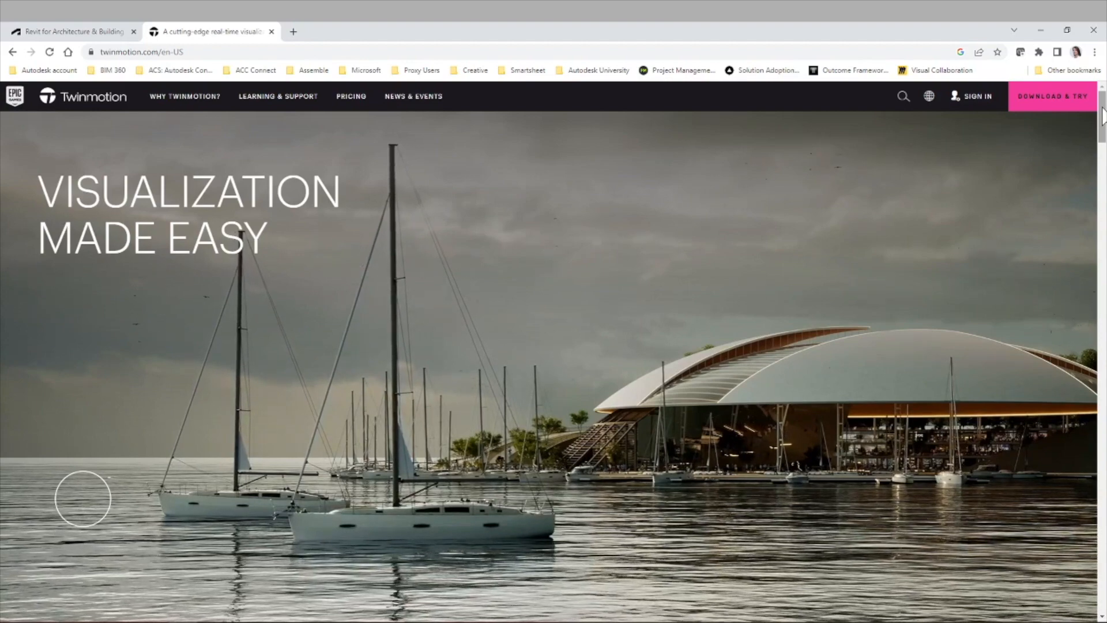
Step: Look through the Twinmotion home page's overview of real-time visualization
drag(1104, 138, 1104, 150)
drag(1104, 150, 1105, 161)
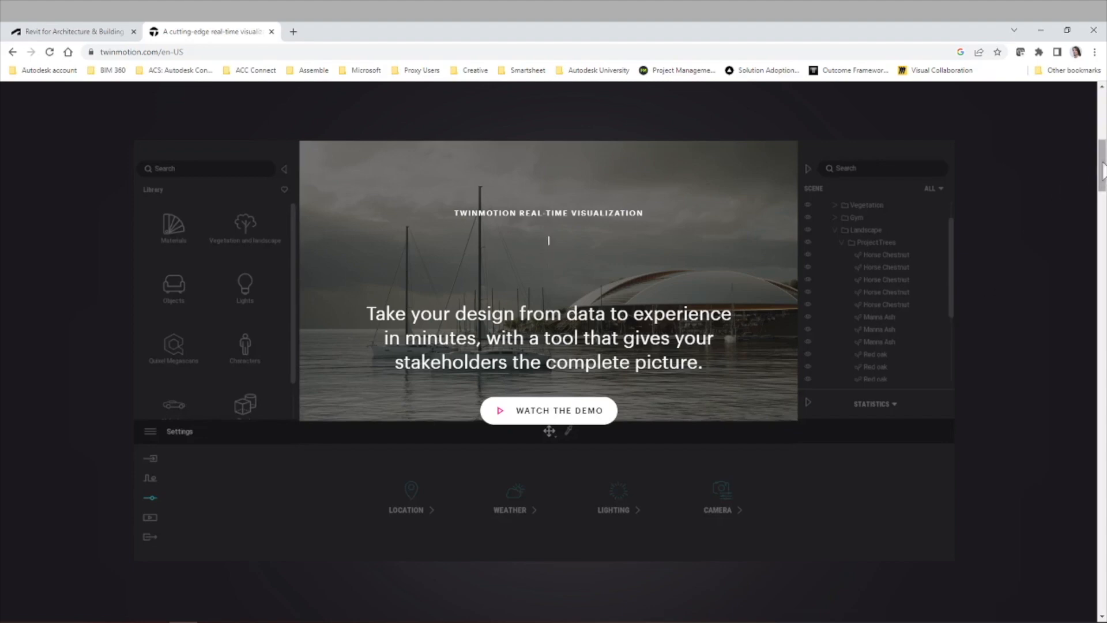
scroll(1104, 184, down, 4)
drag(1104, 188, 1103, 225)
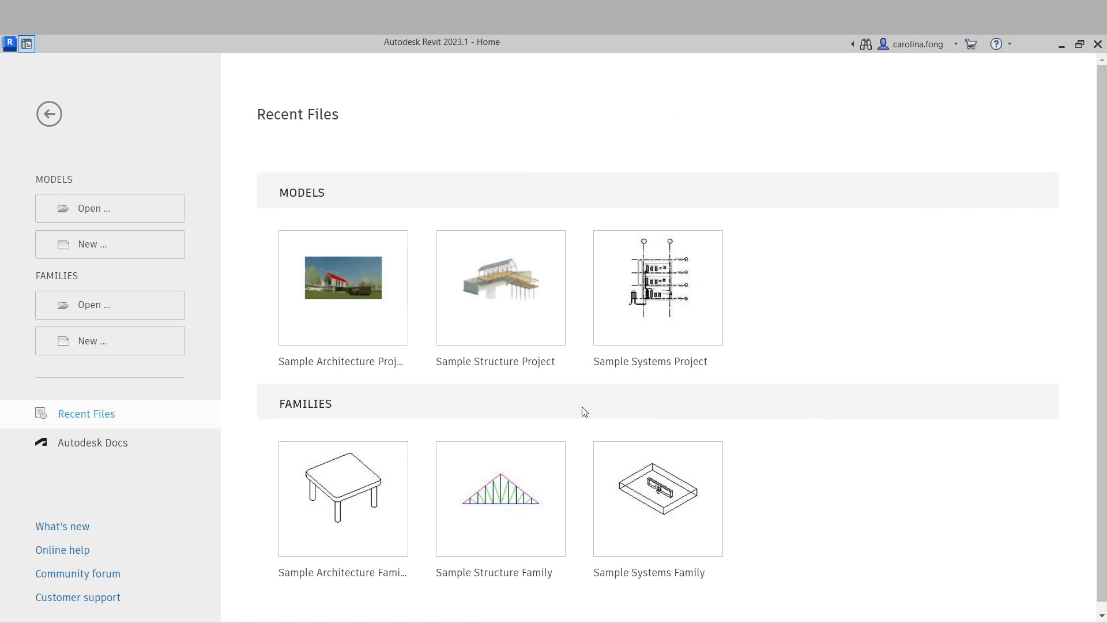
Step: Open the Sample Architecture Project in Revit and display its {3D} view framed closely on the house from the front-left
click(362, 340)
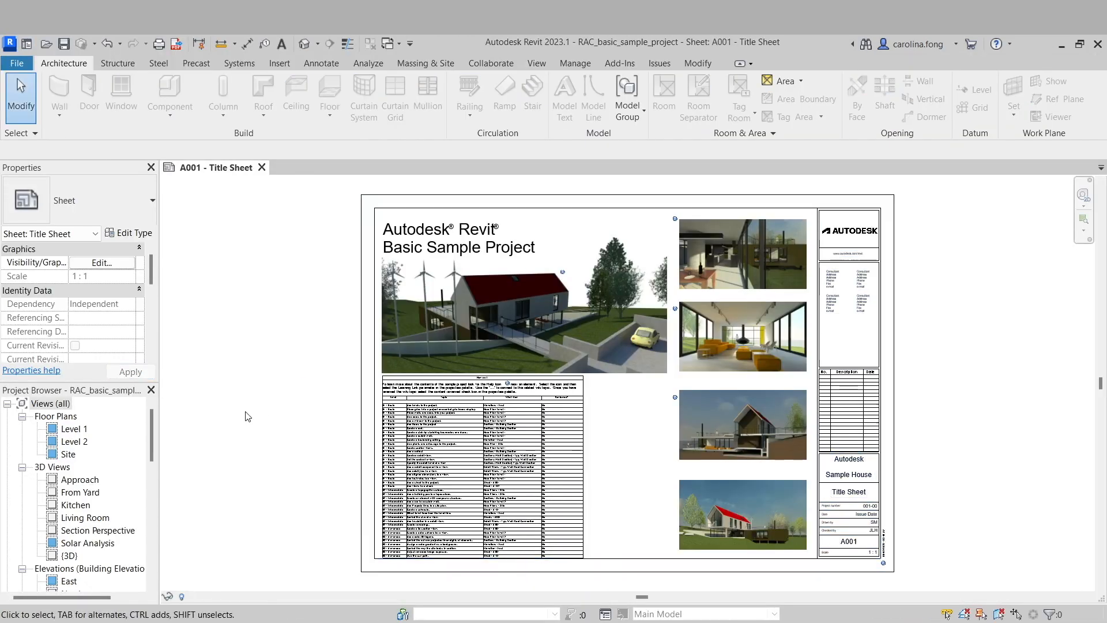
double_click(69, 556)
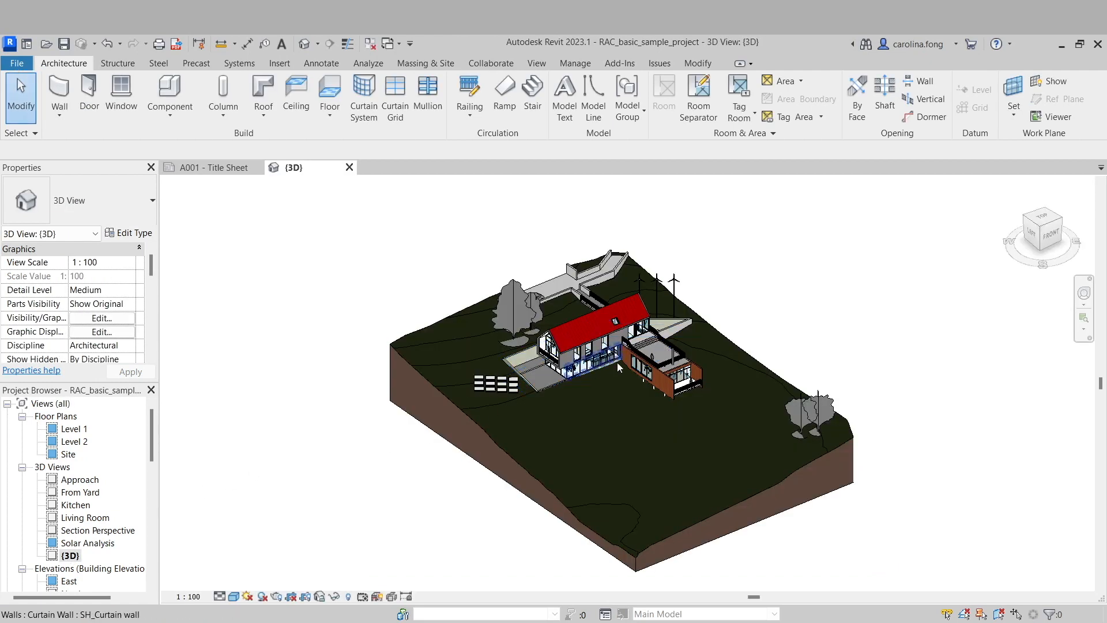
scroll(617, 362, up, 3)
click(1084, 295)
drag(631, 468, 670, 456)
scroll(579, 470, up, 2)
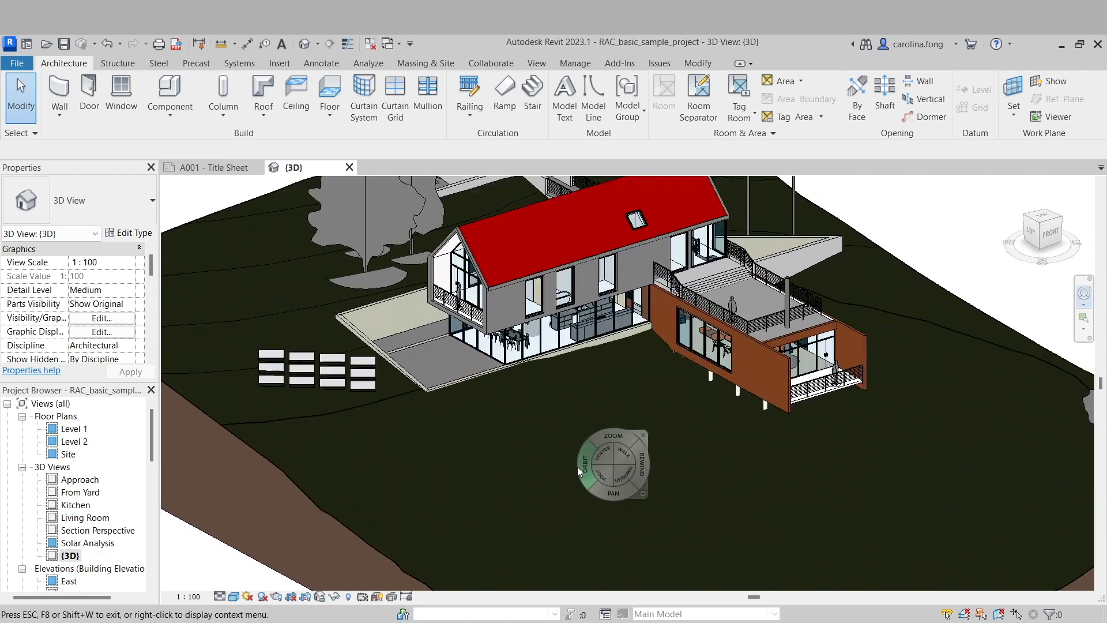
drag(589, 434, 623, 404)
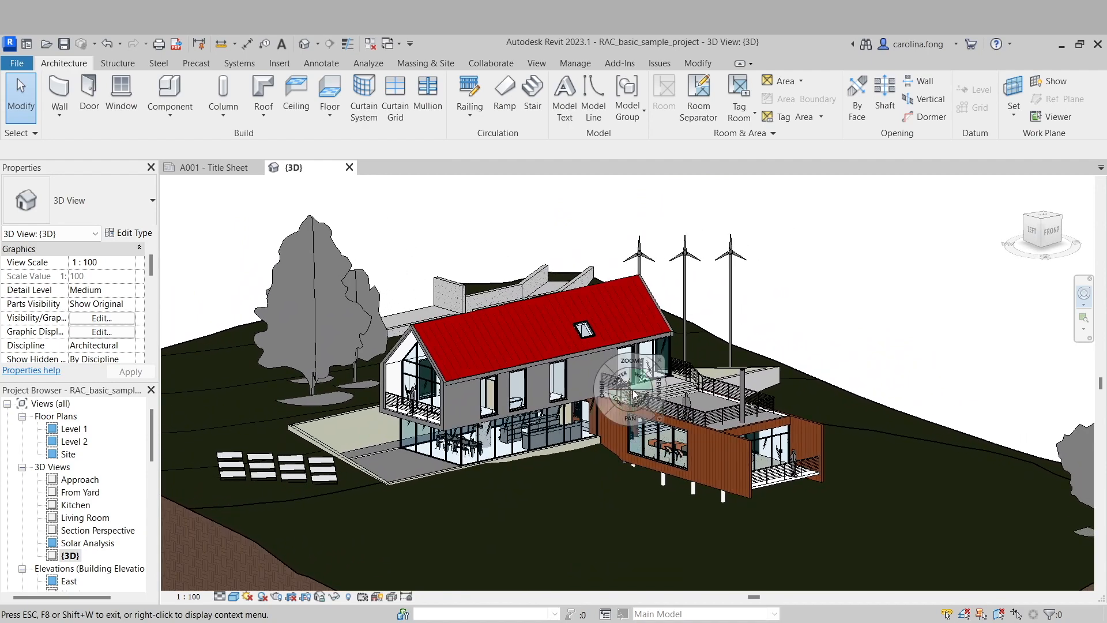
click(661, 362)
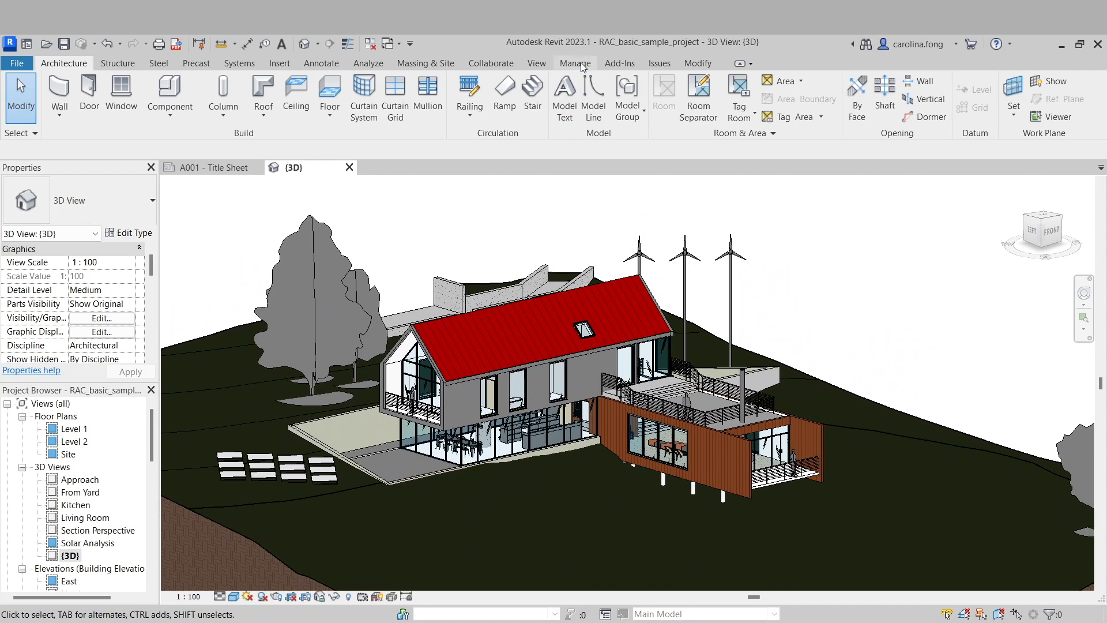
Step: Send the 3D view to Twinmotion as a new Direct Link project with Keep hierarchy and original light settings
click(537, 63)
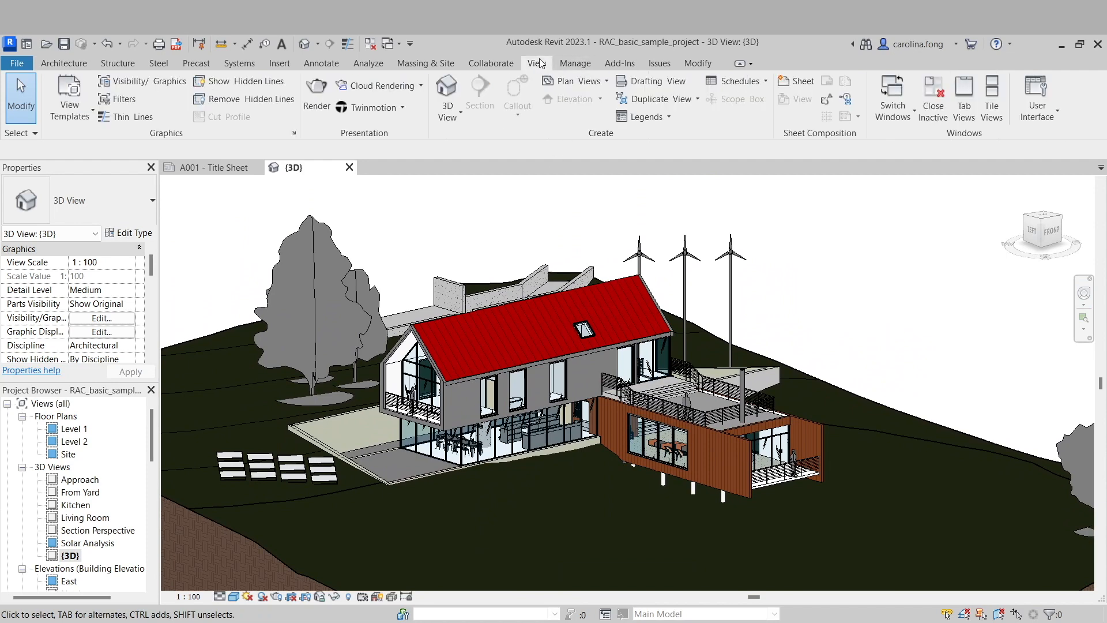
click(383, 111)
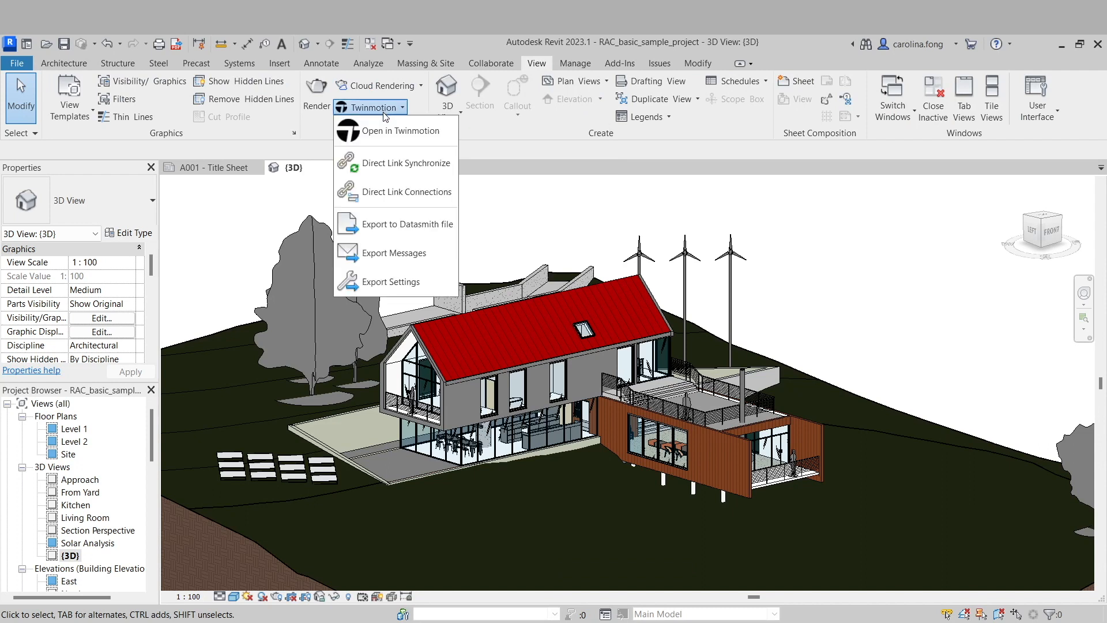
click(392, 133)
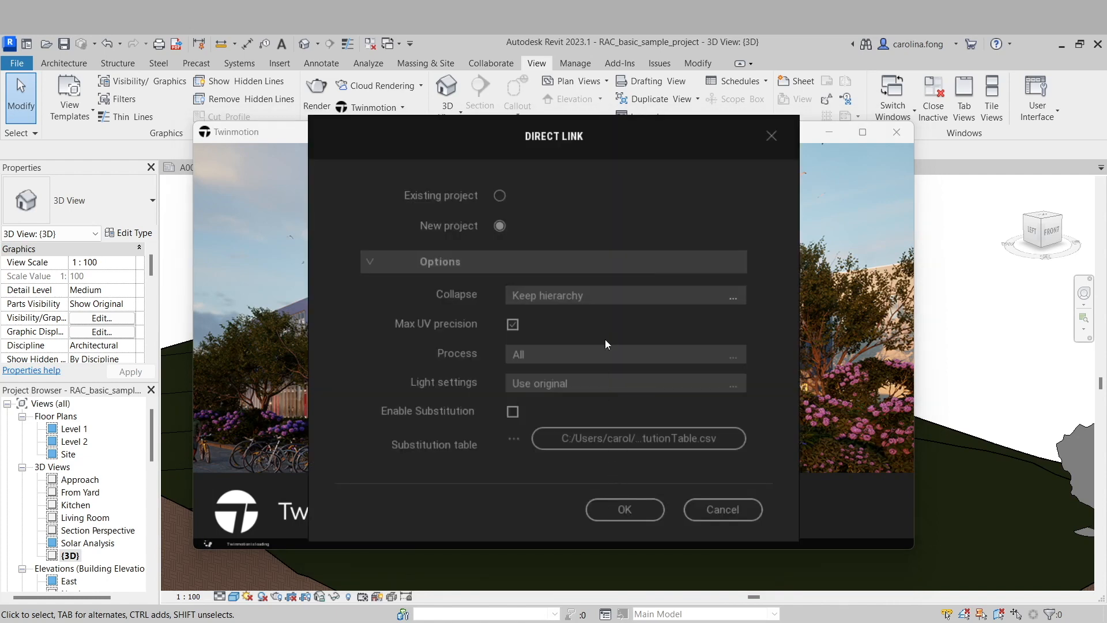
click(728, 295)
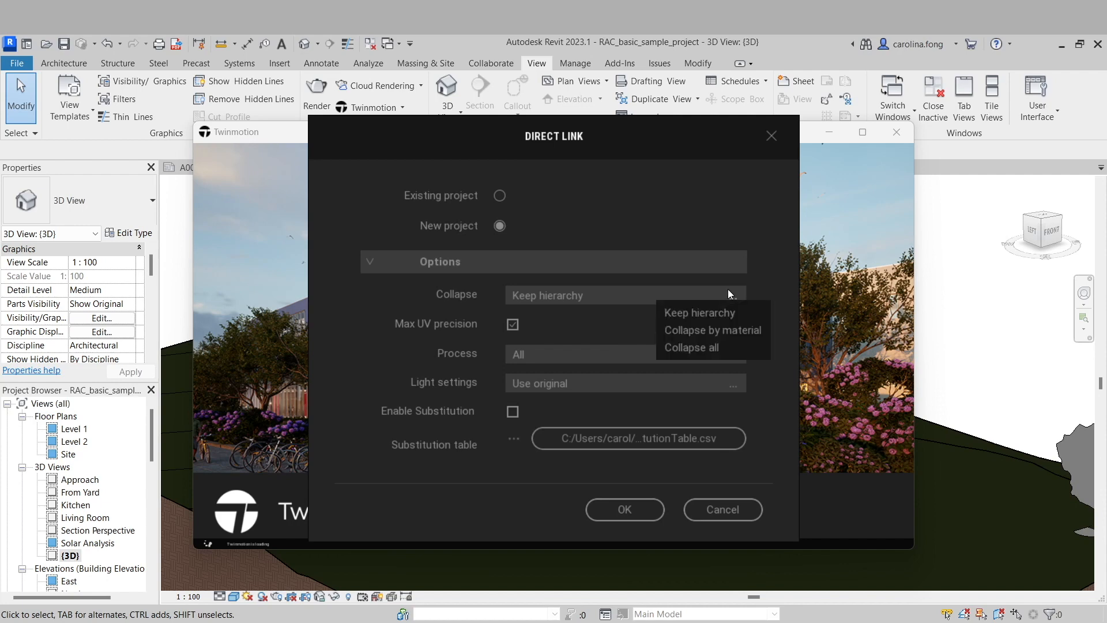
click(783, 316)
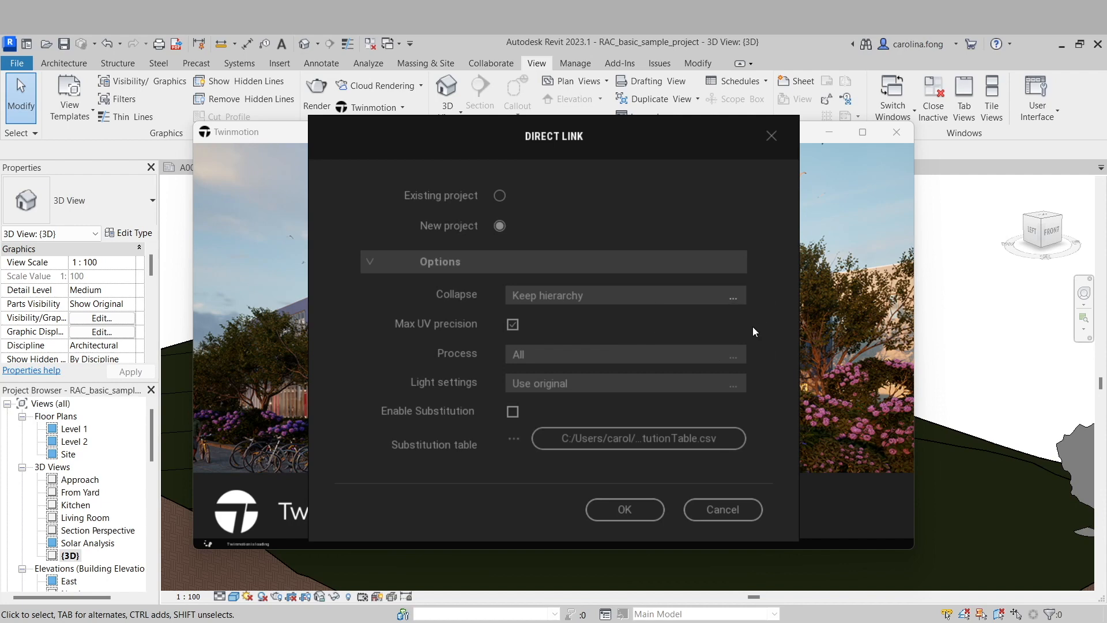
click(726, 384)
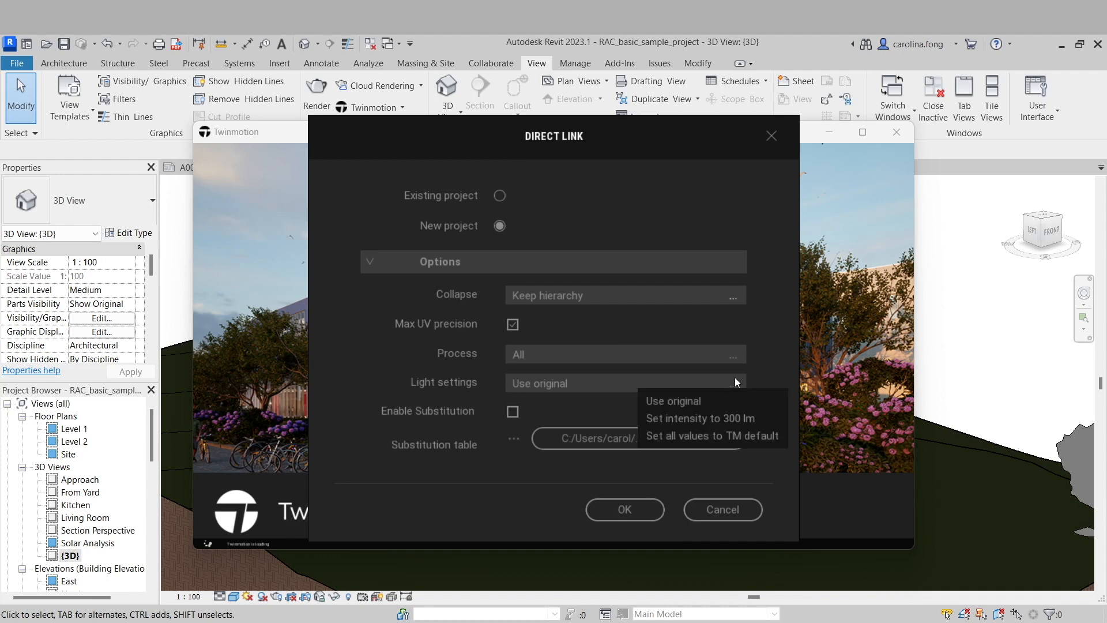
click(769, 361)
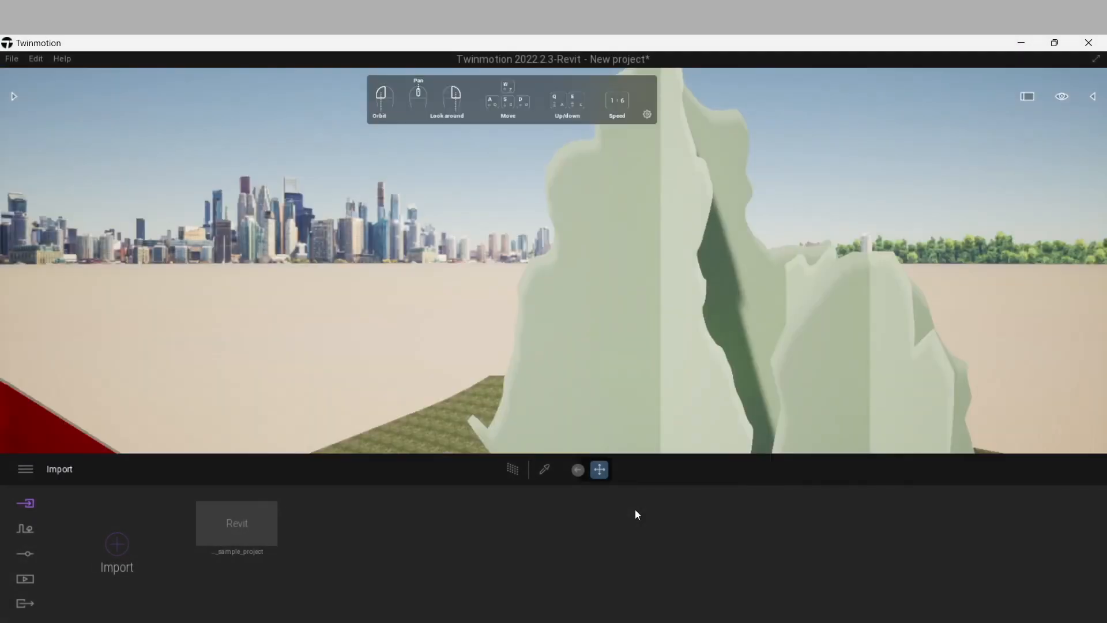
Step: Examine the imported house and its whole site in Twinmotion, first from a distance and then from above
scroll(608, 378, down, 5)
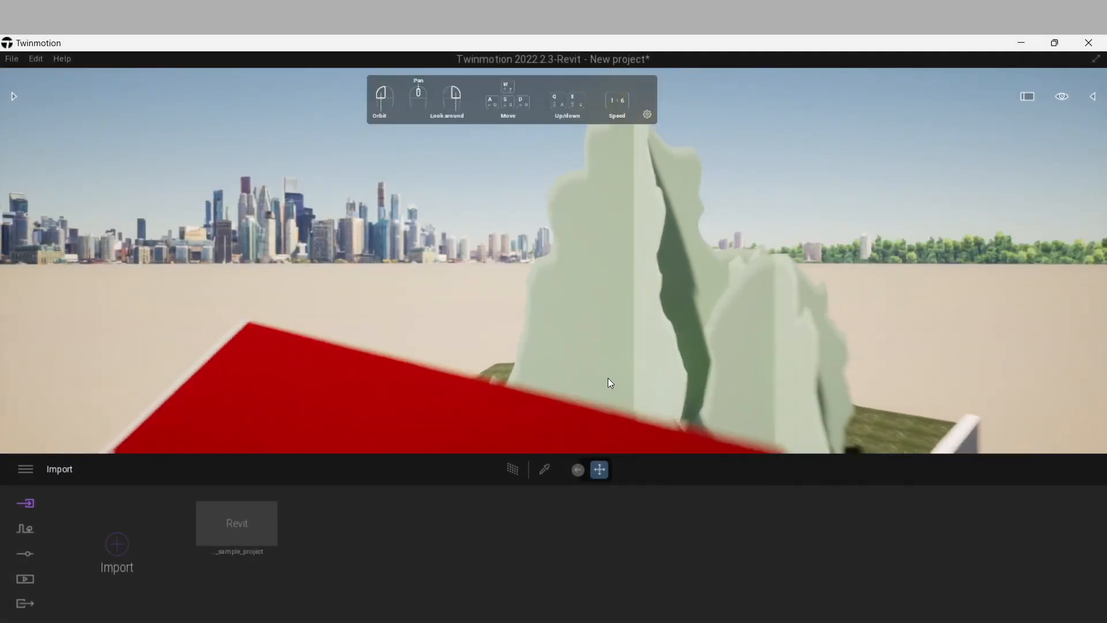
scroll(608, 378, down, 10)
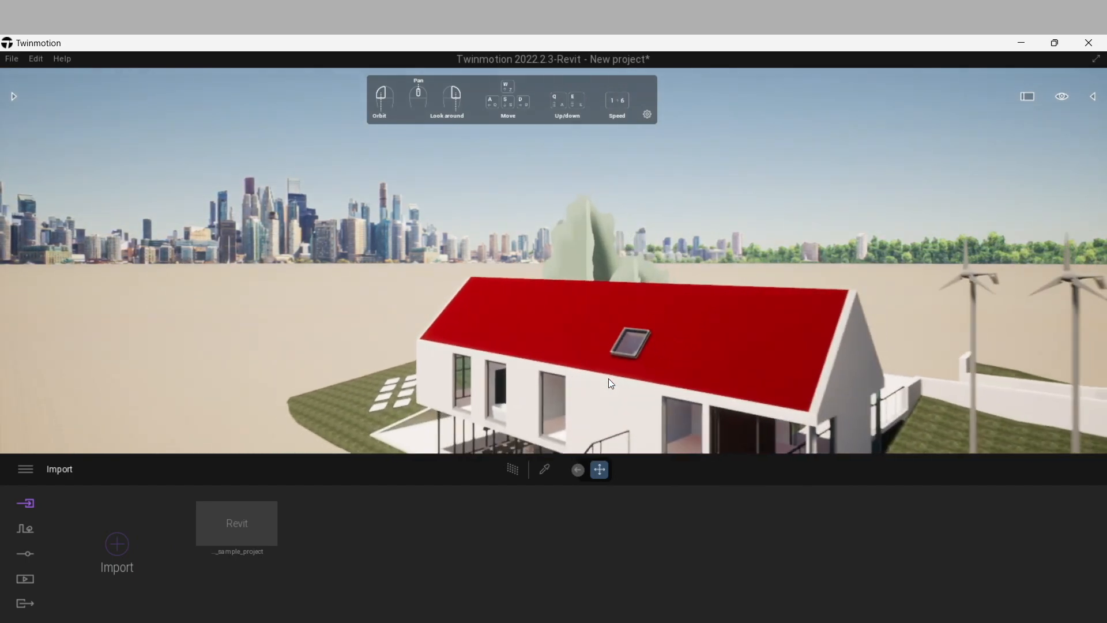
scroll(608, 381, down, 8)
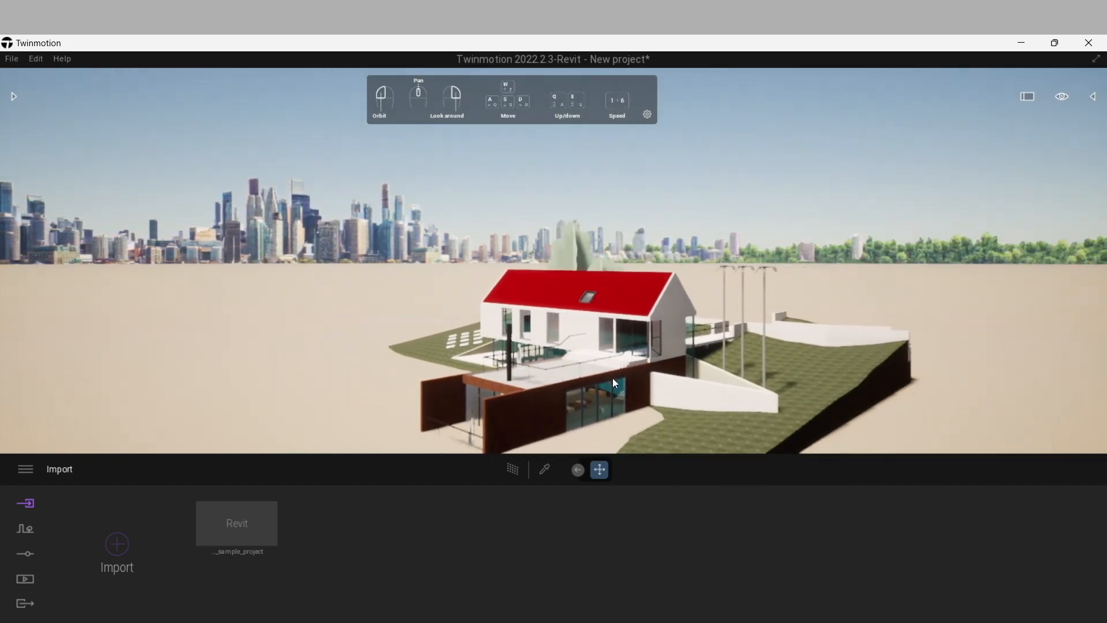
scroll(614, 381, down, 8)
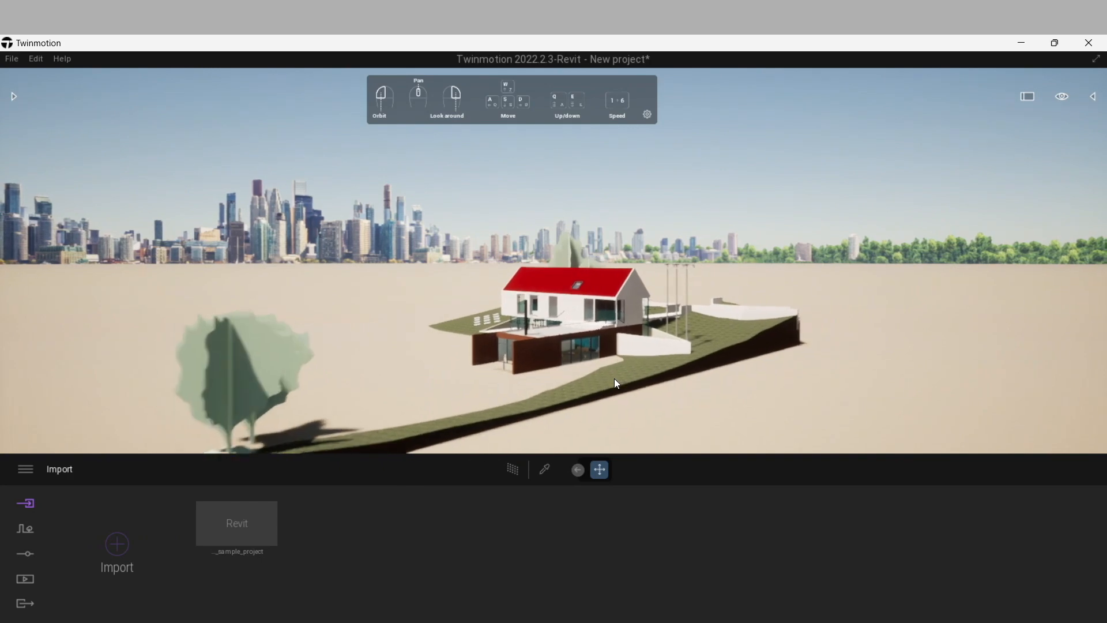
scroll(614, 380, down, 3)
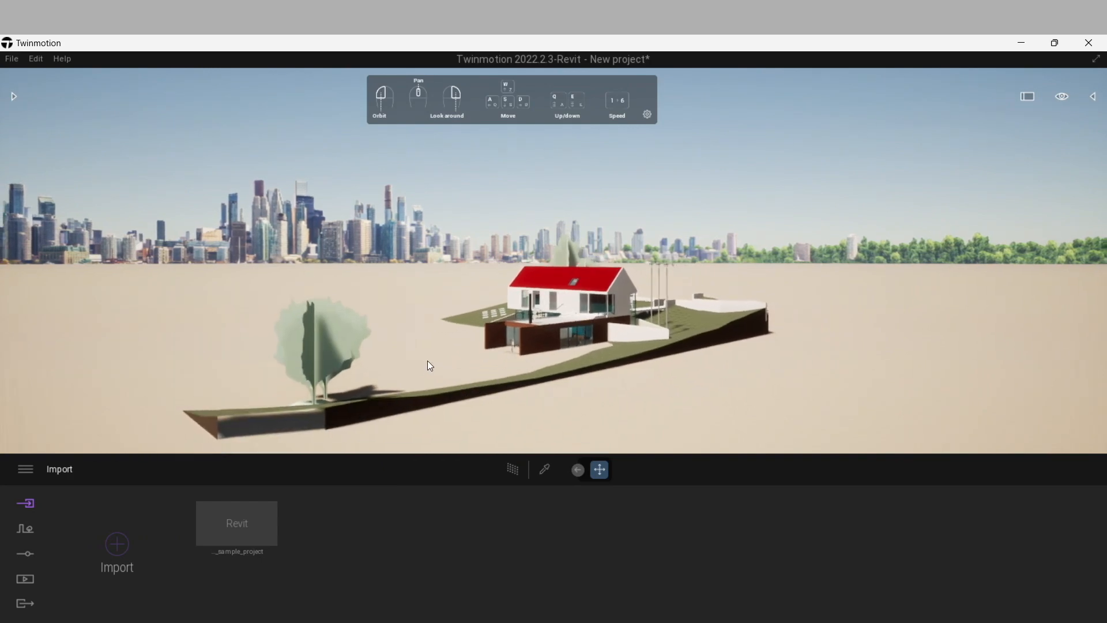
drag(420, 359, 625, 430)
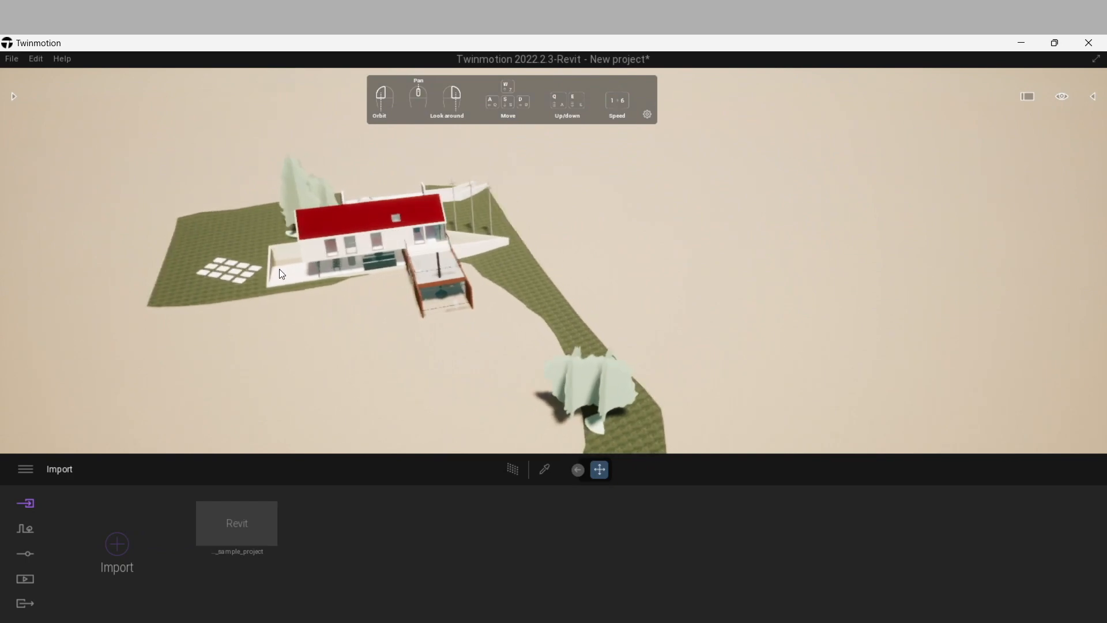
middle_drag(245, 254, 322, 245)
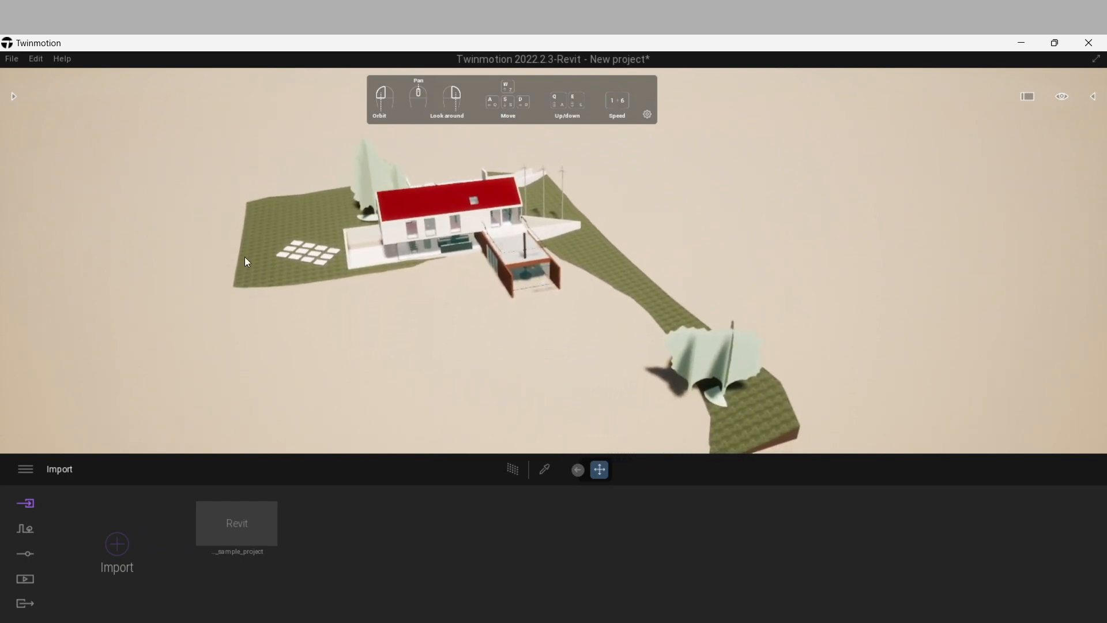
scroll(385, 239, up, 6)
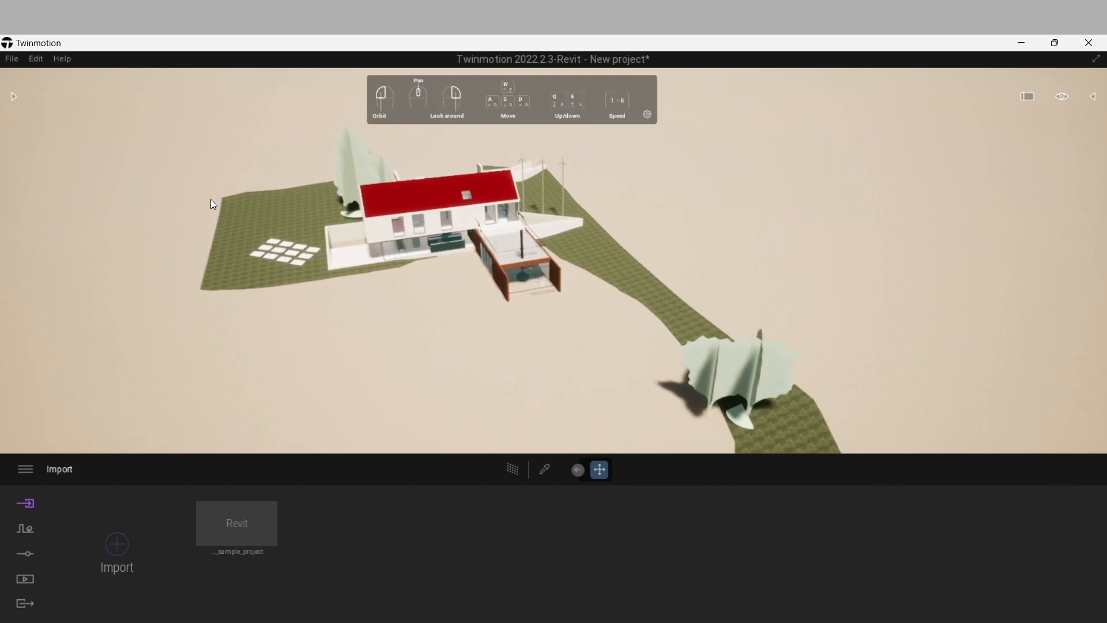
right_drag(282, 302, 312, 319)
scroll(336, 279, up, 3)
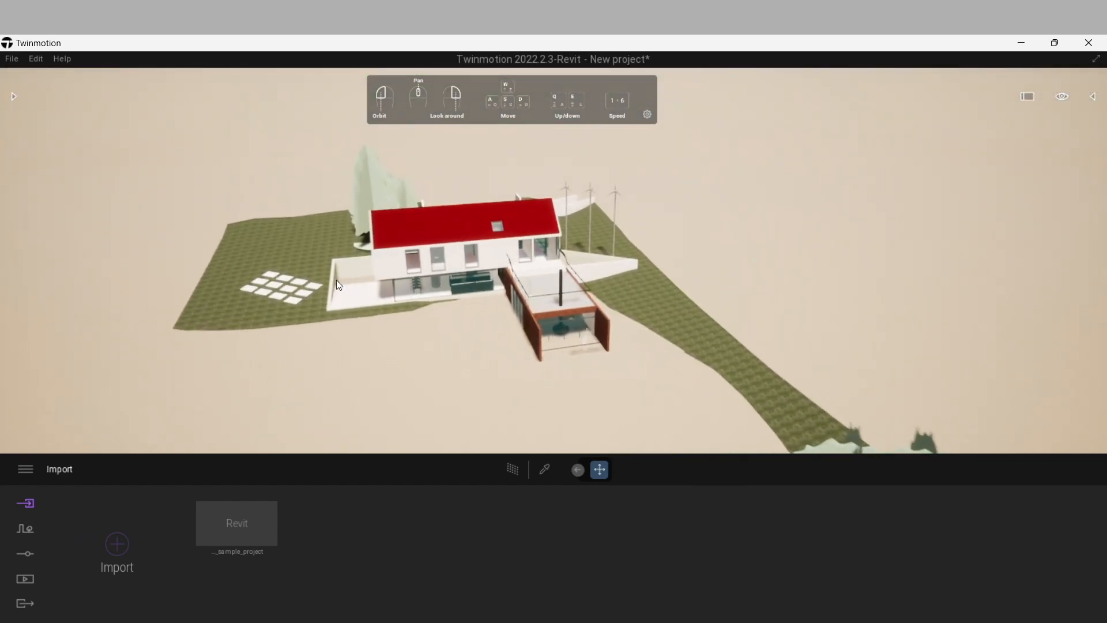
scroll(333, 282, up, 3)
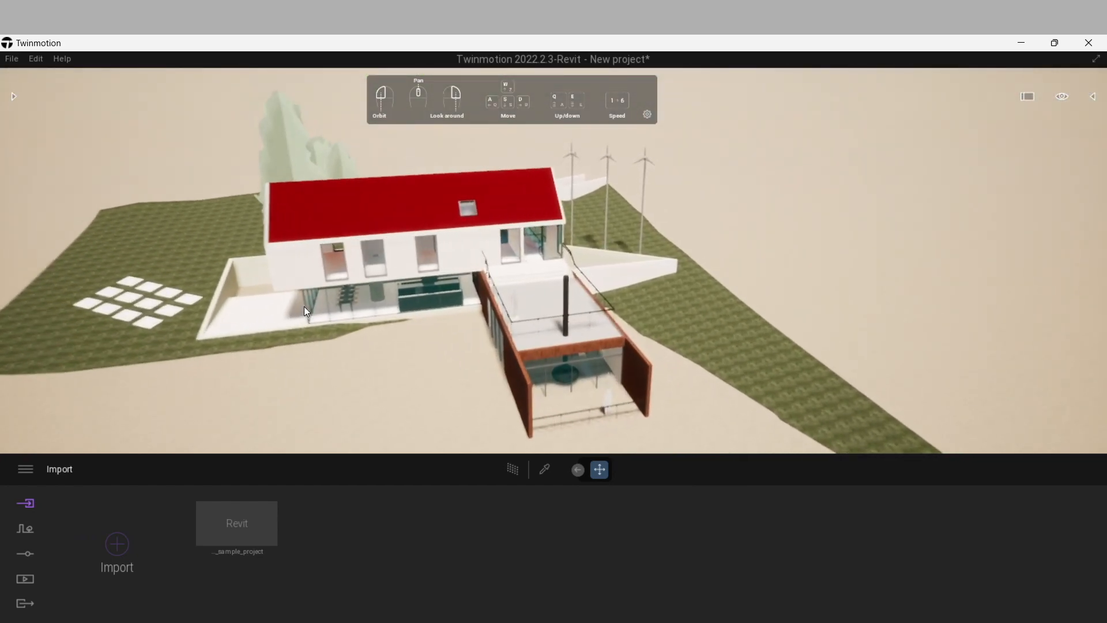
Step: Navigate the camera left, forward, right, backward, up and down to view the house from different positions
key(a)
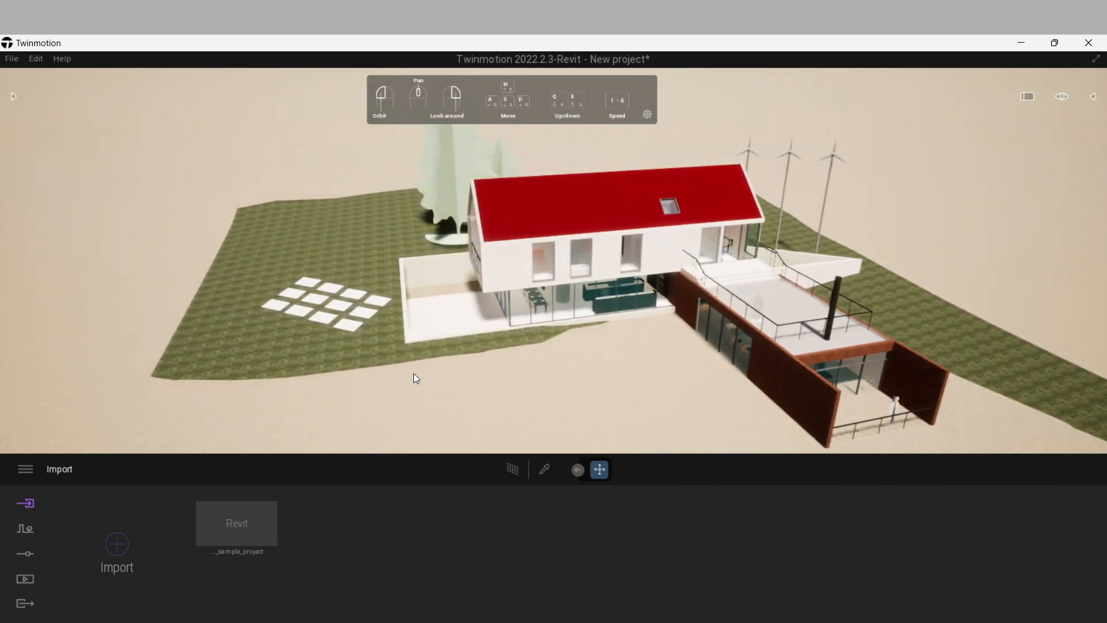
key(w)
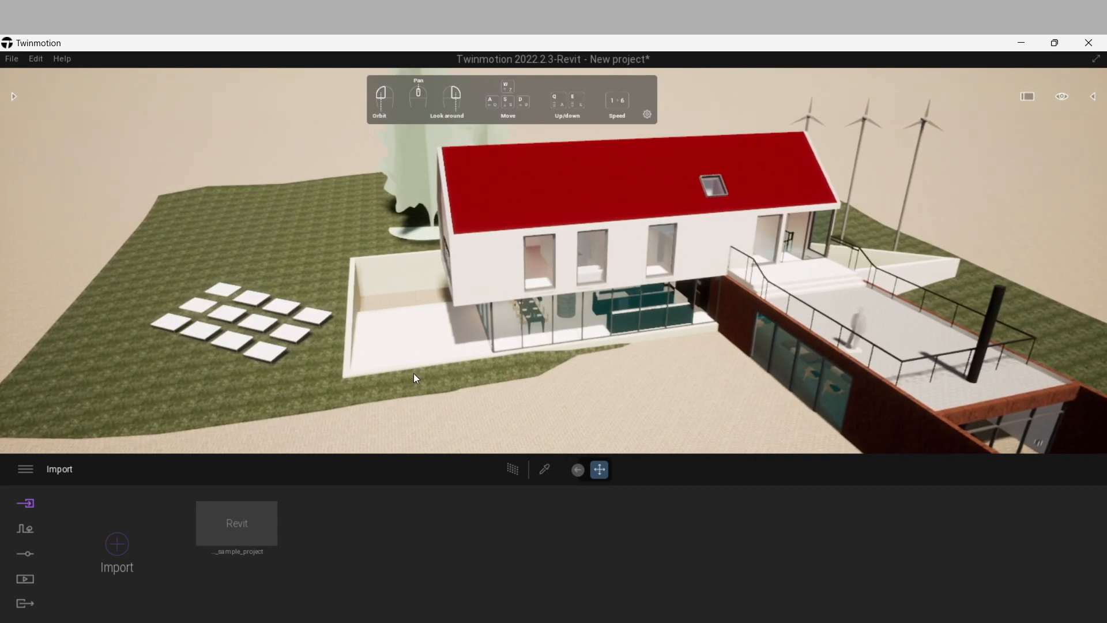
key(d)
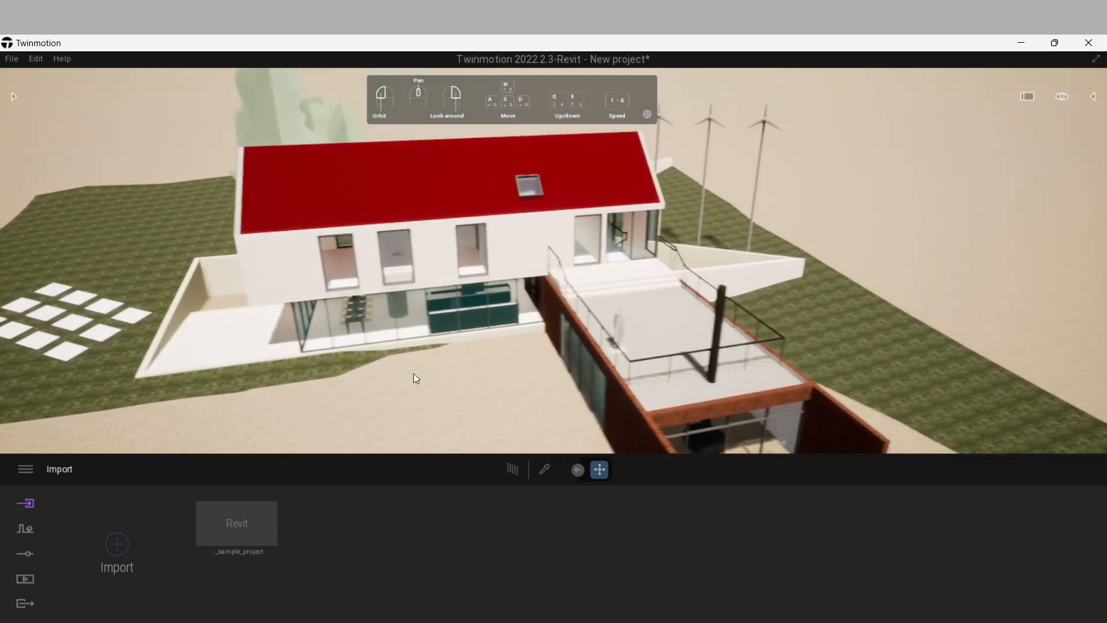
key(s)
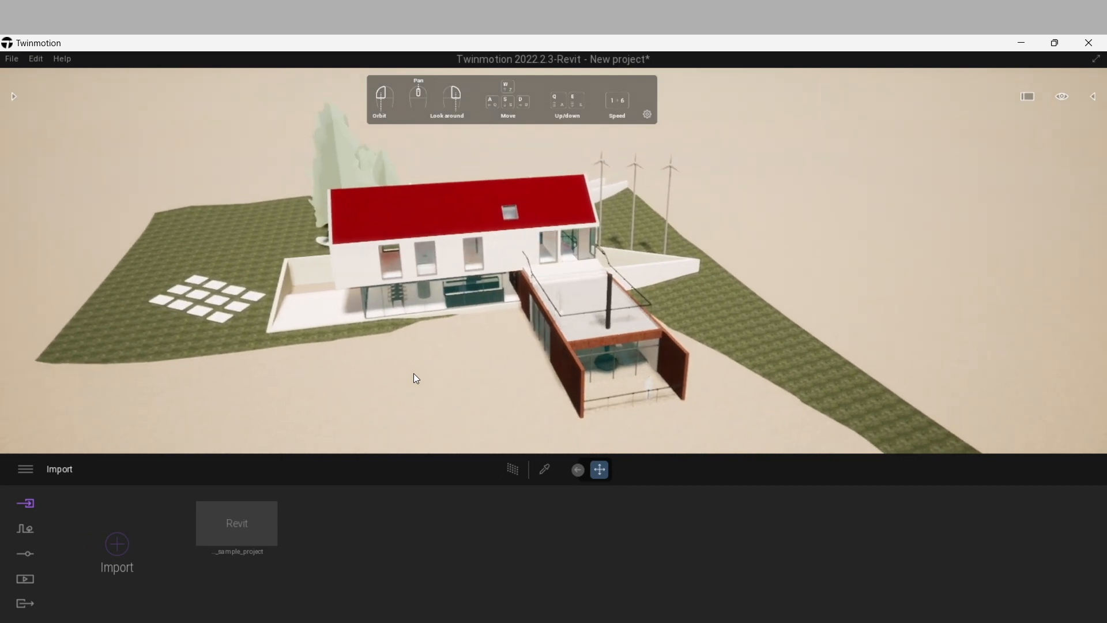
key(q)
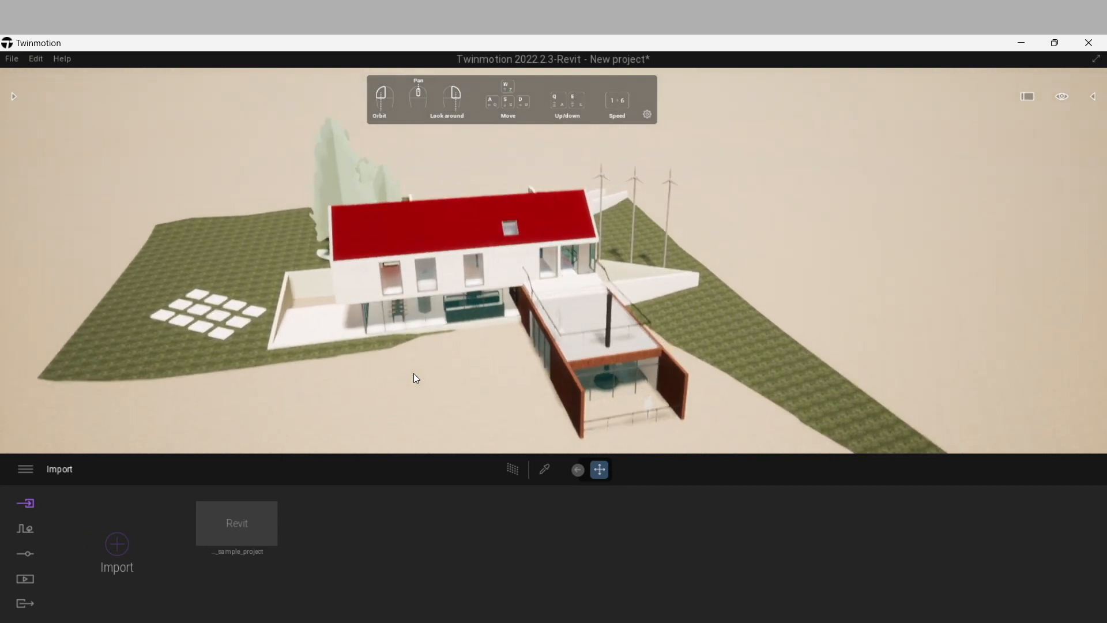
key(e)
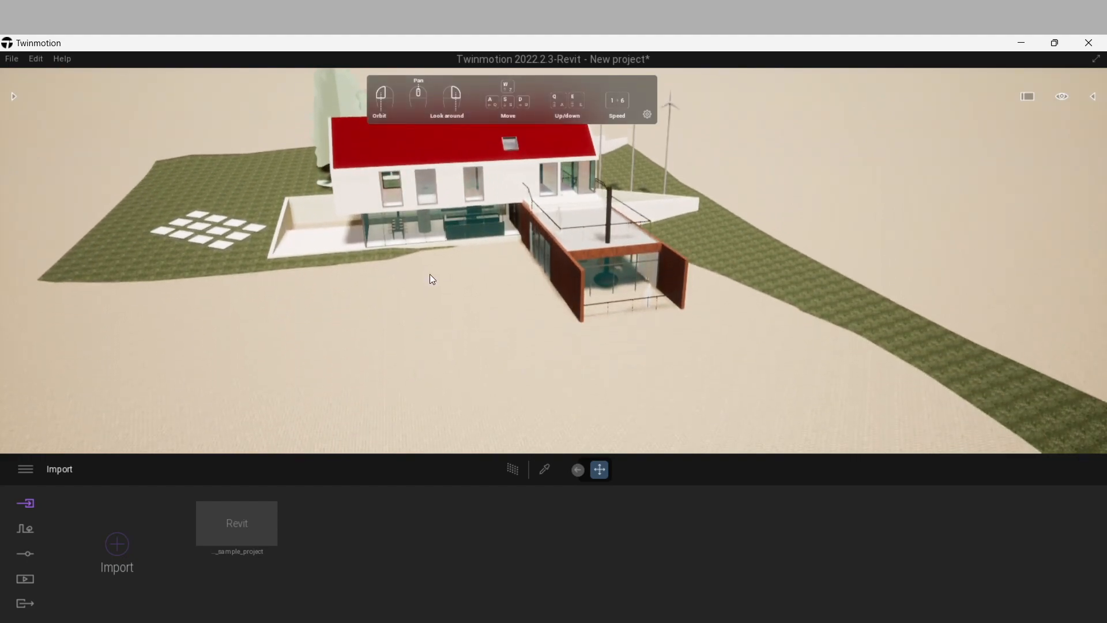
Step: Inspect the house's glazed gable end, paved terrace and brown side wing at close range
drag(458, 272, 379, 282)
middle_drag(378, 283, 478, 267)
scroll(376, 181, up, 2)
scroll(382, 197, up, 5)
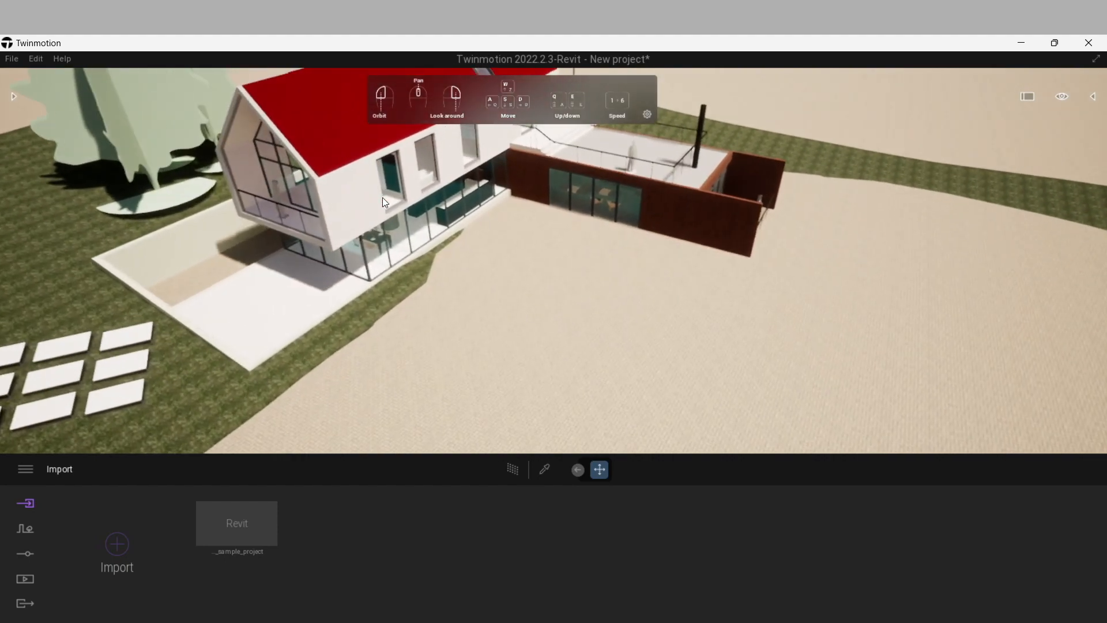
drag(519, 277, 611, 251)
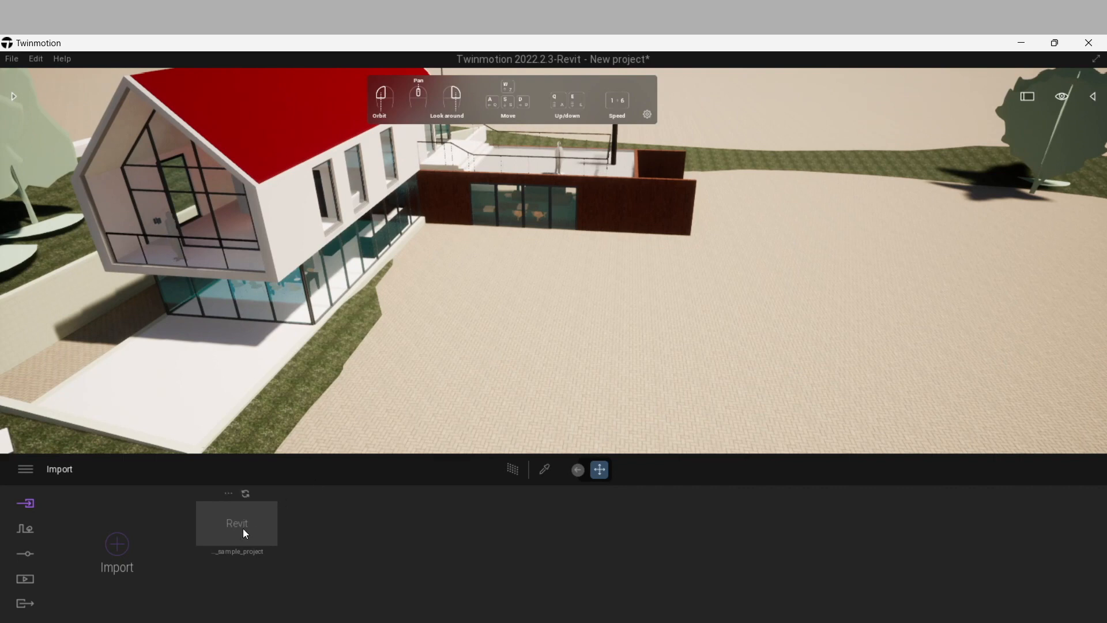
Step: Open the urban context map and set its location to Dubai, United Arab Emirates
click(24, 533)
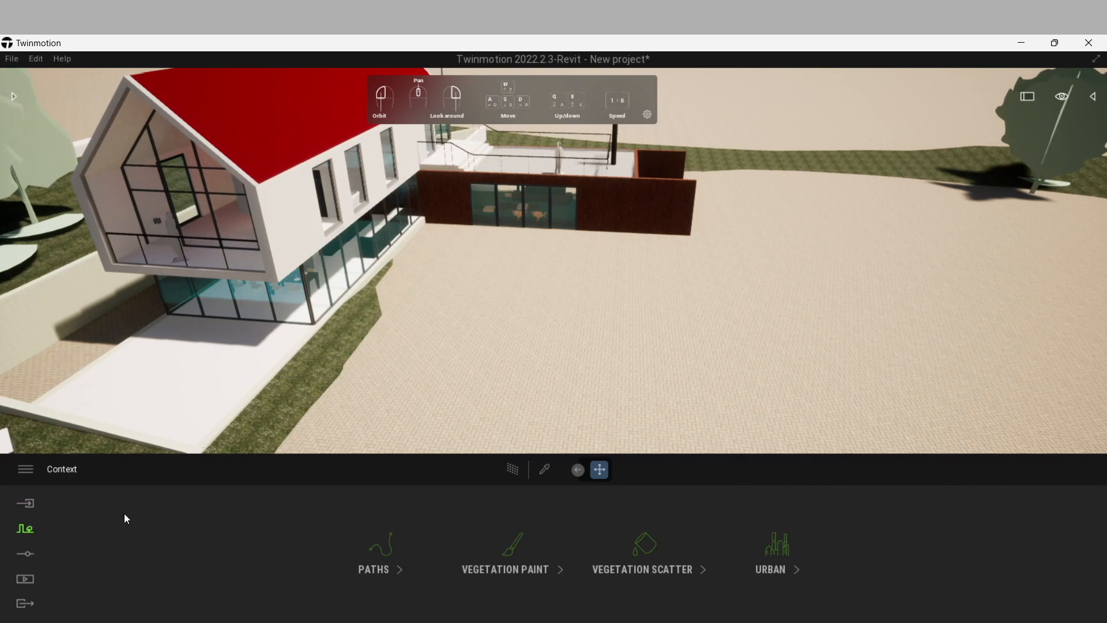
click(760, 550)
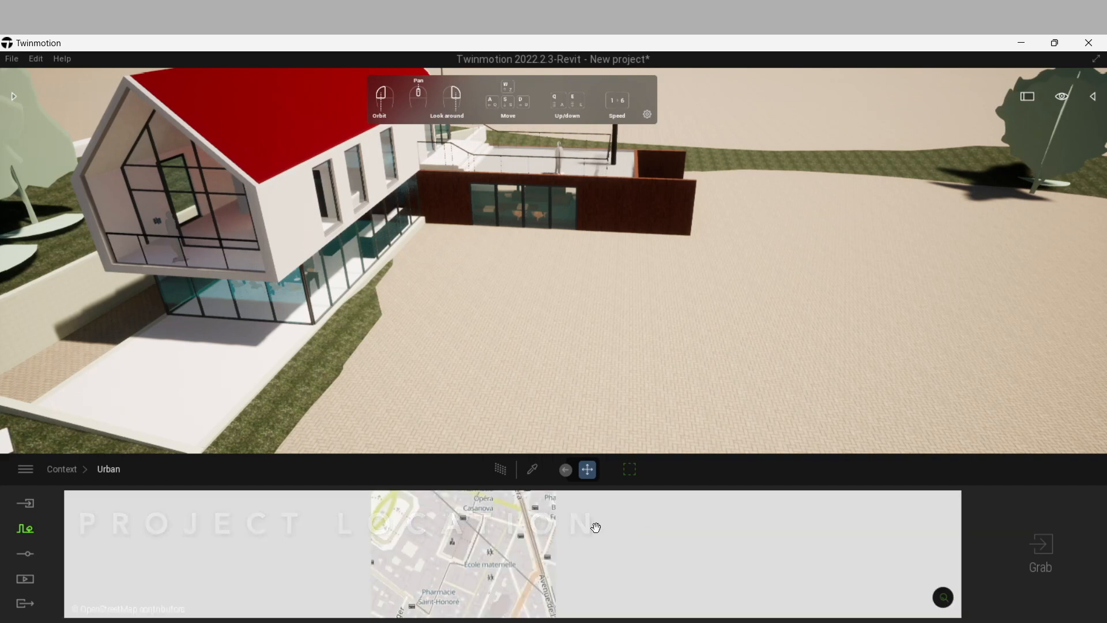
click(946, 601)
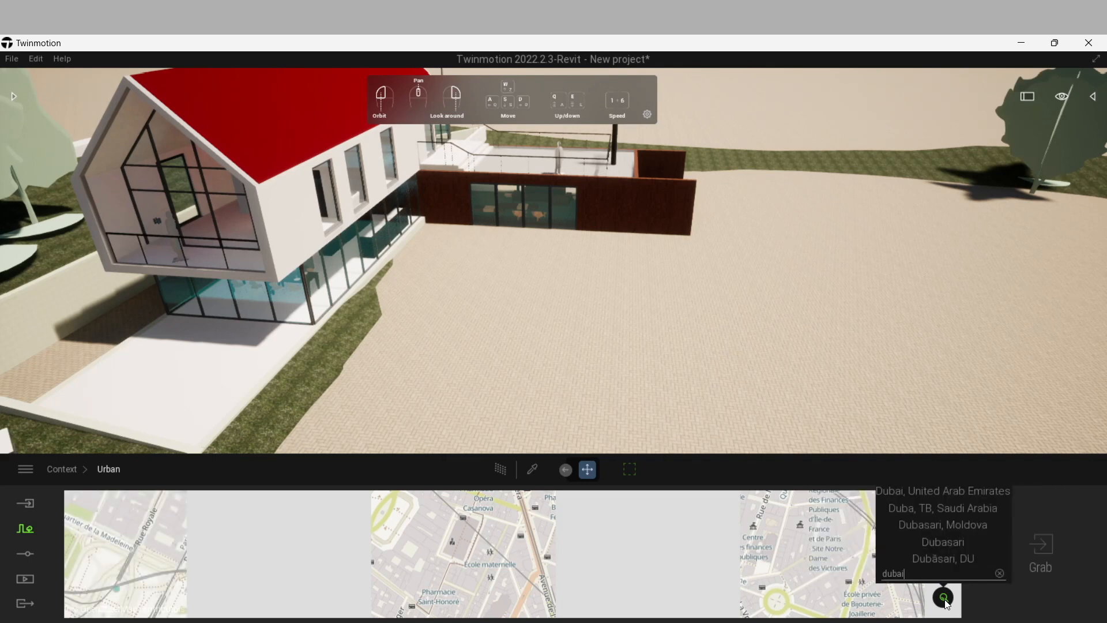
click(939, 493)
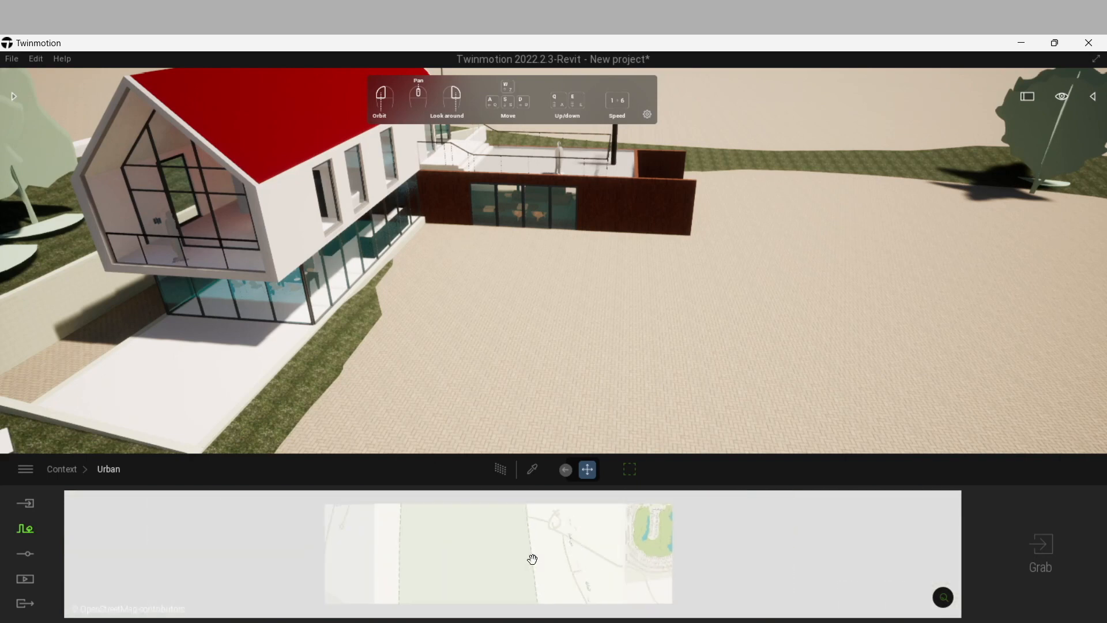
Step: Grab a rectangular map area just west of the circular Jumeirah Village Circle park in Dubai as urban context
scroll(529, 556, down, 5)
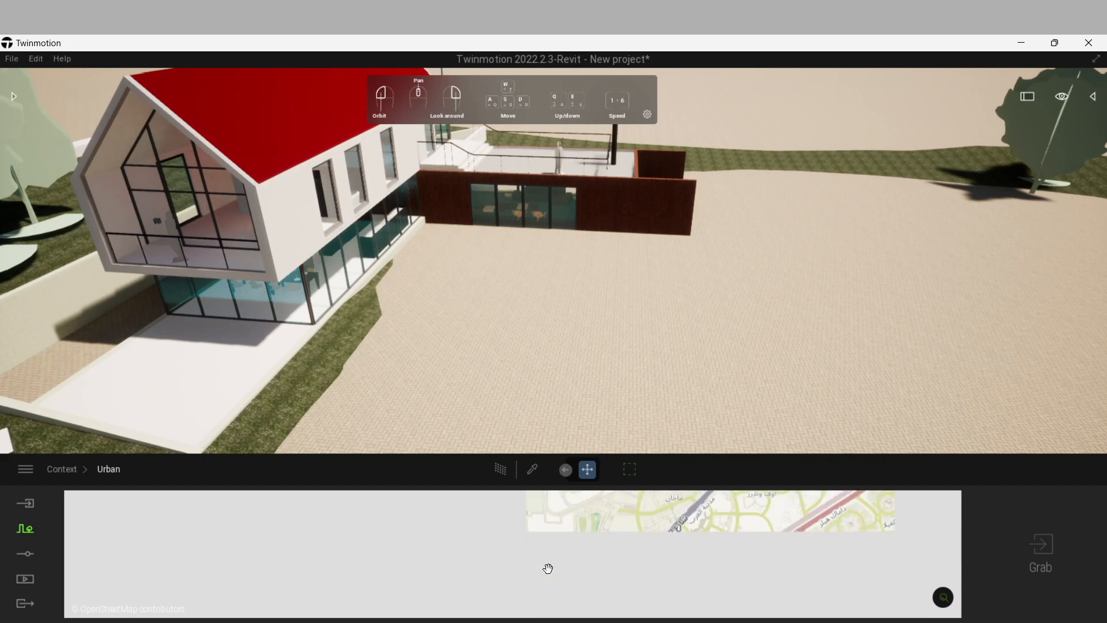
scroll(603, 546, down, 3)
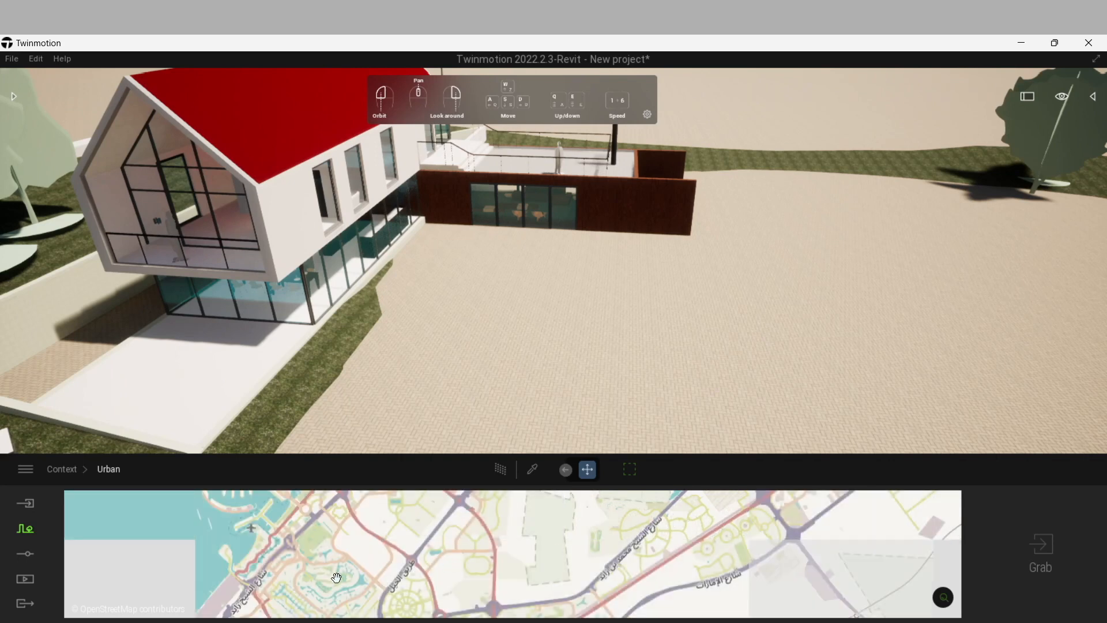
scroll(336, 575, down, 1)
drag(327, 573, 394, 570)
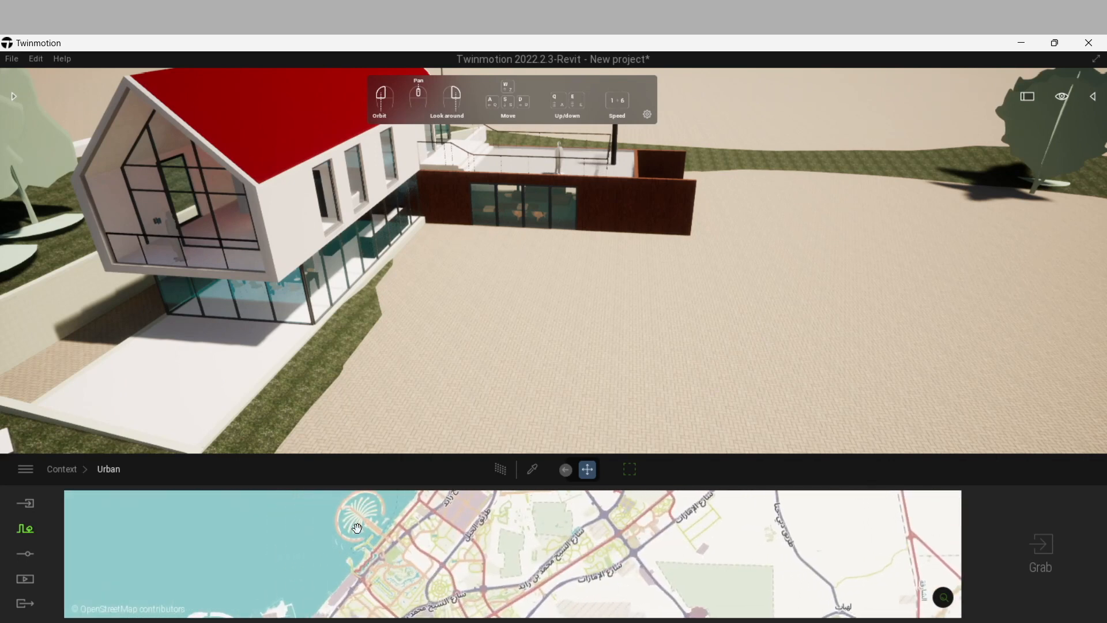
scroll(415, 596, up, 2)
scroll(562, 587, up, 2)
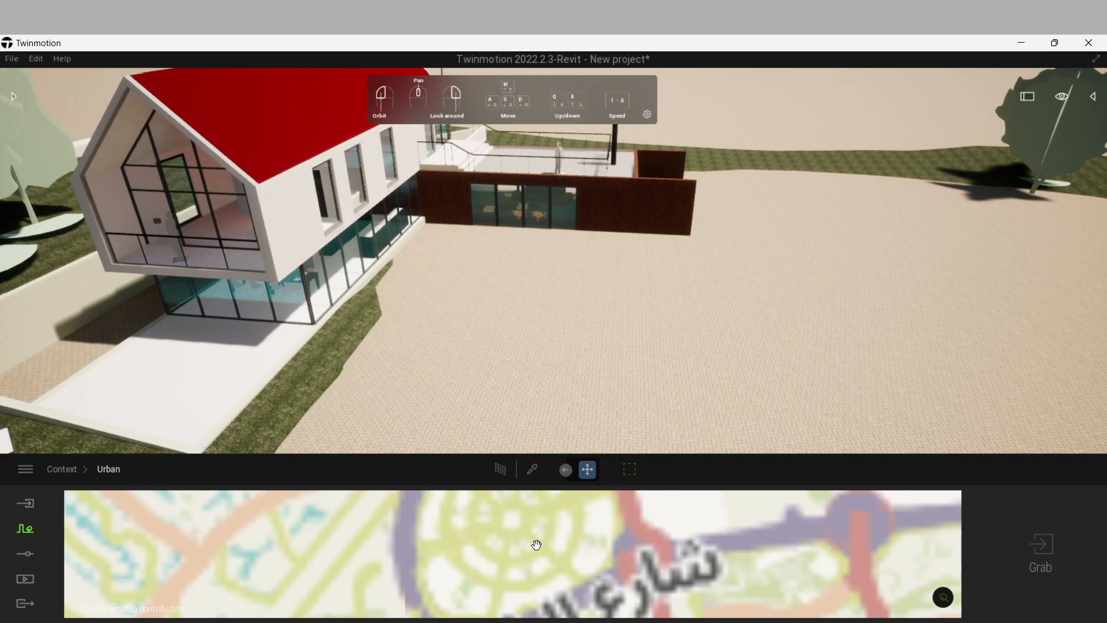
scroll(534, 541, up, 2)
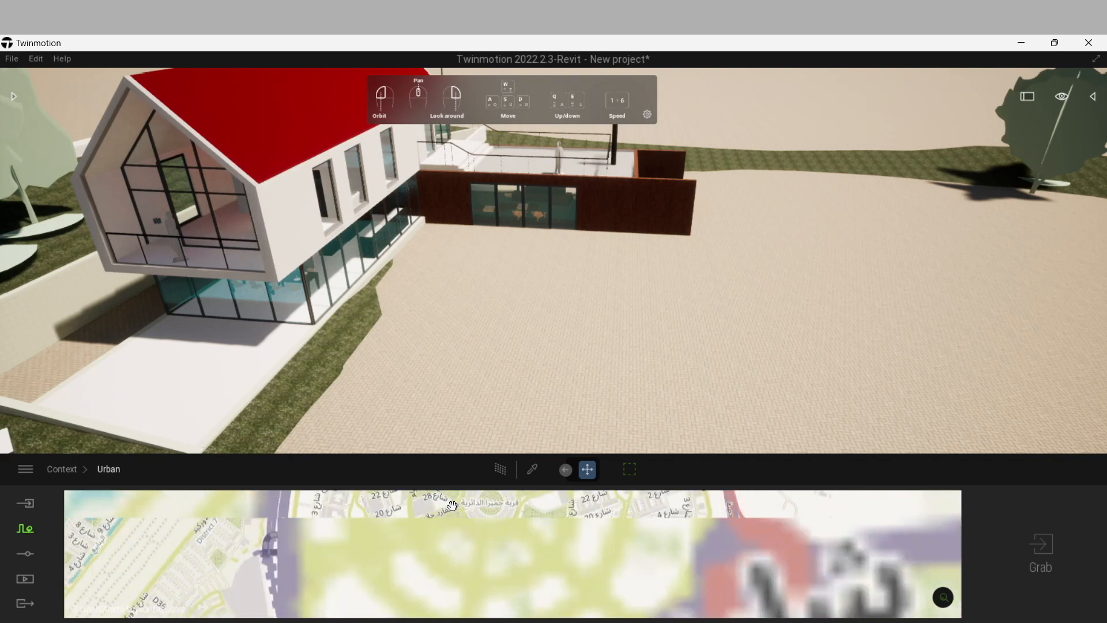
scroll(452, 505, up, 2)
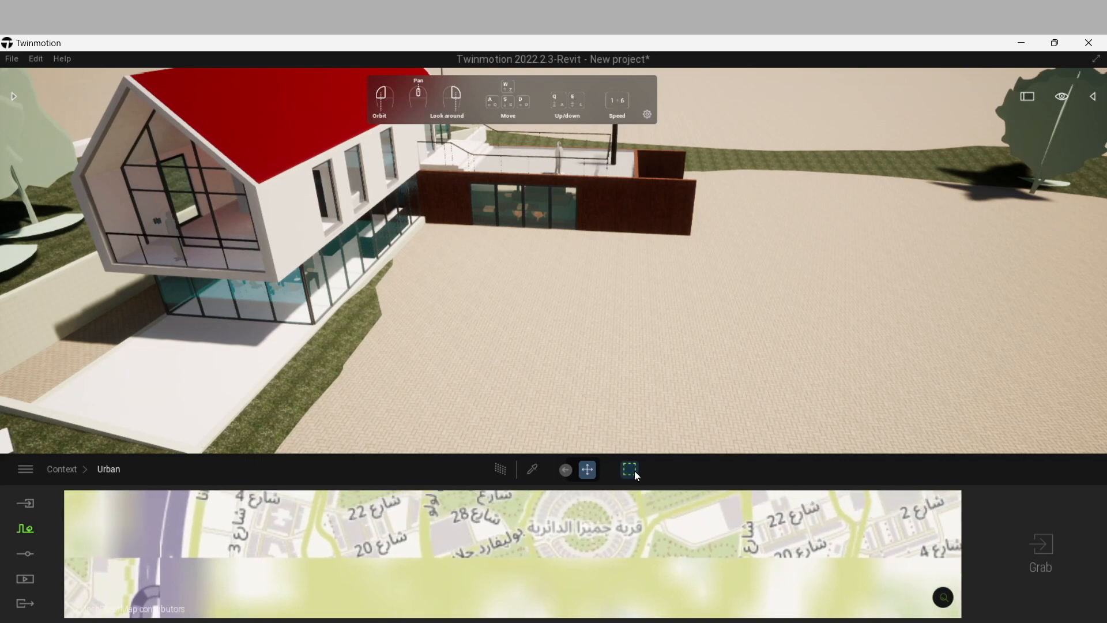
click(632, 469)
drag(588, 521, 635, 545)
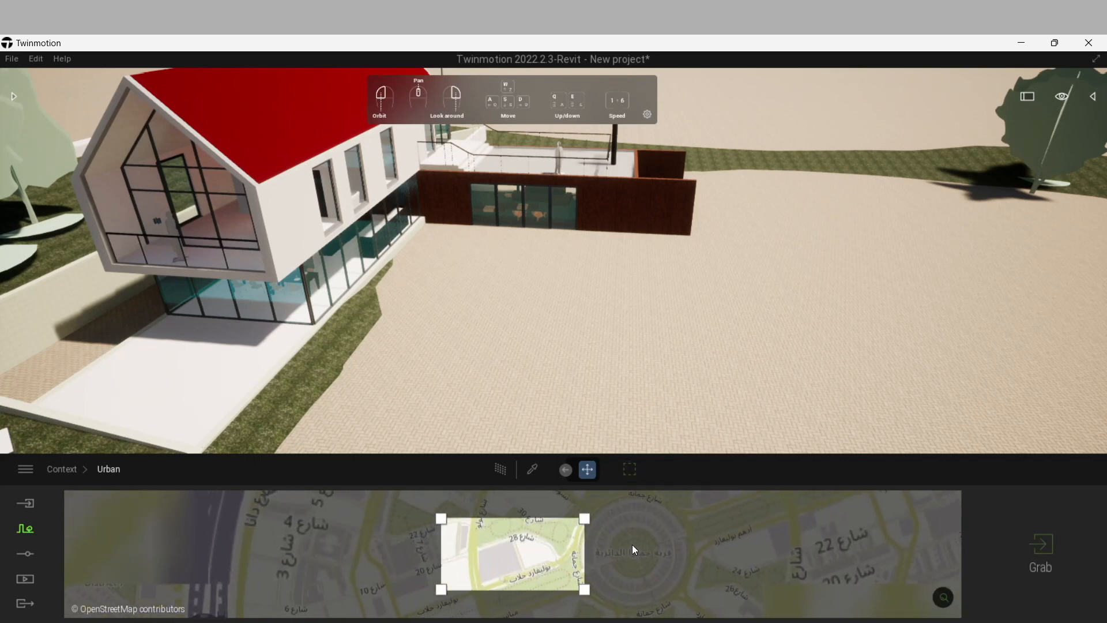
click(1045, 545)
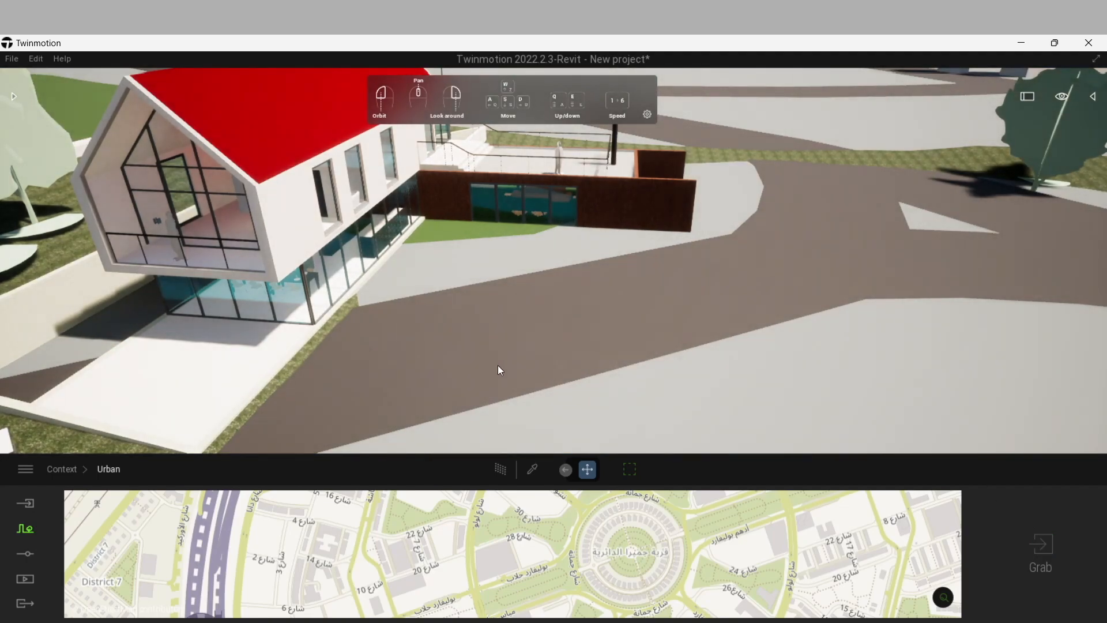
Step: Examine the house within the imported roads, green areas and surrounding buildings, from a distance and at closer range
drag(507, 359, 534, 380)
scroll(534, 381, down, 4)
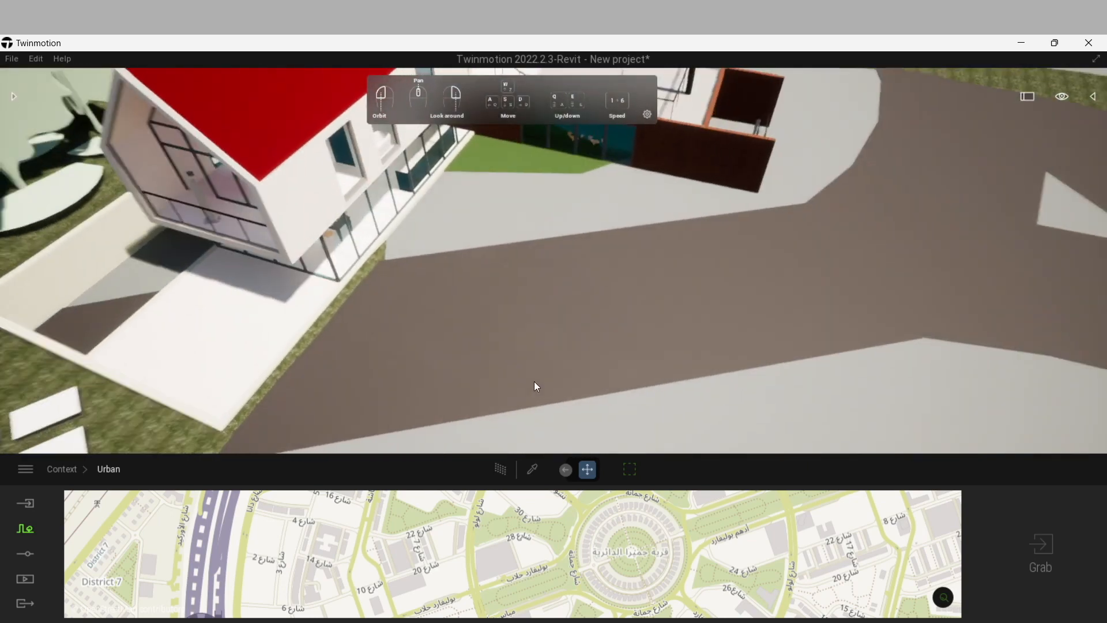
scroll(542, 358, down, 5)
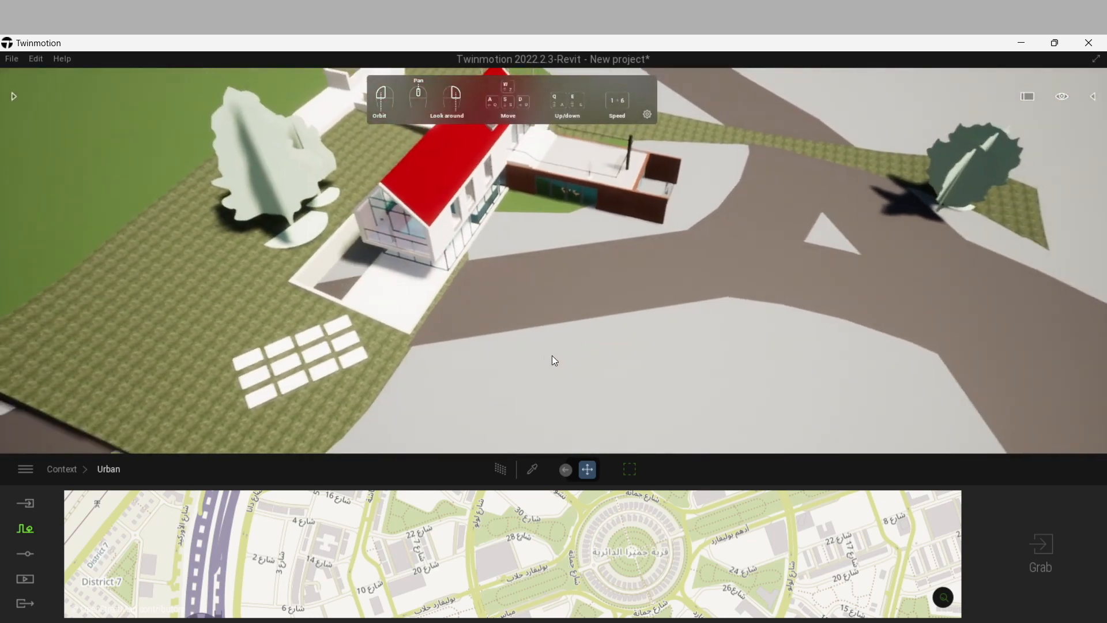
scroll(616, 331, down, 5)
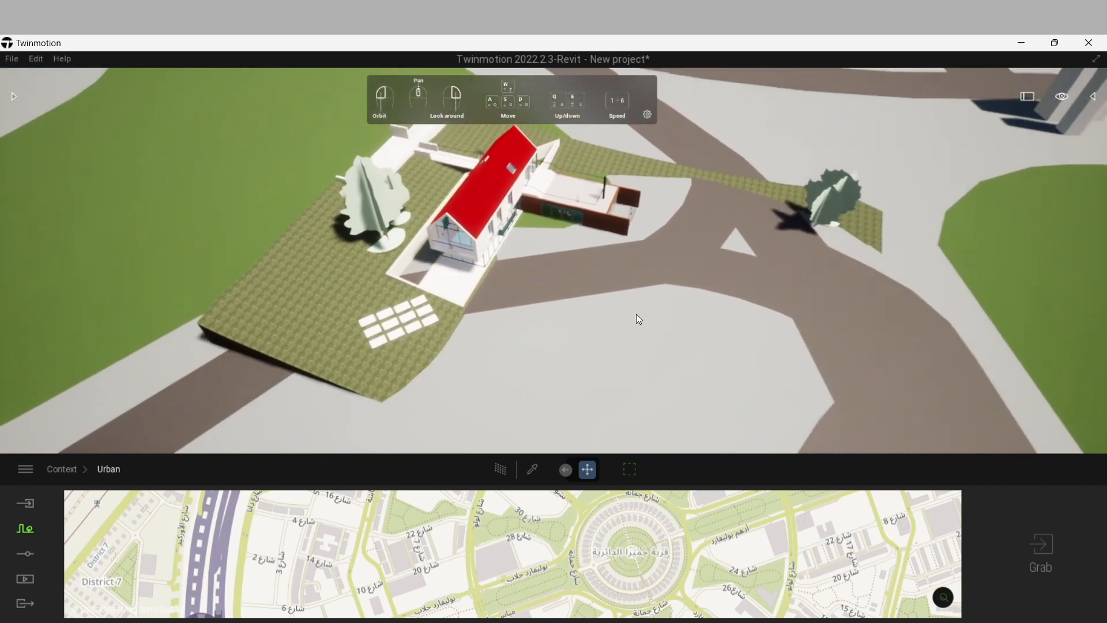
scroll(643, 311, down, 4)
drag(766, 372, 807, 282)
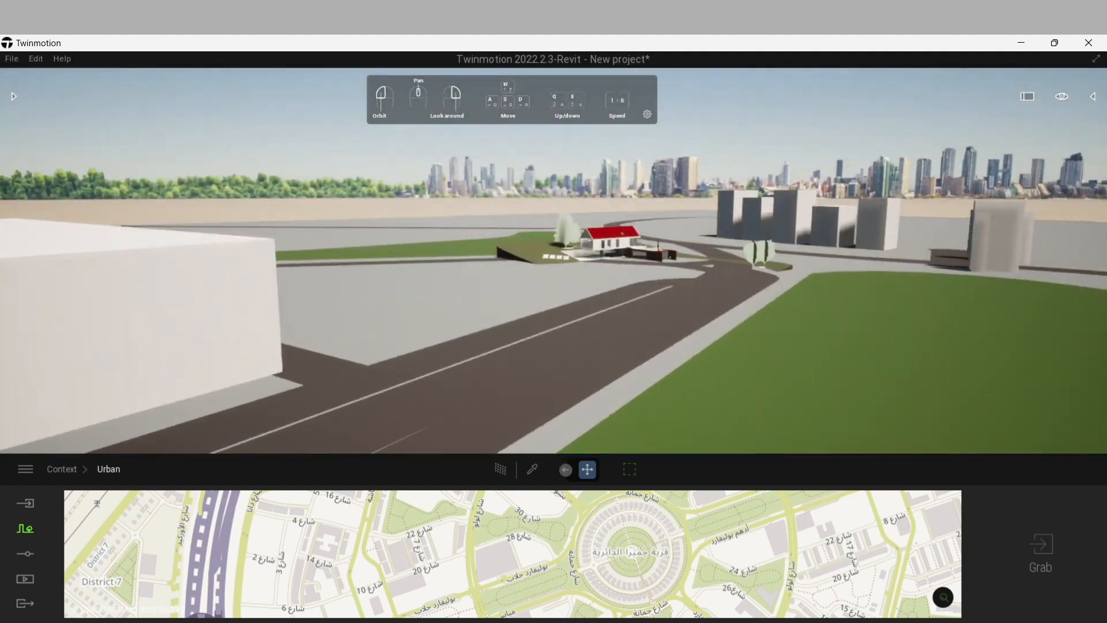
drag(635, 311, 707, 392)
drag(646, 144, 643, 136)
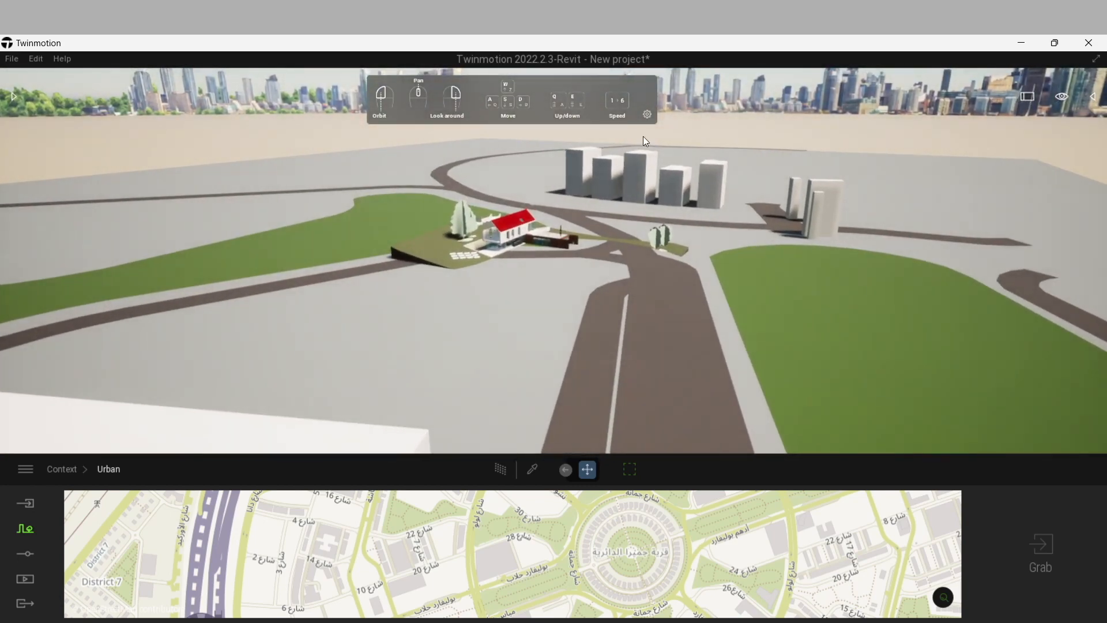
scroll(534, 188, up, 3)
scroll(536, 157, up, 5)
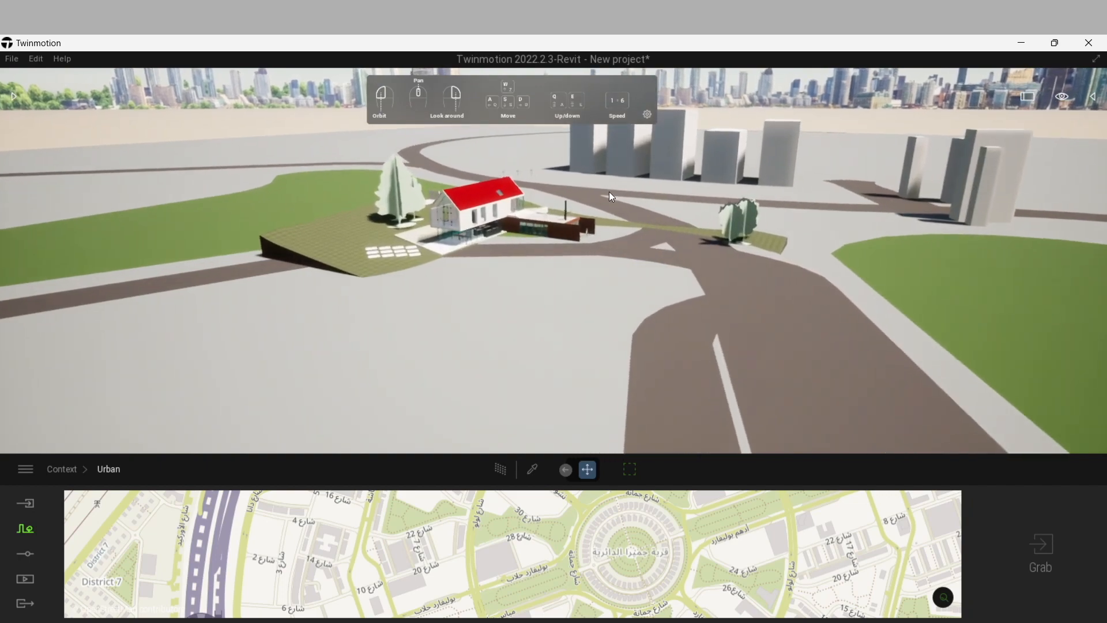
scroll(601, 198, up, 3)
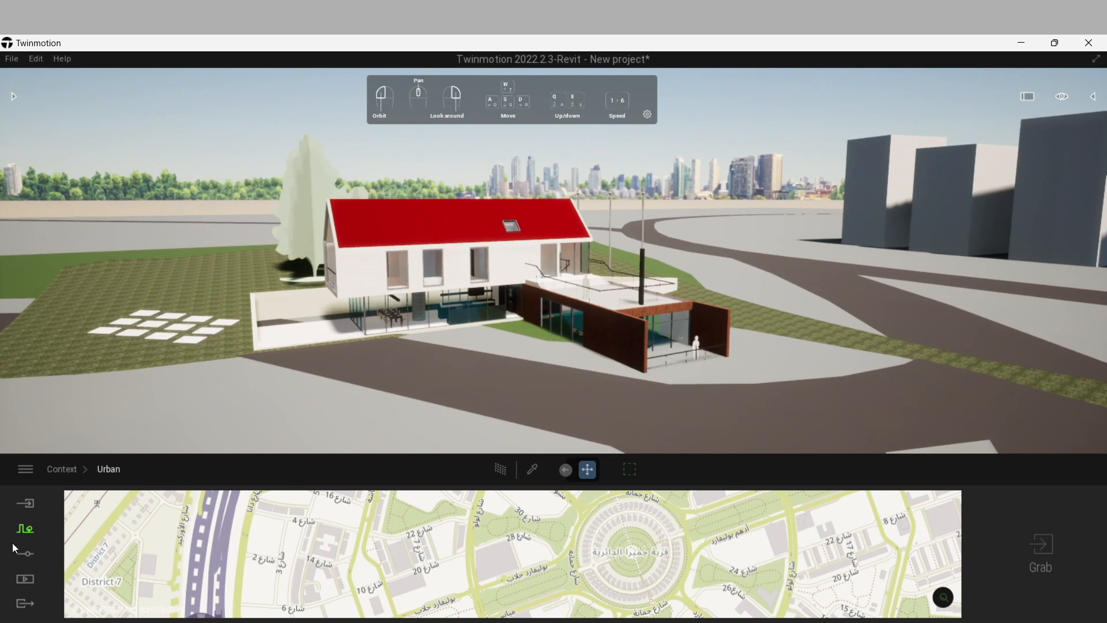
Step: Preview the scene's season in the weather settings at snowy winter and return it to summer
click(25, 535)
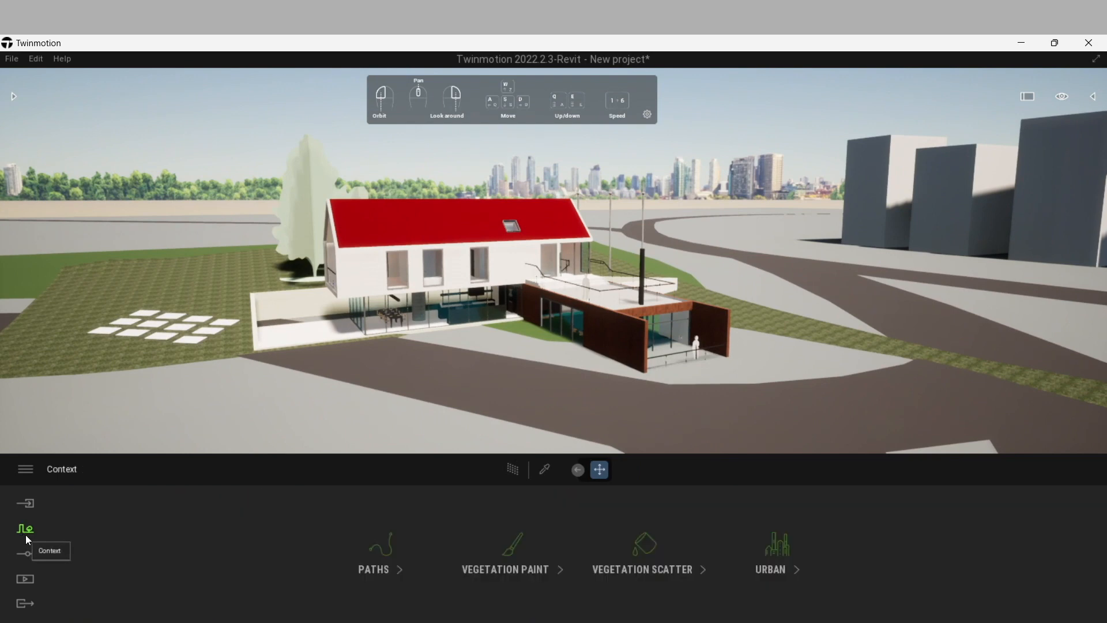
click(28, 561)
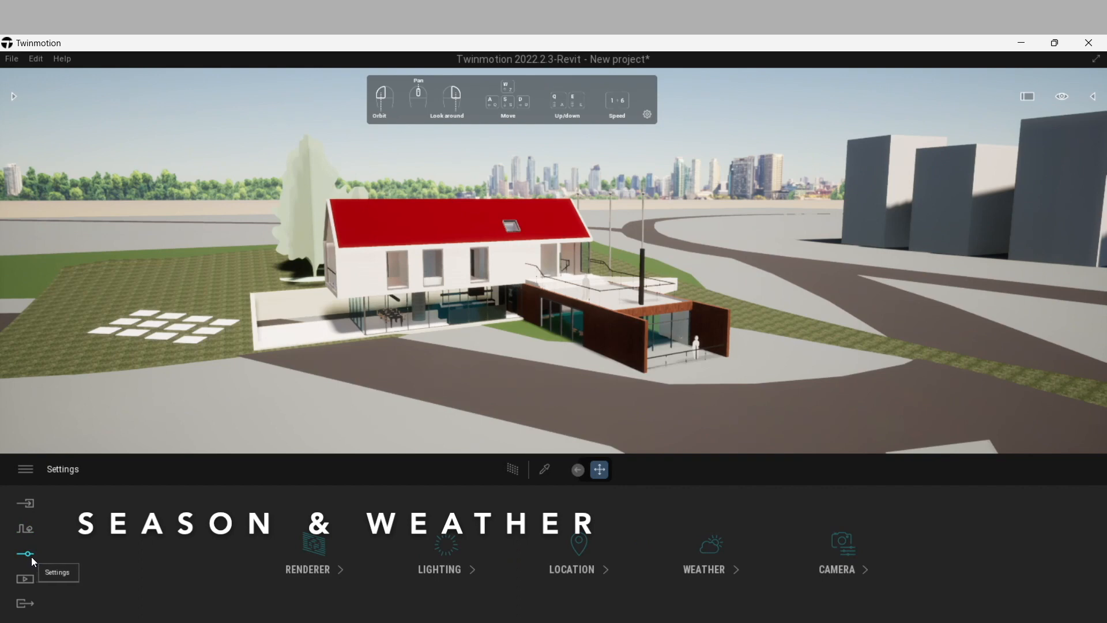
click(706, 560)
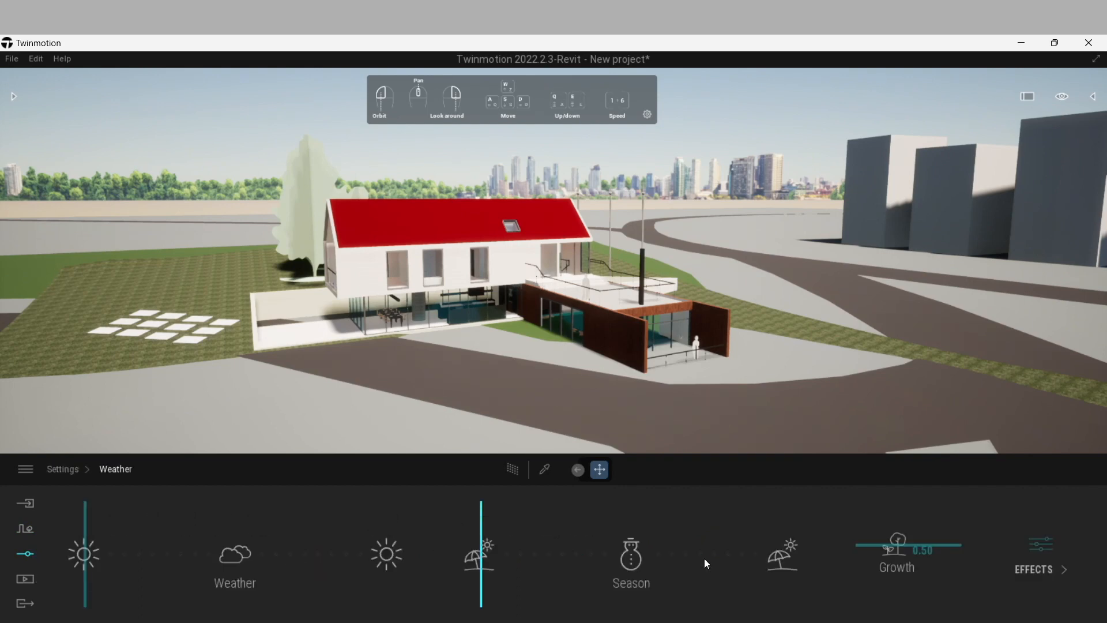
drag(484, 558, 629, 559)
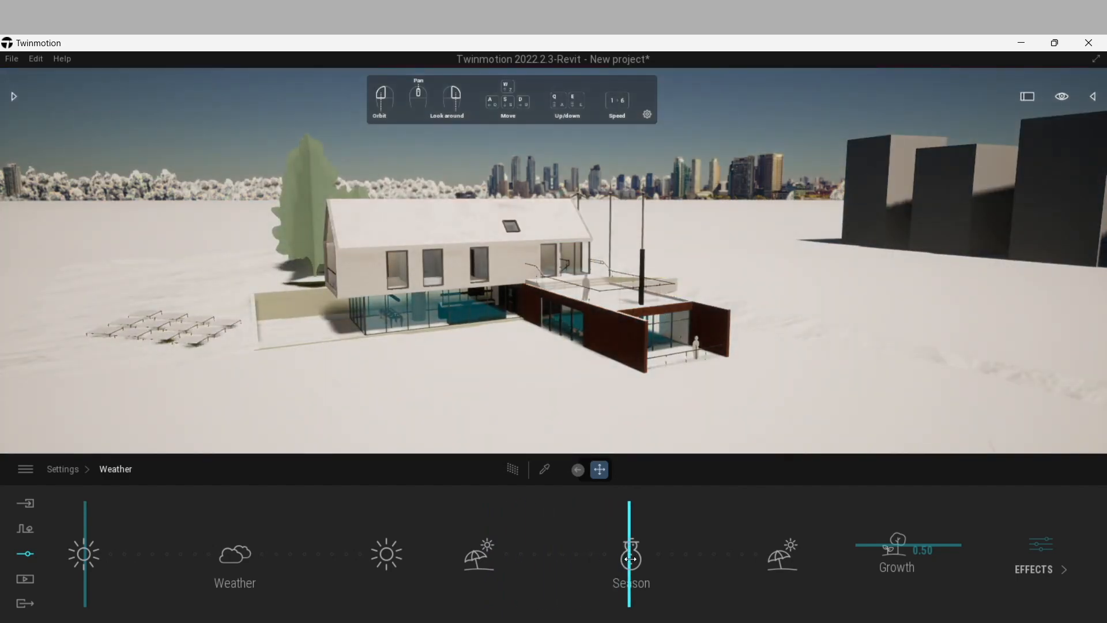
drag(635, 559, 707, 557)
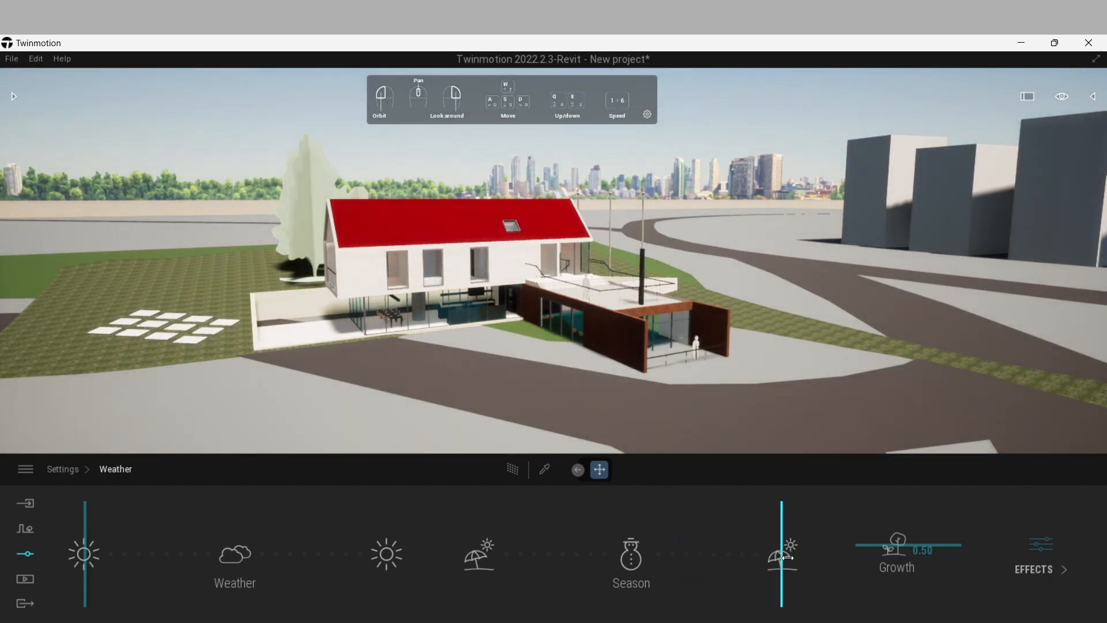
drag(755, 557, 484, 536)
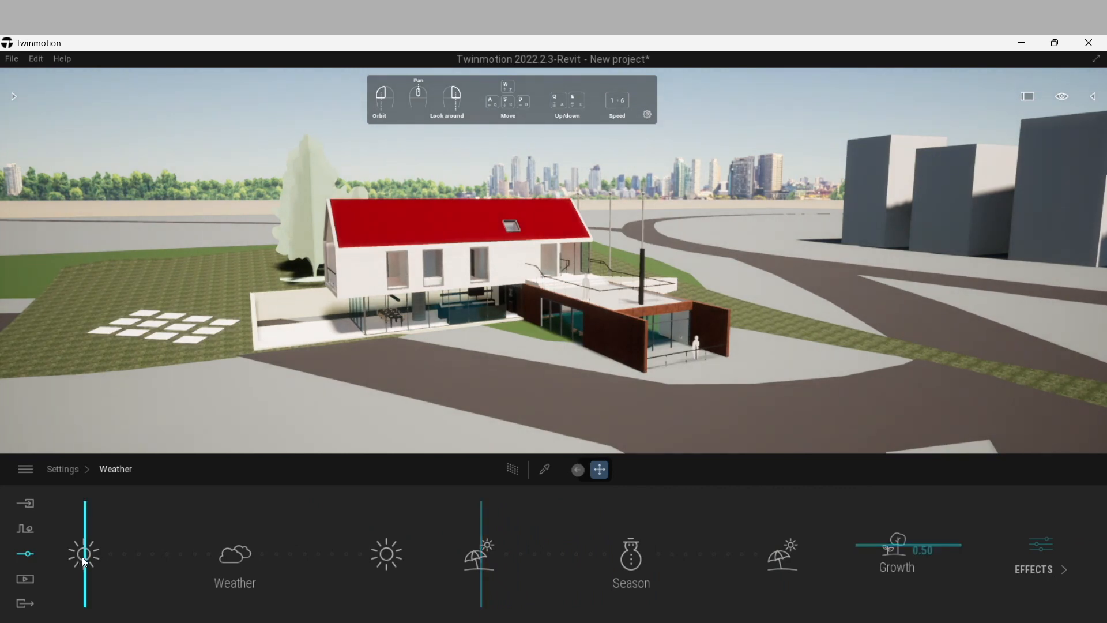
Step: Keep the weather at the sunny end of its range and adjust the smog amount in the weather effects
mouse_move(111, 556)
mouse_down()
mouse_move(373, 570)
mouse_move(98, 562)
mouse_up()
click(1055, 546)
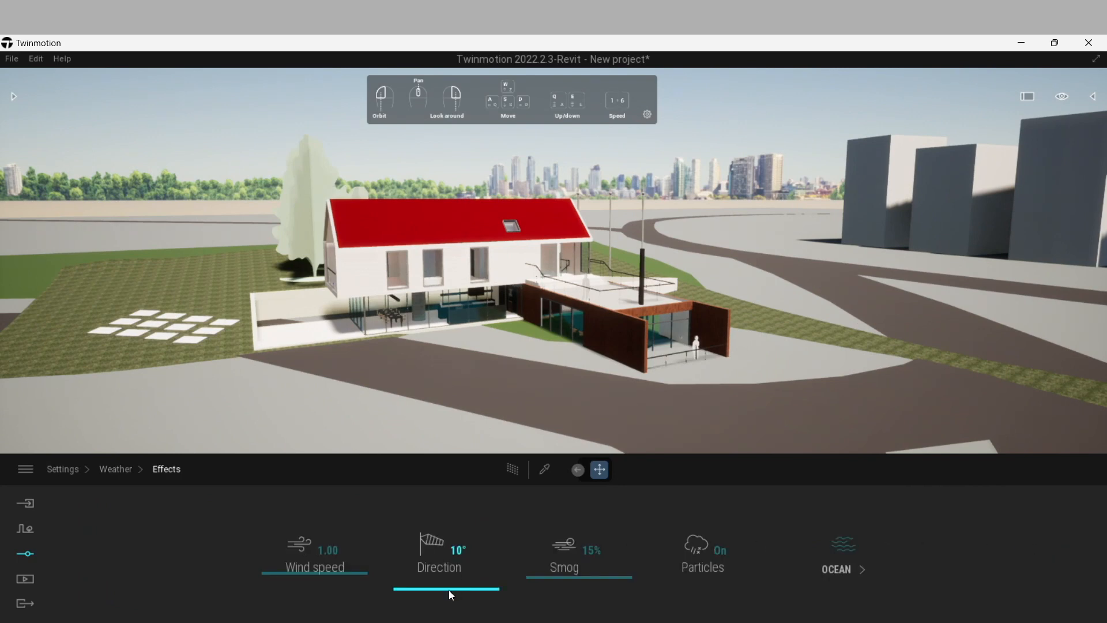
mouse_move(548, 581)
mouse_down()
mouse_move(550, 530)
mouse_move(549, 568)
mouse_up()
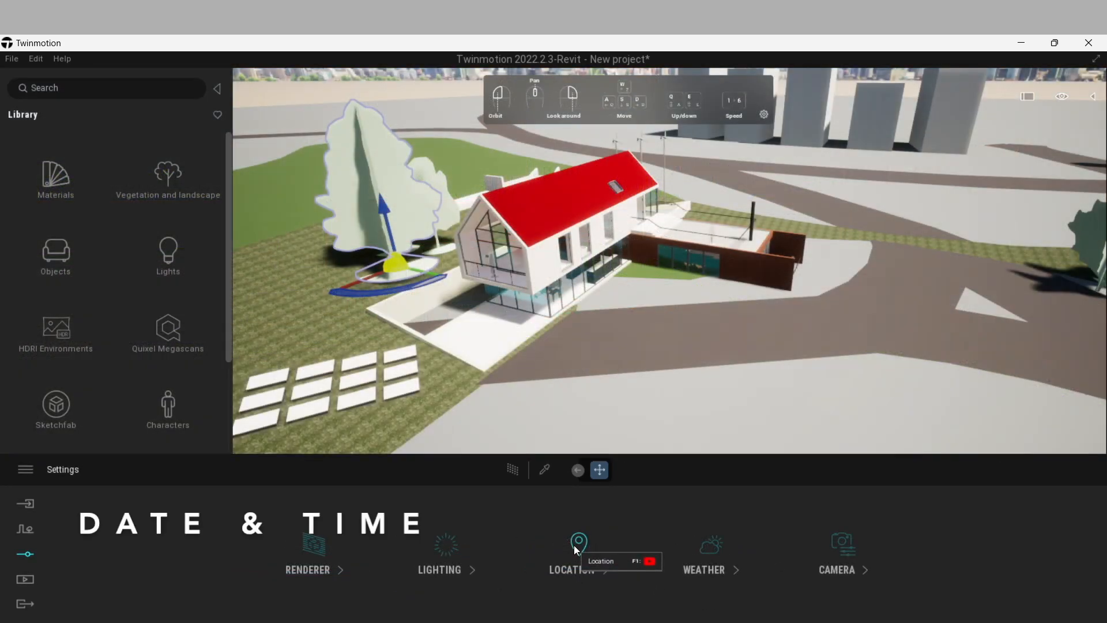
Step: Set the location's time of day to 16:37 and the month to June, keeping the north offset at 0°
click(574, 545)
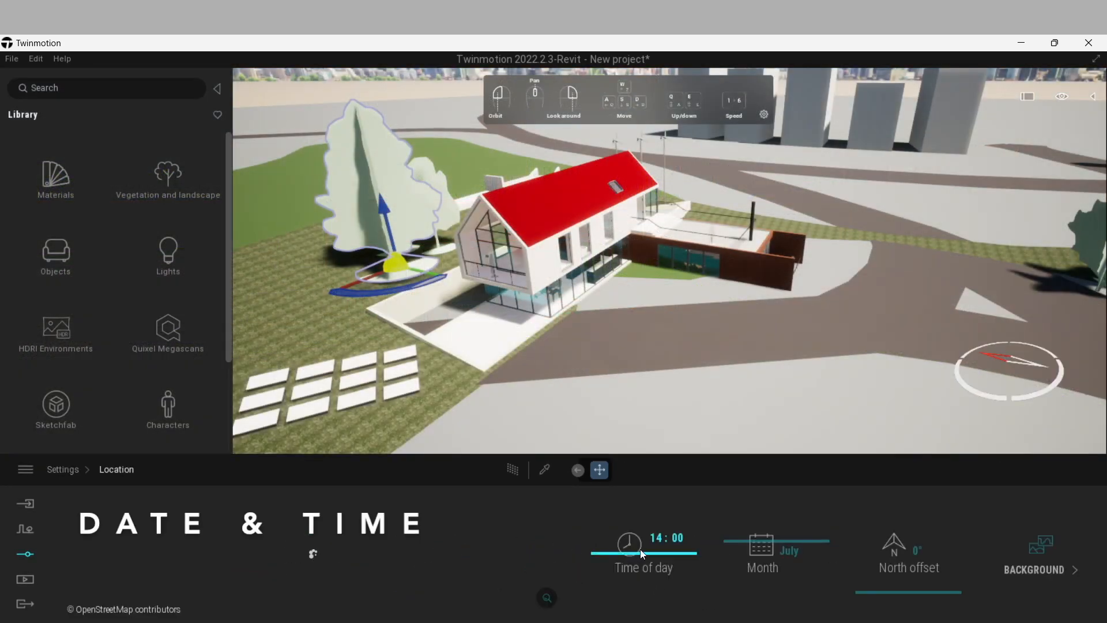
mouse_move(660, 553)
mouse_down()
mouse_move(660, 531)
mouse_move(651, 587)
mouse_move(649, 540)
mouse_move(644, 564)
mouse_up()
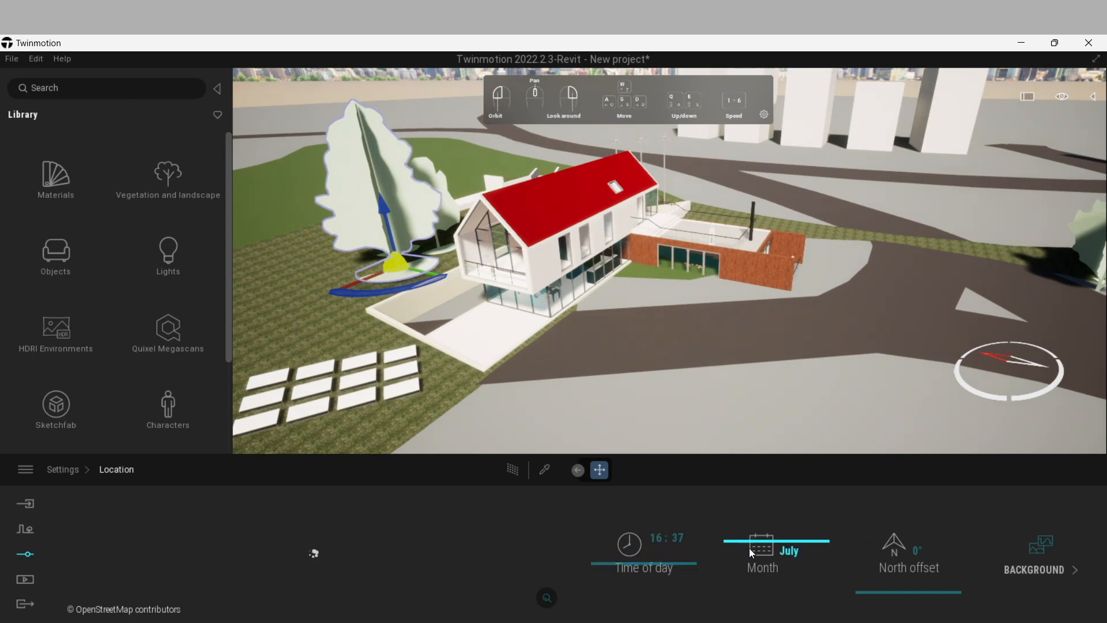
mouse_move(764, 545)
mouse_down()
mouse_move(759, 578)
mouse_move(776, 528)
mouse_move(775, 545)
mouse_up()
mouse_move(903, 598)
mouse_down()
mouse_move(906, 564)
mouse_move(902, 593)
mouse_up()
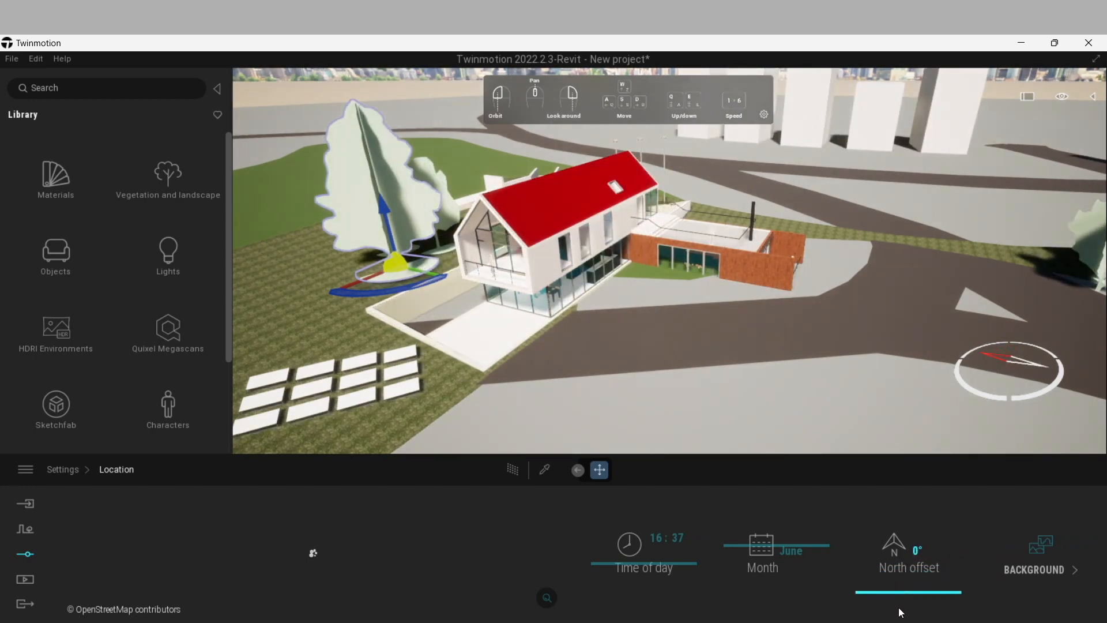
Step: Pick the exterior timber cladding material from the house's side wing and set its reflection to 21%
scroll(578, 345, down, 2)
middle_drag(510, 223, 541, 245)
scroll(597, 314, up, 3)
drag(593, 338, 560, 381)
click(546, 470)
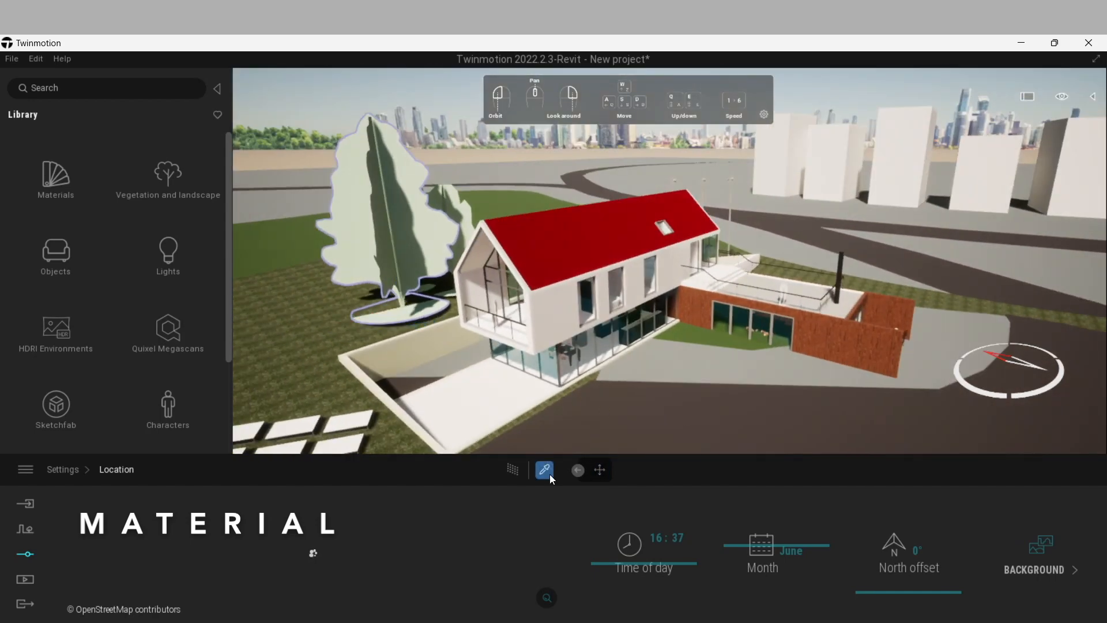
click(865, 353)
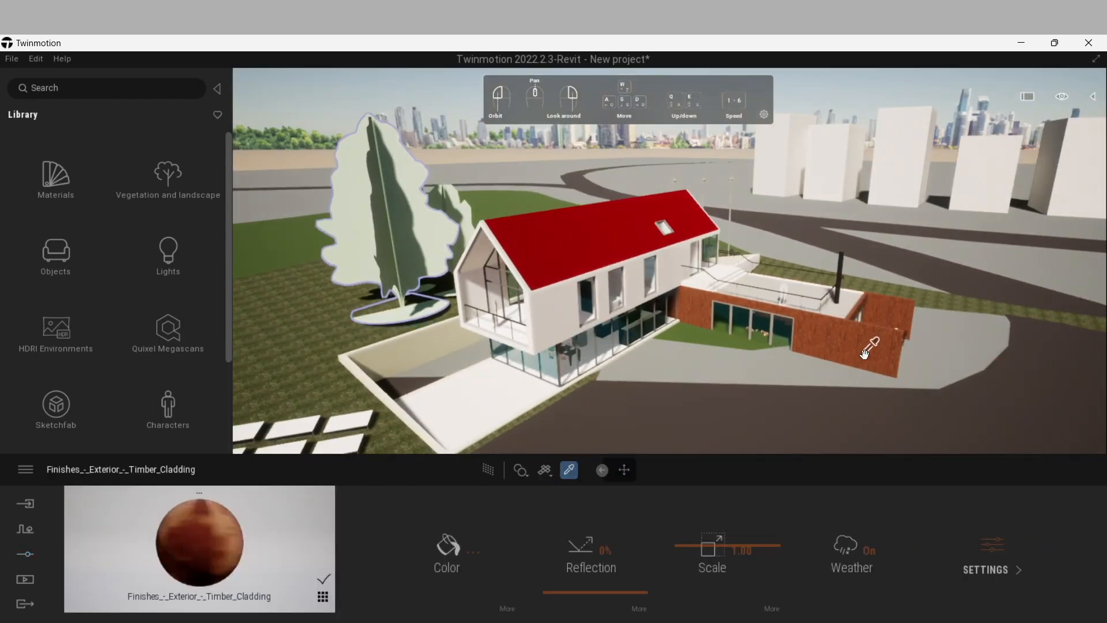
drag(600, 598, 599, 538)
drag(598, 544, 594, 572)
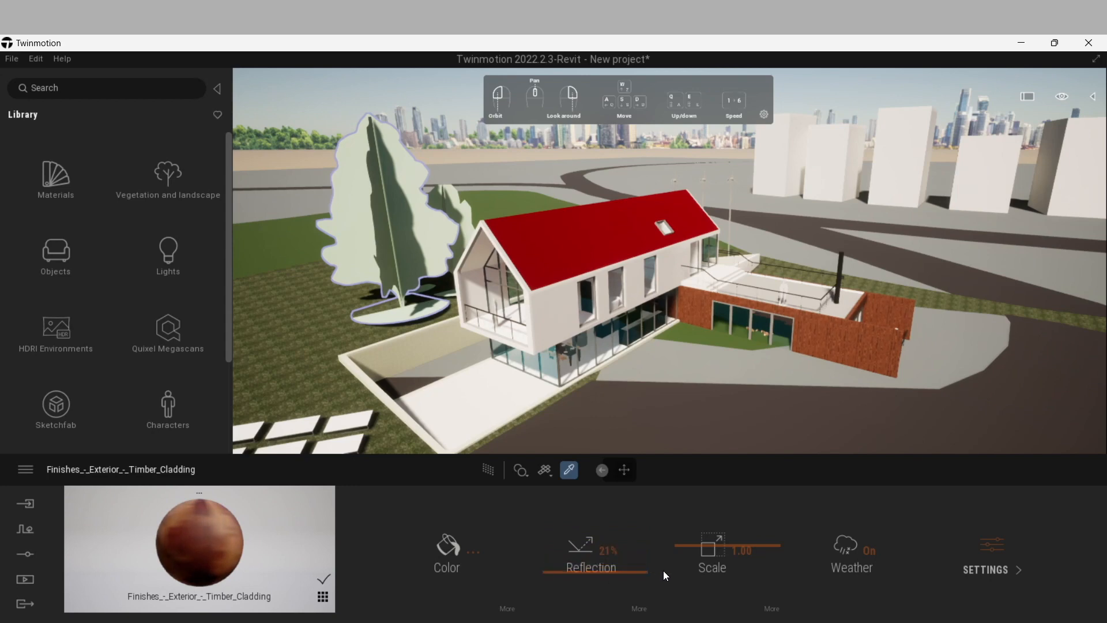
Step: Set the exterior timber cladding material's colour to the orange-brown B18437
click(448, 549)
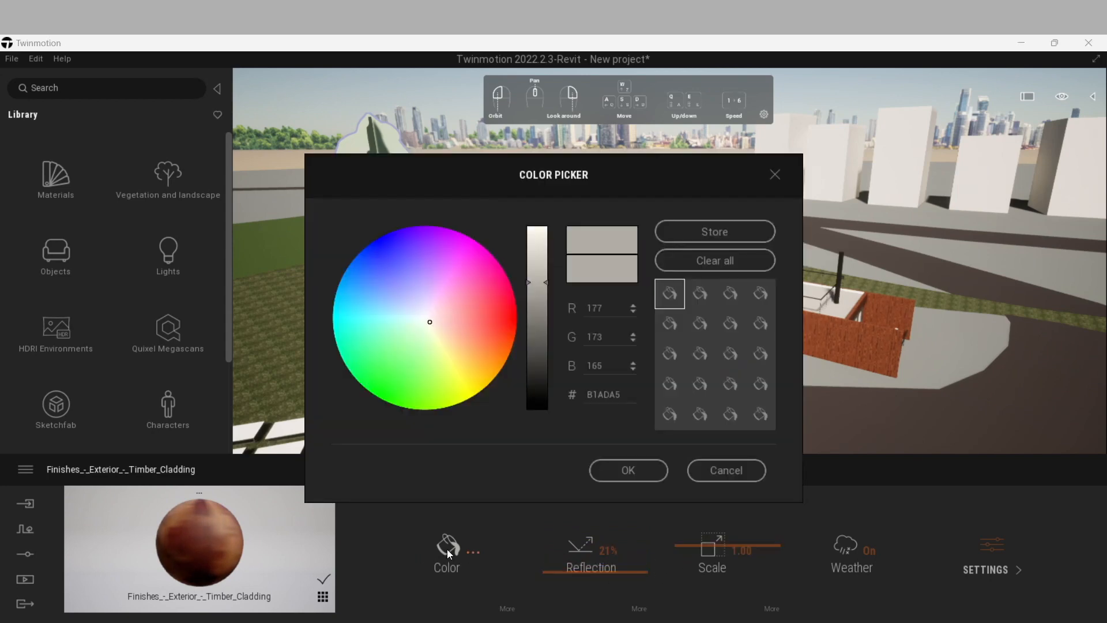
mouse_move(478, 320)
mouse_down()
mouse_move(496, 301)
mouse_move(483, 275)
mouse_move(475, 357)
mouse_up()
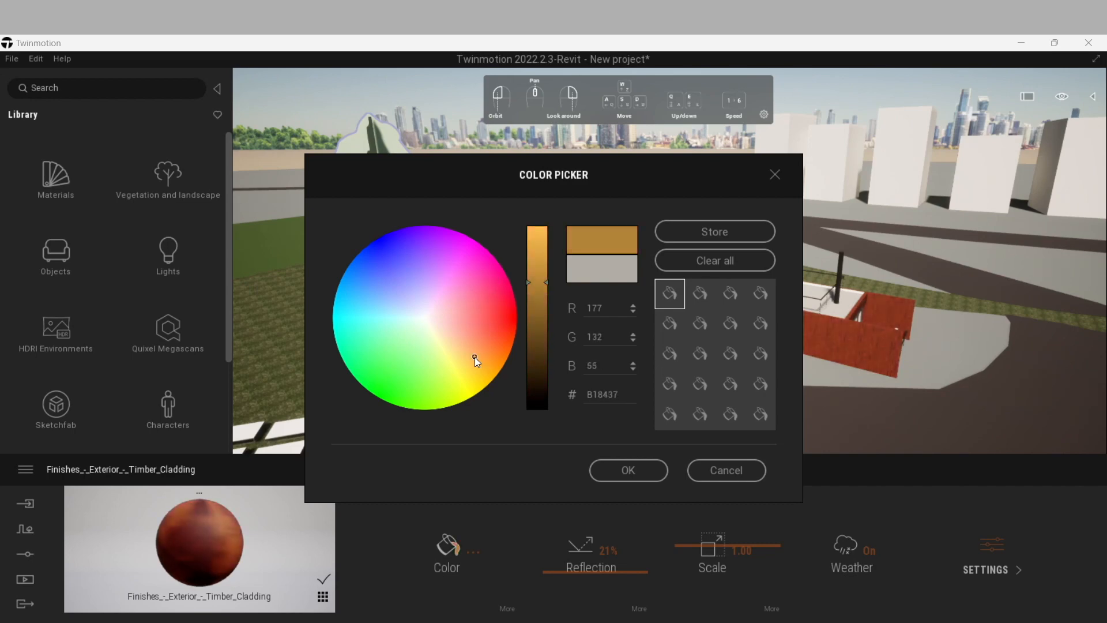
click(618, 469)
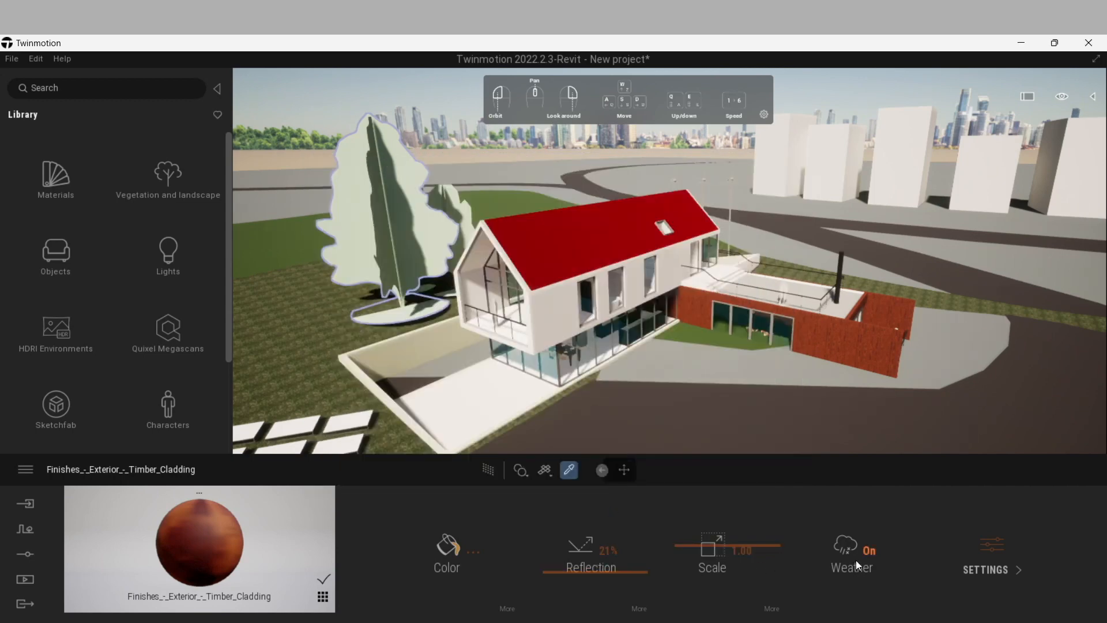
Step: Turn on metalness for the exterior timber cladding material and stop picking materials
click(980, 562)
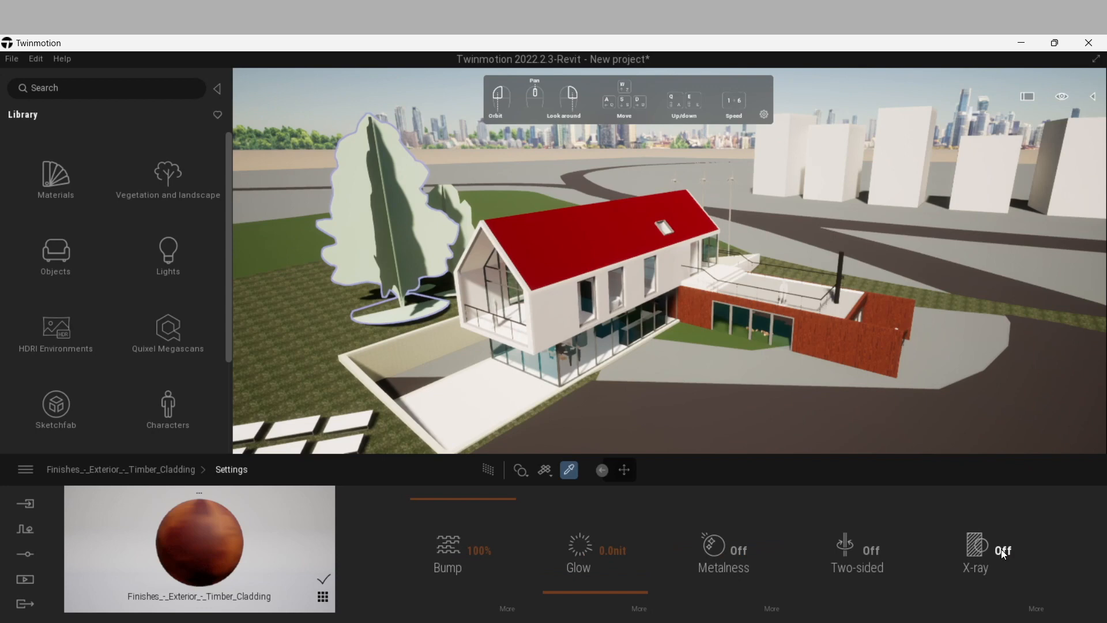
click(724, 563)
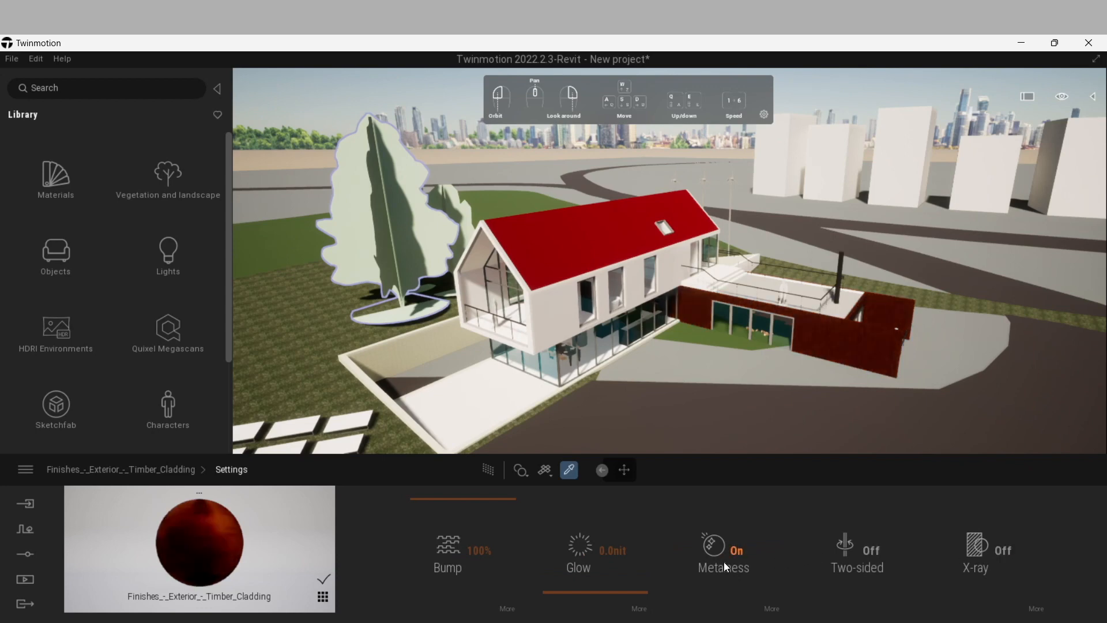
scroll(877, 328, up, 4)
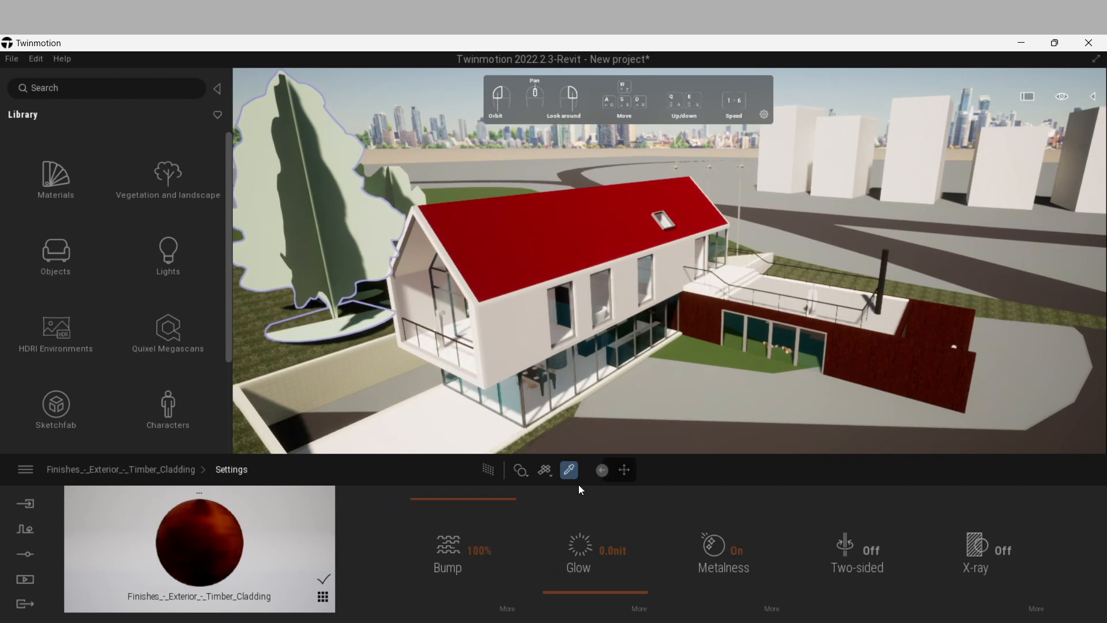
key(Escape)
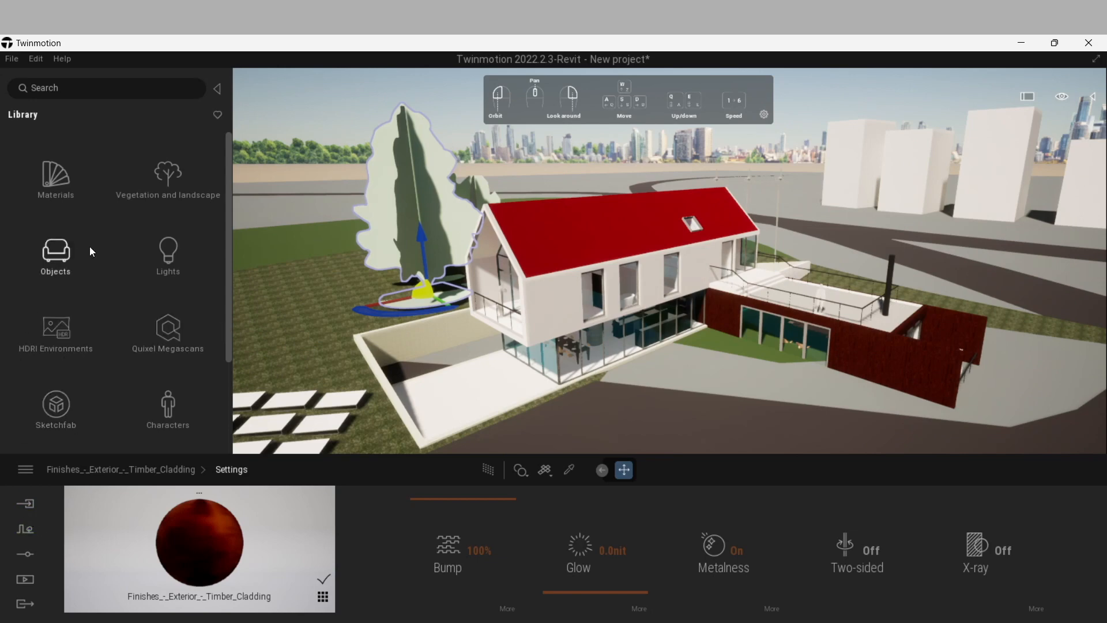
Step: Apply the Roof covering 03 material from the library's roof coverings to the house's red pitched roof
click(61, 181)
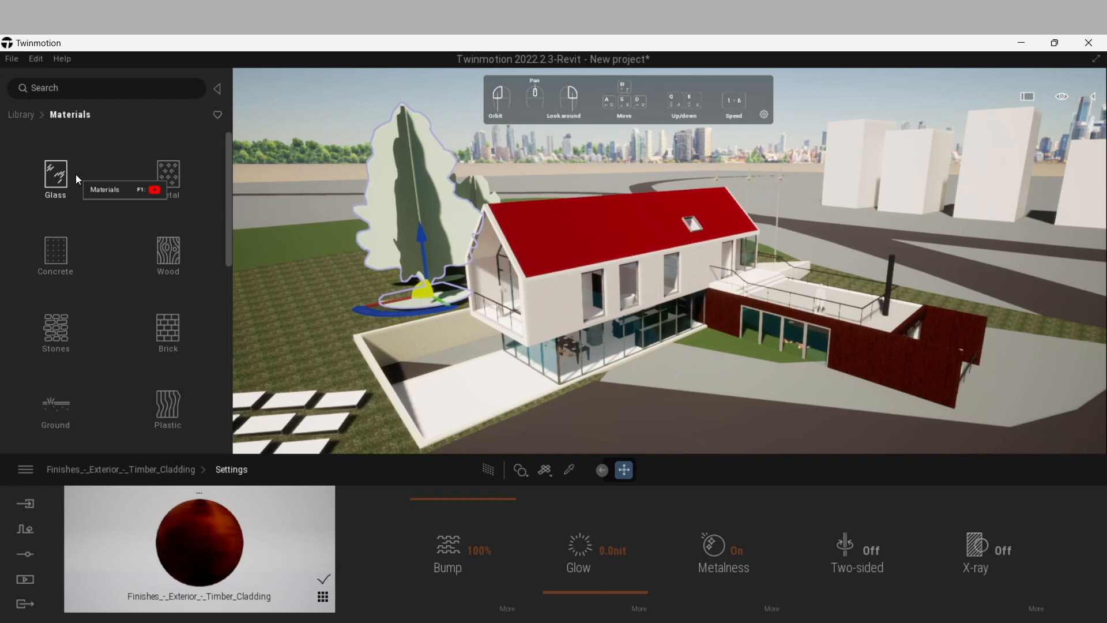
scroll(143, 325, down, 1)
scroll(143, 326, down, 5)
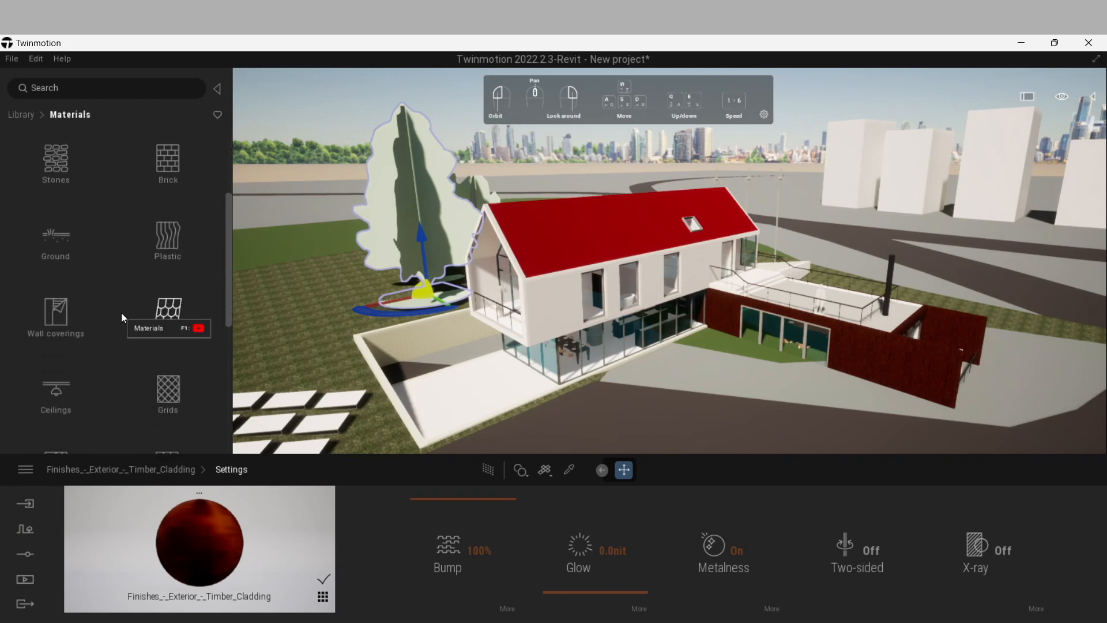
click(170, 263)
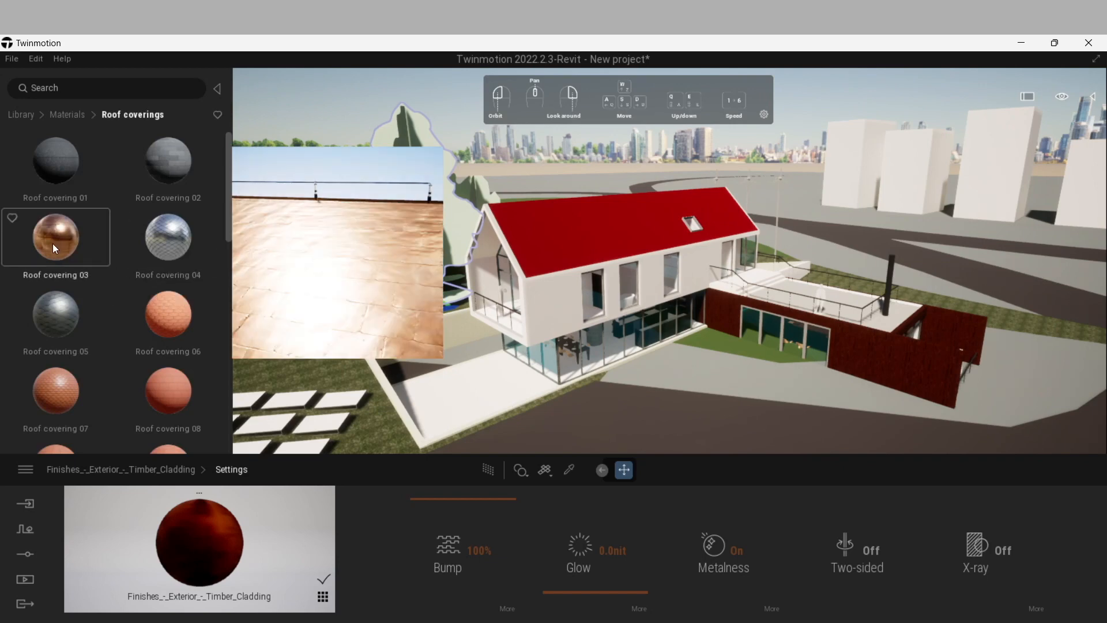
drag(53, 243, 601, 230)
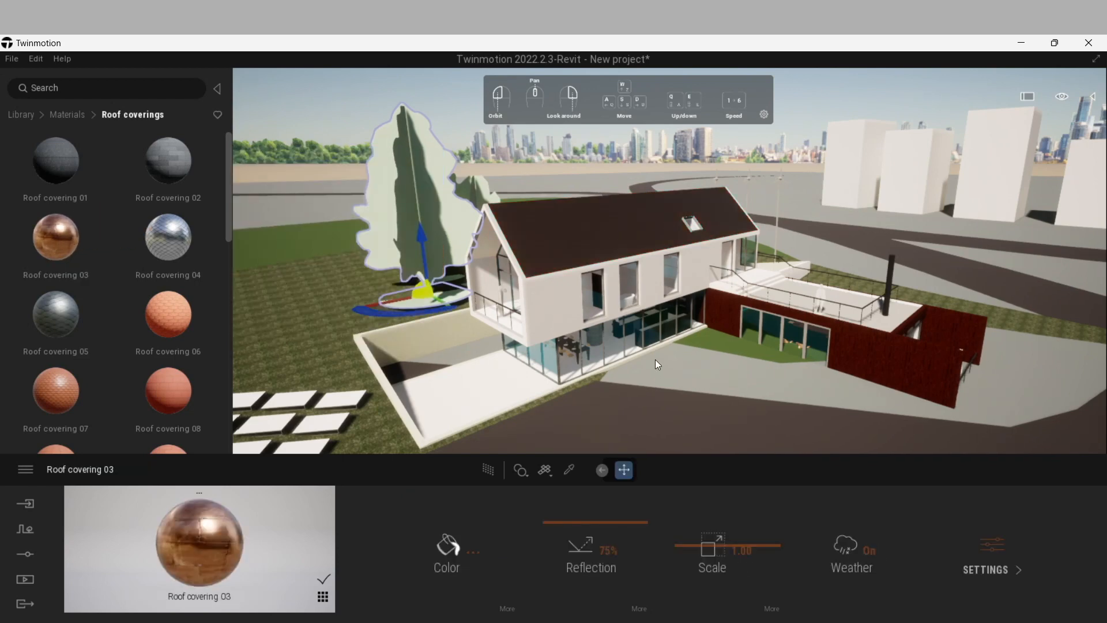
Step: Replace the pitched roof's material with Roof covering 04
scroll(632, 236, up, 2)
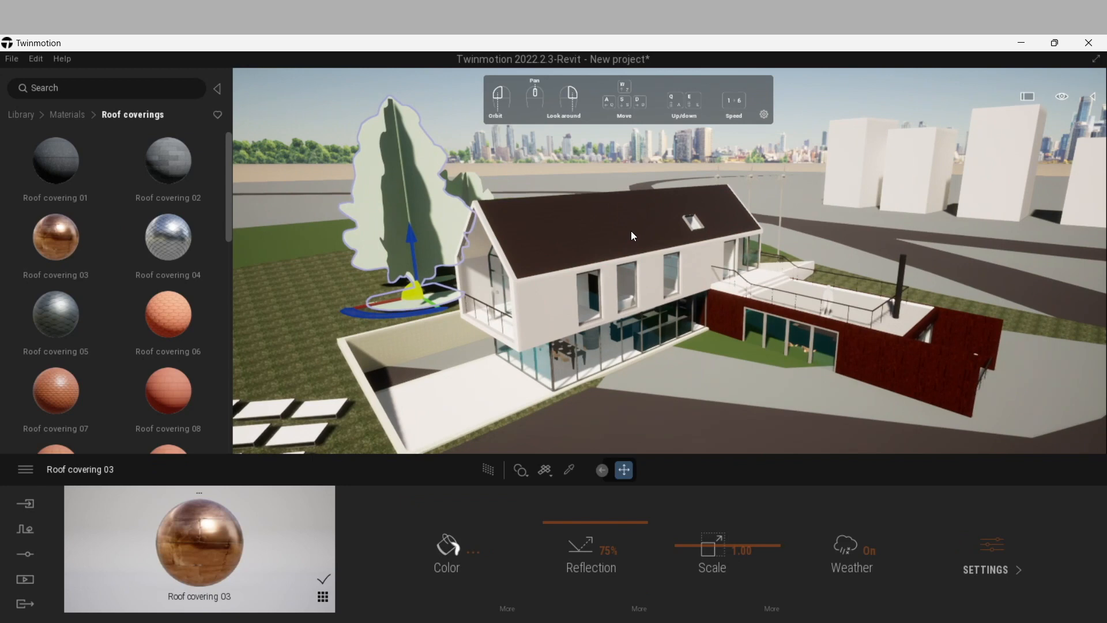
click(569, 216)
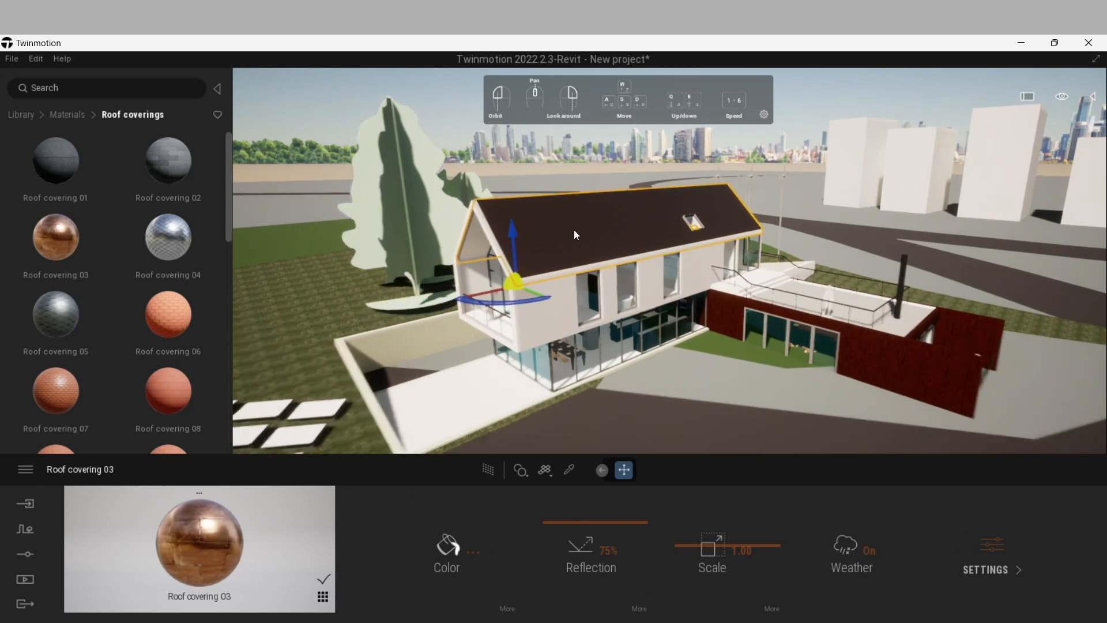
scroll(573, 229, up, 3)
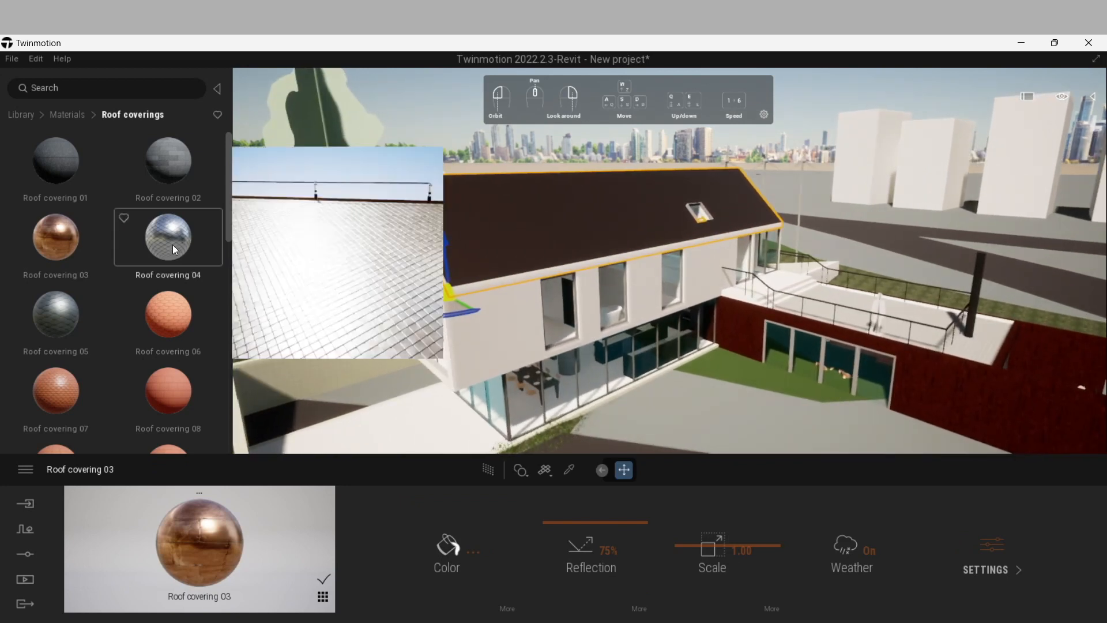
drag(197, 221, 517, 232)
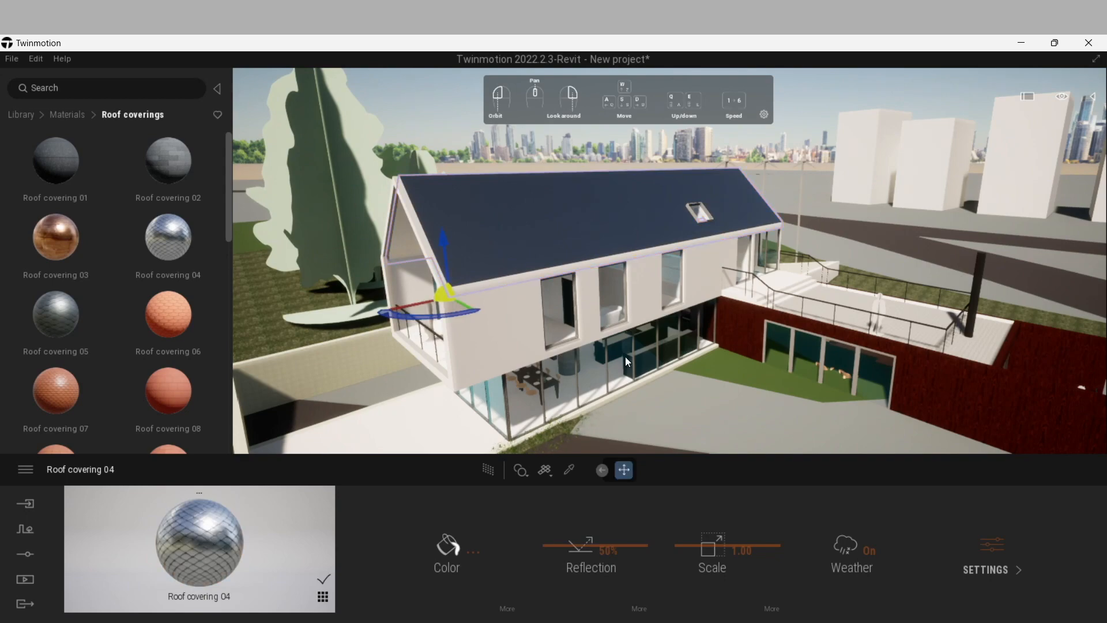
Step: Apply the Roof covering 18 clay tile material to the house's pitched roof
scroll(627, 356, down, 4)
drag(631, 361, 624, 384)
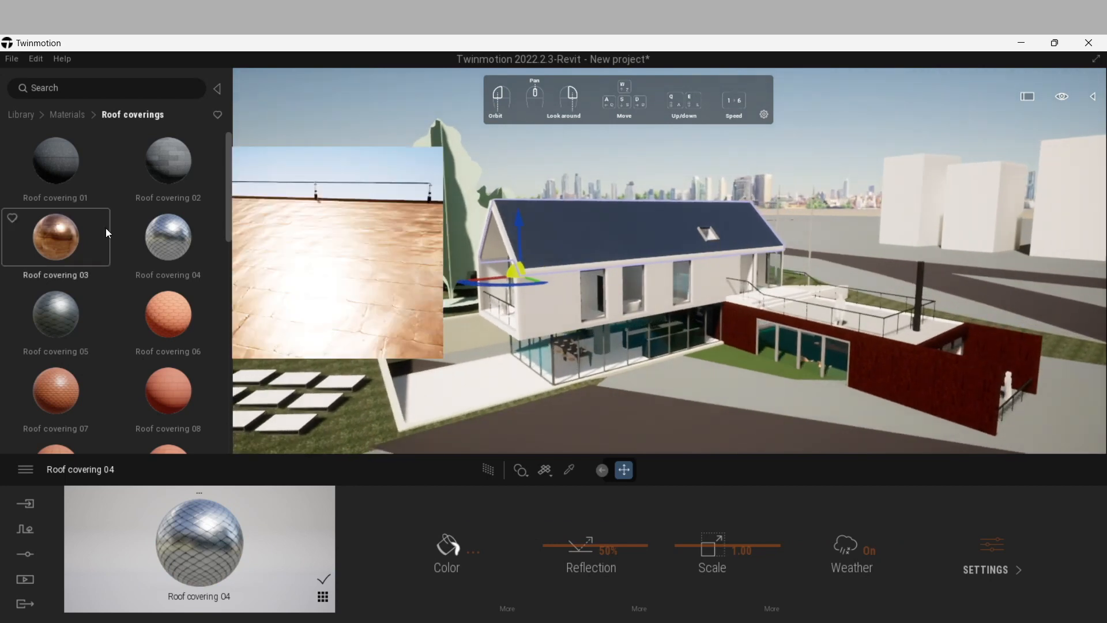
scroll(134, 328, down, 4)
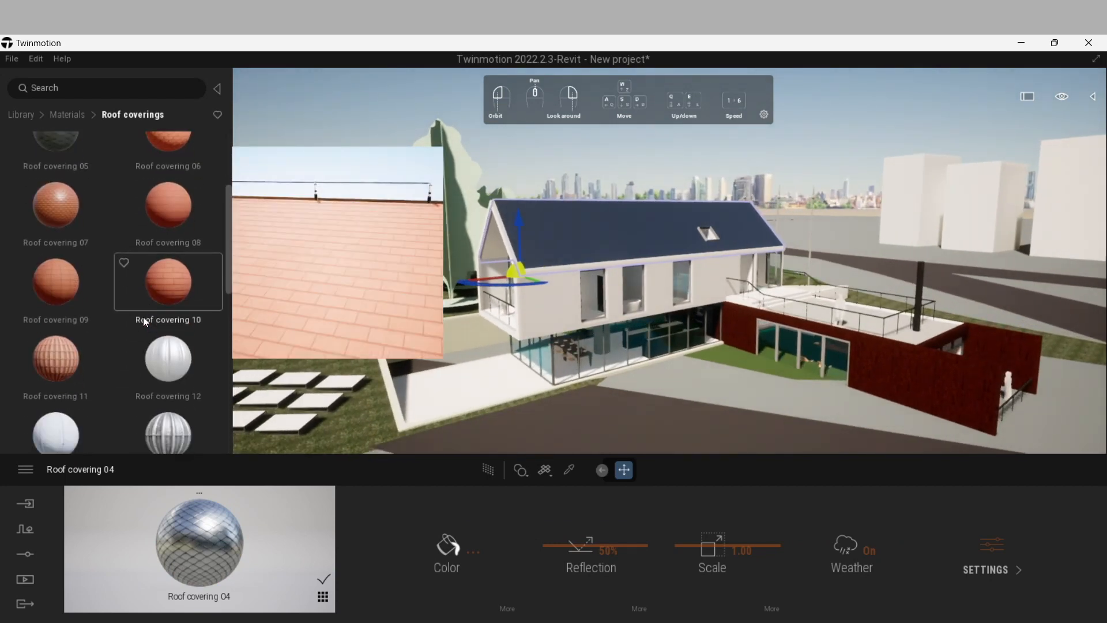
scroll(144, 316, down, 2)
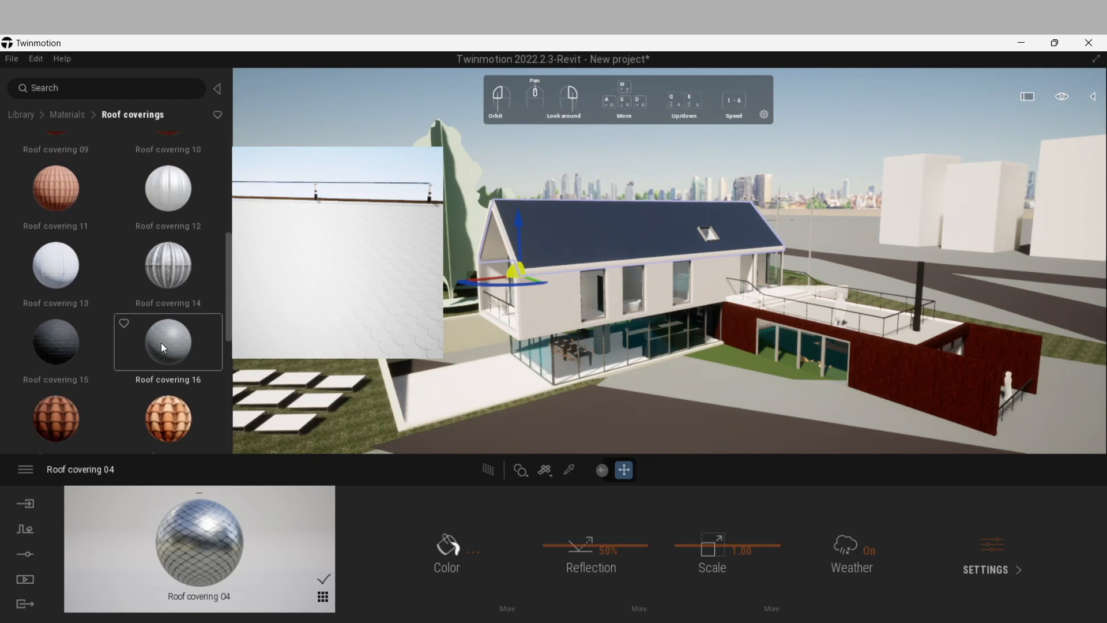
scroll(163, 344, down, 3)
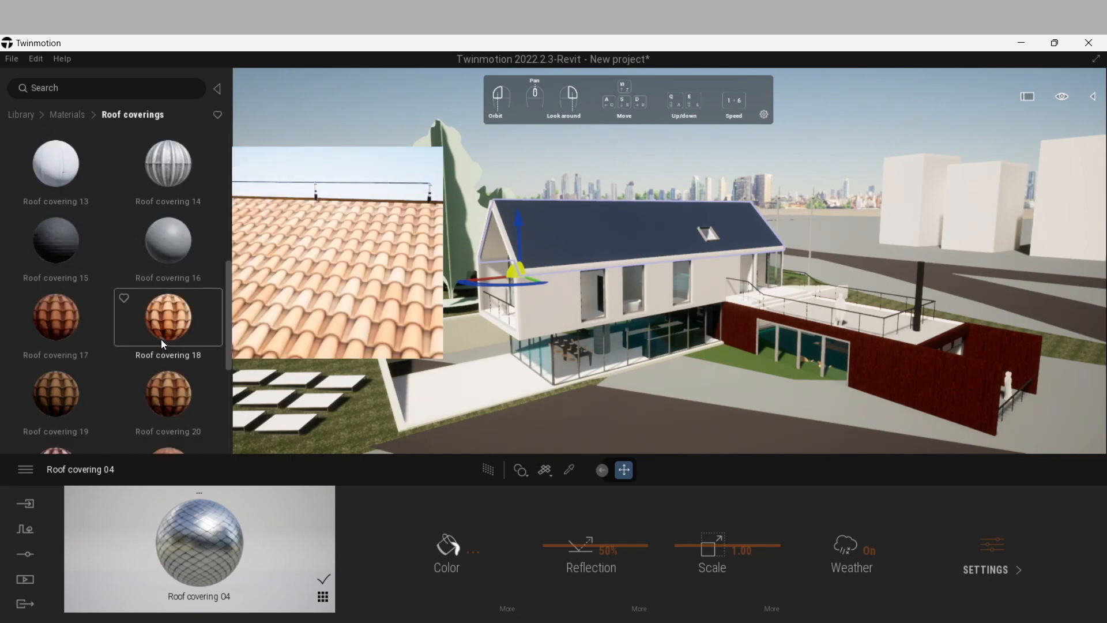
drag(287, 319, 562, 243)
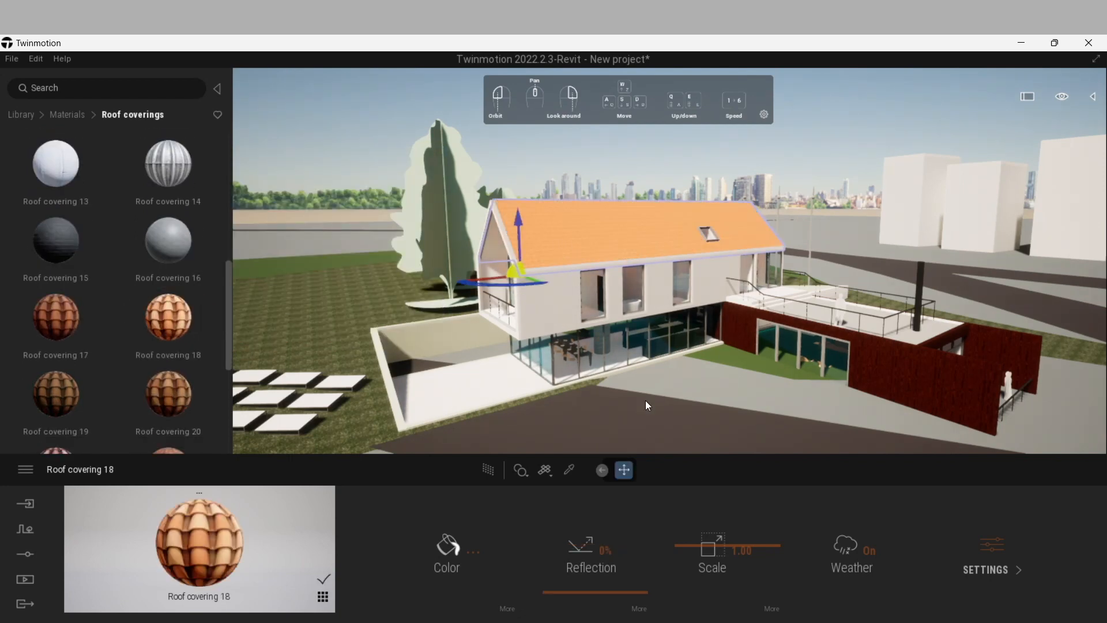
Step: Apply Roof covering 24 to the house's pitched roof and set the material's scale to 1.98
scroll(599, 277, down, 1)
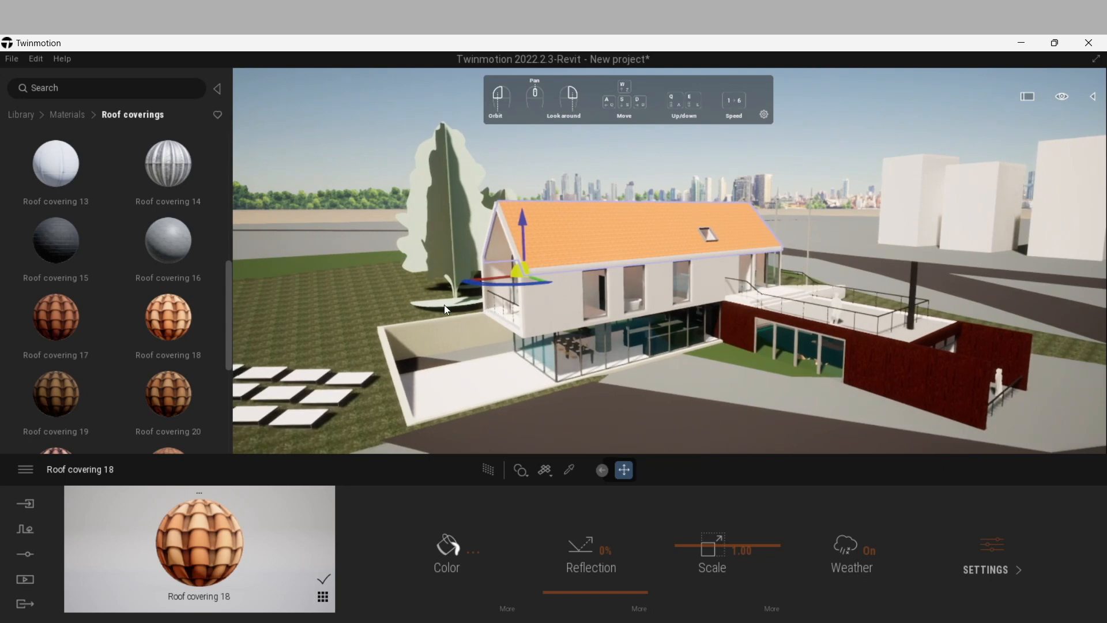
scroll(146, 275, down, 3)
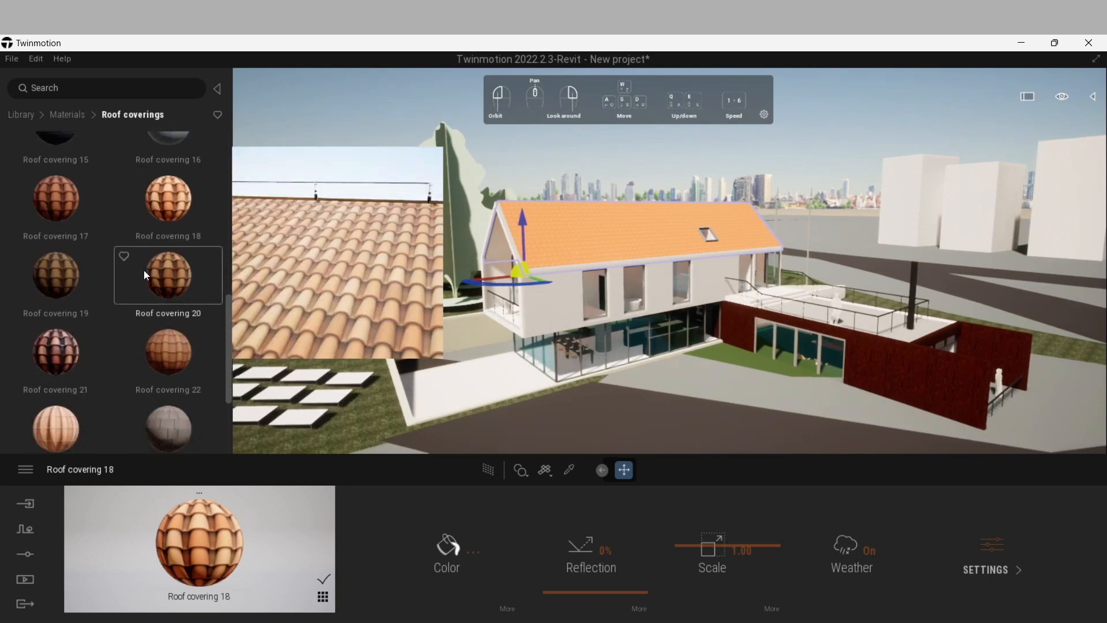
scroll(144, 270, down, 3)
drag(164, 261, 581, 240)
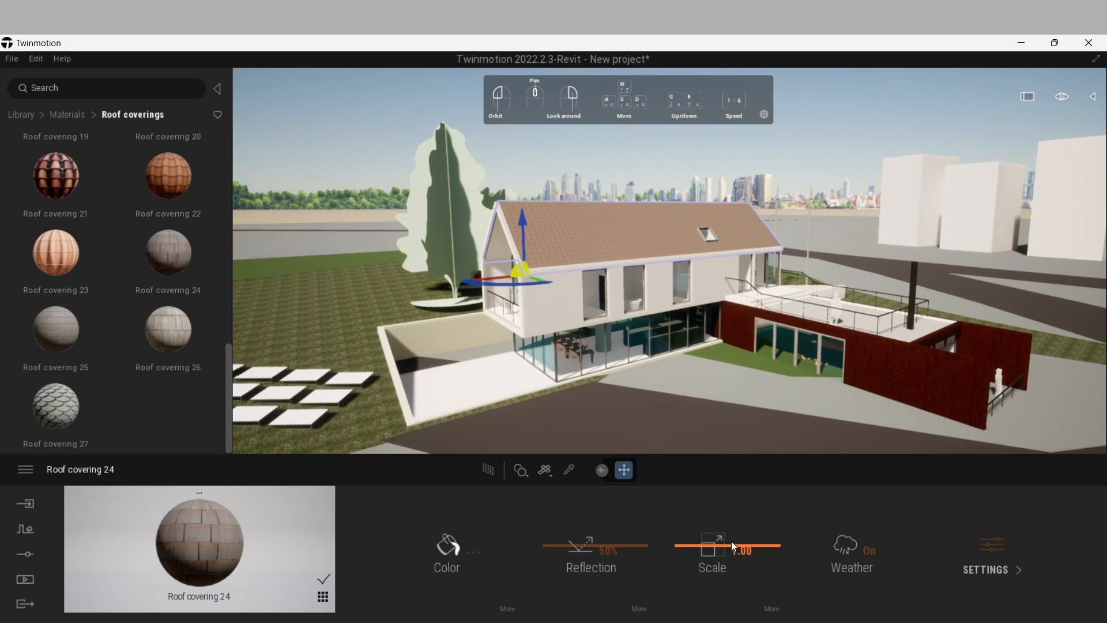
drag(727, 542, 728, 540)
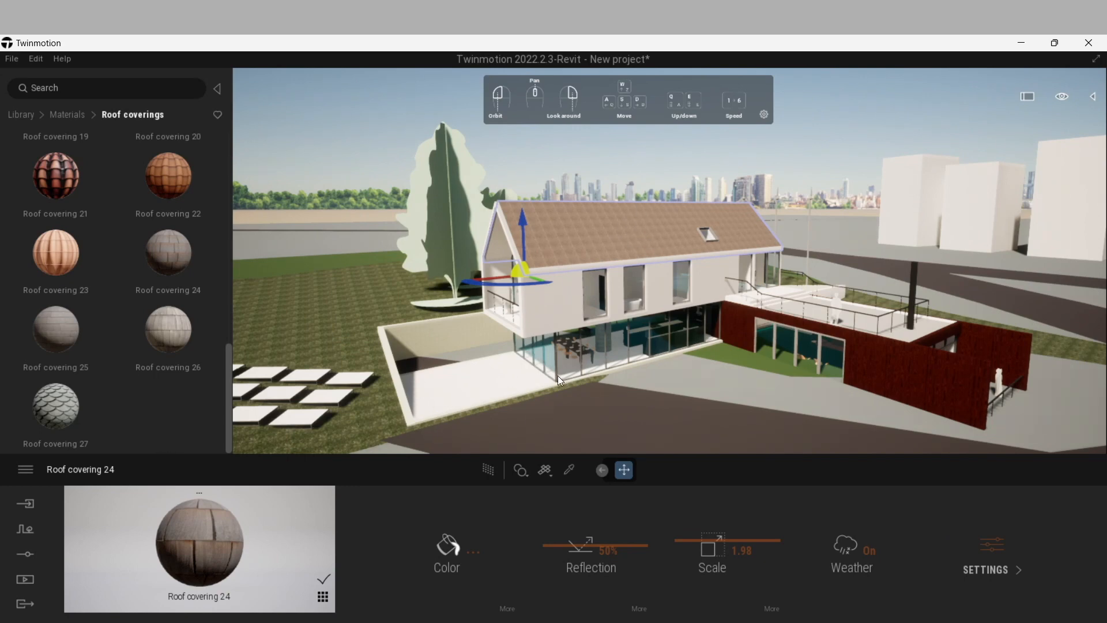
Step: Try the Mirror glass material on the house's ground-floor glazing and replace it with Item glass
mouse_move(88, 236)
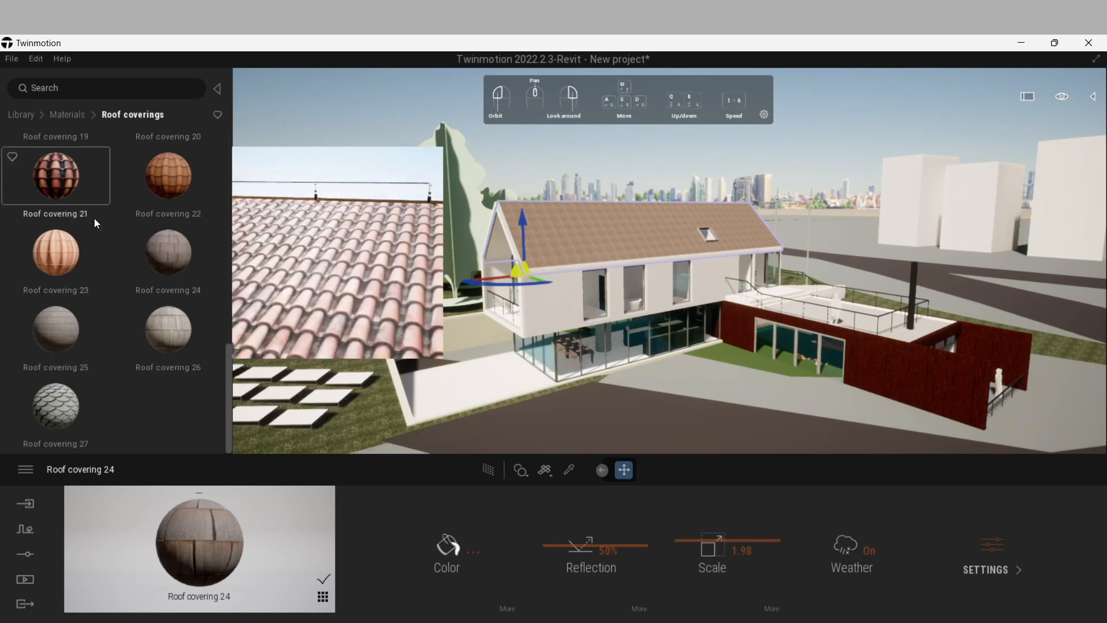
click(56, 114)
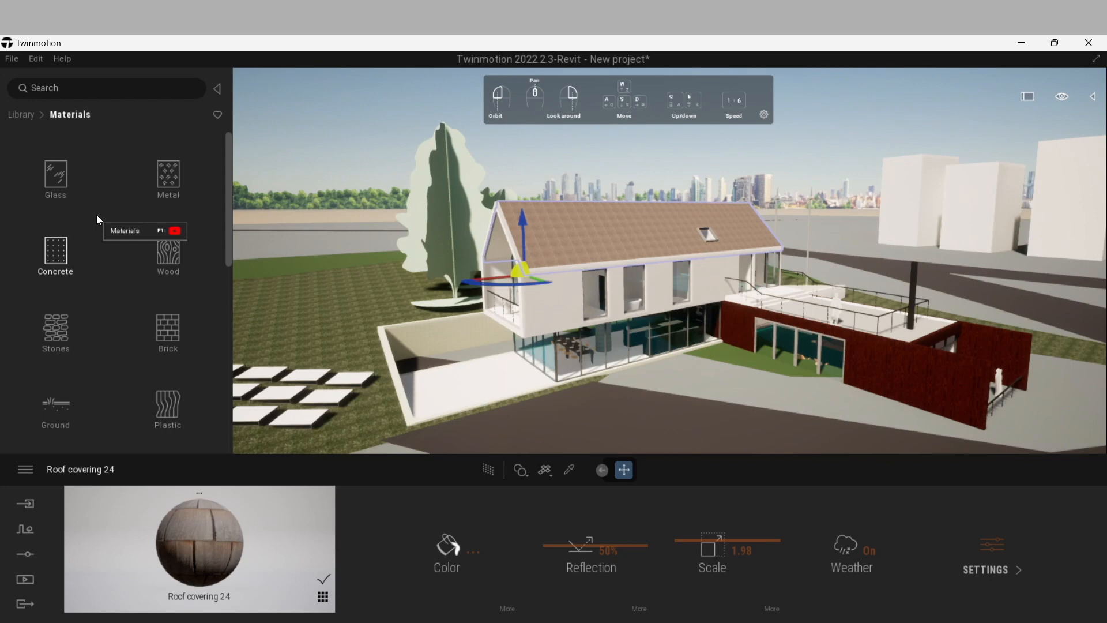
click(54, 186)
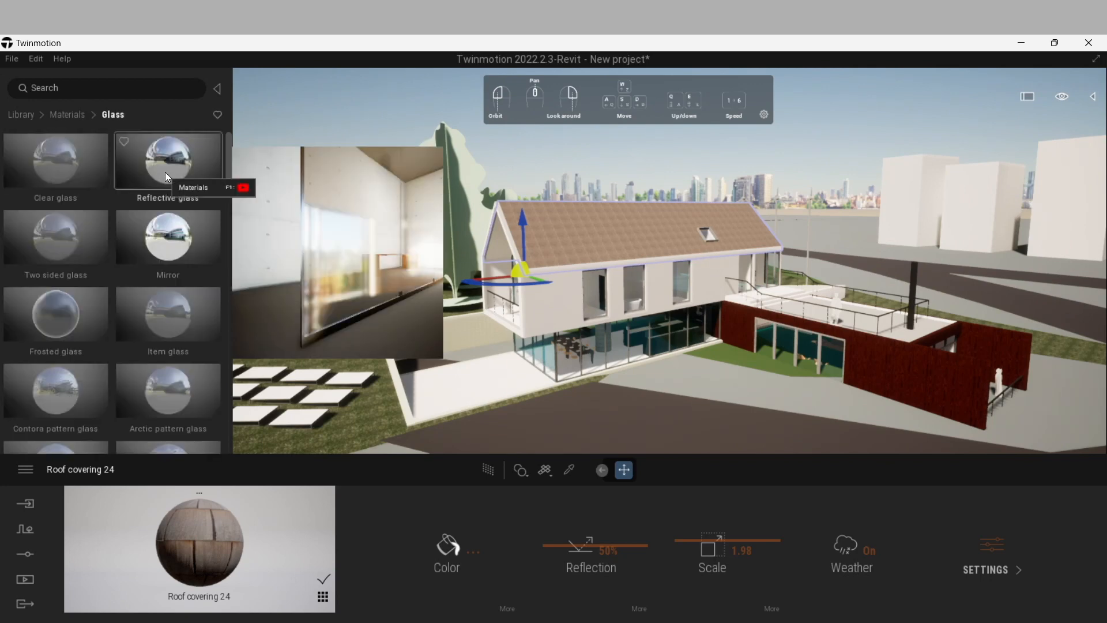
mouse_move(169, 223)
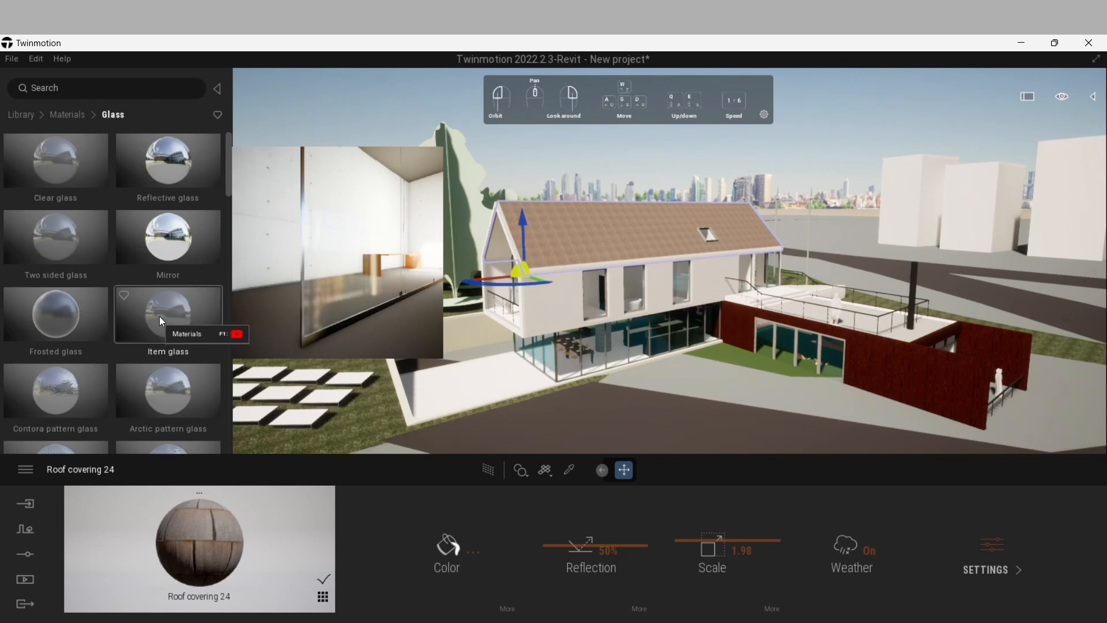
drag(170, 231, 569, 359)
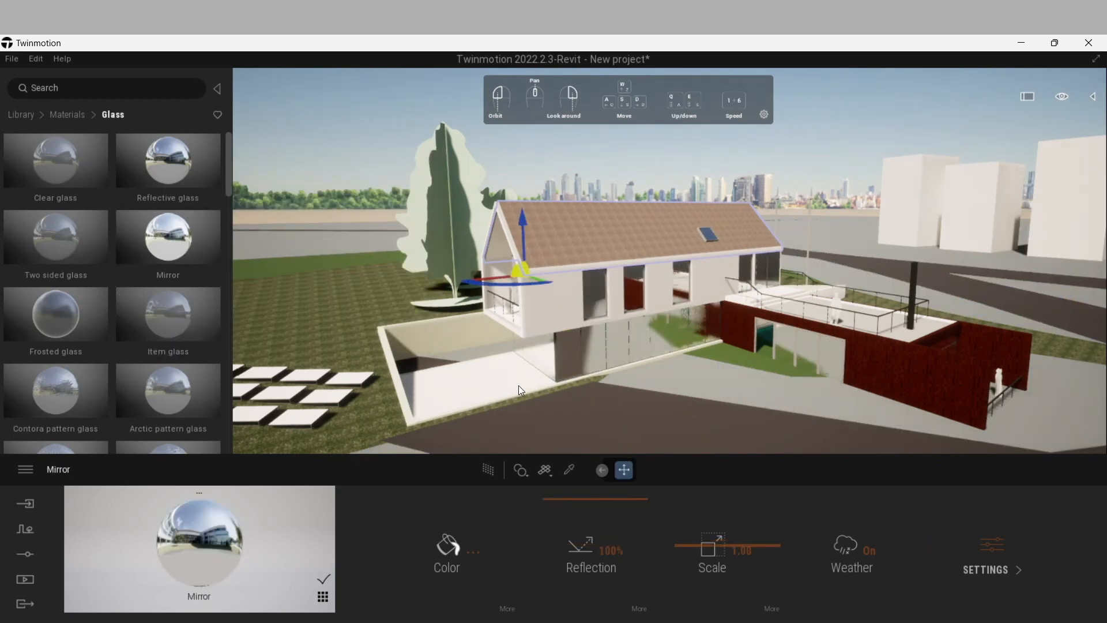
mouse_move(157, 295)
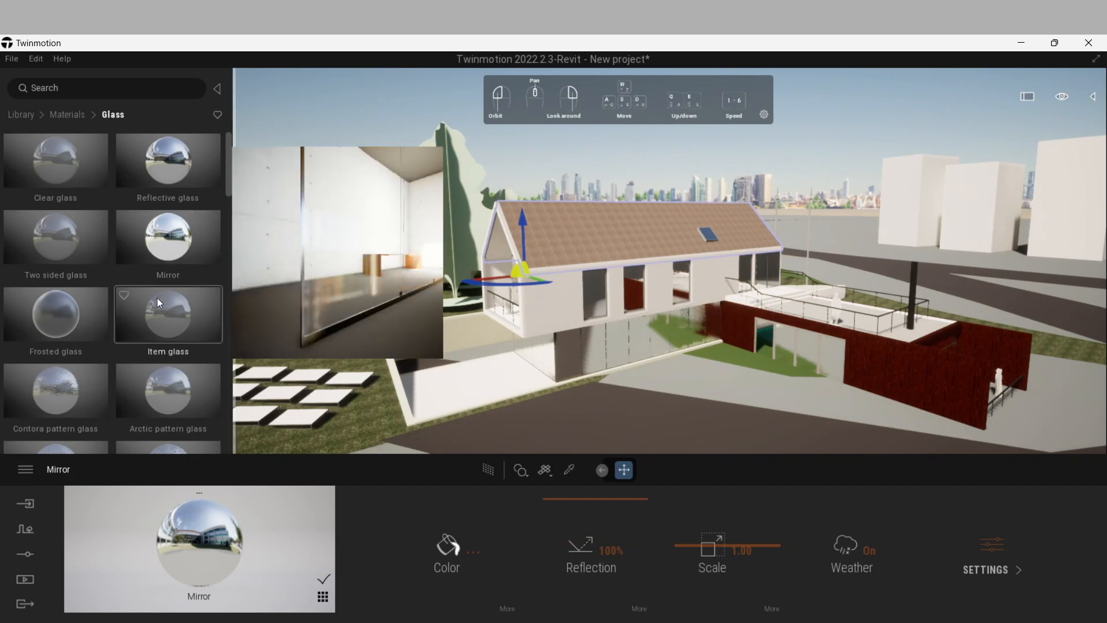
drag(158, 309, 579, 363)
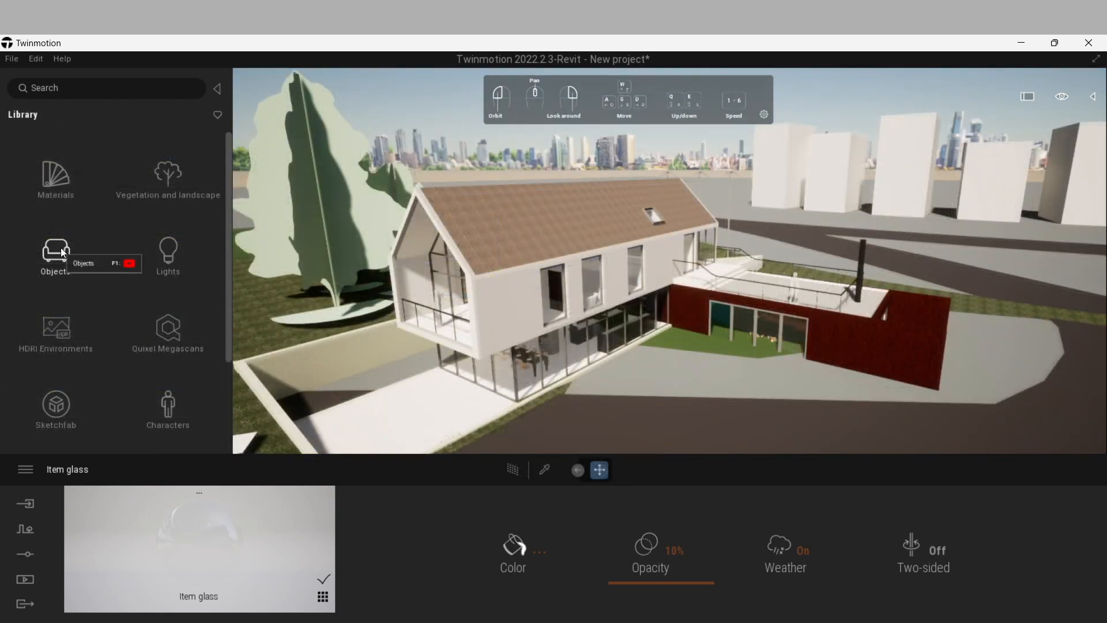
Step: Place two Backyard chair H8H objects from the Home Backyard library on the white patio in front of the house
click(86, 257)
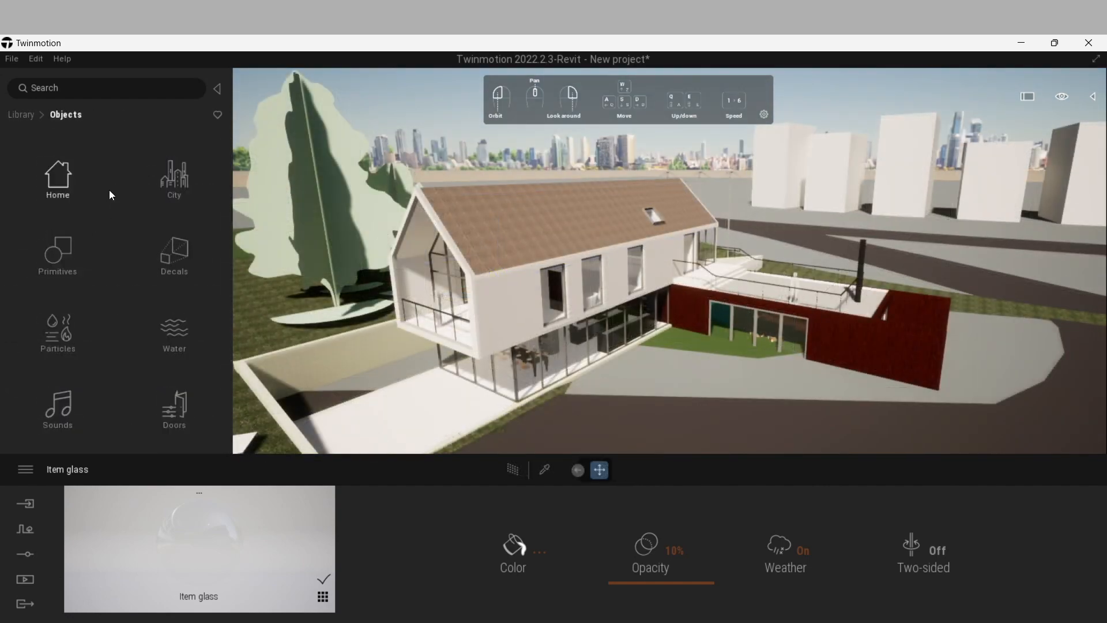
click(66, 179)
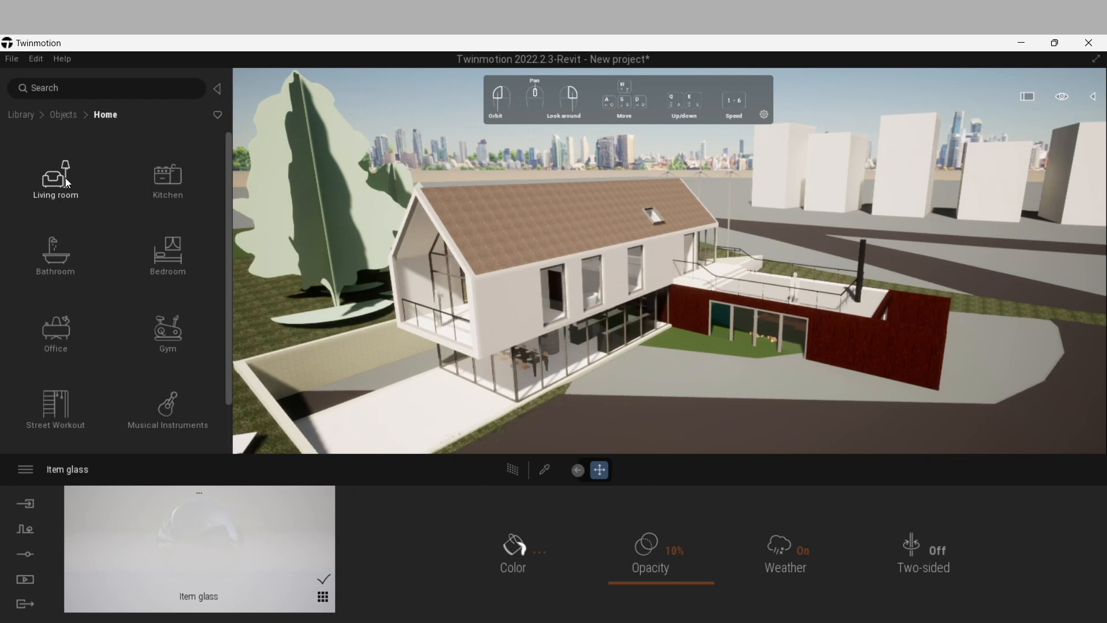
scroll(102, 212, down, 1)
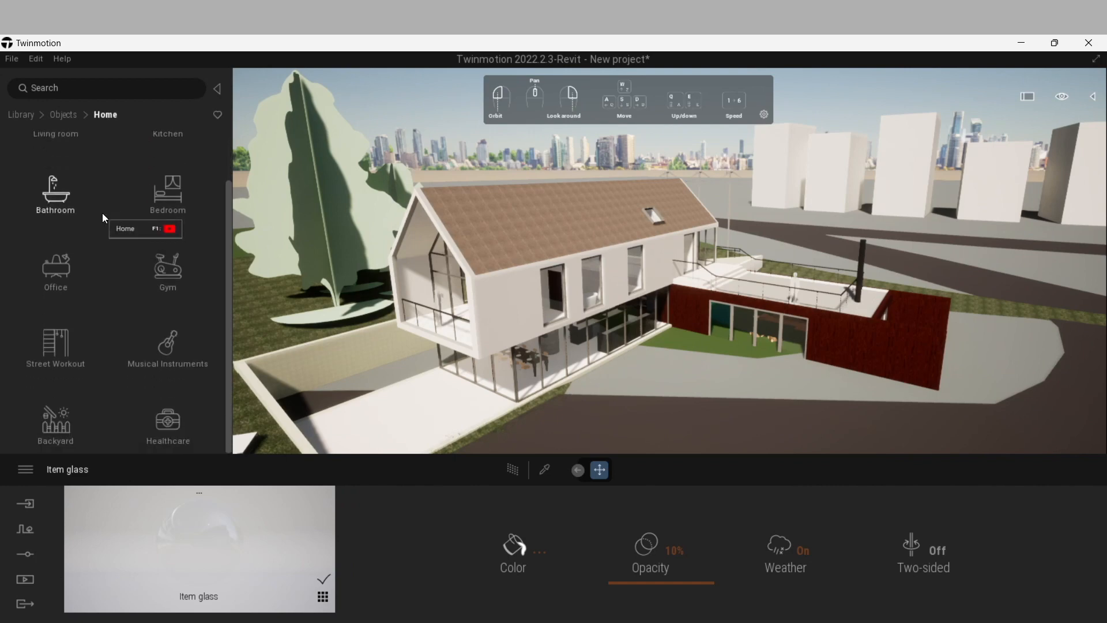
click(54, 424)
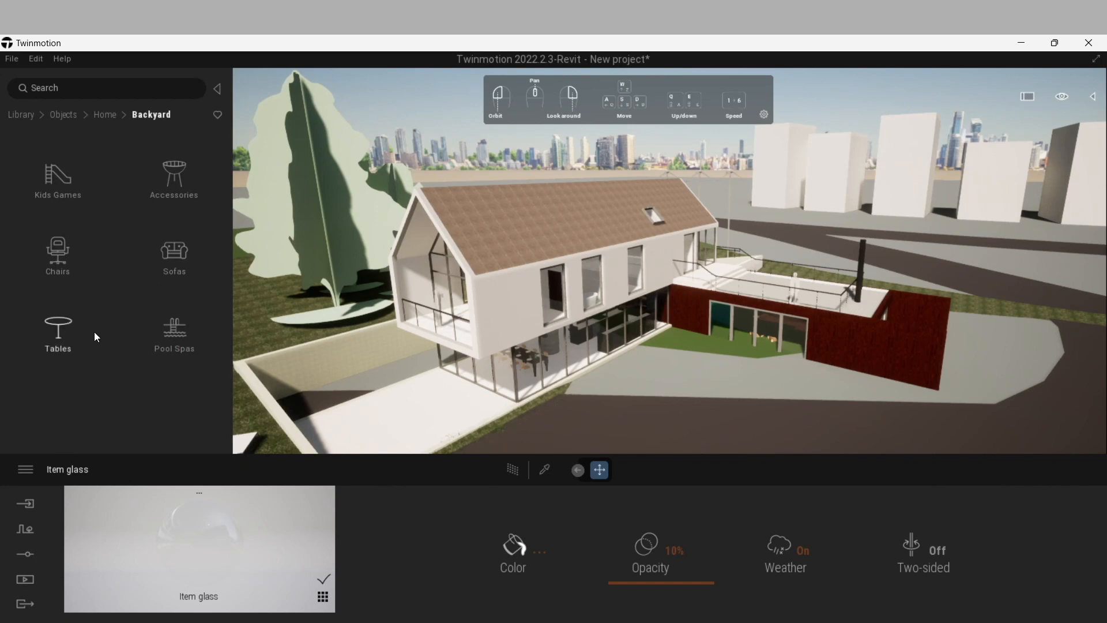
click(175, 172)
drag(228, 148, 227, 177)
click(114, 114)
click(52, 249)
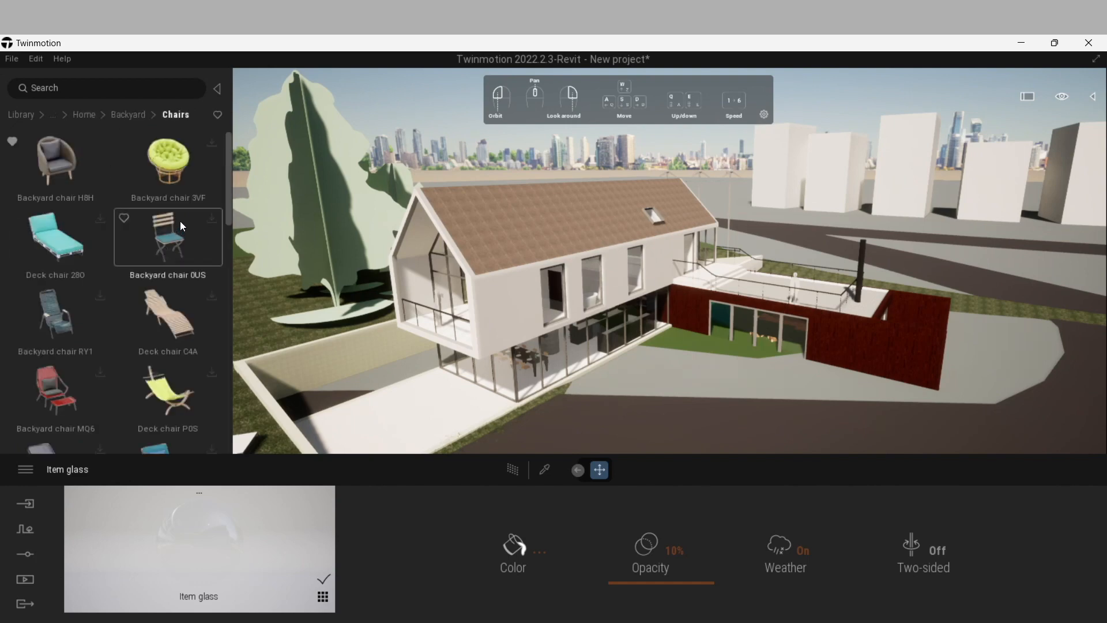
drag(52, 158, 430, 423)
scroll(391, 426, down, 2)
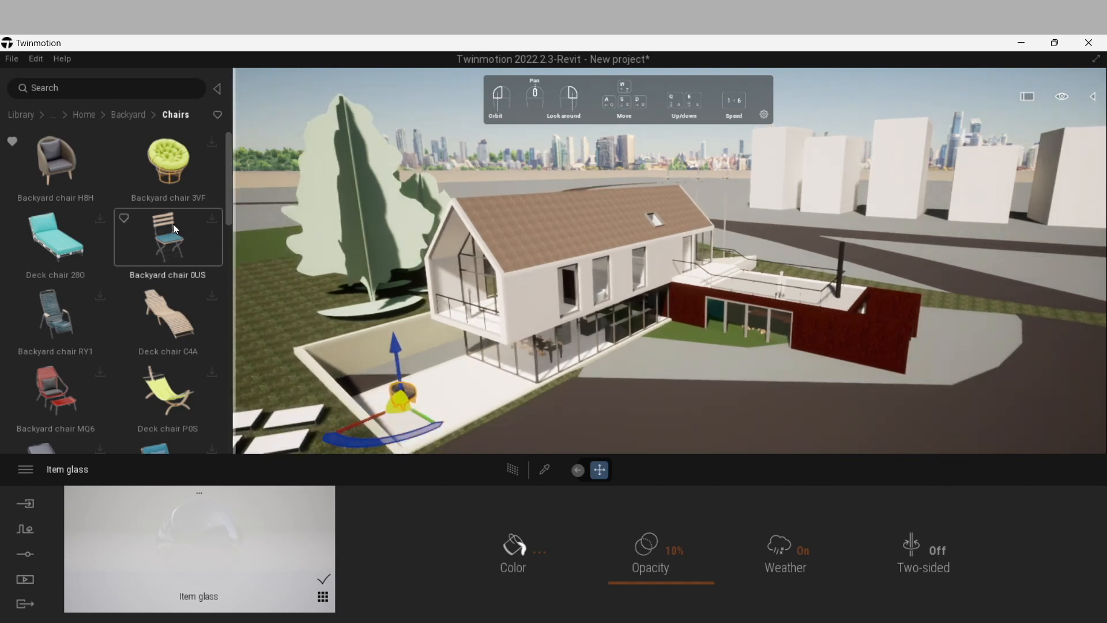
drag(59, 158, 456, 414)
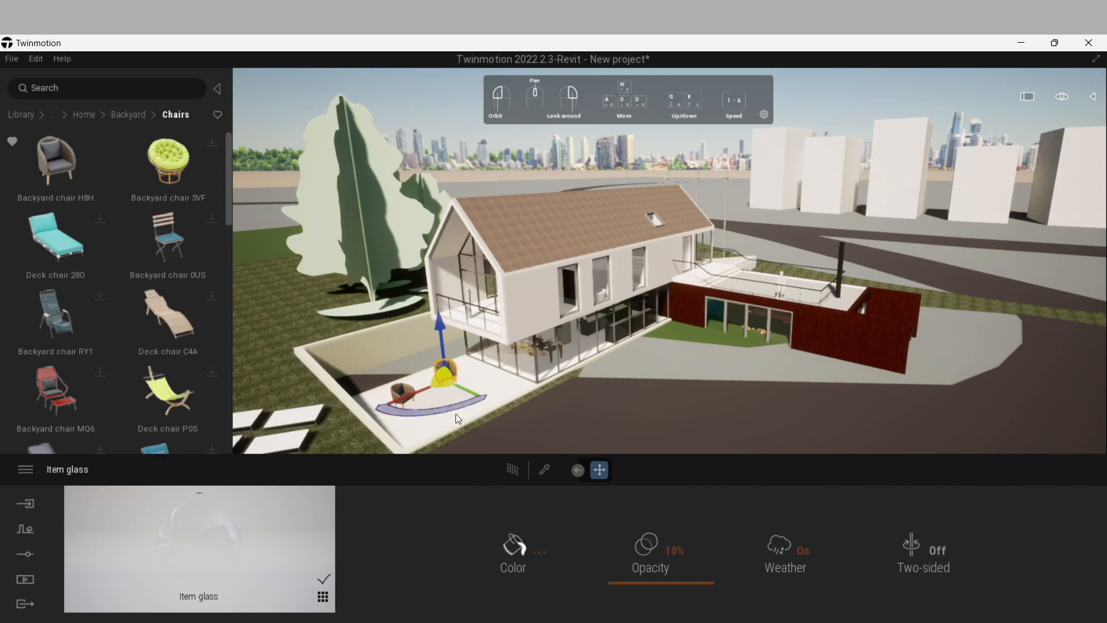
click(478, 402)
Step: Place a Backyard sofa EW7 on the patio beside the two chairs
scroll(456, 403, up, 4)
drag(398, 438, 334, 399)
scroll(337, 386, up, 3)
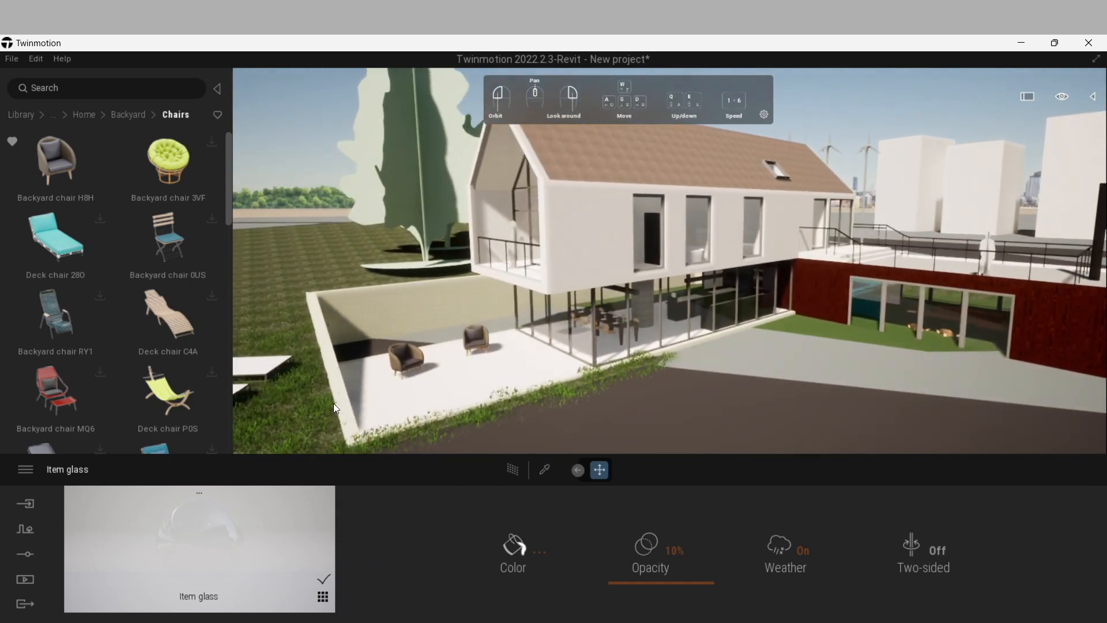
click(129, 114)
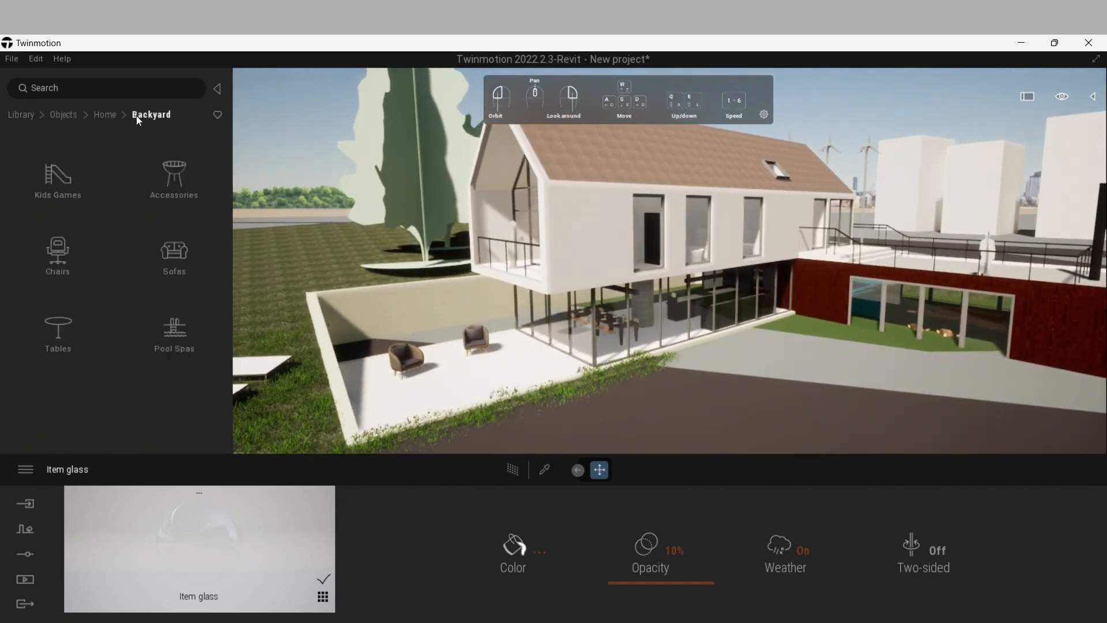
click(174, 243)
drag(45, 165, 476, 392)
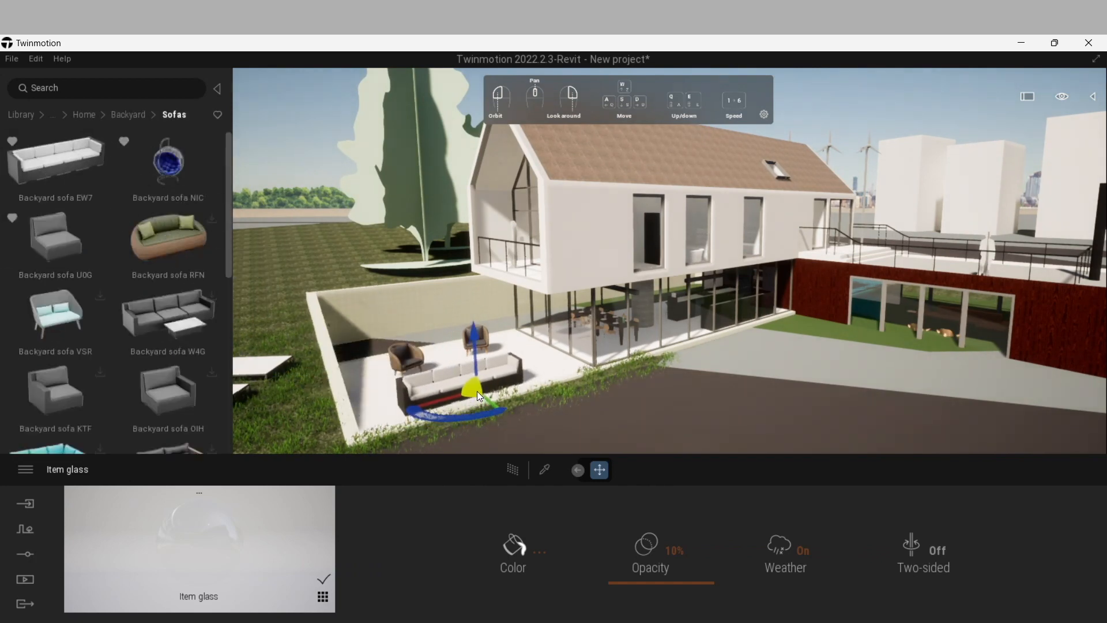
Step: Rearrange the patio seating with the sofa at the rear and the two chairs turned and grouped in front of it
mouse_move(409, 355)
mouse_down()
mouse_move(402, 347)
mouse_move(404, 367)
mouse_up()
click(403, 367)
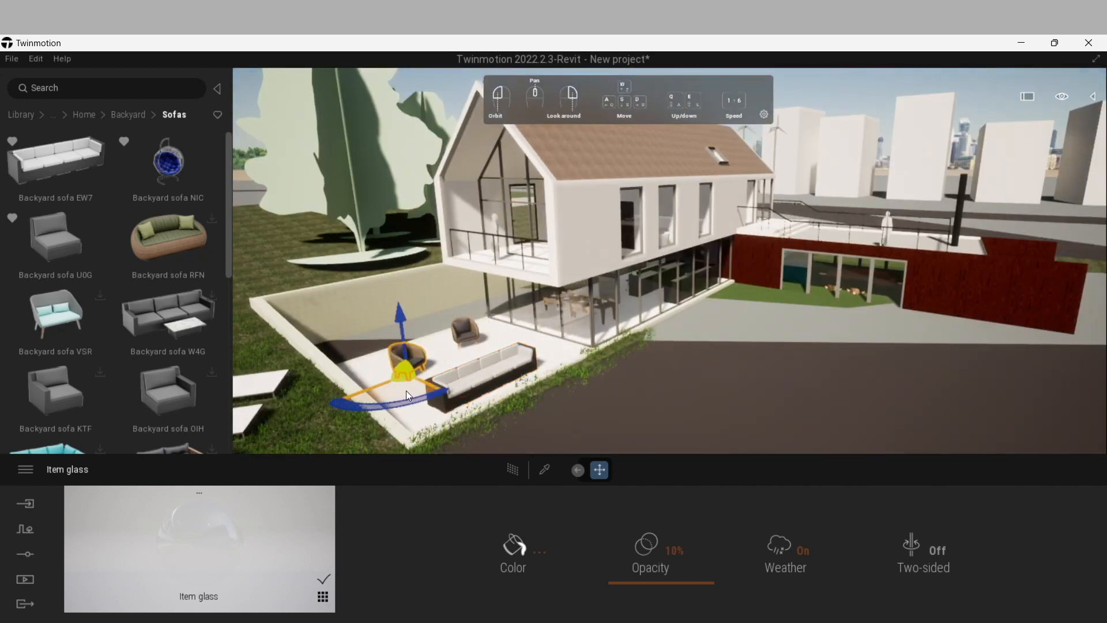
drag(382, 397, 374, 401)
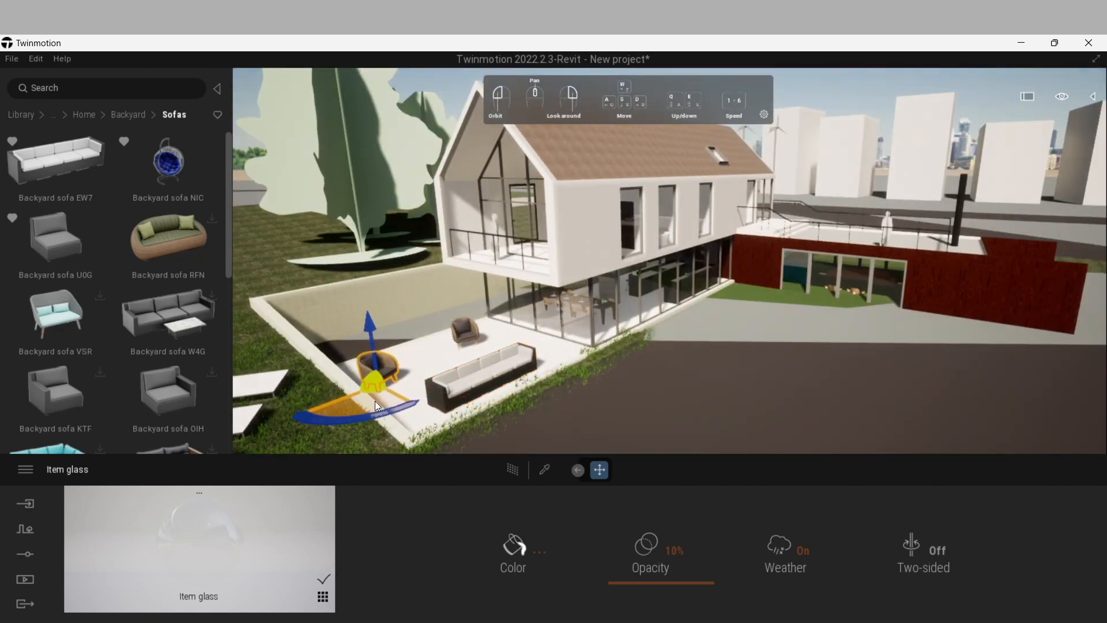
click(482, 377)
drag(500, 394, 531, 367)
click(466, 332)
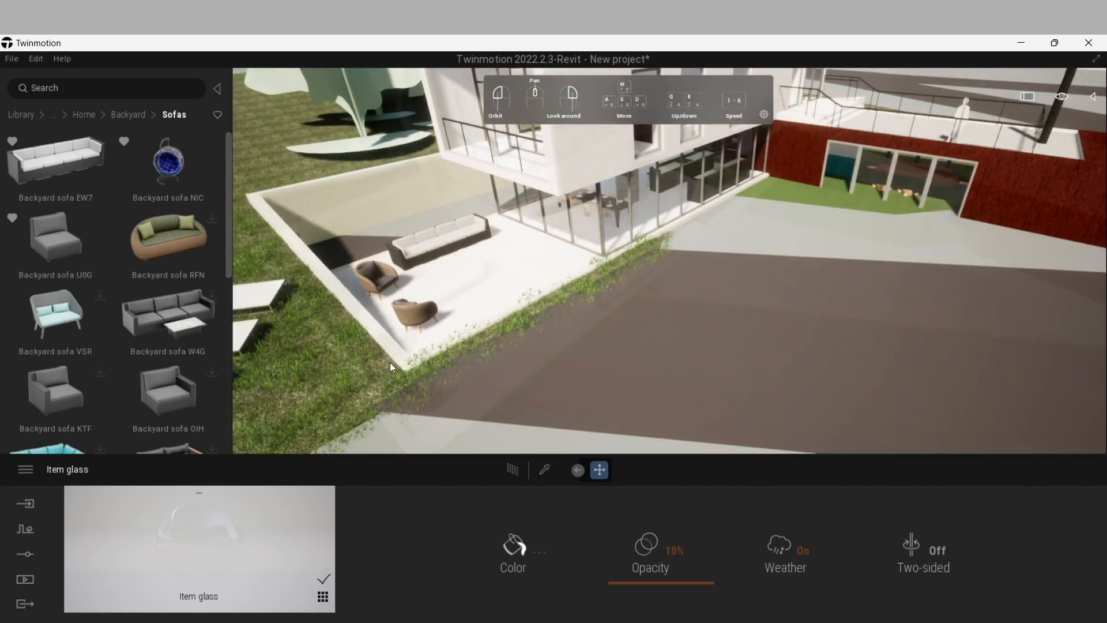
Step: Place a Backyard sofa NIC hanging chair on the lawn beside the red extension's glazed front
drag(167, 170, 787, 202)
click(714, 286)
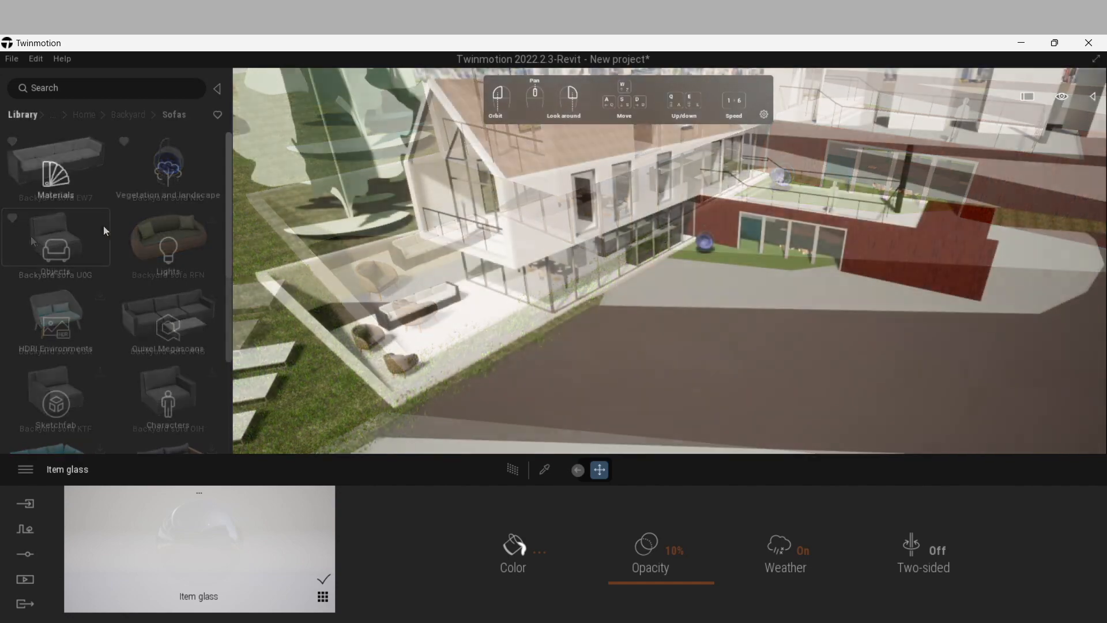
Step: Place the animated human Chris on the patio between the sofa and the chairs
scroll(230, 263, down, 3)
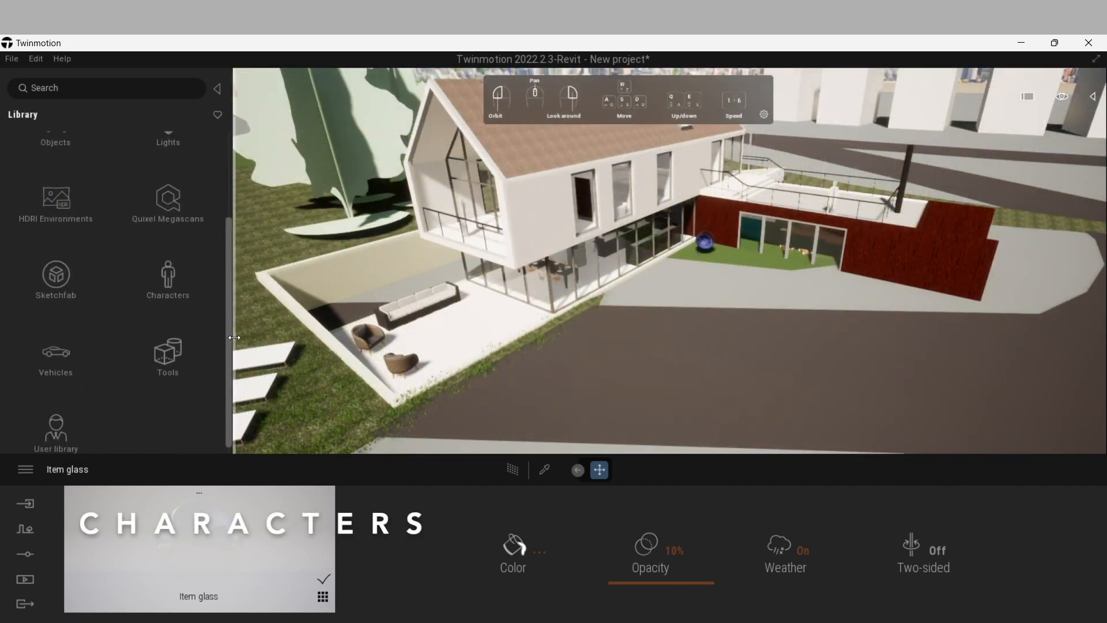
click(161, 274)
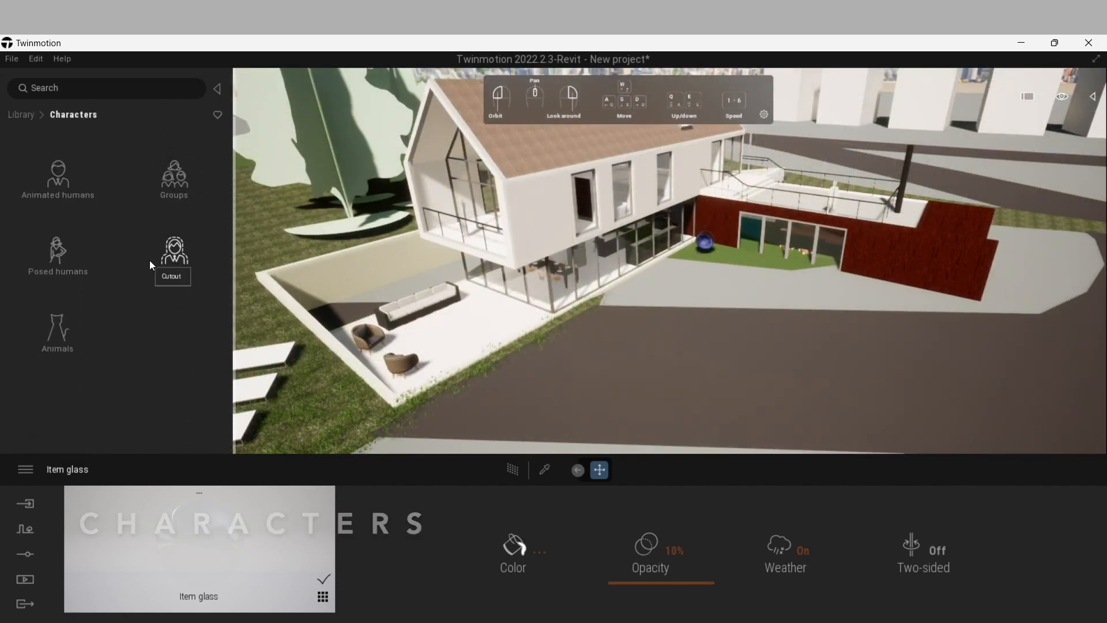
click(46, 173)
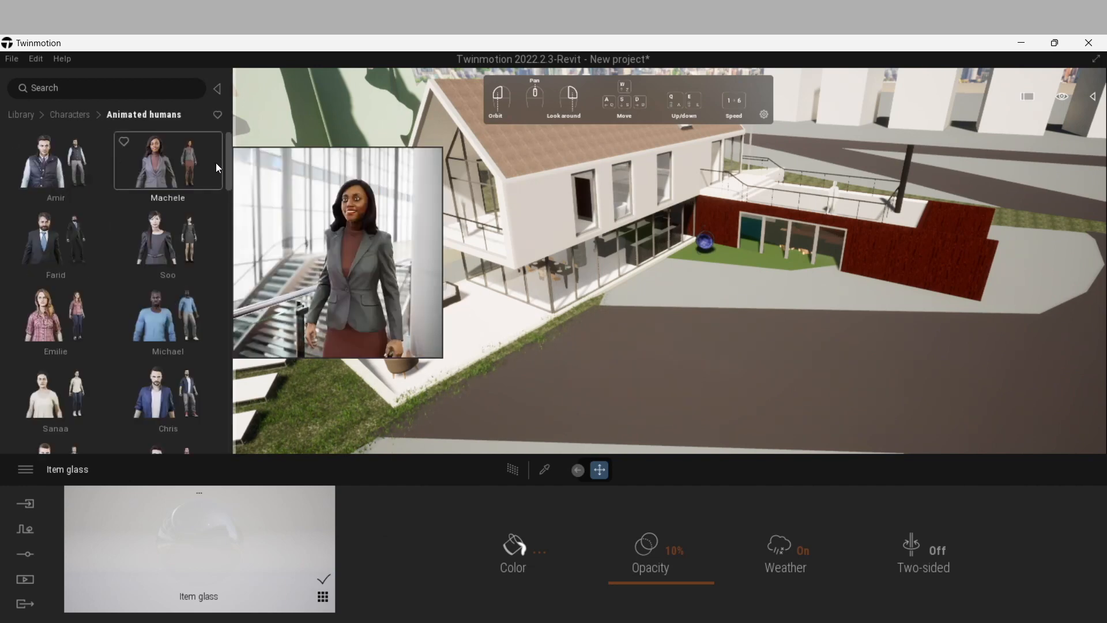
drag(228, 153, 228, 167)
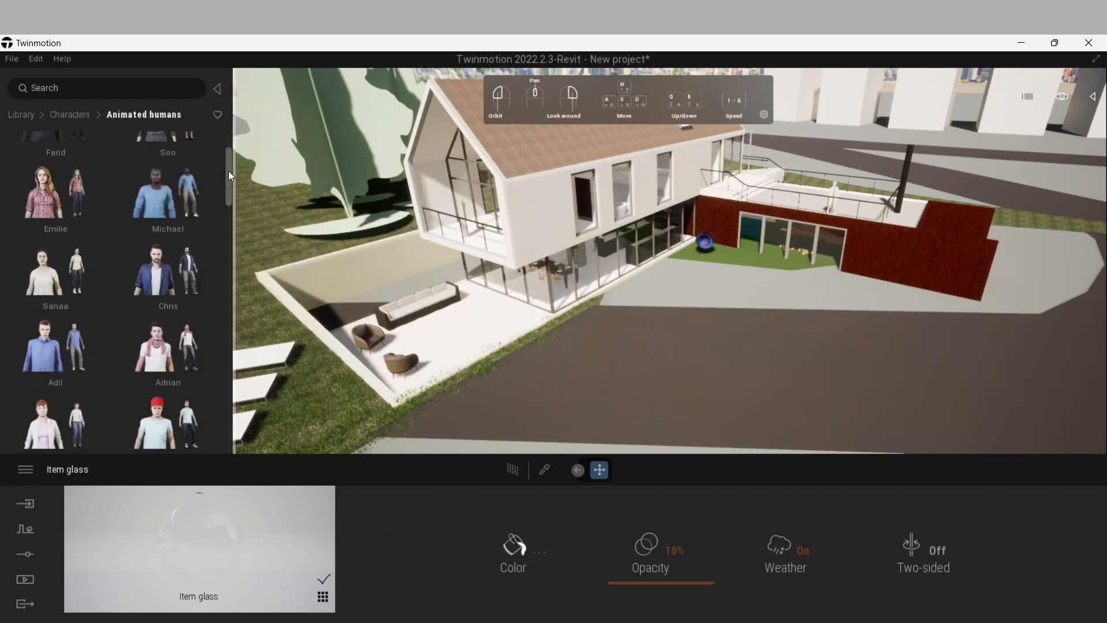
mouse_move(179, 212)
drag(162, 230, 358, 382)
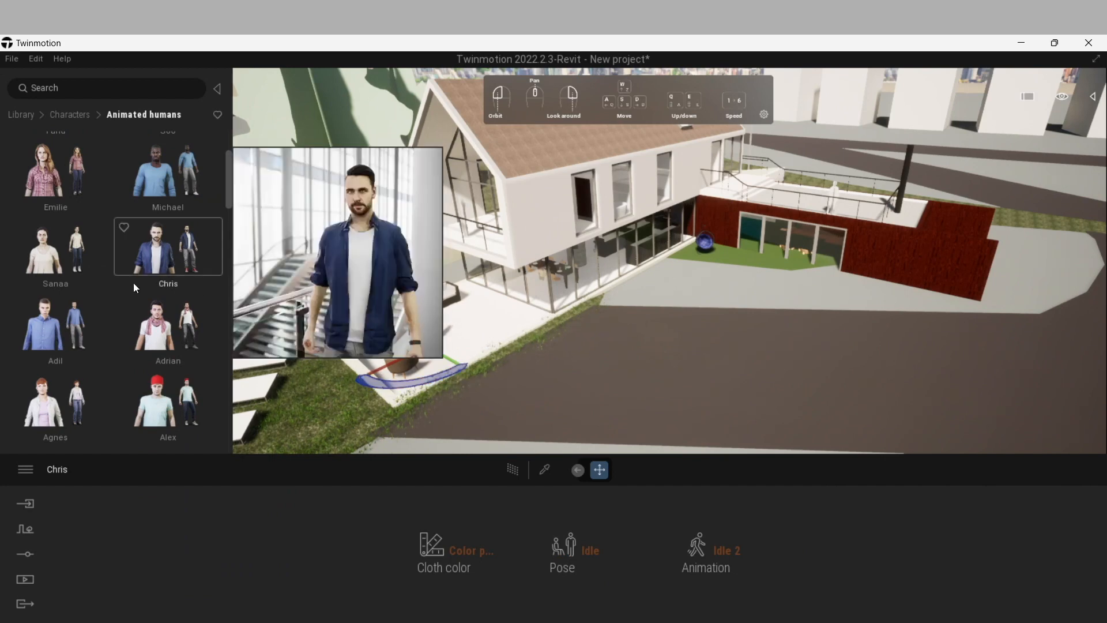
Step: Place the animated human Helena next to Chris on the patio
scroll(111, 259, down, 2)
scroll(111, 260, down, 5)
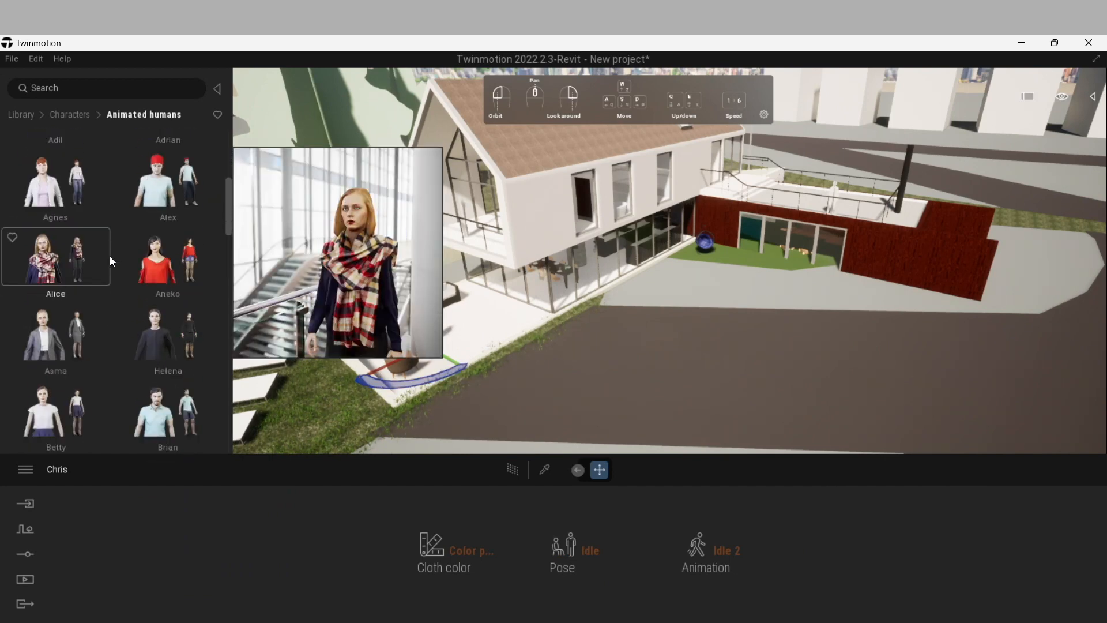
drag(164, 258, 497, 379)
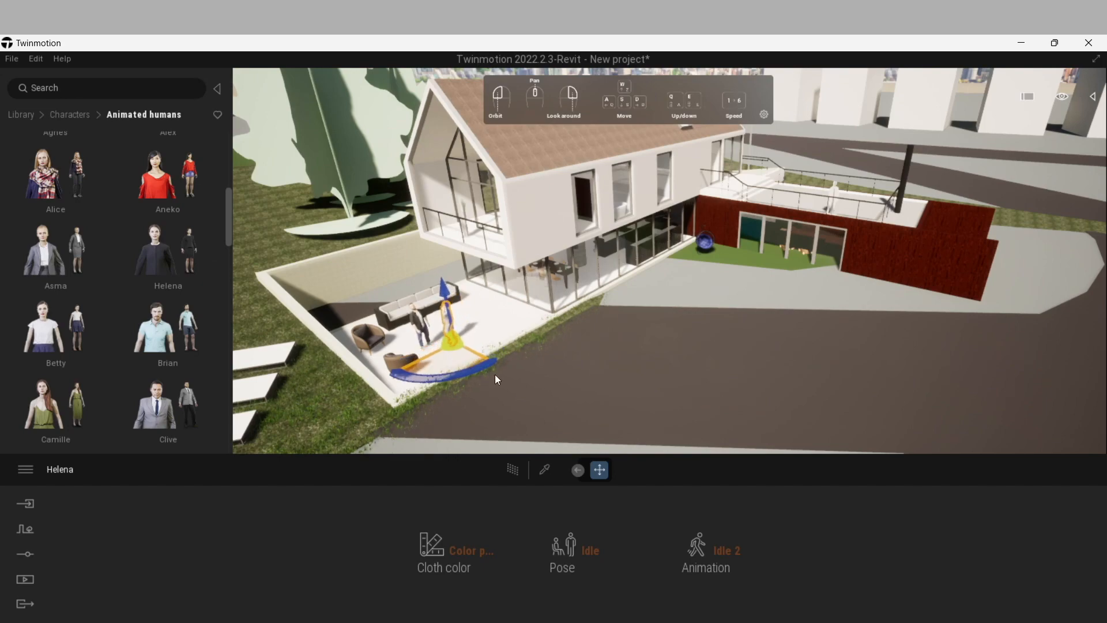
click(535, 386)
Step: Delete the plain white figure standing on the upper-floor balcony
scroll(447, 385, up, 3)
scroll(378, 406, up, 3)
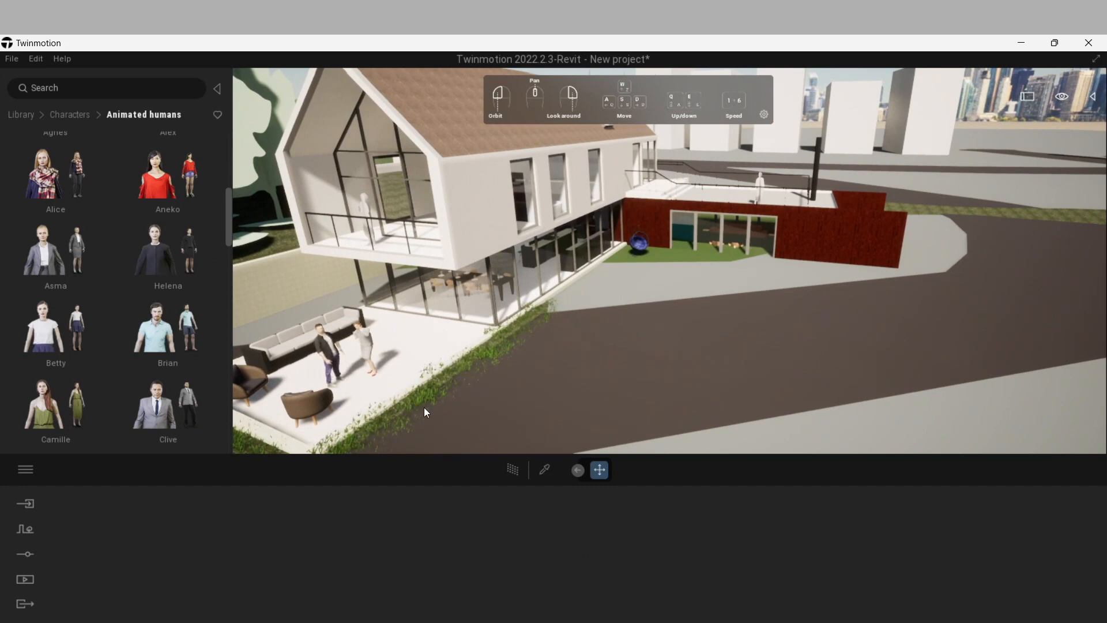
click(368, 208)
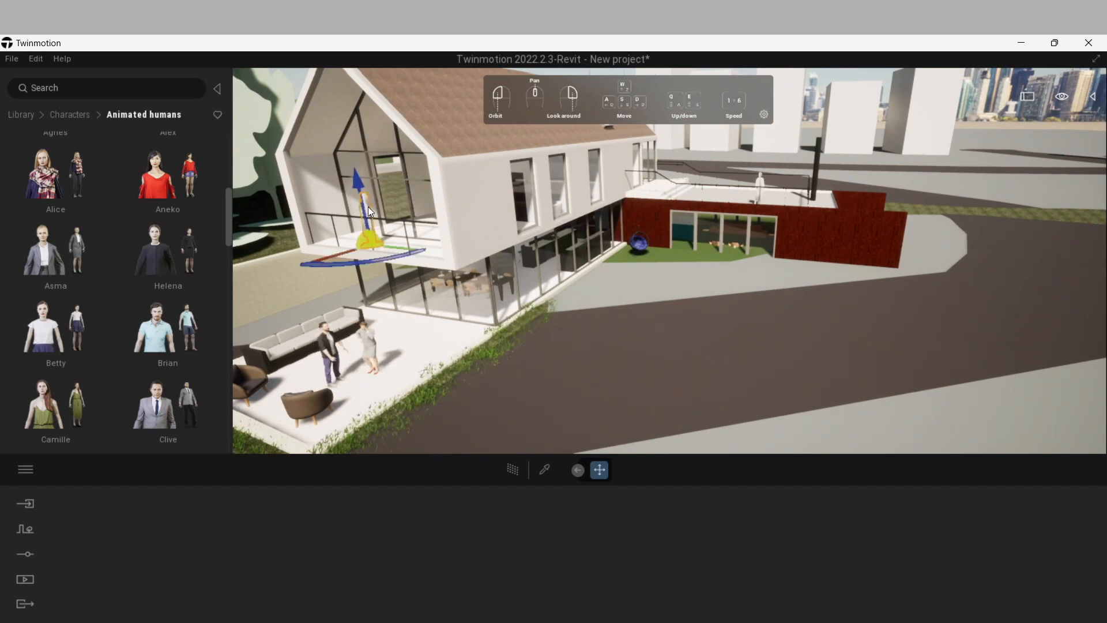
key(Delete)
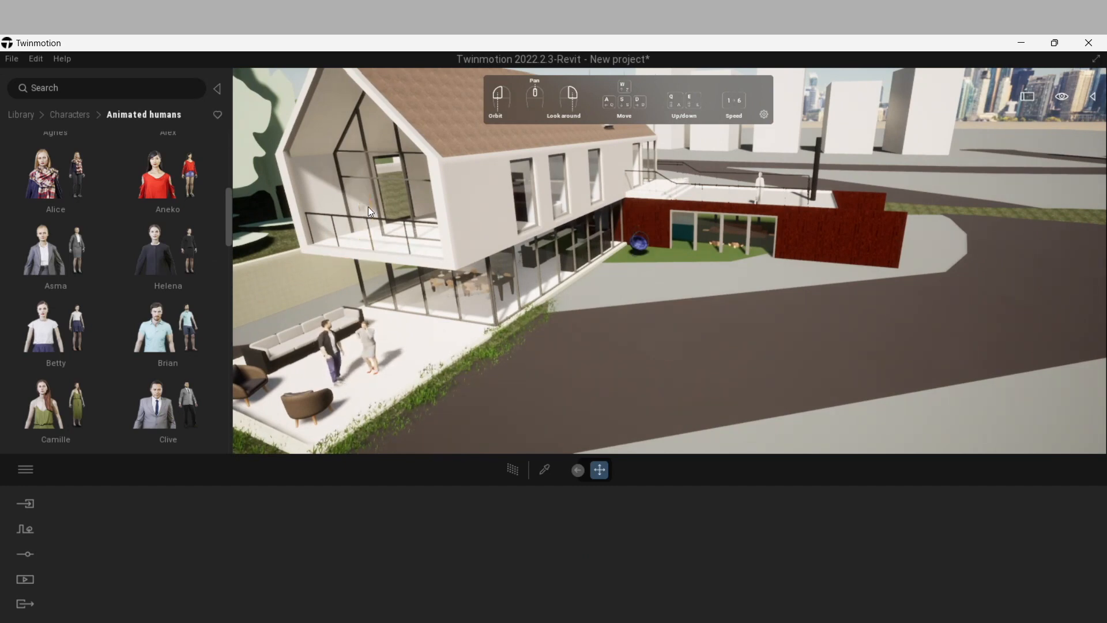
Step: Place the animated human Aneko on the upper-floor balcony
mouse_move(168, 168)
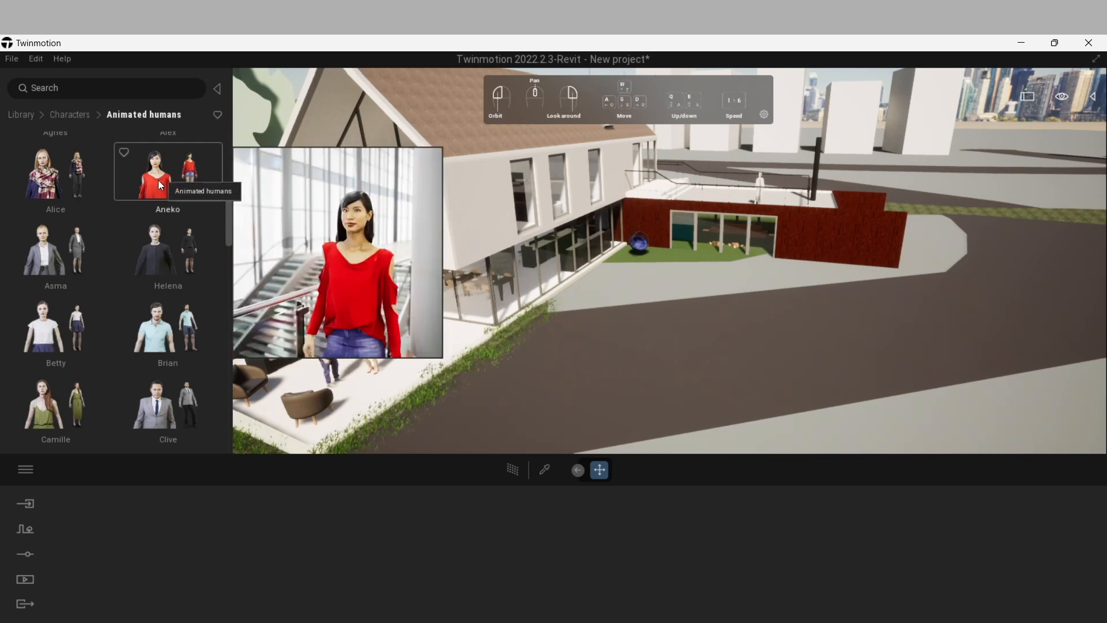
drag(157, 183, 432, 251)
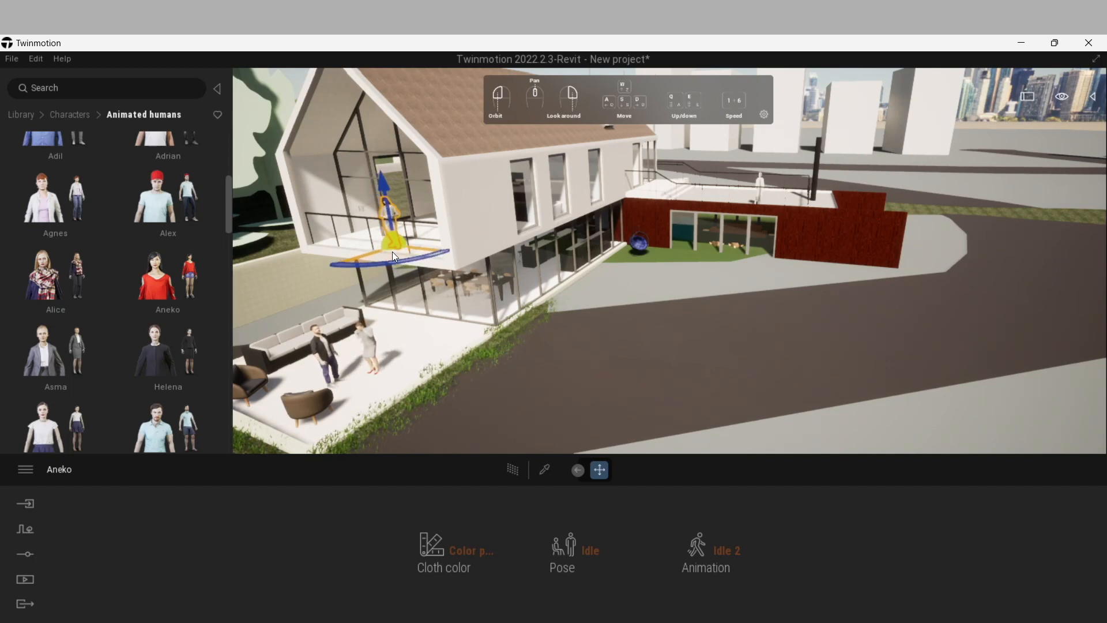
click(595, 355)
Step: Place the animated human Amir Traditional on the red extension's roof terrace and rotate the figure
drag(562, 396, 611, 340)
middle_drag(681, 338, 753, 226)
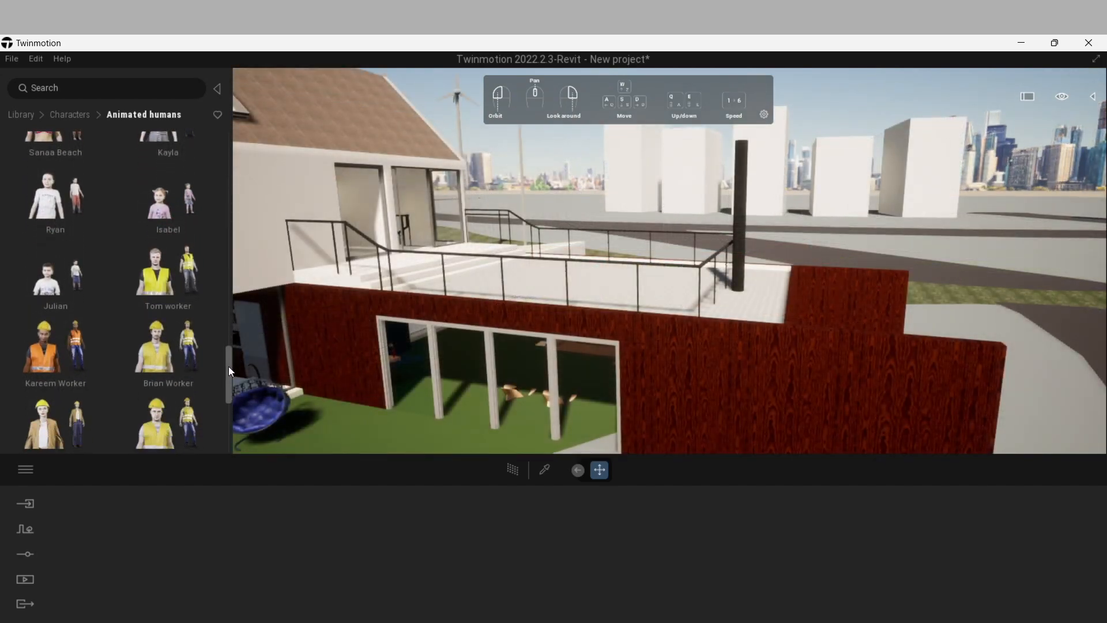
scroll(227, 382, down, 5)
drag(228, 393, 228, 406)
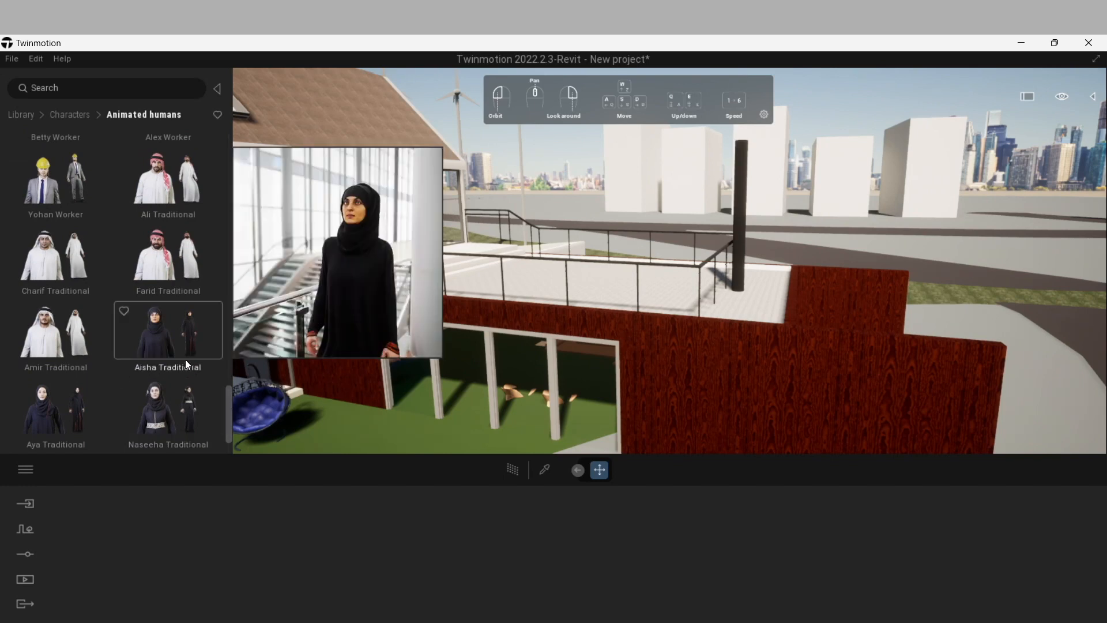
drag(64, 326, 544, 289)
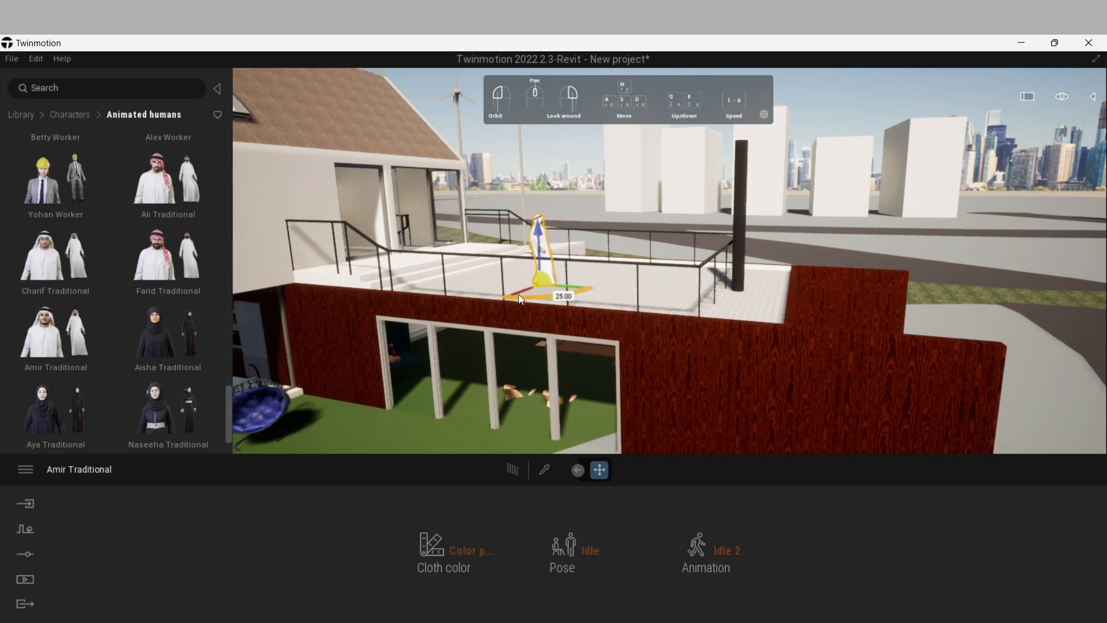
Step: Place the animated human Aisha Traditional beside Amir Traditional on the roof terrace
mouse_move(92, 392)
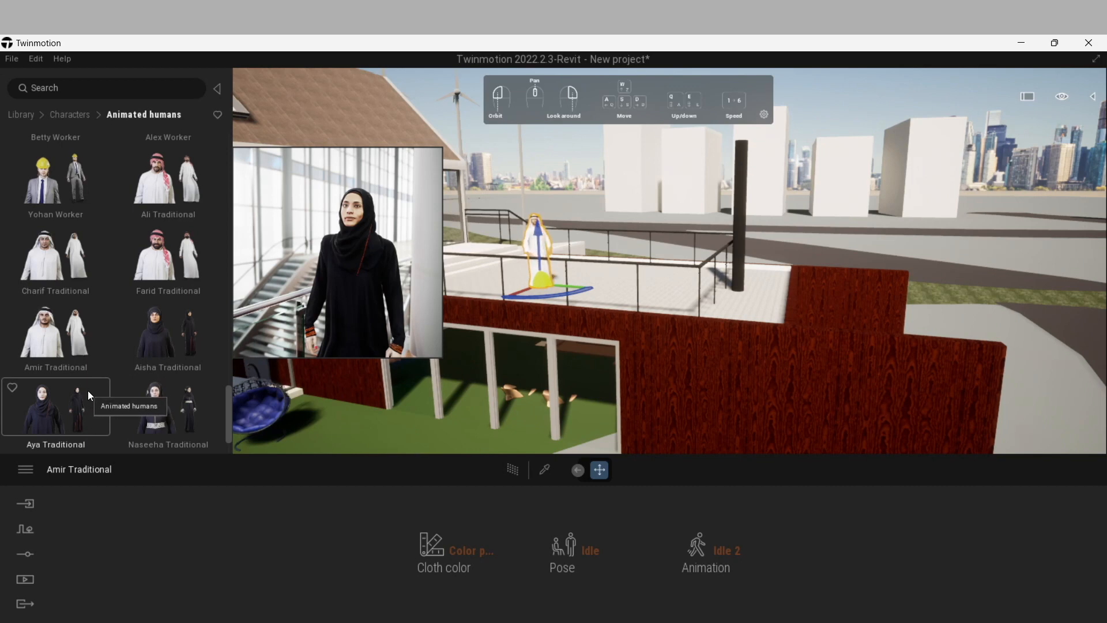
mouse_move(155, 391)
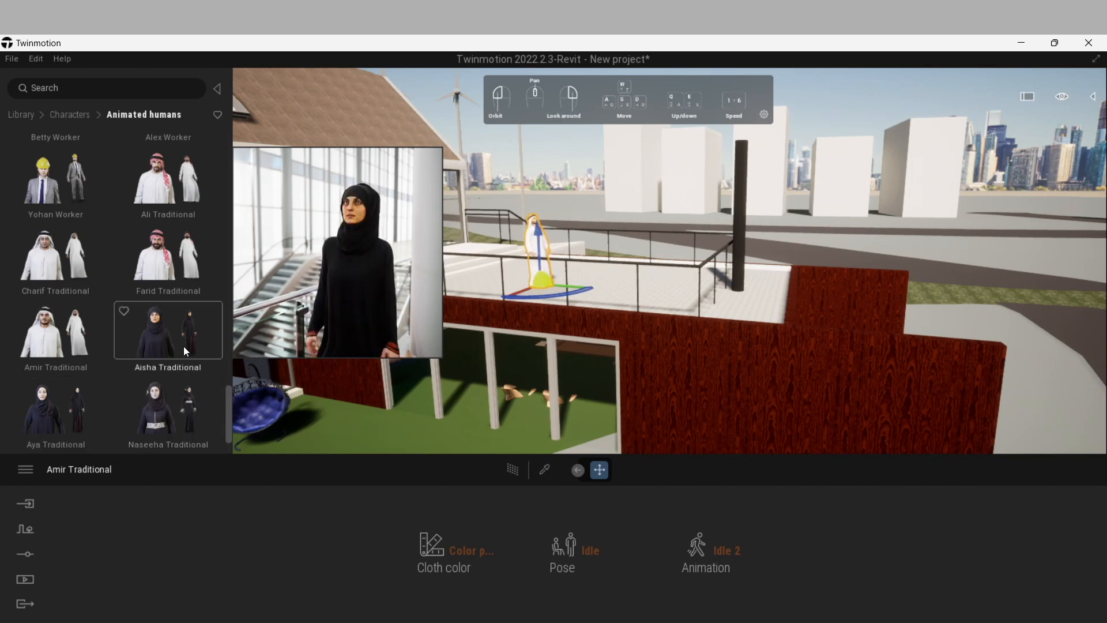
drag(179, 340, 583, 285)
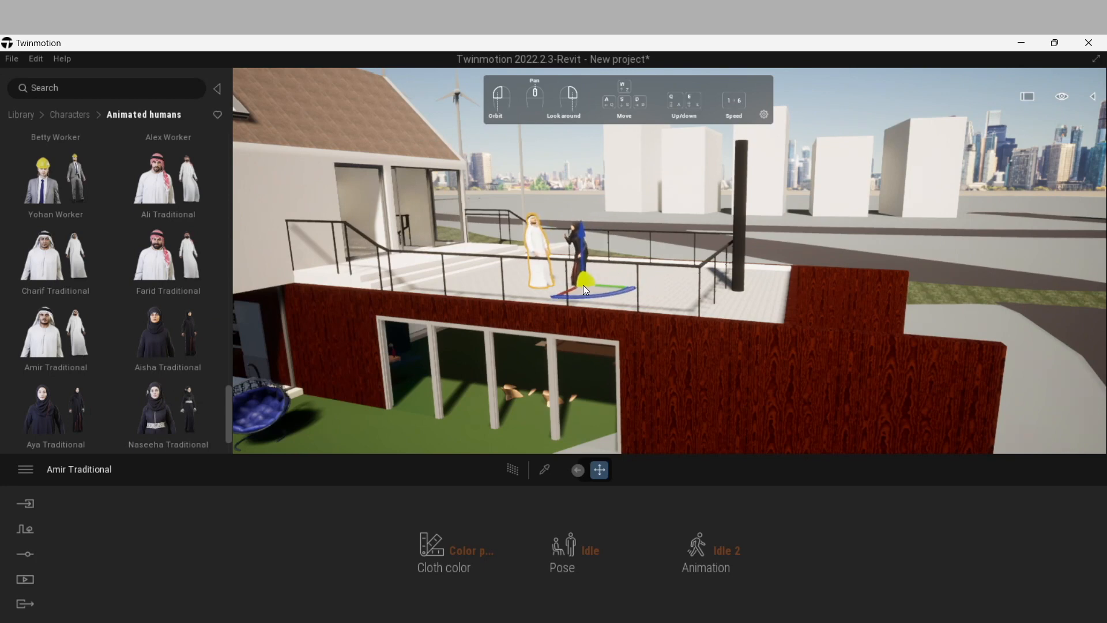
click(521, 365)
Step: Show the favorite items of the whole library
scroll(688, 339, down, 4)
middle_drag(687, 337, 680, 451)
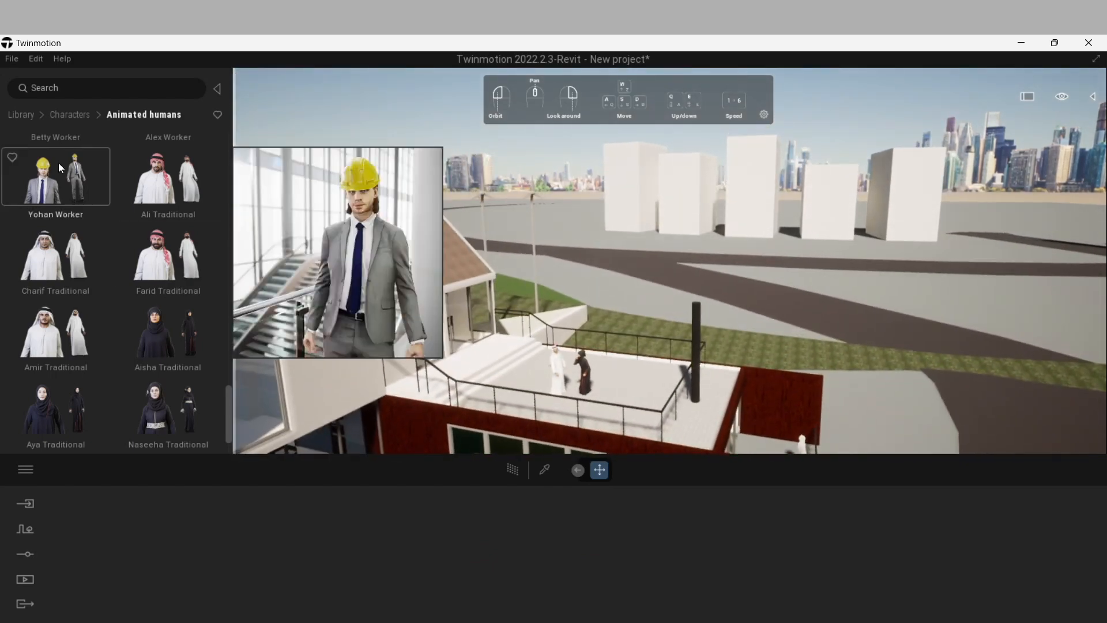
click(30, 114)
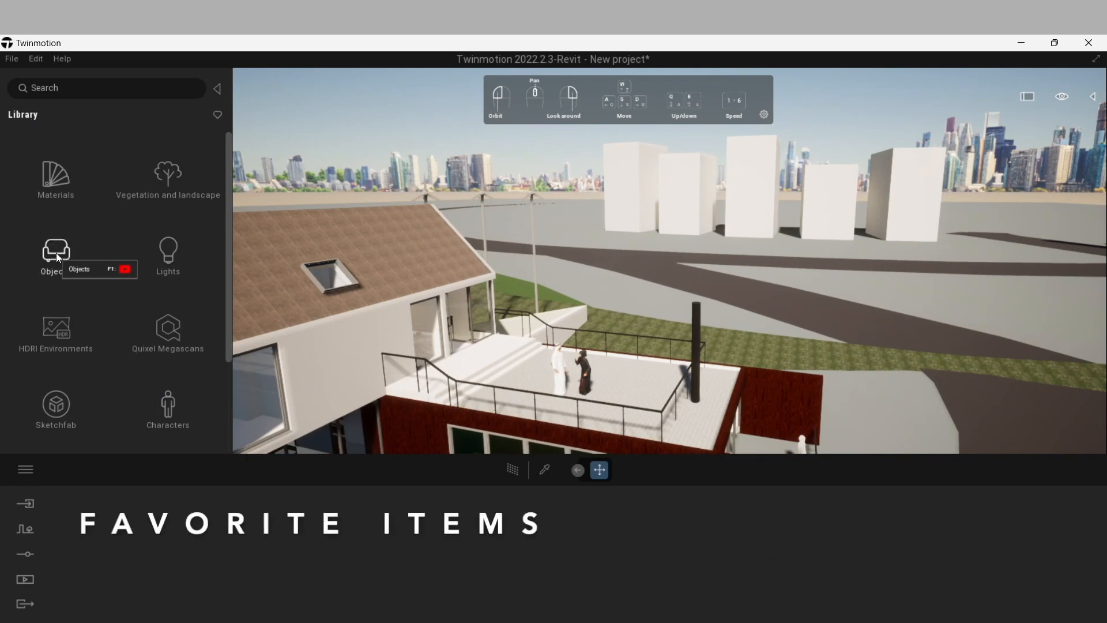
click(217, 113)
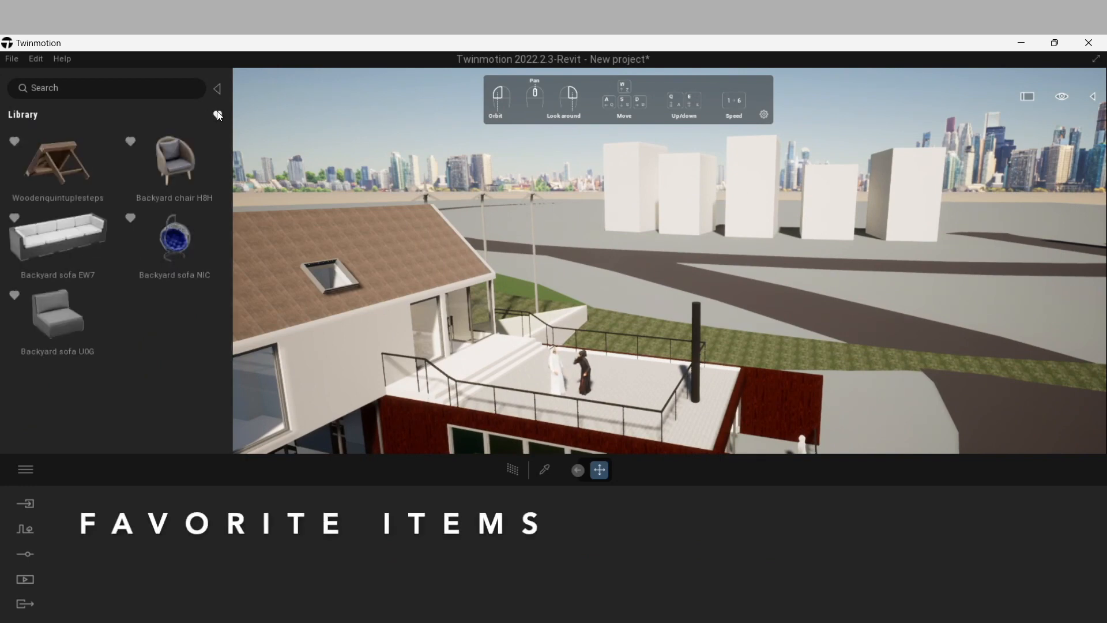
Step: Place two Backyard chair H8H seats on the red extension's roof terrace beside the two human figures
drag(170, 171, 589, 391)
drag(168, 161, 539, 359)
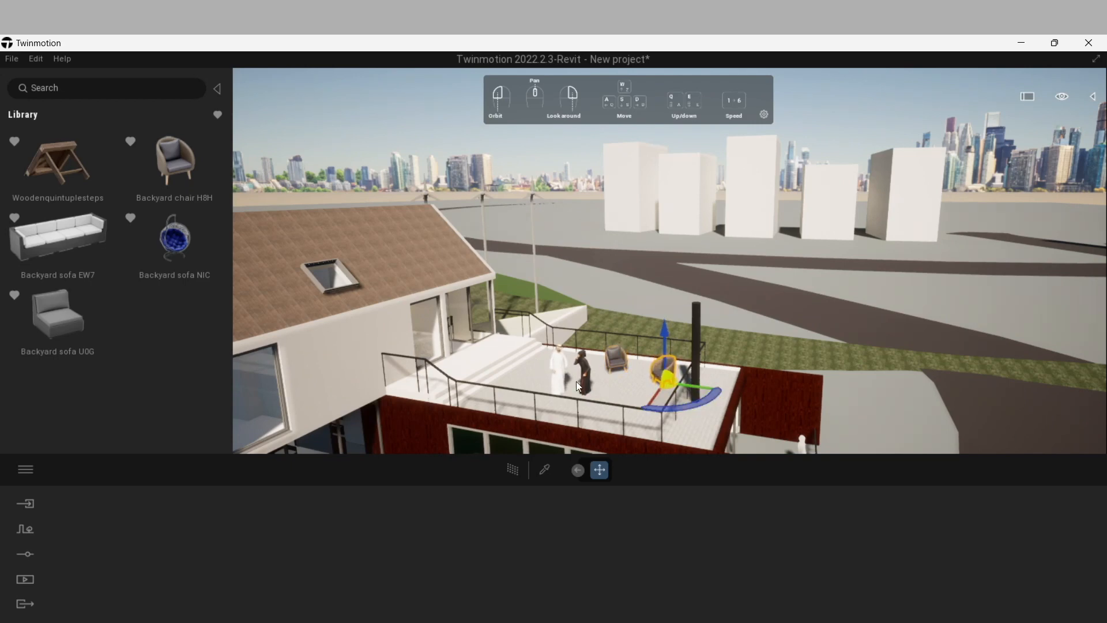
click(605, 330)
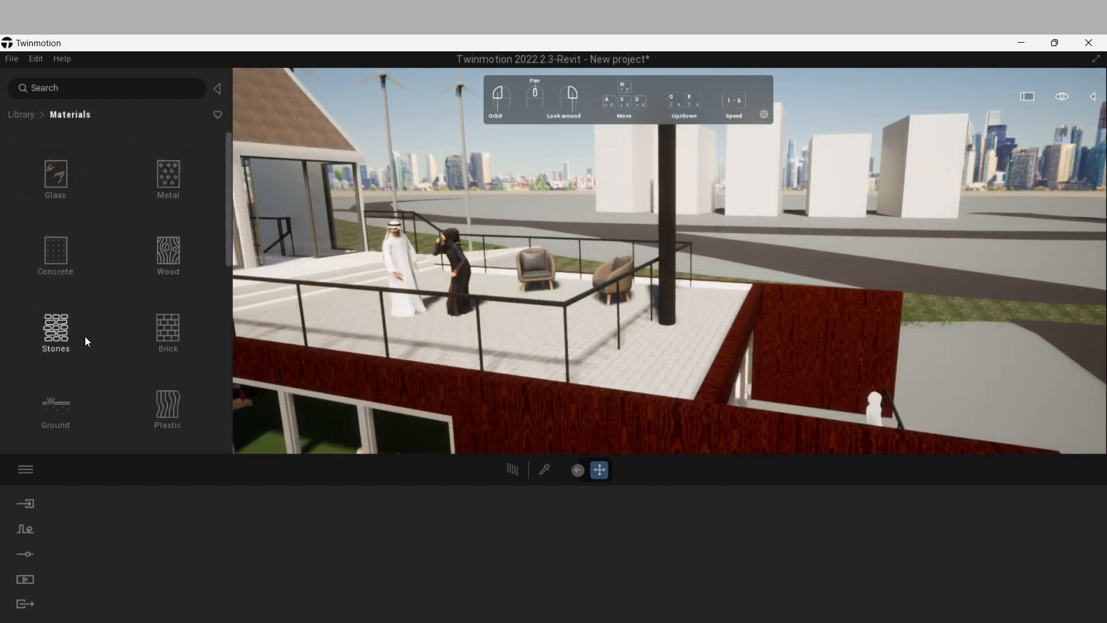
Step: Examine the stone materials in the library, from the stacked stones to the limestones and sandstones
click(58, 337)
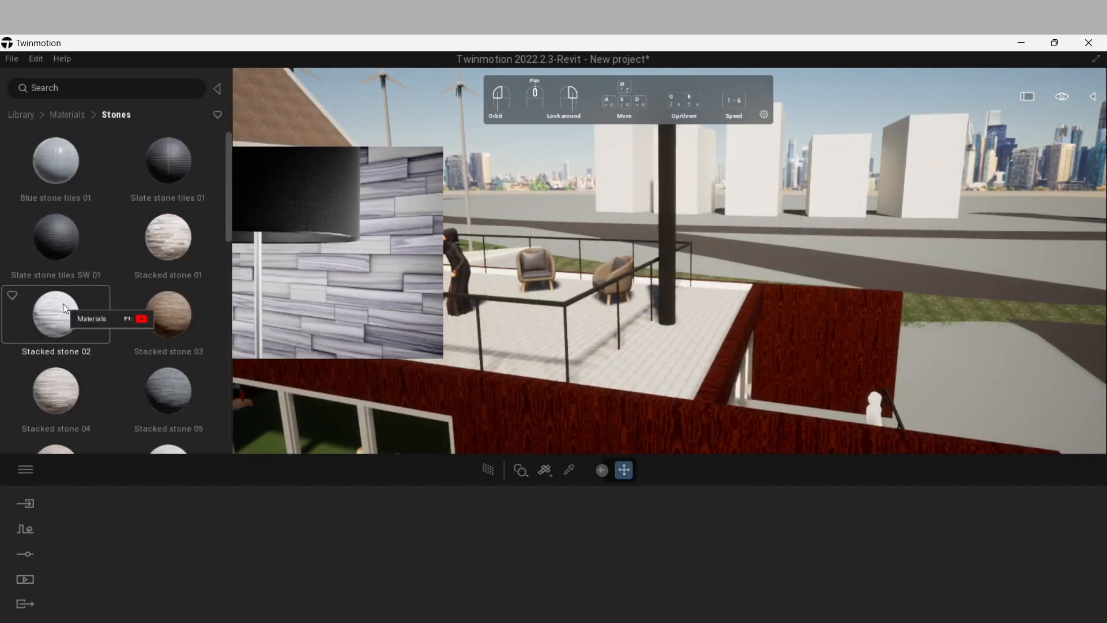
scroll(85, 275, down, 3)
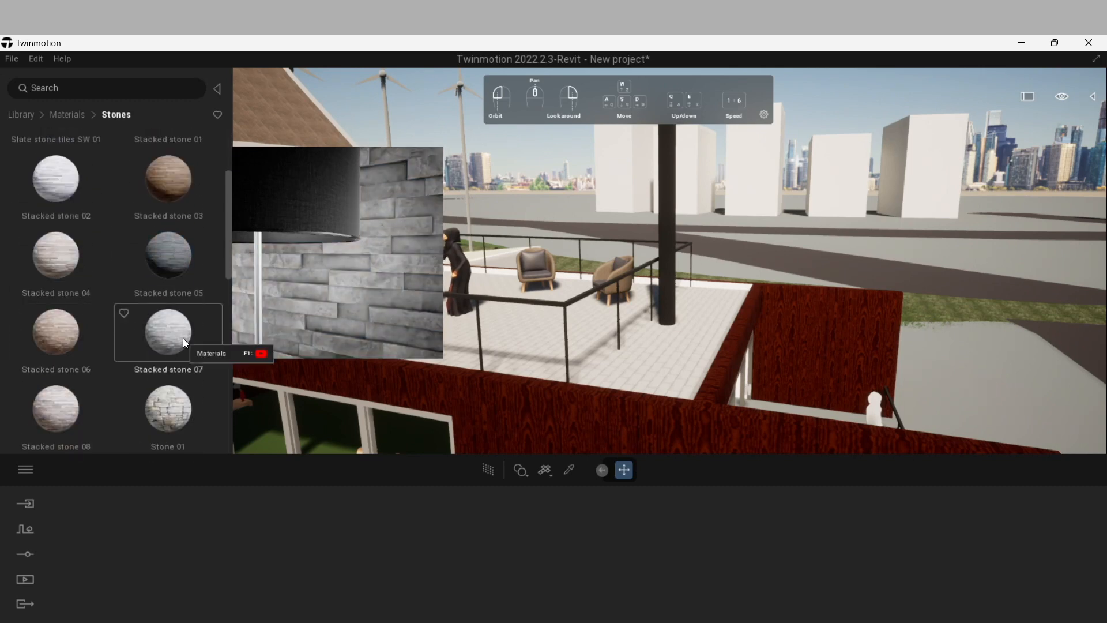
scroll(179, 333, down, 1)
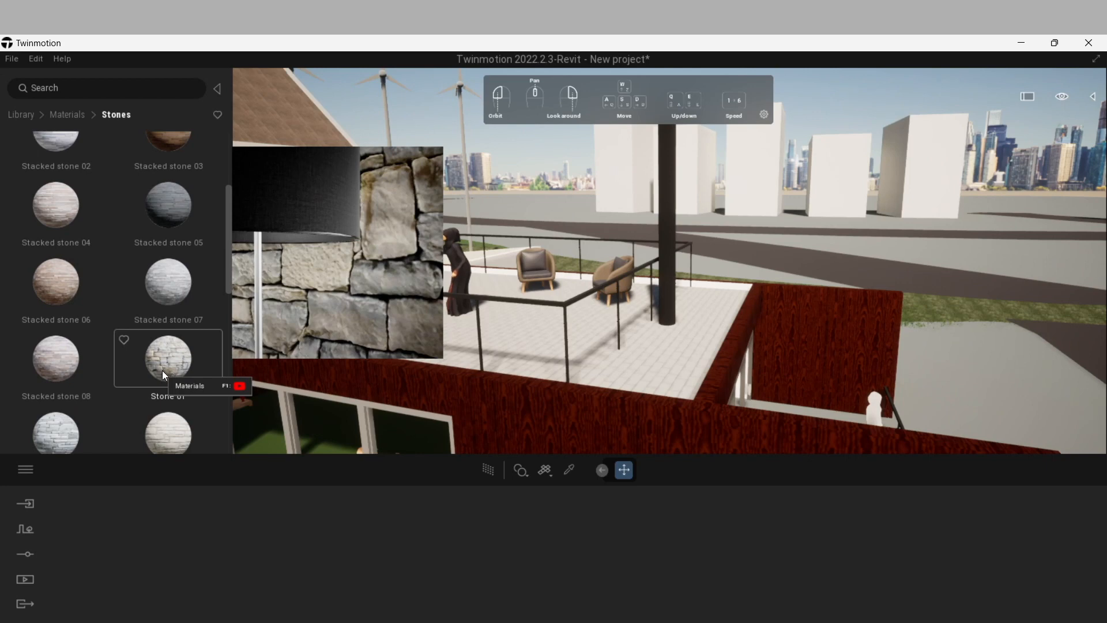
scroll(162, 373, down, 1)
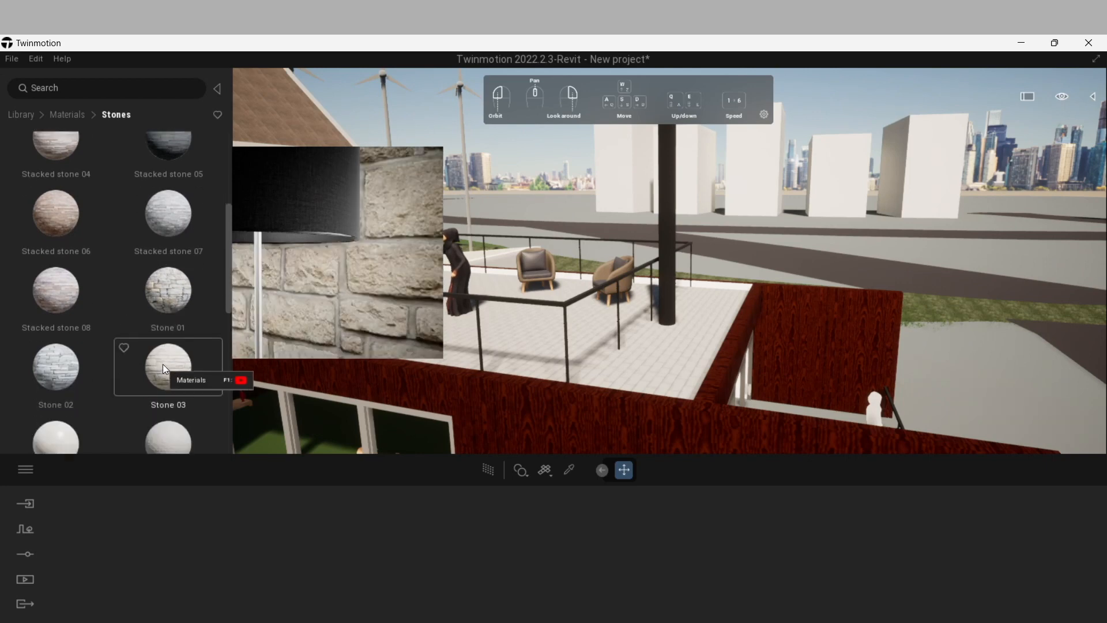
scroll(162, 362, down, 1)
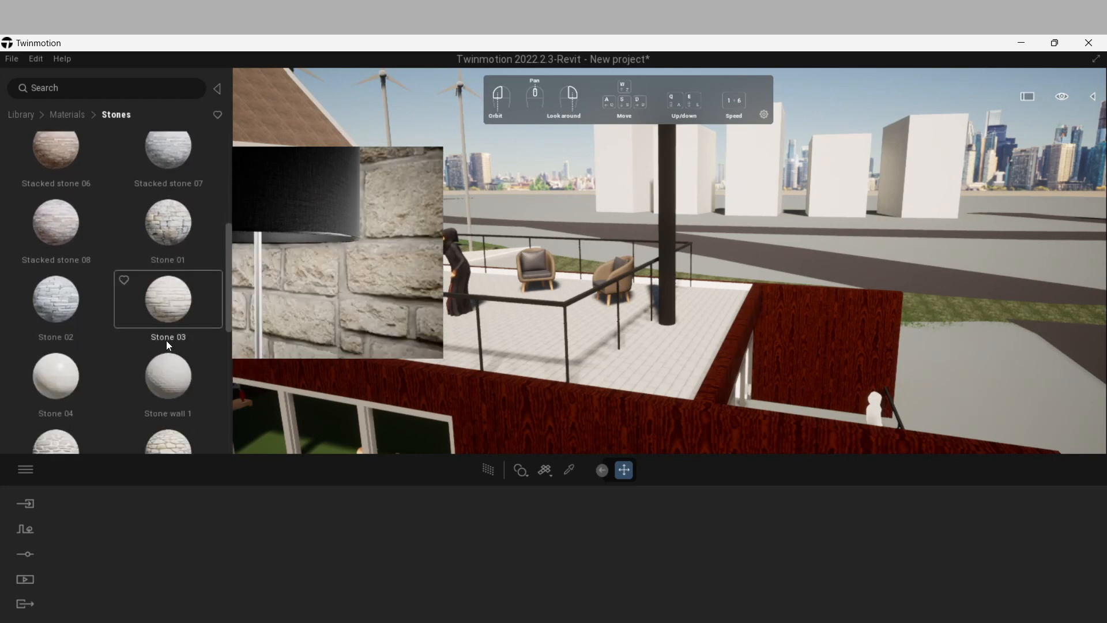
mouse_move(402, 359)
middle_down()
mouse_move(450, 364)
mouse_move(609, 426)
mouse_move(392, 354)
middle_up()
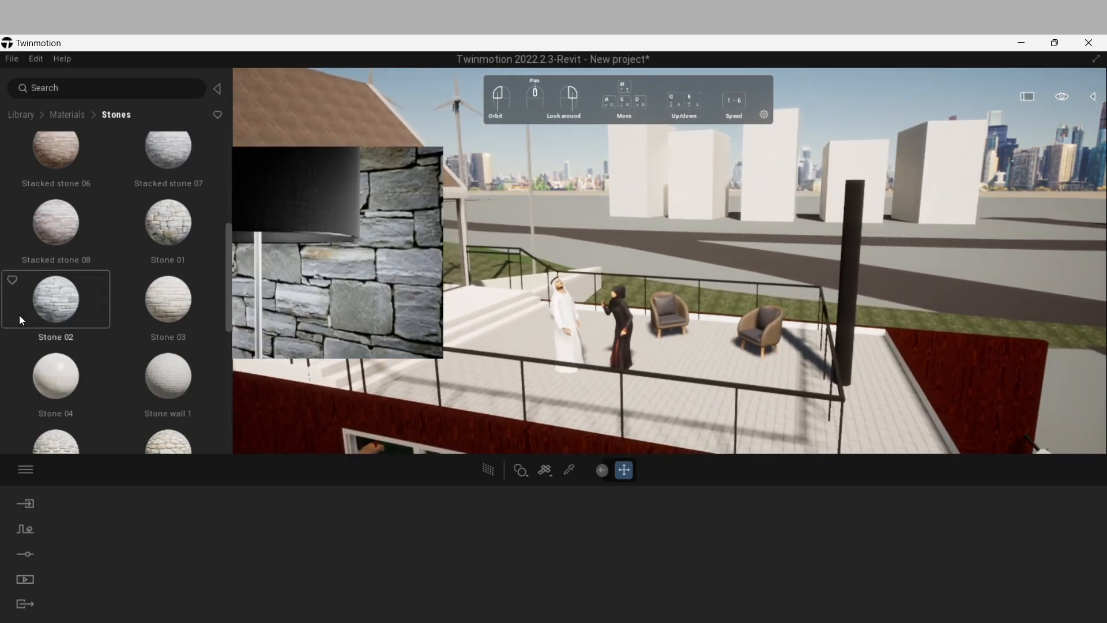
scroll(62, 297, down, 1)
scroll(70, 287, down, 4)
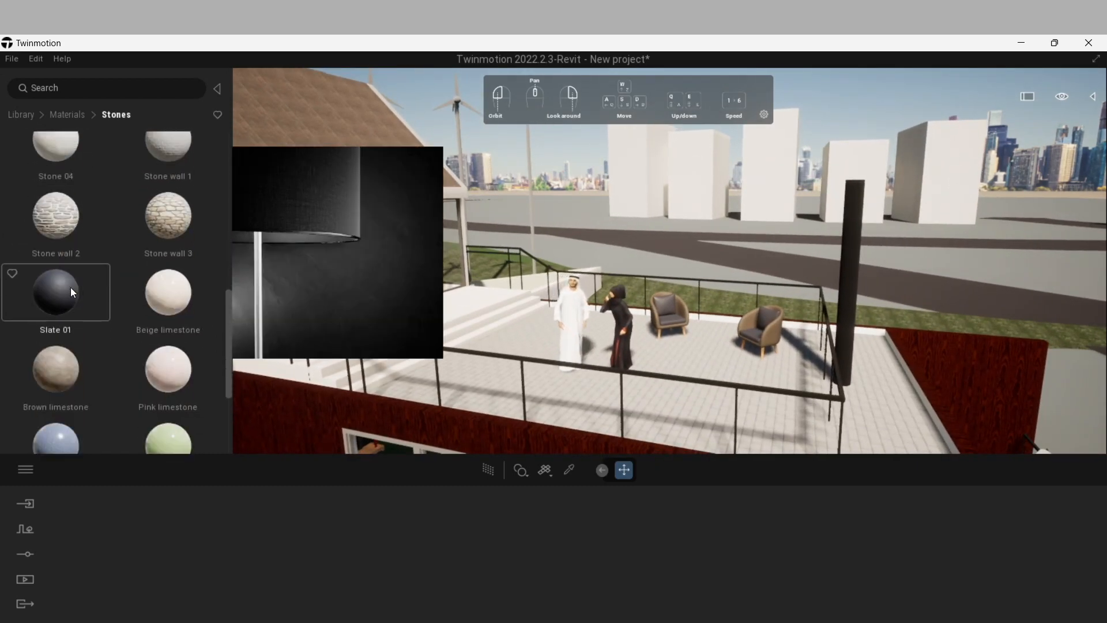
scroll(72, 287, down, 1)
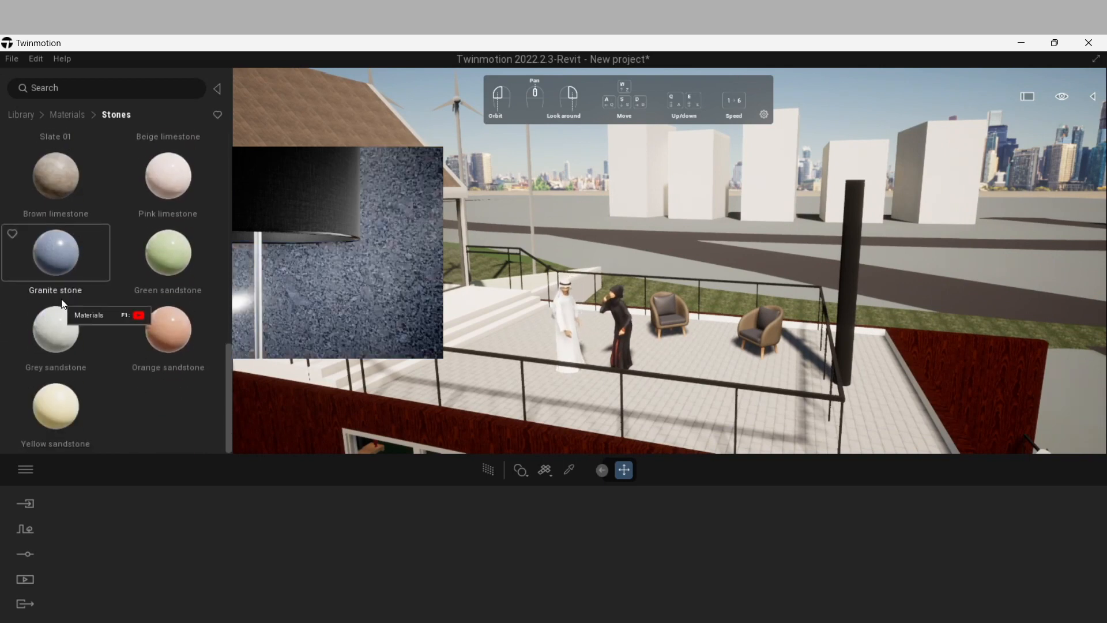
Step: Apply the concrete material Bare concrete 03 to the roof terrace floor
click(64, 113)
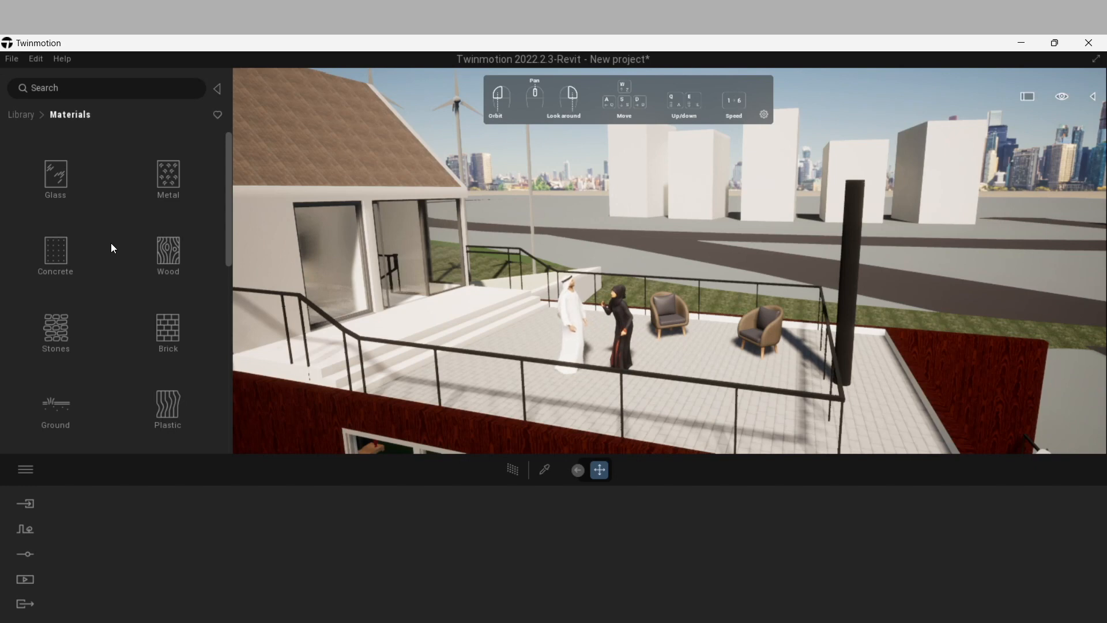
click(59, 252)
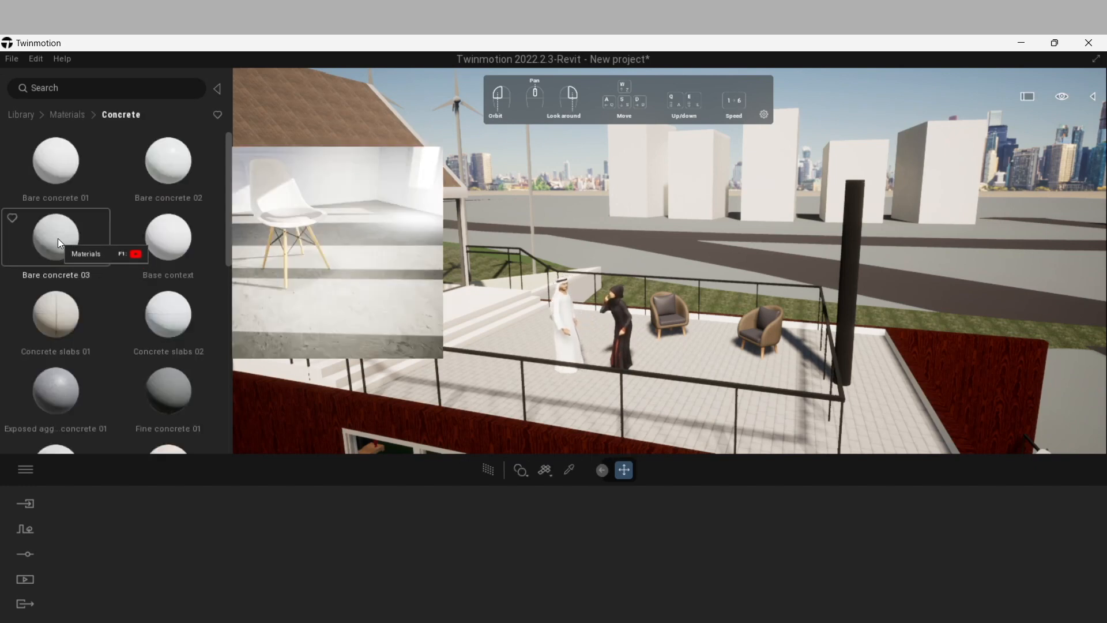
drag(51, 241, 535, 348)
scroll(587, 399, down, 5)
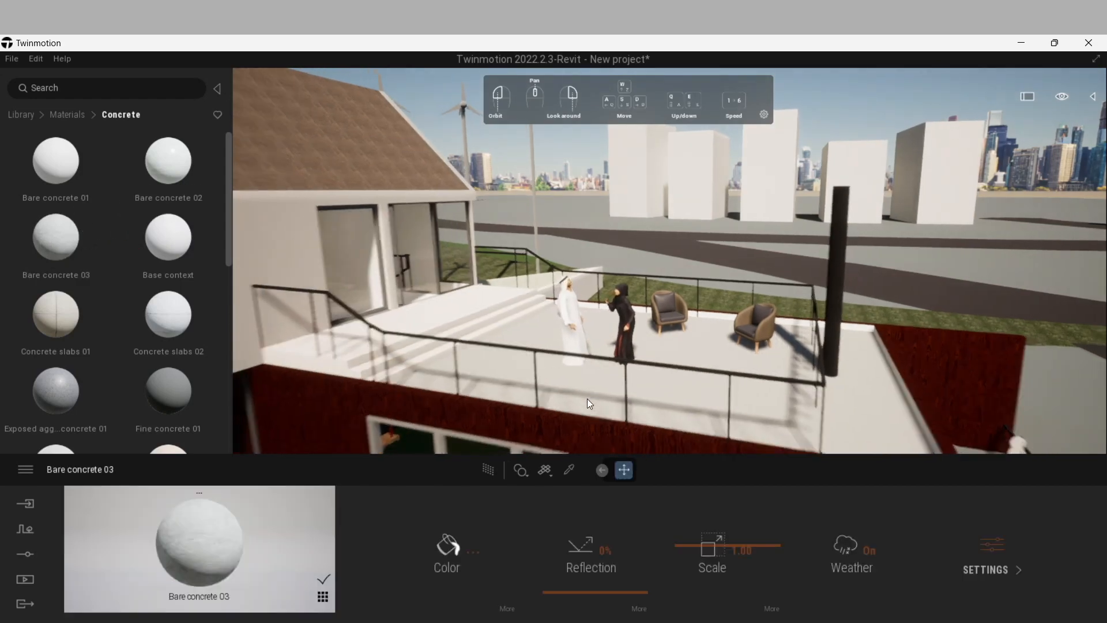
Step: Apply Bare concrete 03 to the ground-floor patio where the two standing figures are
scroll(587, 399, down, 8)
middle_drag(587, 399, 862, 273)
scroll(458, 416, up, 6)
middle_drag(467, 397, 472, 342)
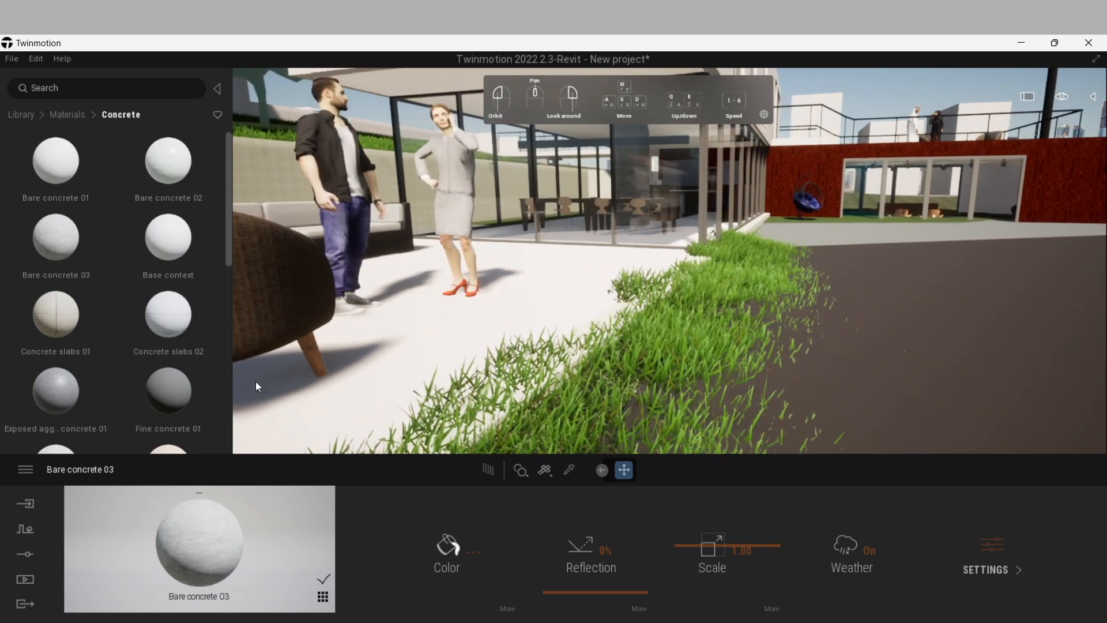
mouse_move(72, 350)
mouse_move(157, 323)
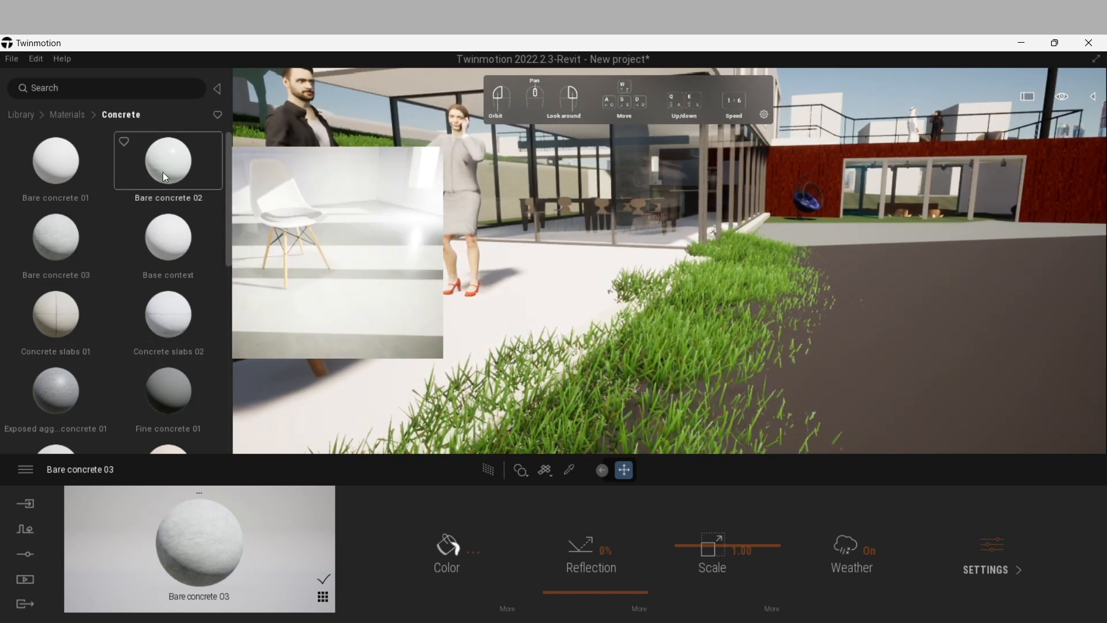
mouse_move(68, 232)
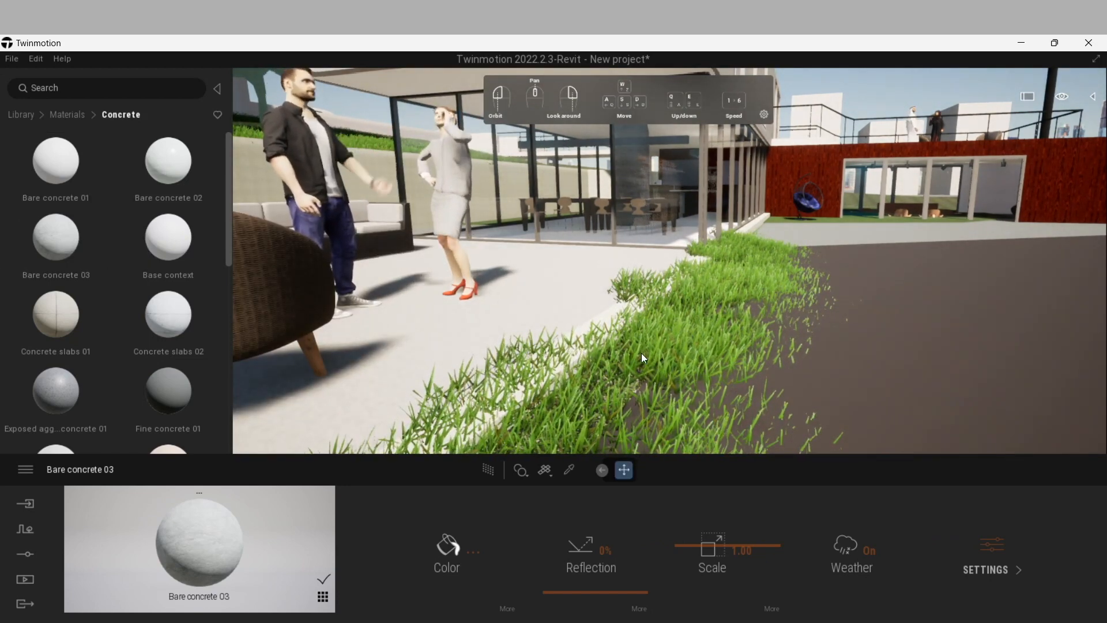
Step: Select the large placeholder tree on the lawn and show the library's vegetation trees
scroll(652, 334, down, 5)
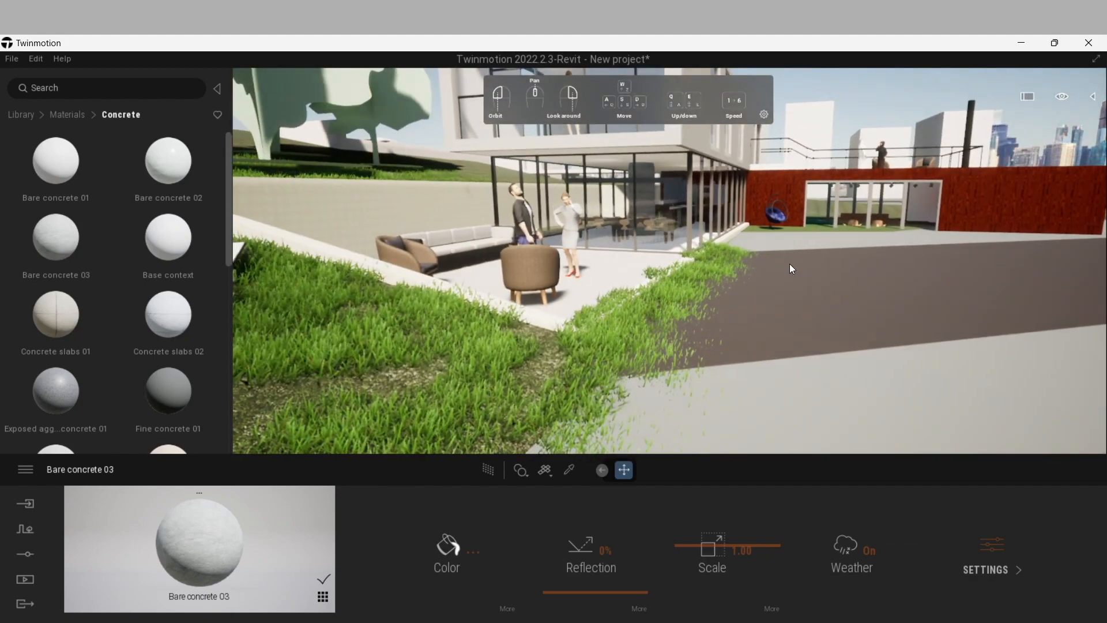
drag(790, 266, 790, 346)
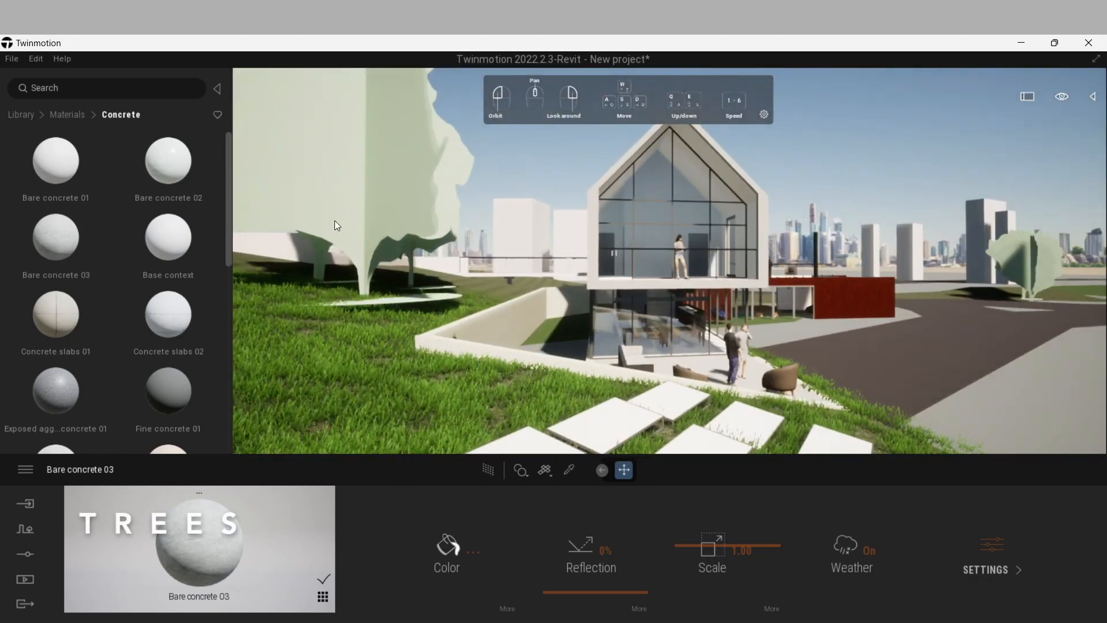
click(362, 199)
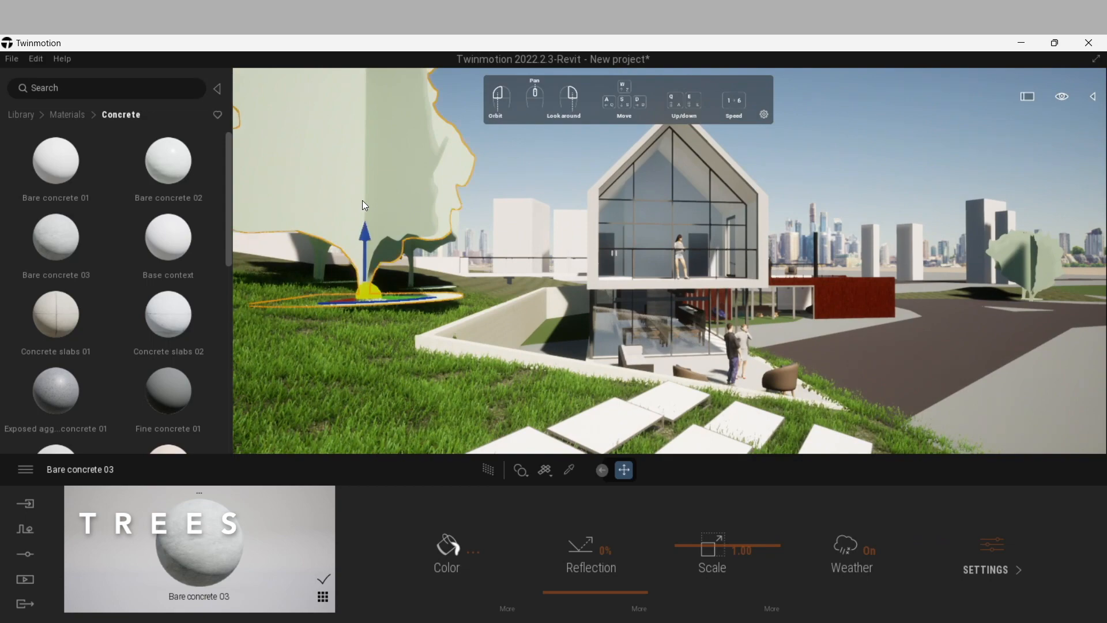
drag(373, 343, 373, 413)
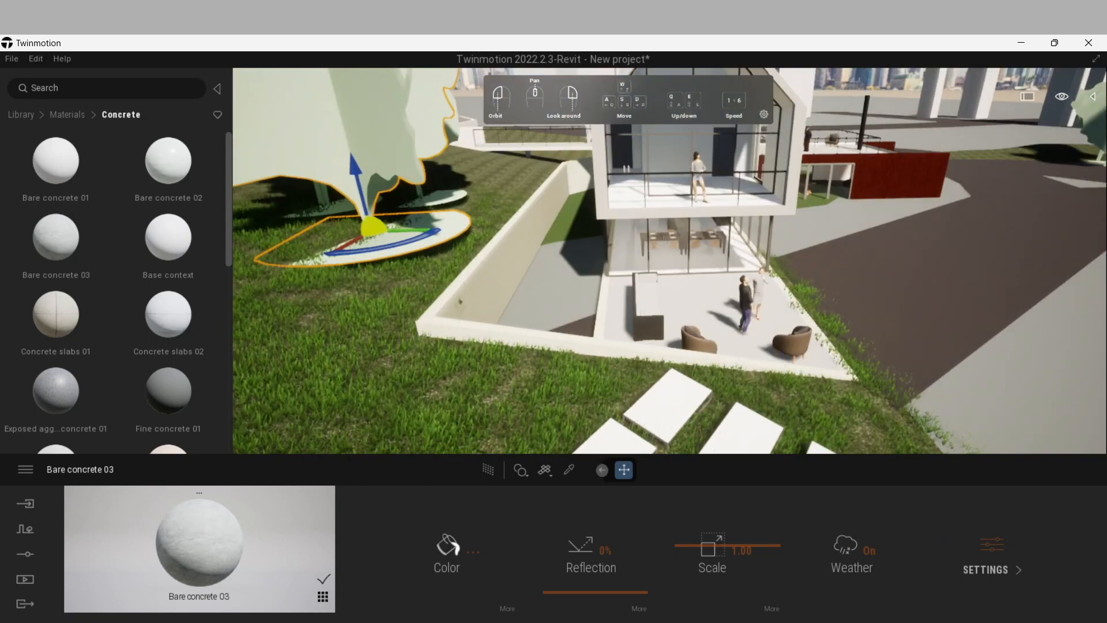
click(20, 116)
click(147, 181)
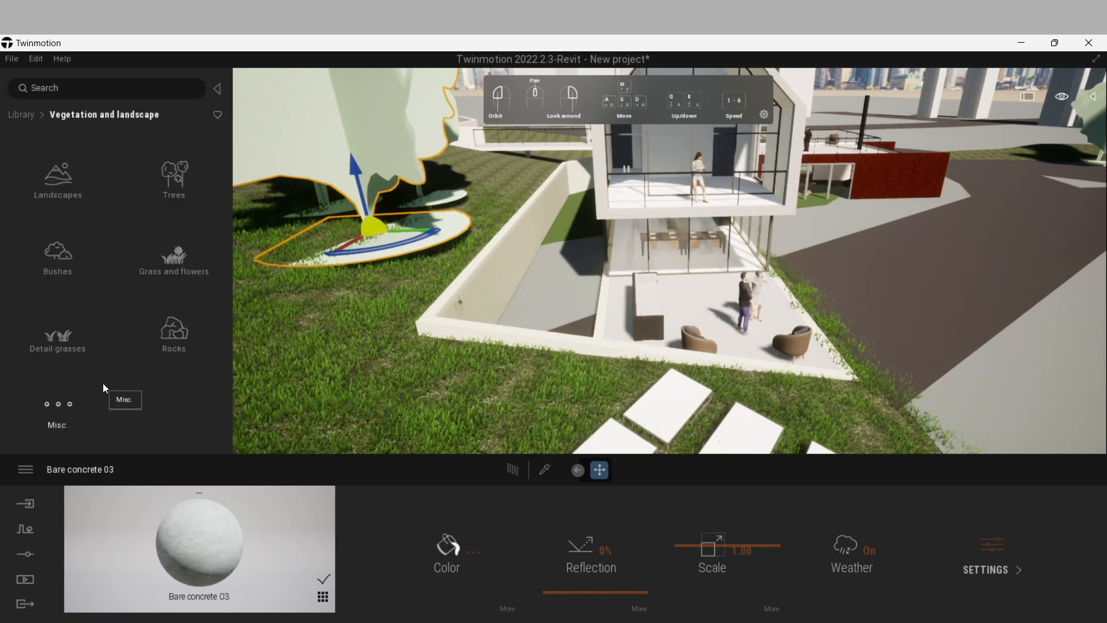
click(165, 176)
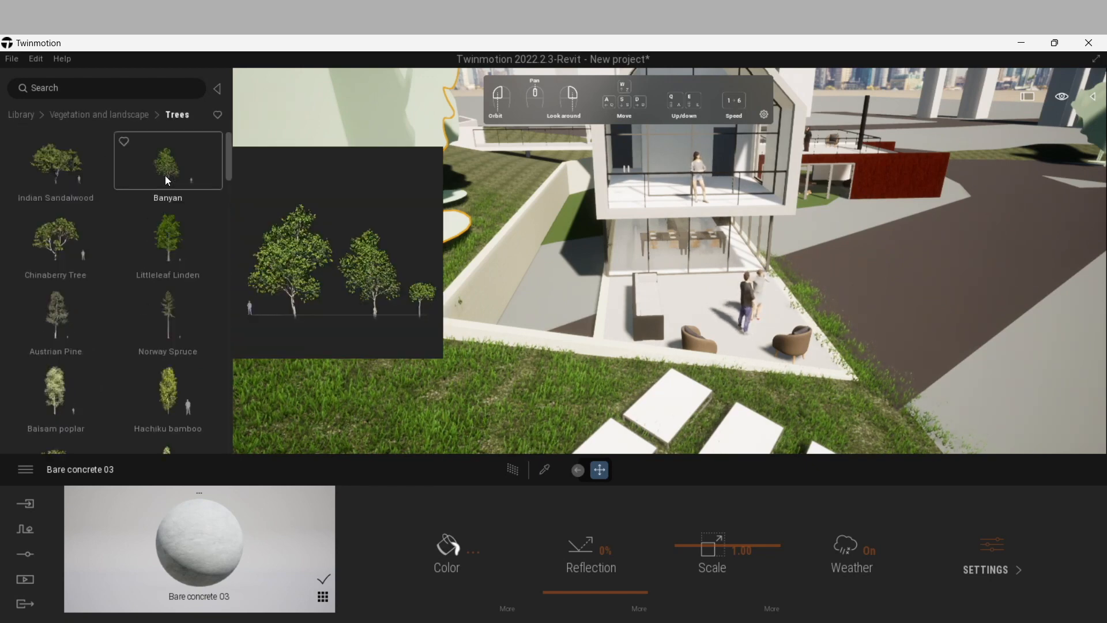
Step: Place an Olive tree at the base of the large placeholder tree and remove that placeholder
mouse_move(176, 237)
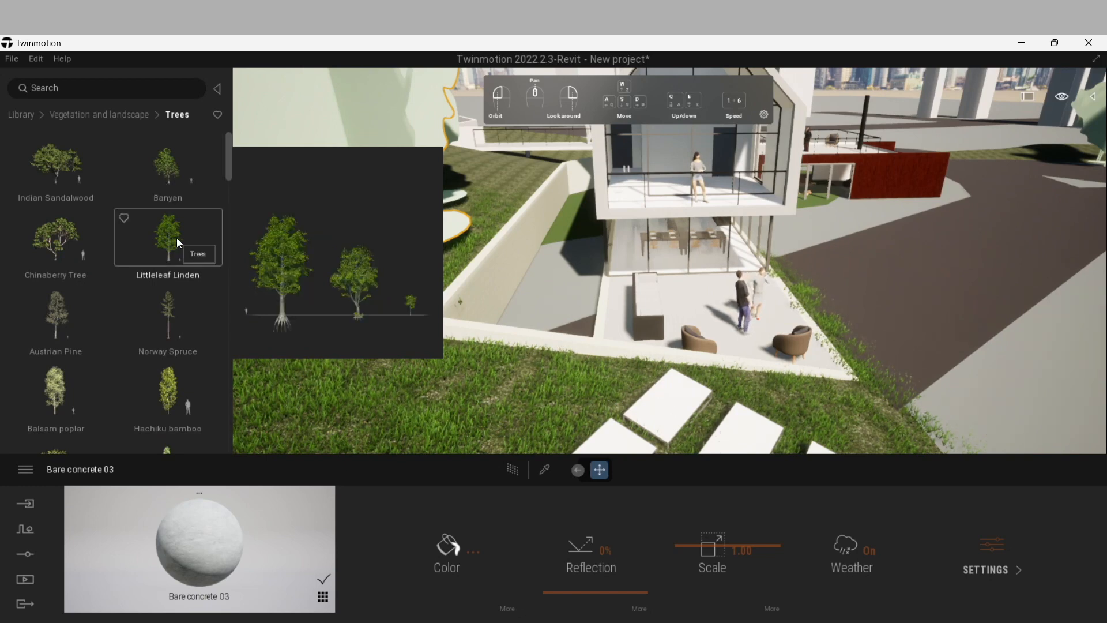
scroll(171, 284, down, 3)
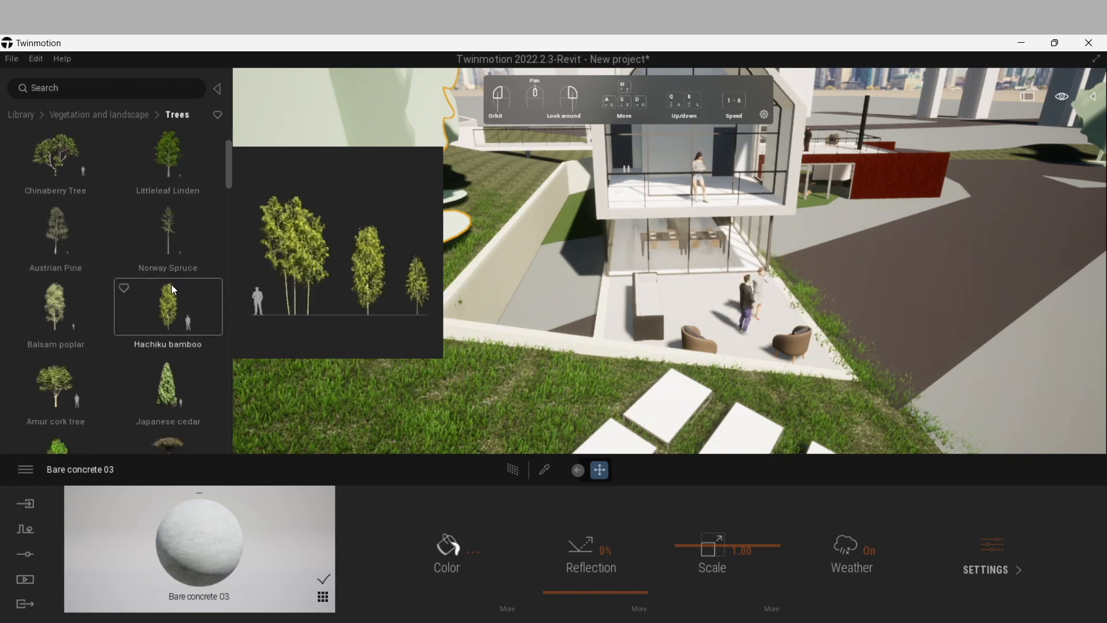
scroll(172, 284, down, 2)
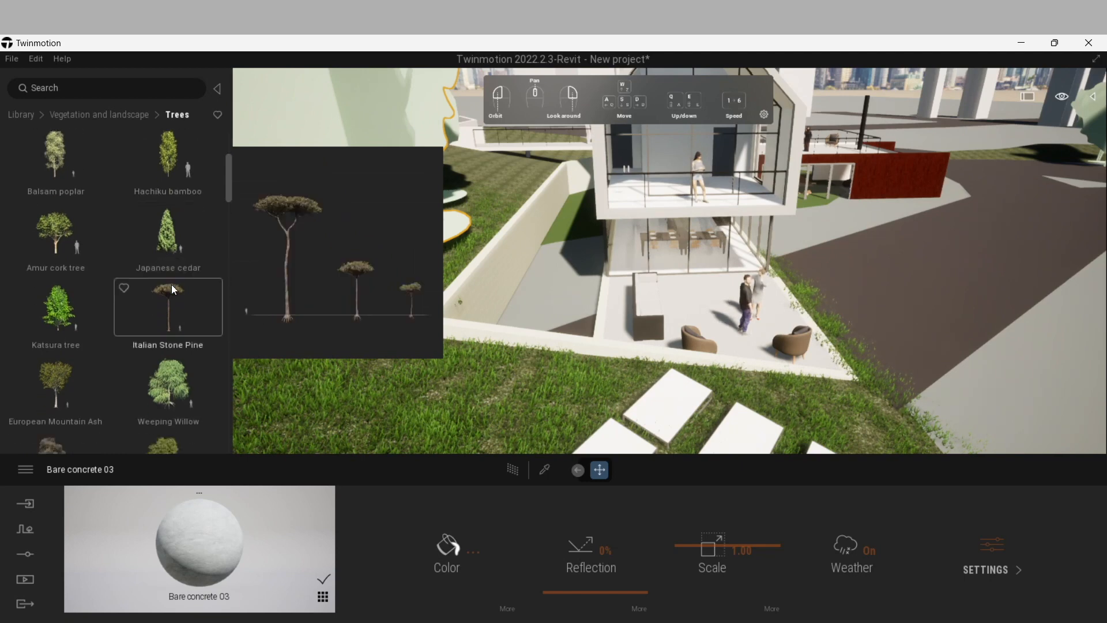
scroll(171, 285, down, 3)
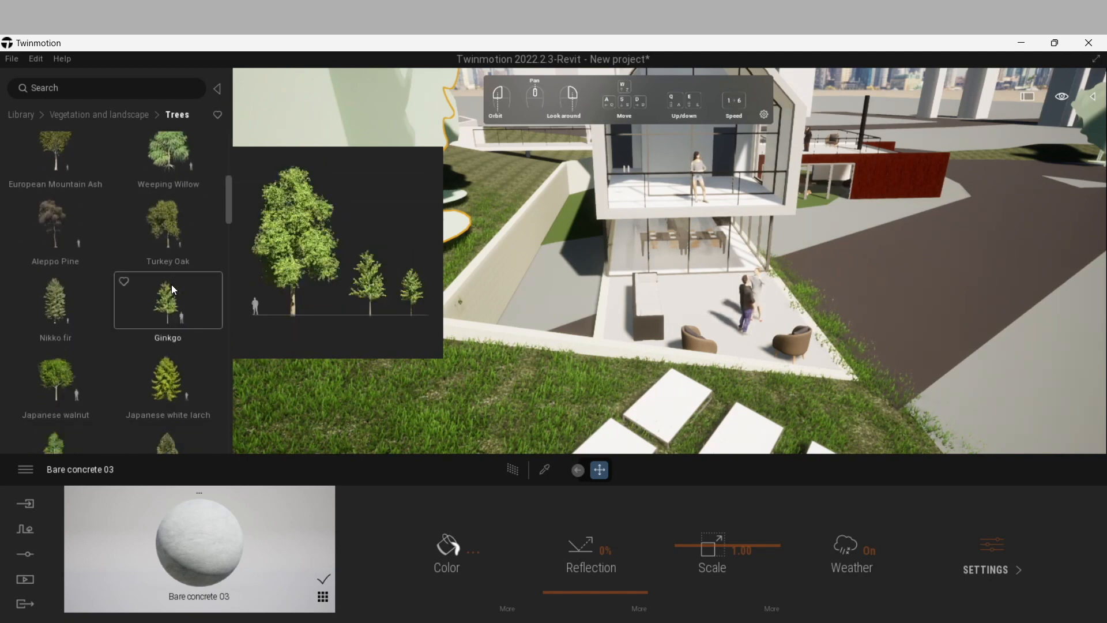
drag(228, 197, 229, 349)
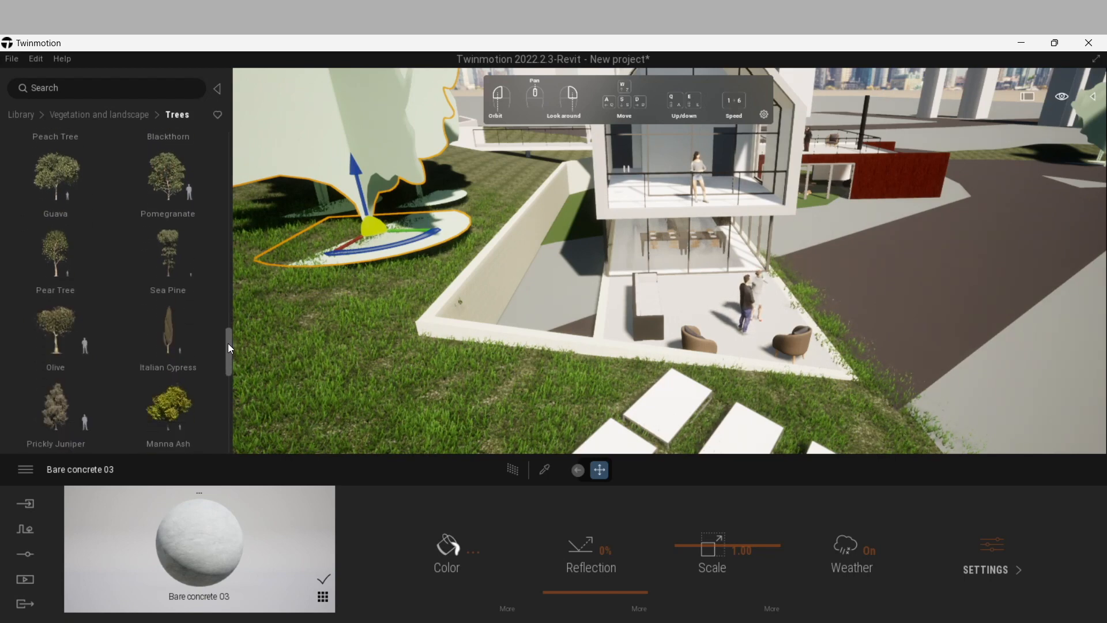
mouse_move(58, 330)
drag(57, 326, 365, 233)
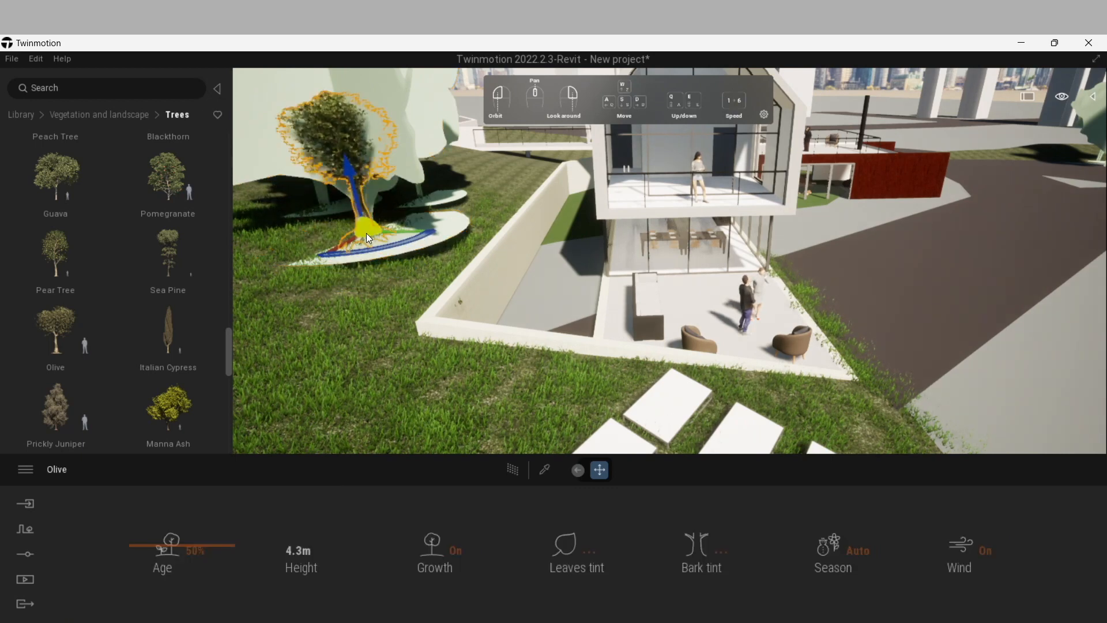
click(448, 223)
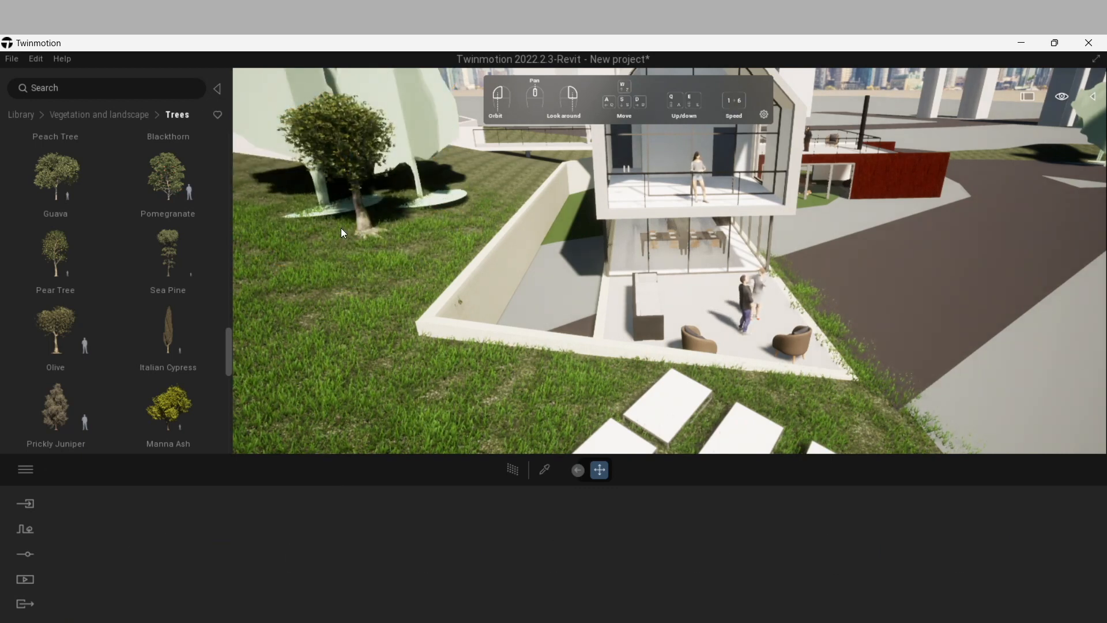
Step: Place a second Olive tree at the neighbouring placeholder's base and remove that placeholder tree
mouse_move(20, 264)
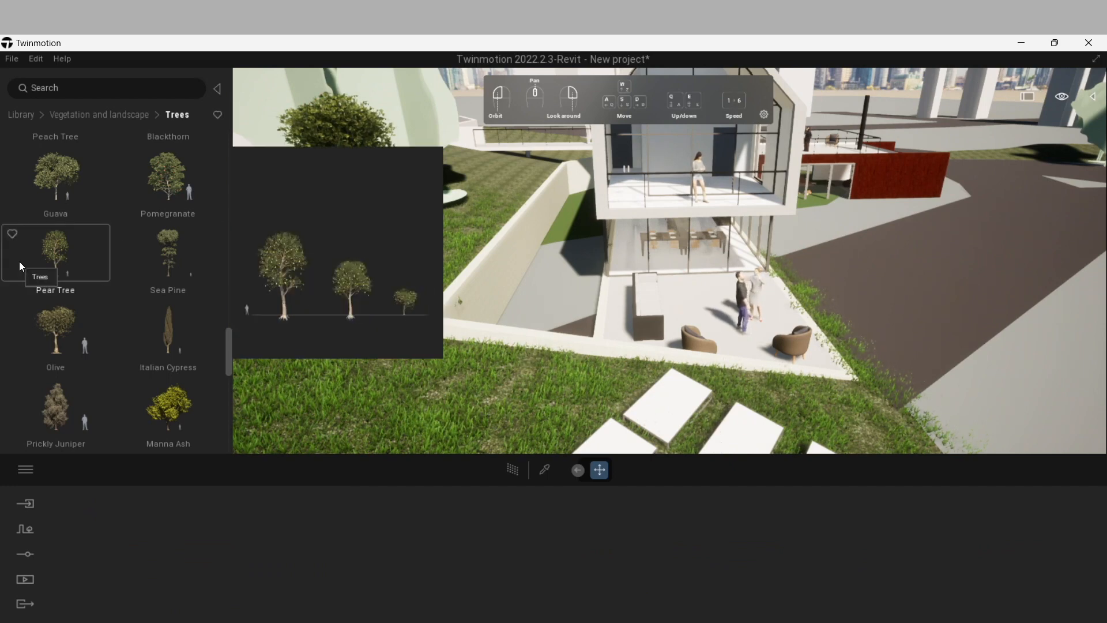
drag(47, 330, 414, 195)
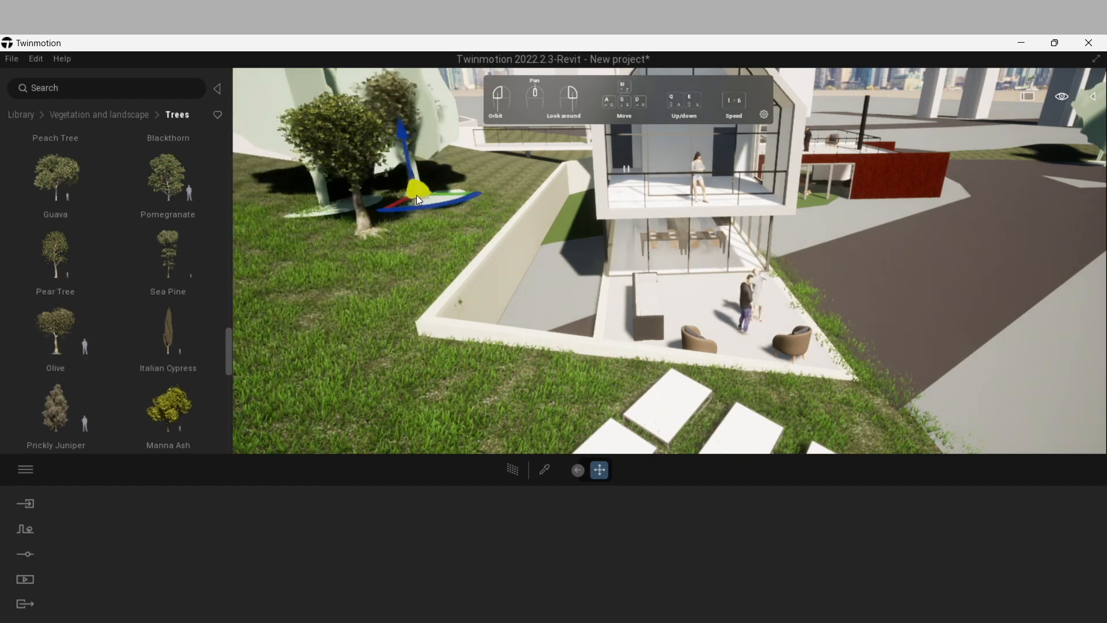
click(422, 196)
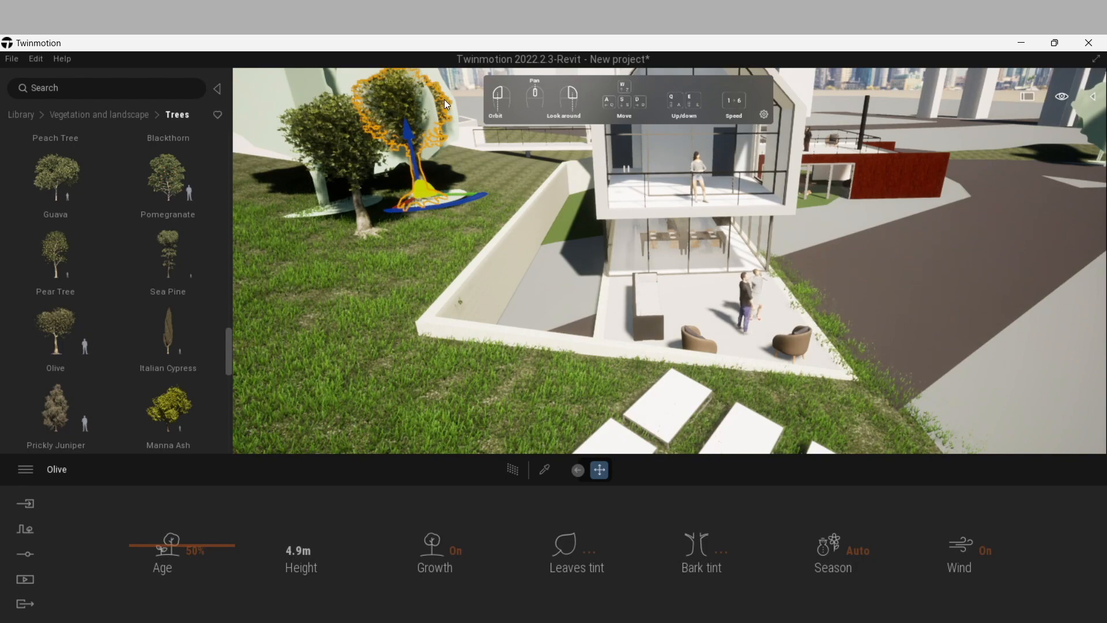
click(452, 120)
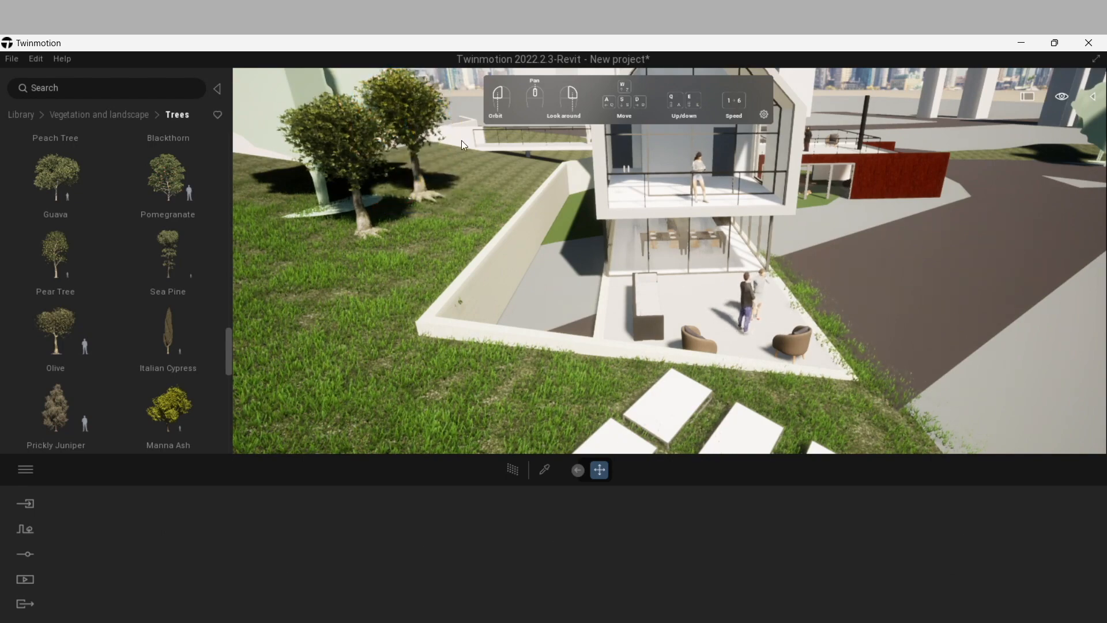
Step: Nudge the second Olive tree along its vertical axis to adjust how its base sits on the lawn
scroll(375, 192, up, 4)
drag(327, 214, 385, 181)
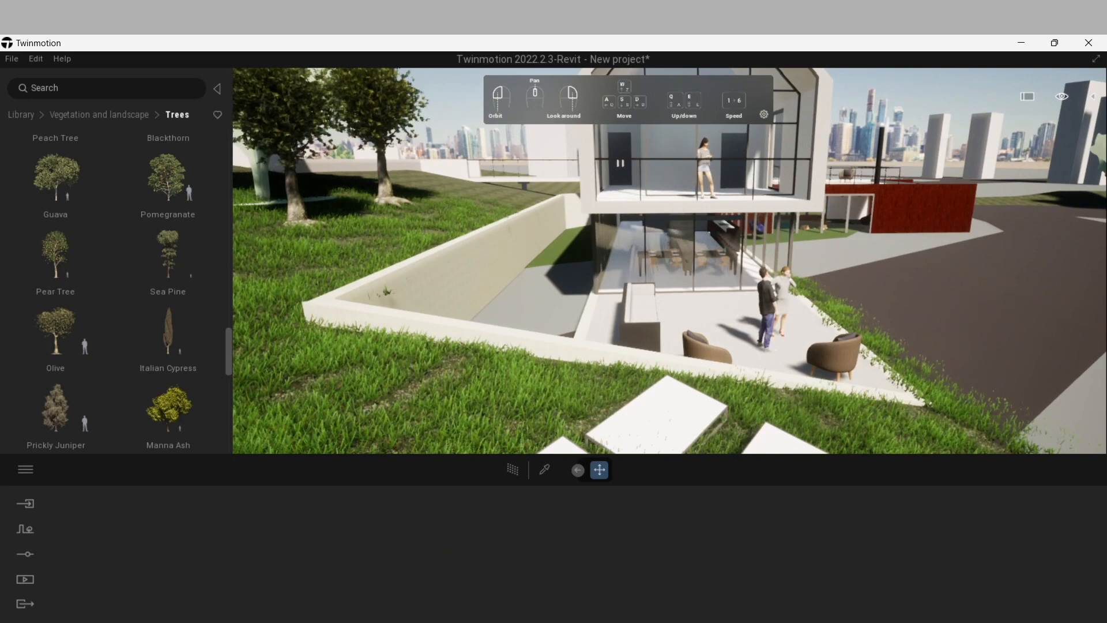
click(390, 195)
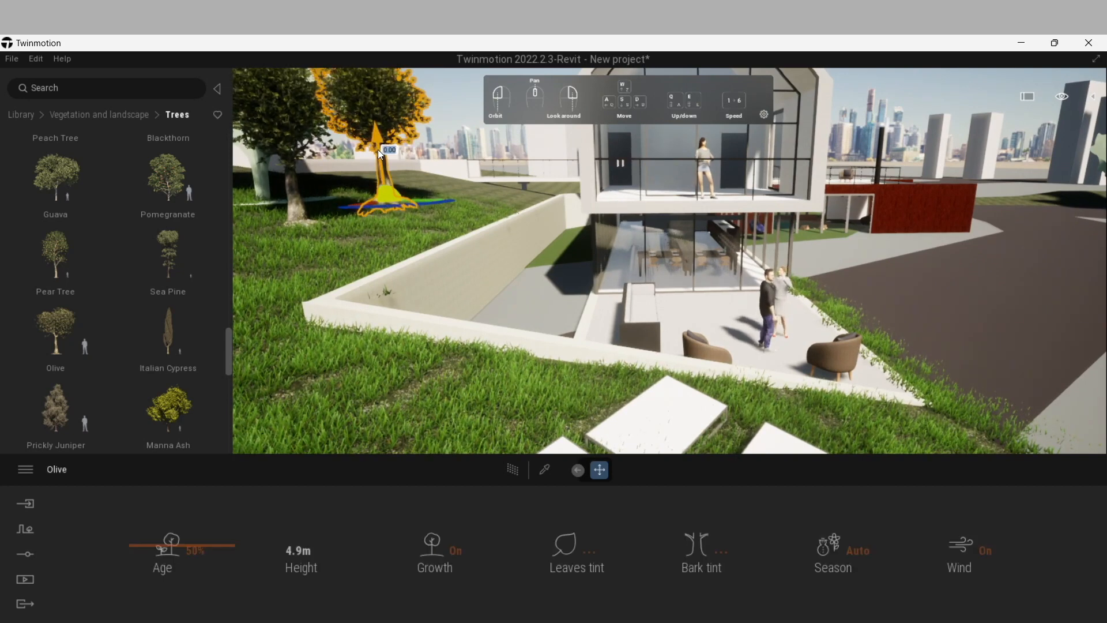
drag(380, 146, 379, 147)
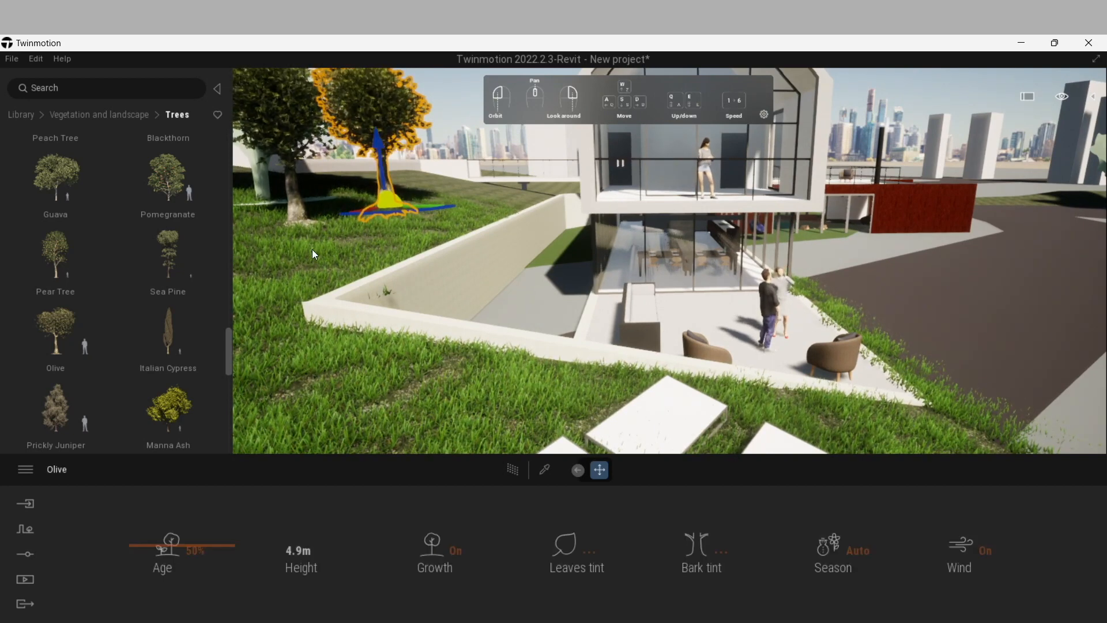
click(276, 312)
Step: Place a Canary Date Palm on the lawn beside the remaining large placeholder tree and remove that placeholder
drag(285, 296, 329, 234)
middle_drag(329, 235, 292, 214)
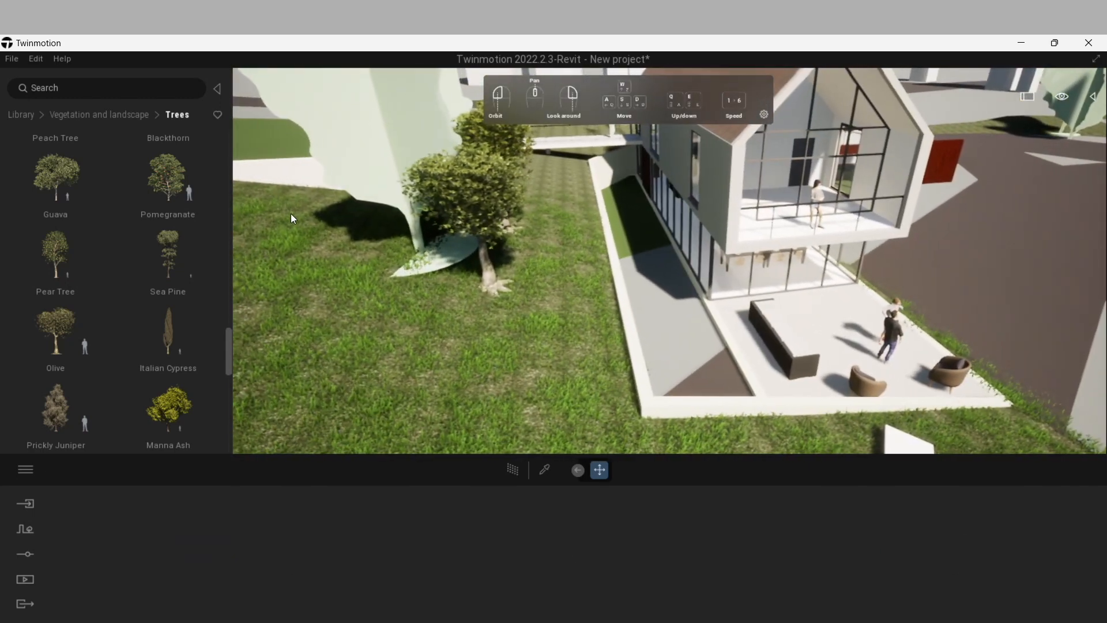
mouse_move(220, 358)
drag(228, 337, 228, 371)
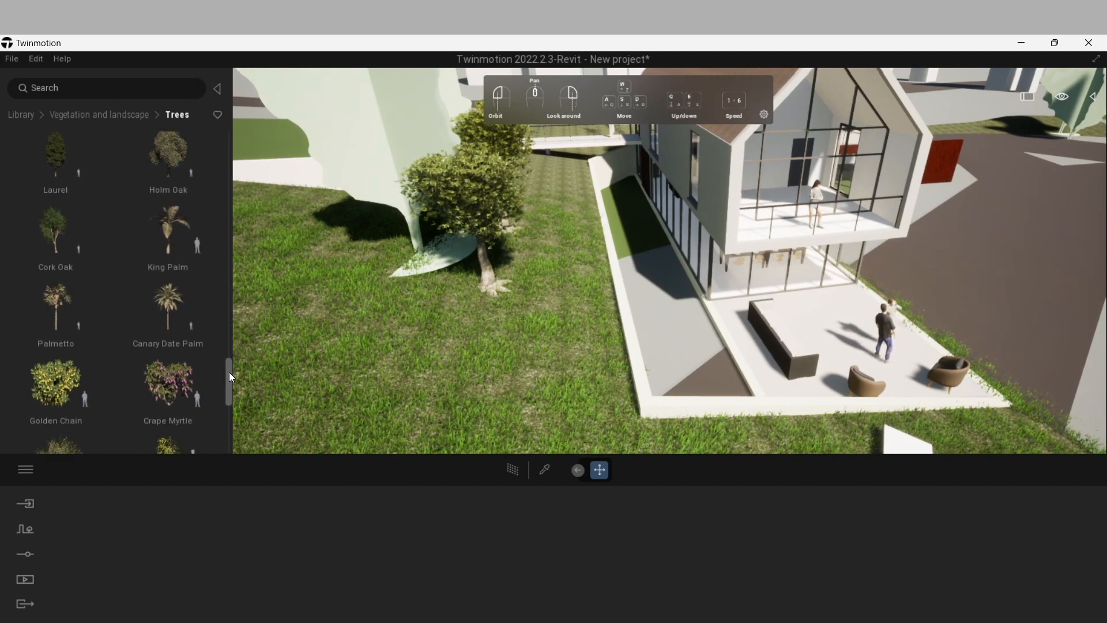
mouse_move(156, 314)
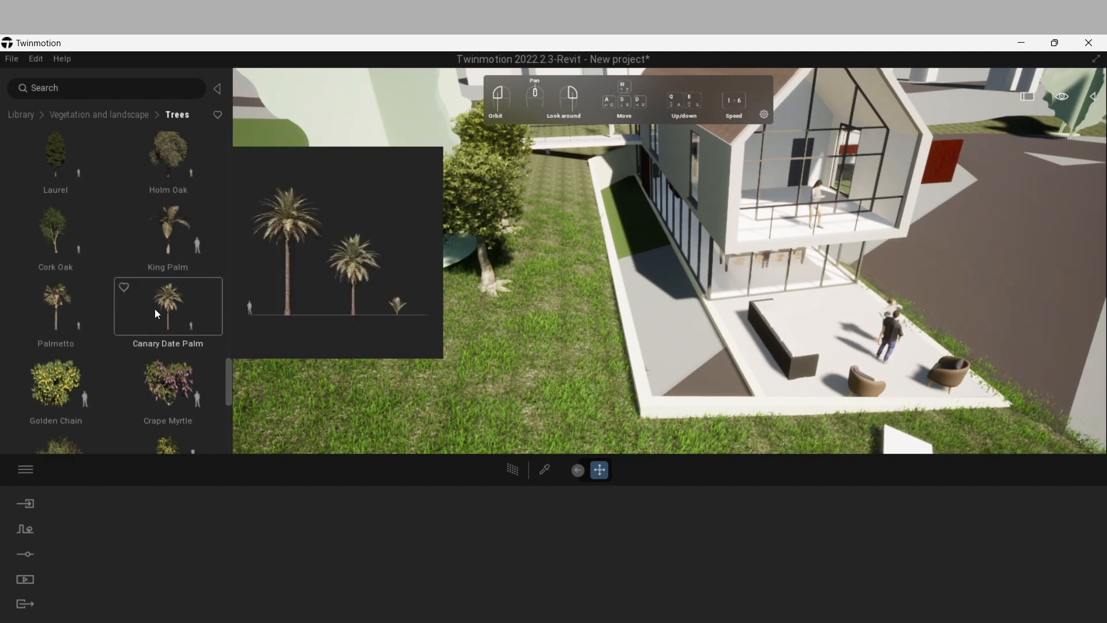
drag(168, 300, 312, 250)
click(389, 178)
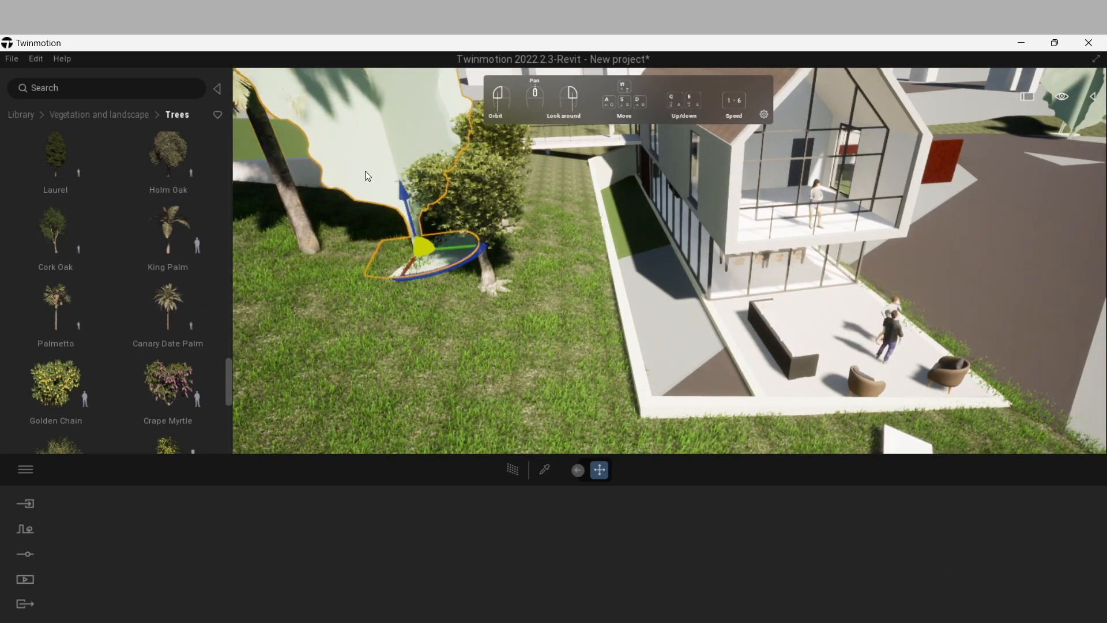
key(Delete)
Step: Paint Long grass 03 over the lawn around the stepping slabs with a 5.9 m brush diameter
scroll(382, 151, down, 3)
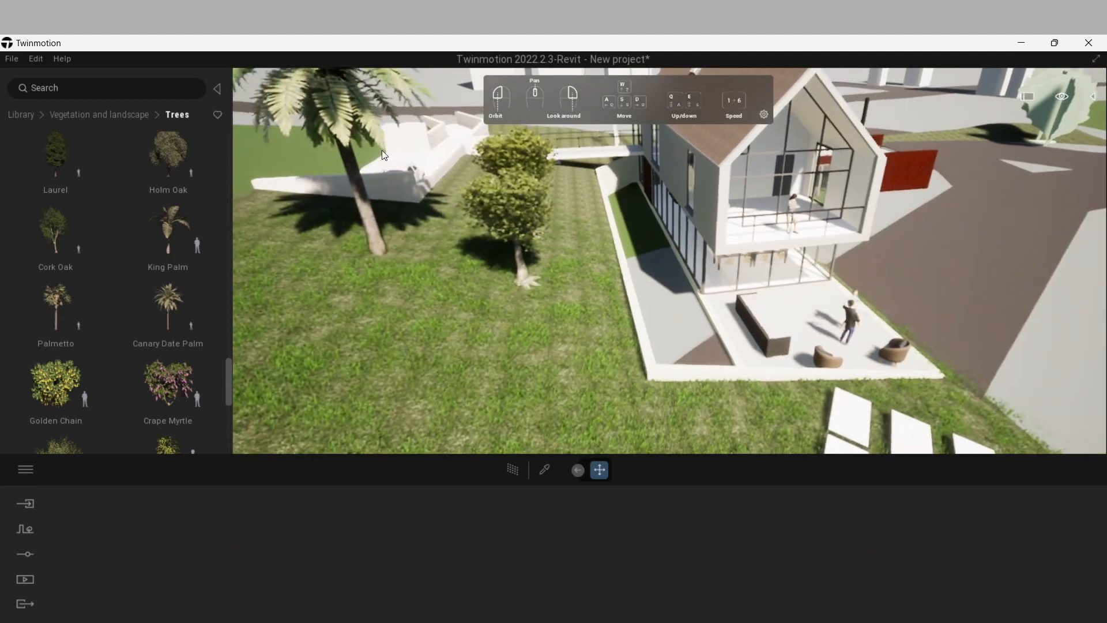
scroll(382, 153, down, 4)
mouse_move(510, 334)
mouse_down()
mouse_move(517, 213)
mouse_move(526, 333)
mouse_up()
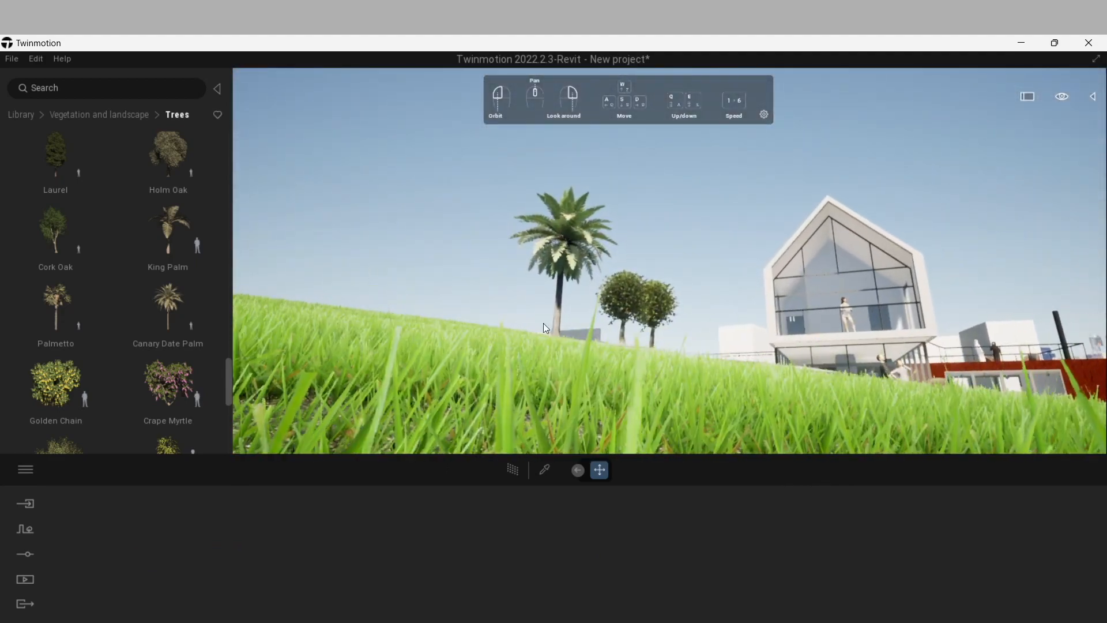
mouse_move(635, 364)
mouse_down()
mouse_move(696, 253)
mouse_move(689, 346)
mouse_up()
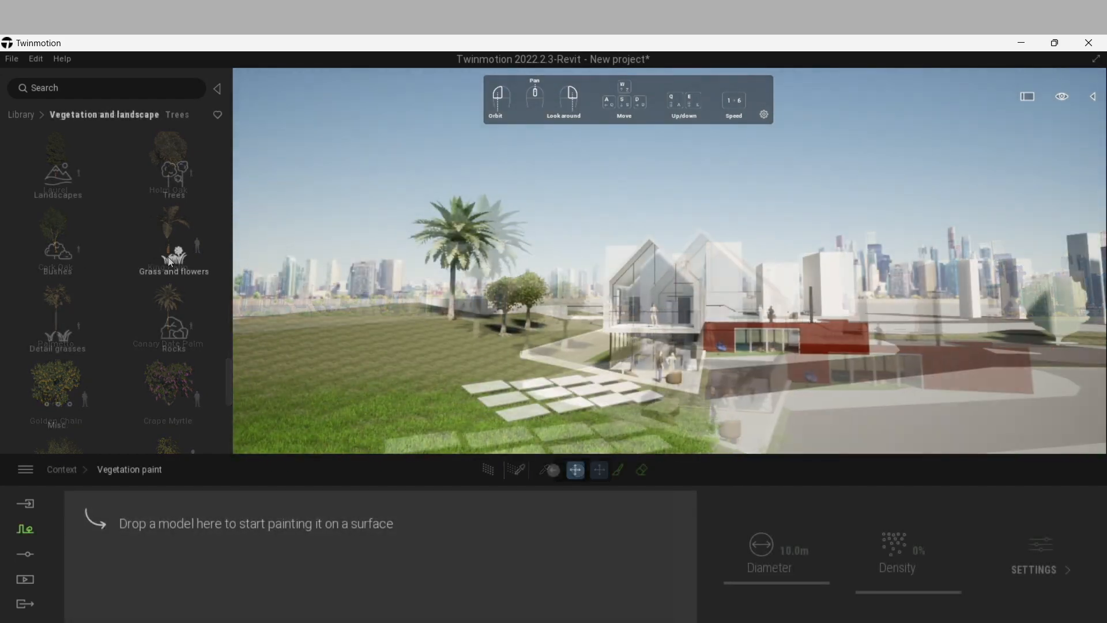
click(166, 257)
mouse_move(176, 223)
mouse_down()
mouse_move(177, 473)
mouse_move(197, 546)
mouse_up()
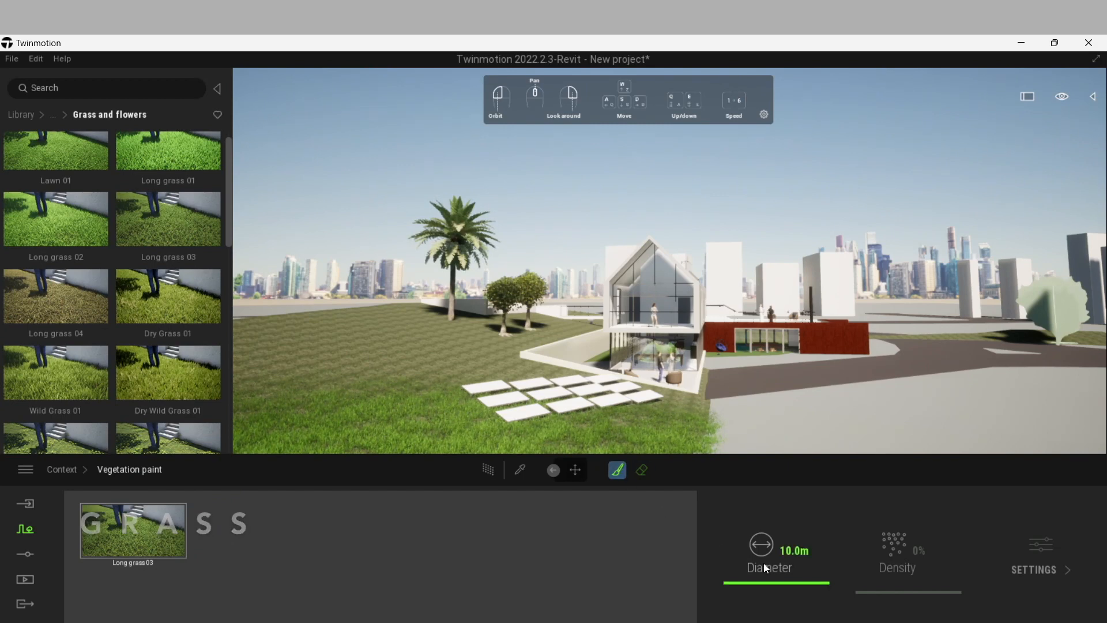
mouse_move(766, 583)
mouse_down()
mouse_move(743, 583)
mouse_move(755, 583)
mouse_up()
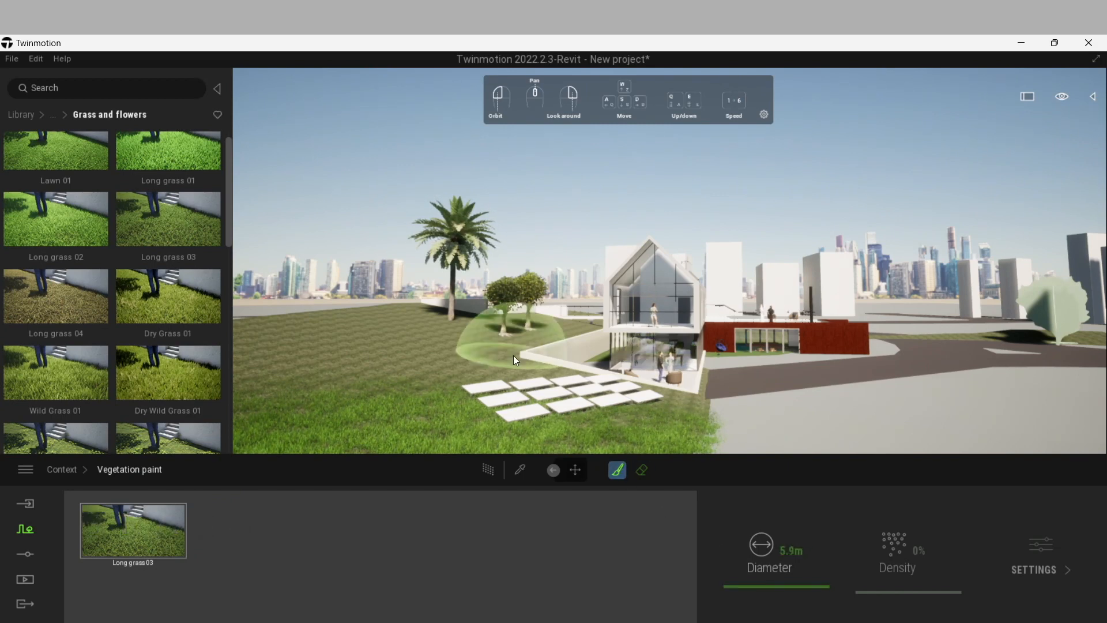
mouse_move(478, 372)
mouse_down()
mouse_move(427, 361)
mouse_move(337, 384)
mouse_move(358, 350)
mouse_move(572, 321)
mouse_move(527, 327)
mouse_move(456, 313)
mouse_move(327, 351)
mouse_move(352, 410)
mouse_move(563, 390)
mouse_move(639, 399)
mouse_up()
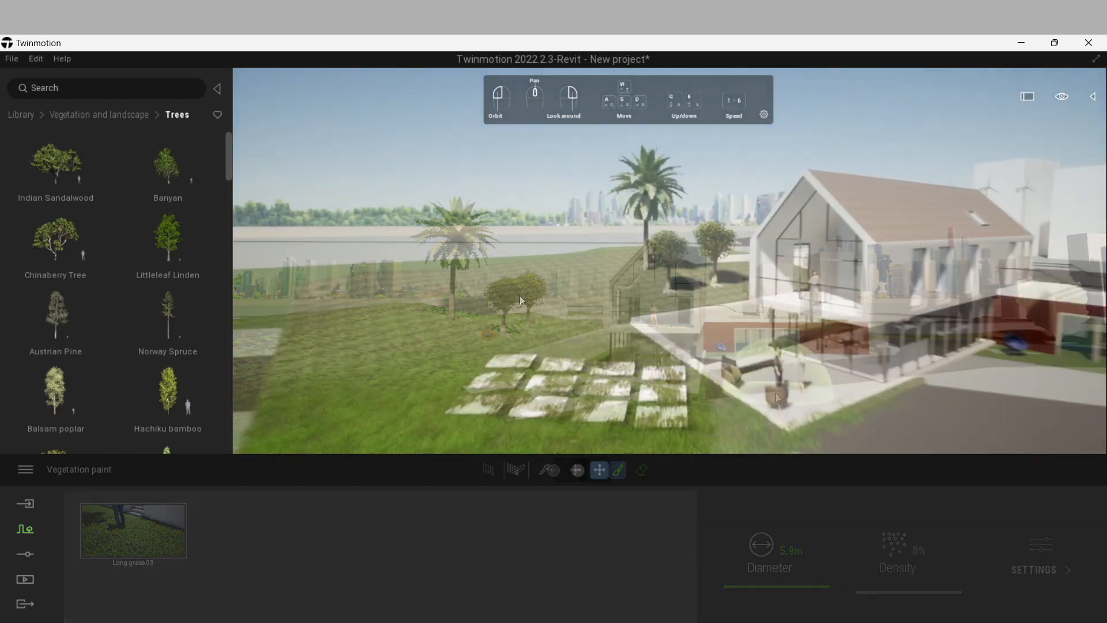
Step: Examine the painted grass, the new trees and the house from several viewpoints across the lawn and driveway
key(w)
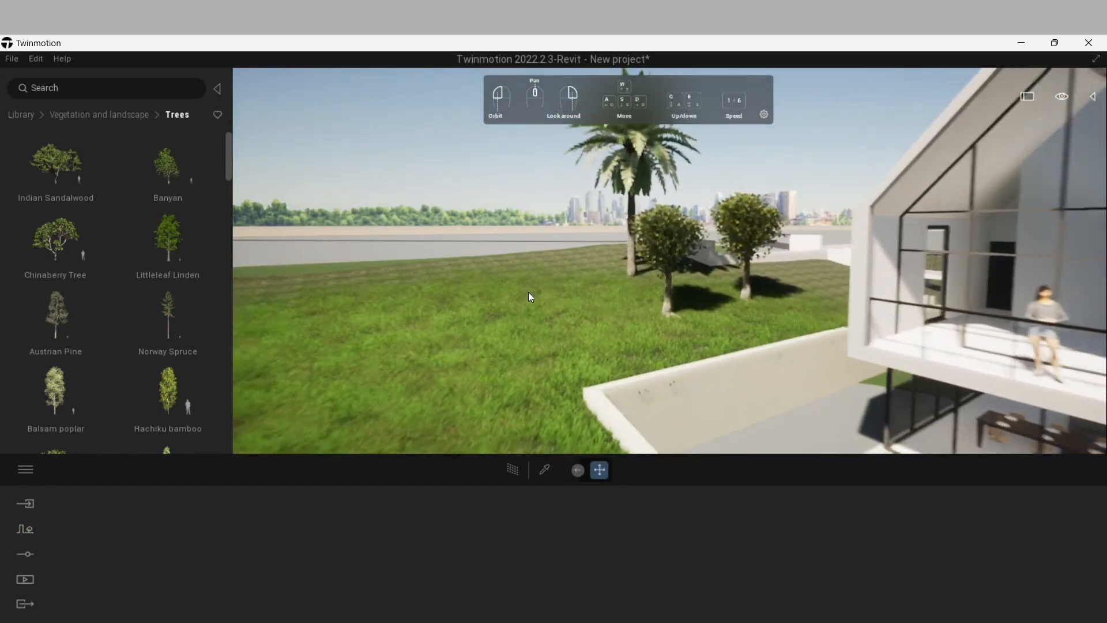
scroll(523, 300, up, 6)
right_drag(506, 313, 510, 320)
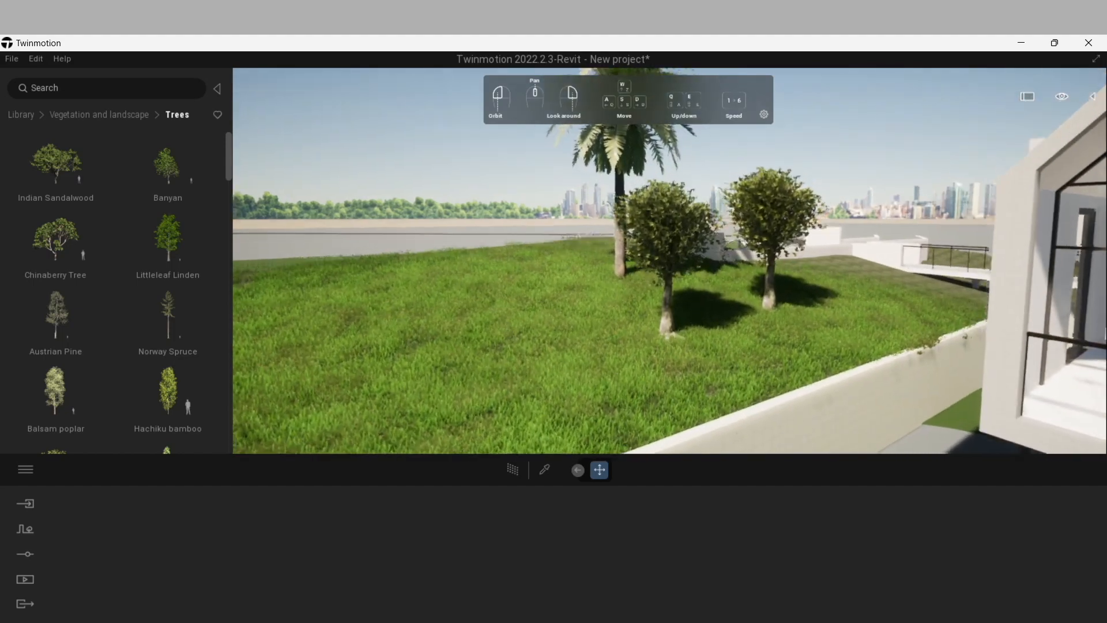
drag(511, 320, 489, 312)
drag(491, 350, 492, 323)
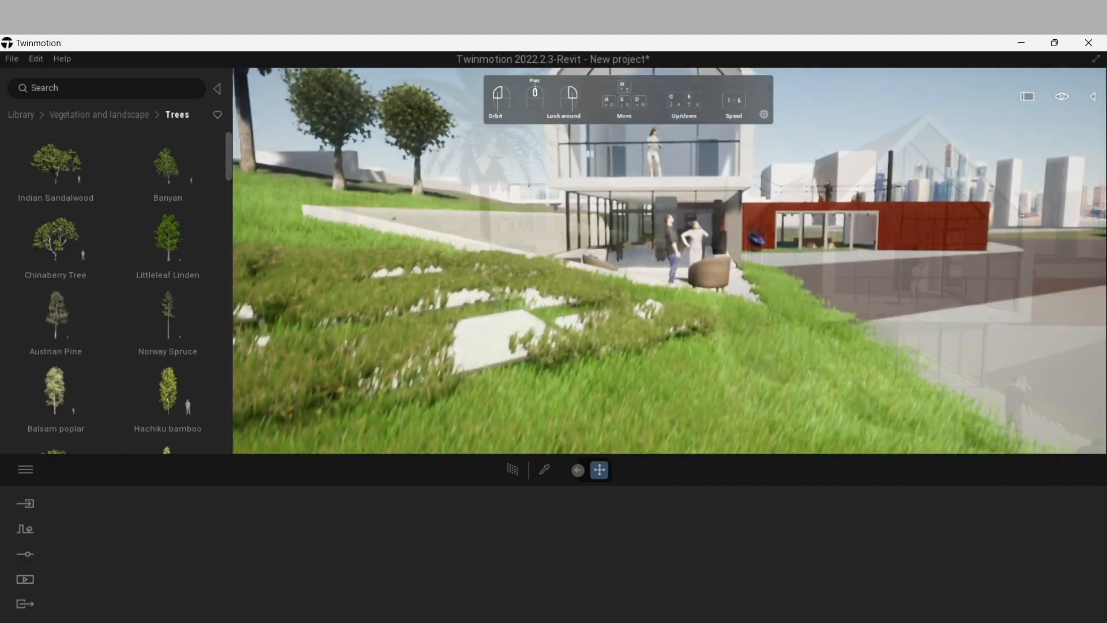
middle_drag(721, 302, 697, 328)
key(d)
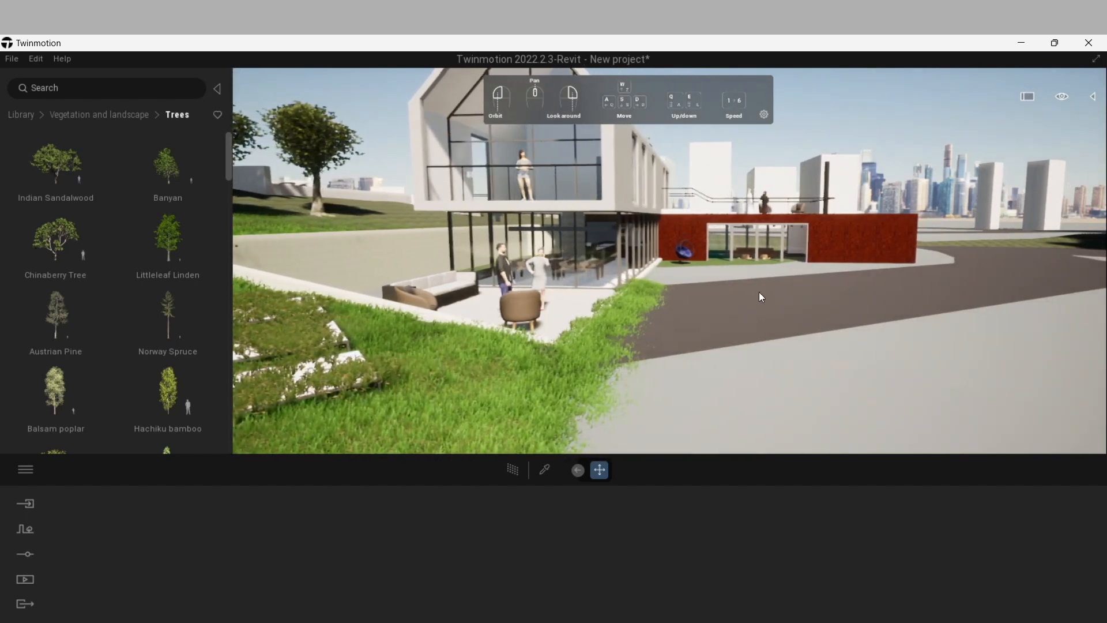
key(s)
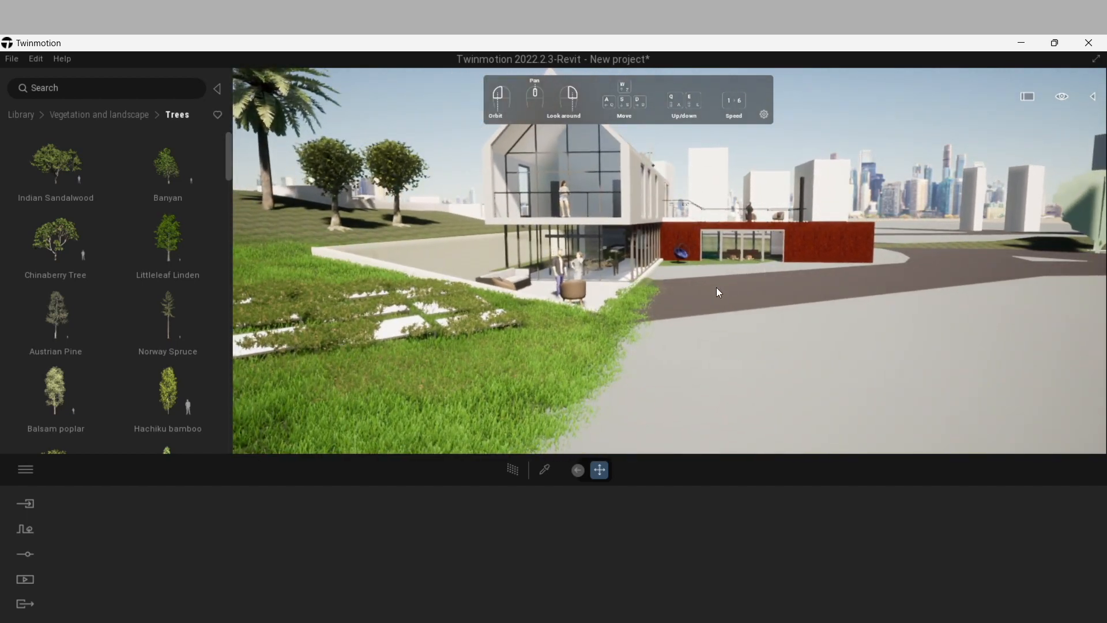
key(w)
key(s)
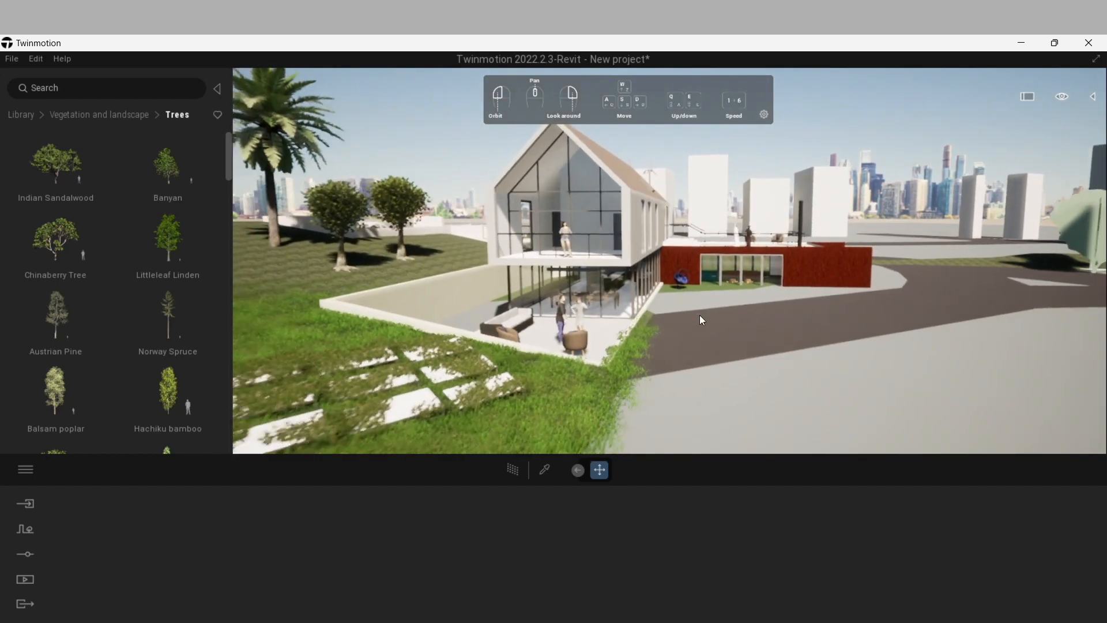
Step: Place the Suv 03 car from the vehicle library on the paved area in front of the house
click(22, 115)
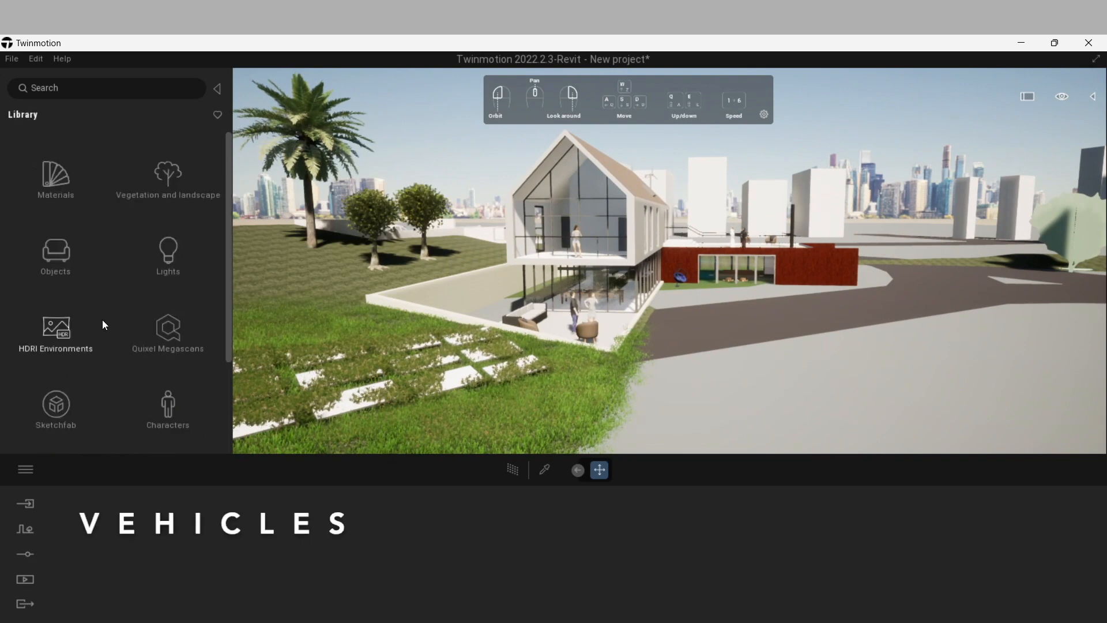
scroll(103, 321, down, 3)
click(52, 376)
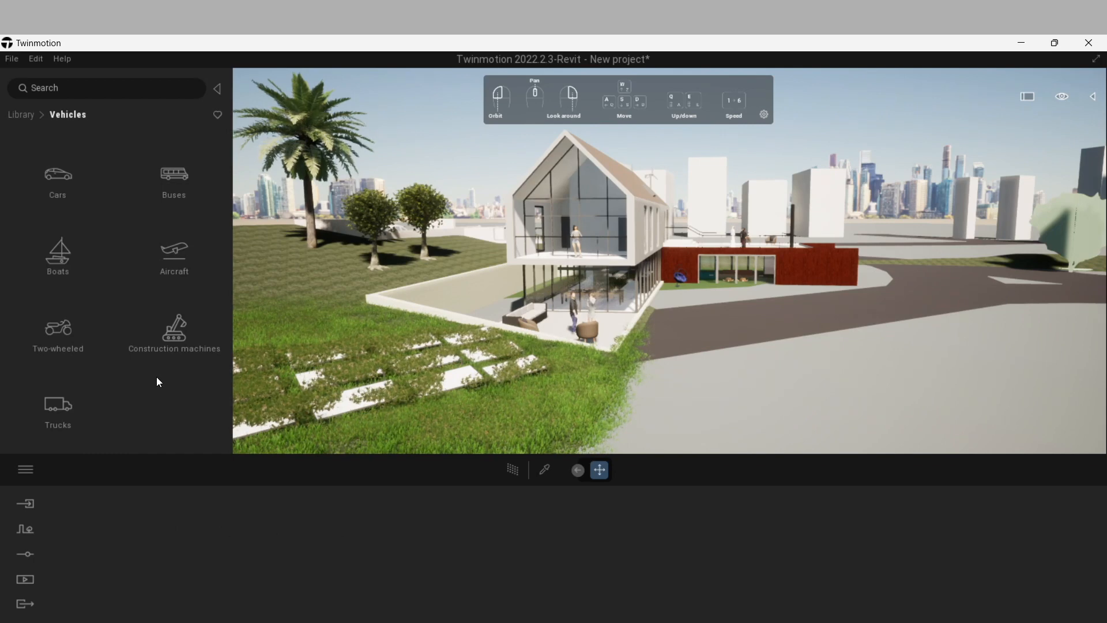
click(55, 164)
mouse_move(72, 265)
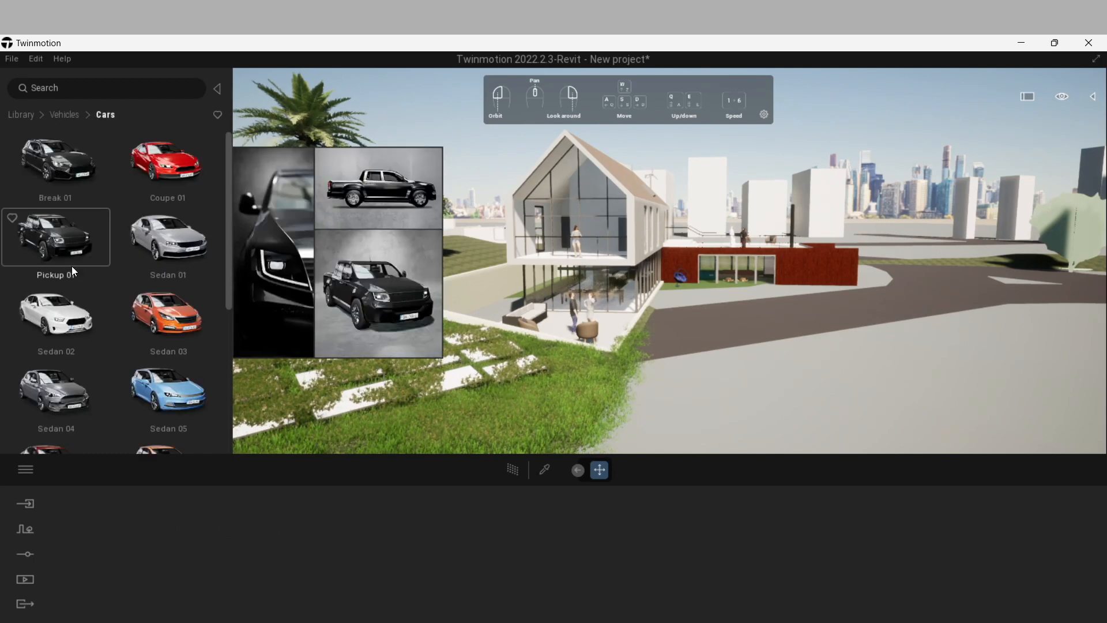
scroll(72, 268, down, 1)
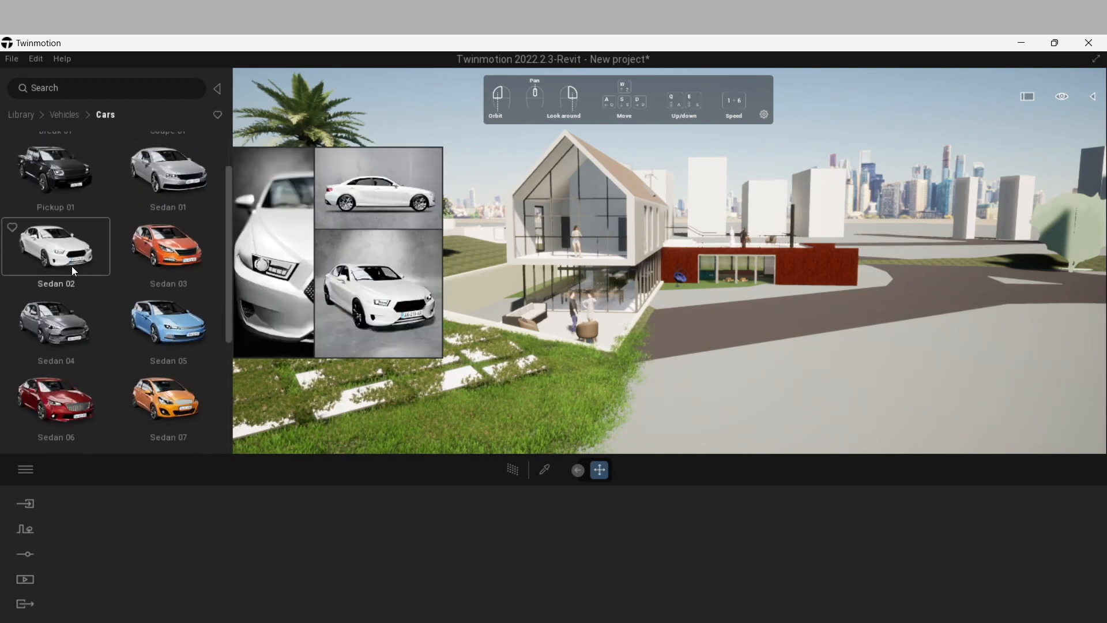
scroll(71, 266, down, 3)
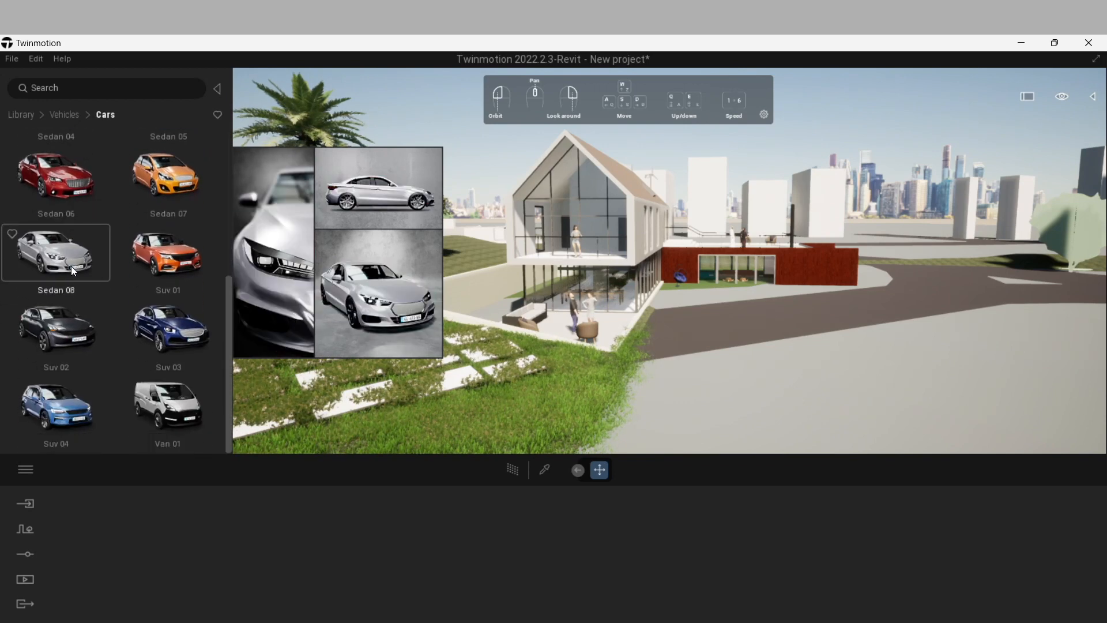
drag(165, 330, 272, 313)
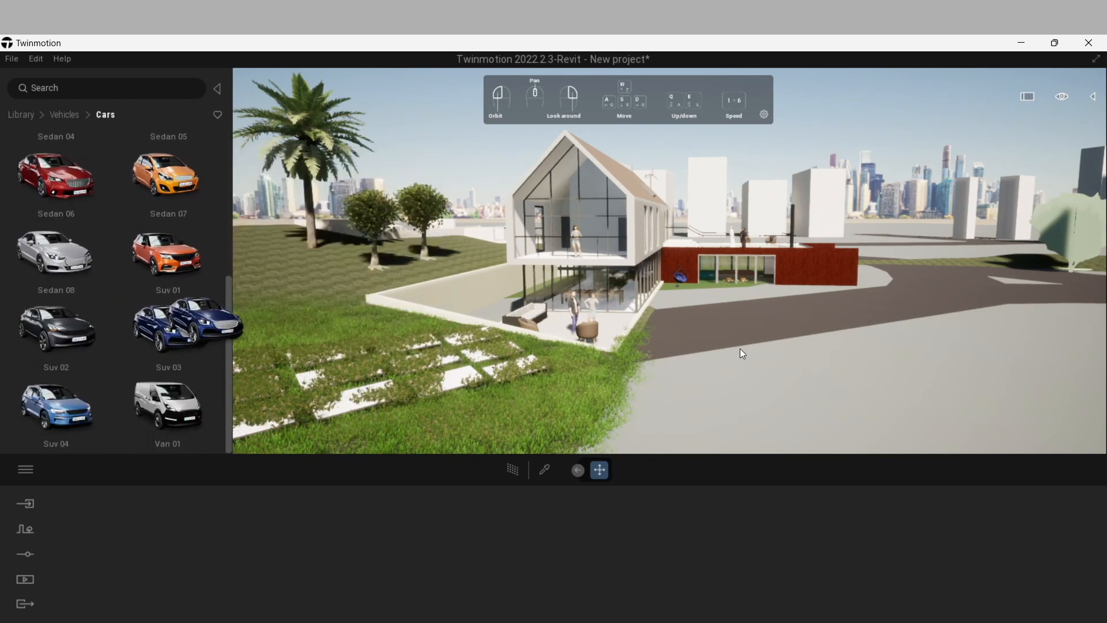
drag(742, 353, 735, 411)
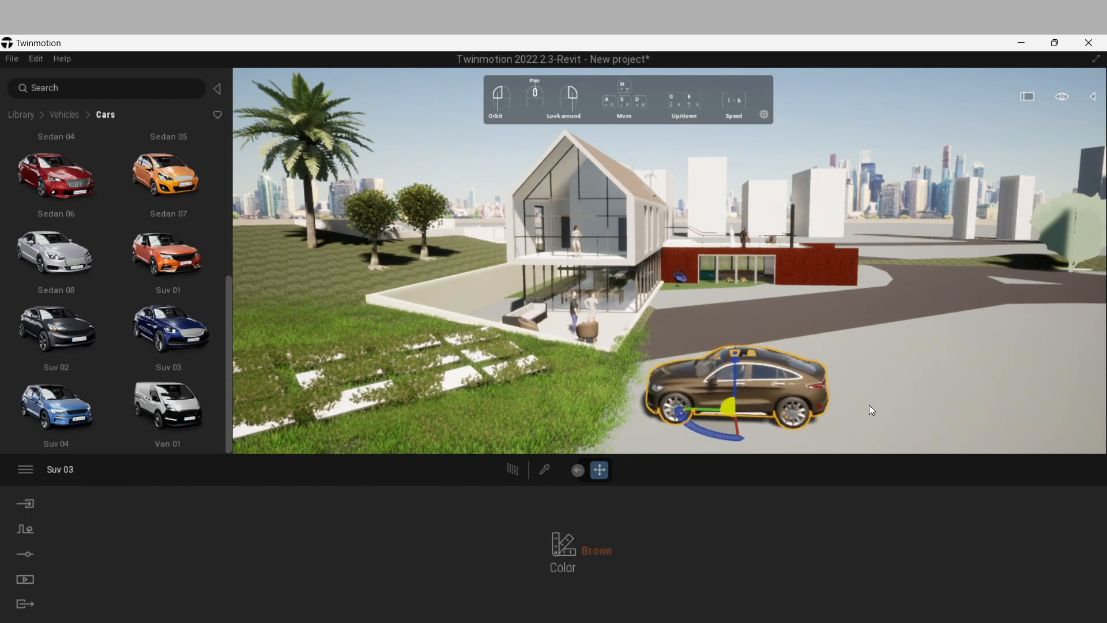
Step: Change the color of the Suv 03 car to Light blue and deselect it
scroll(877, 372, down, 4)
drag(900, 398, 926, 329)
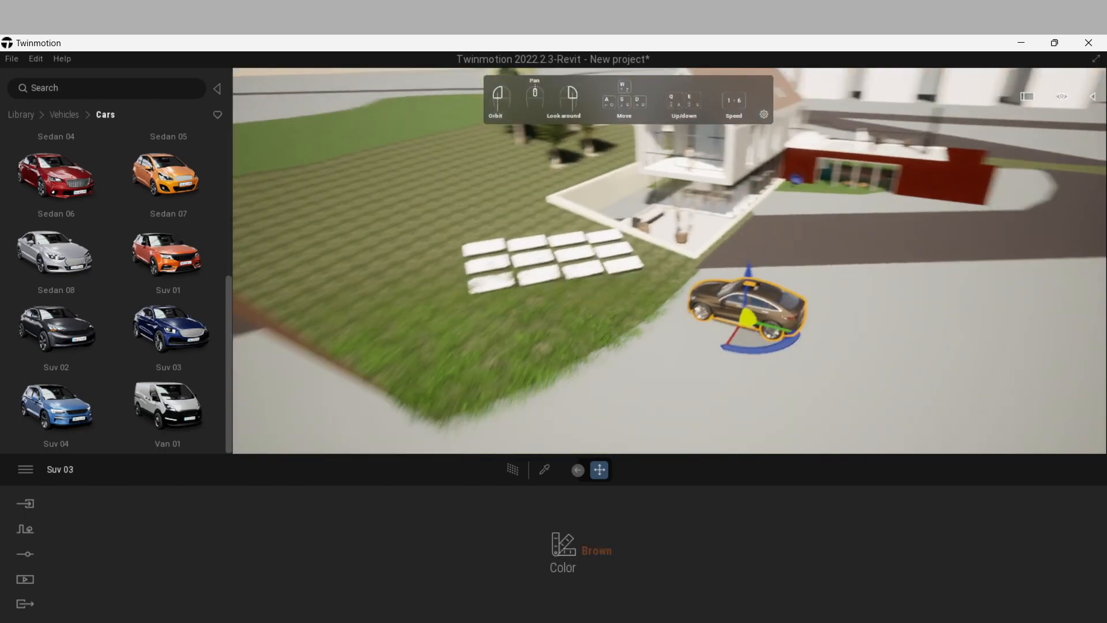
middle_drag(926, 328, 777, 321)
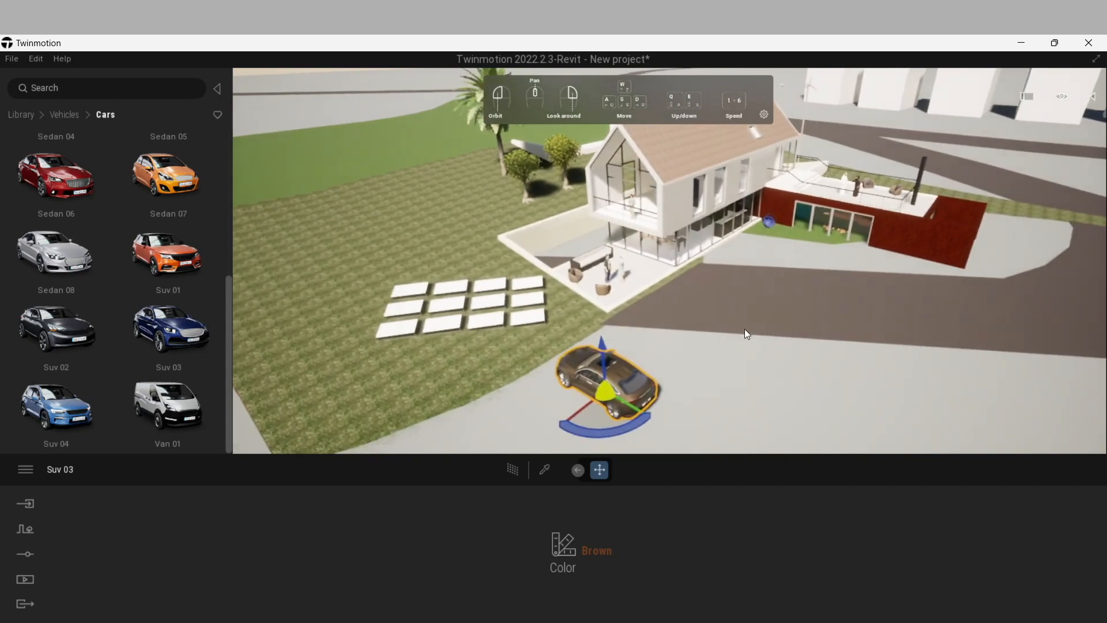
drag(723, 353, 720, 414)
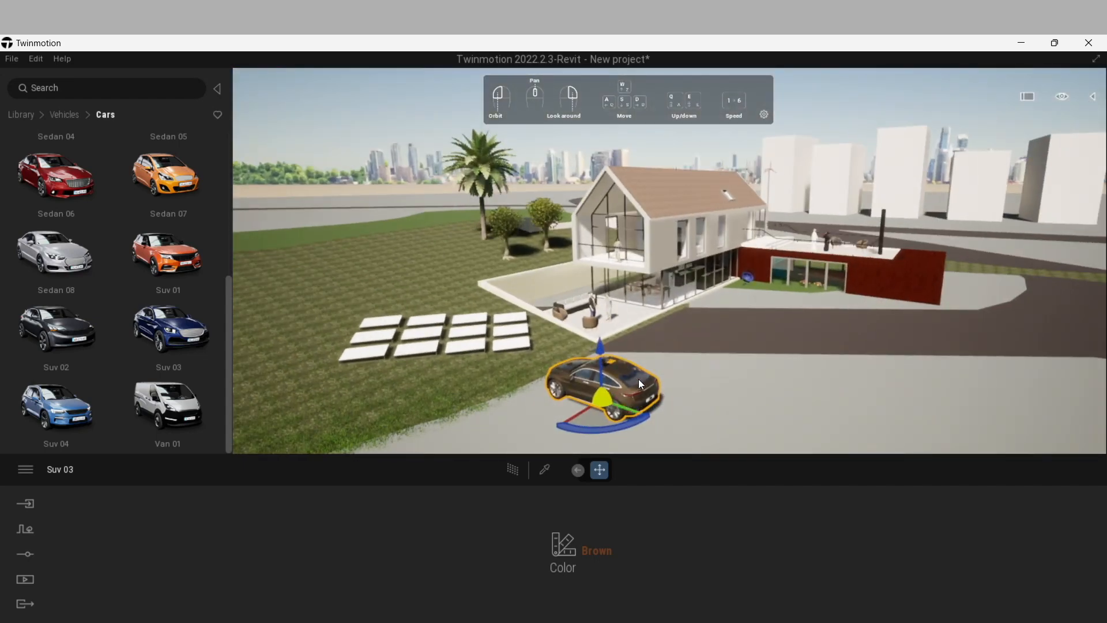
click(565, 542)
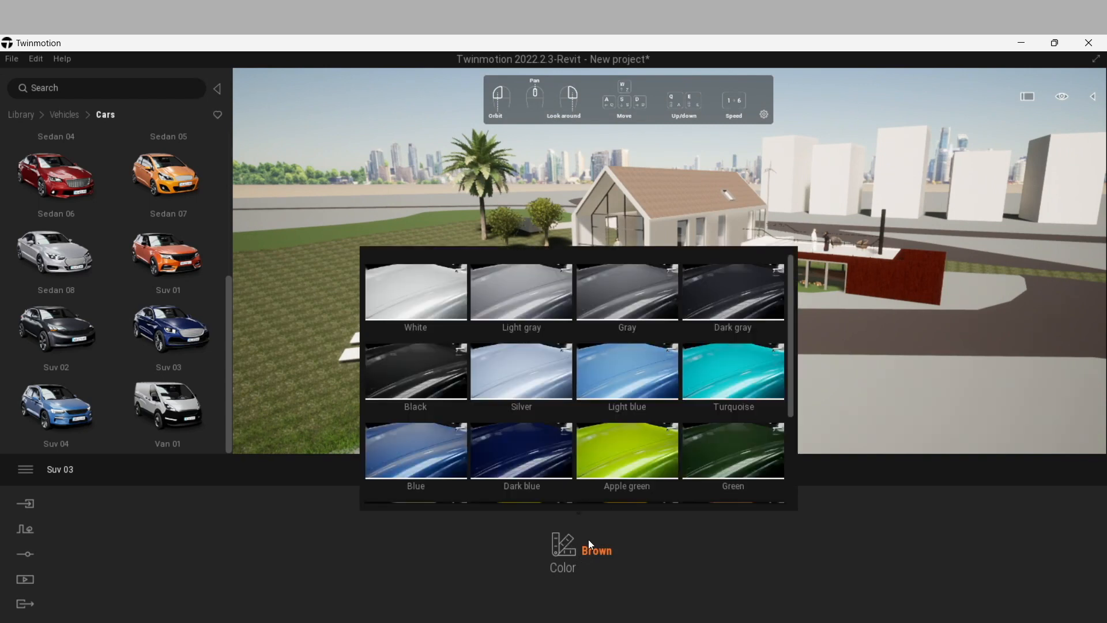
click(604, 375)
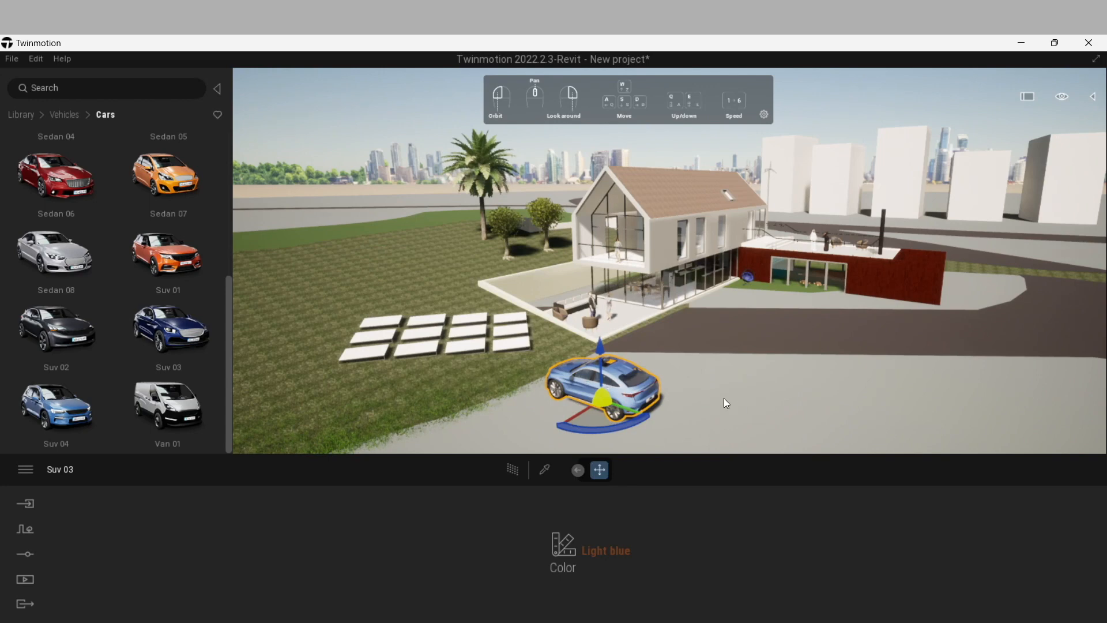
click(702, 382)
Step: Place a Sedan 08 car on the pavement beside the light blue SUV and set its color to Light gray
scroll(665, 374, down, 3)
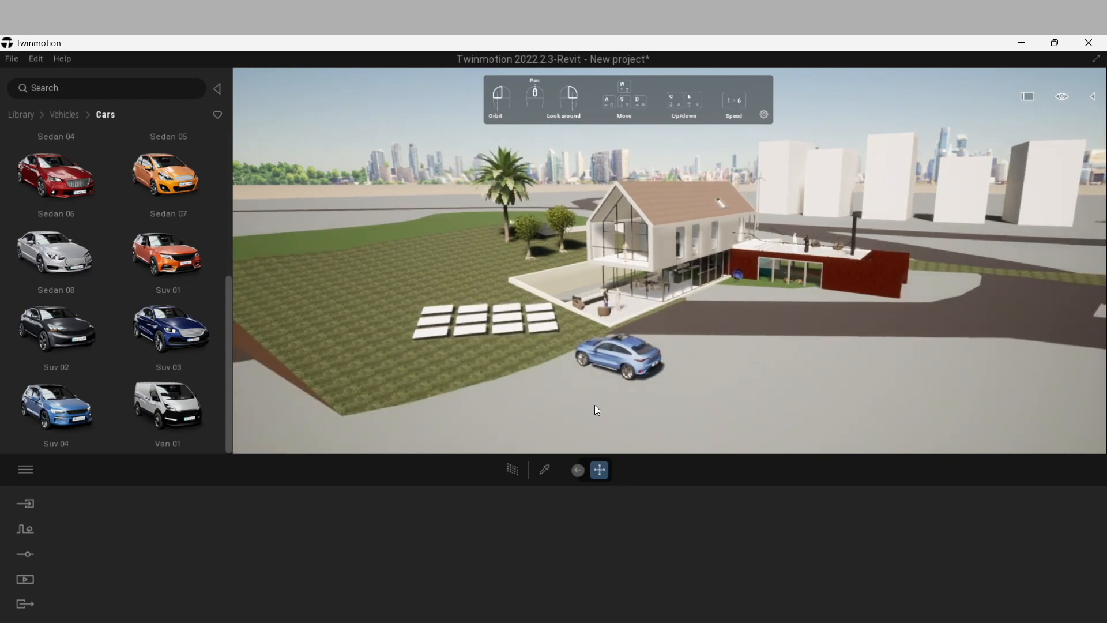
drag(598, 420, 655, 404)
mouse_move(122, 288)
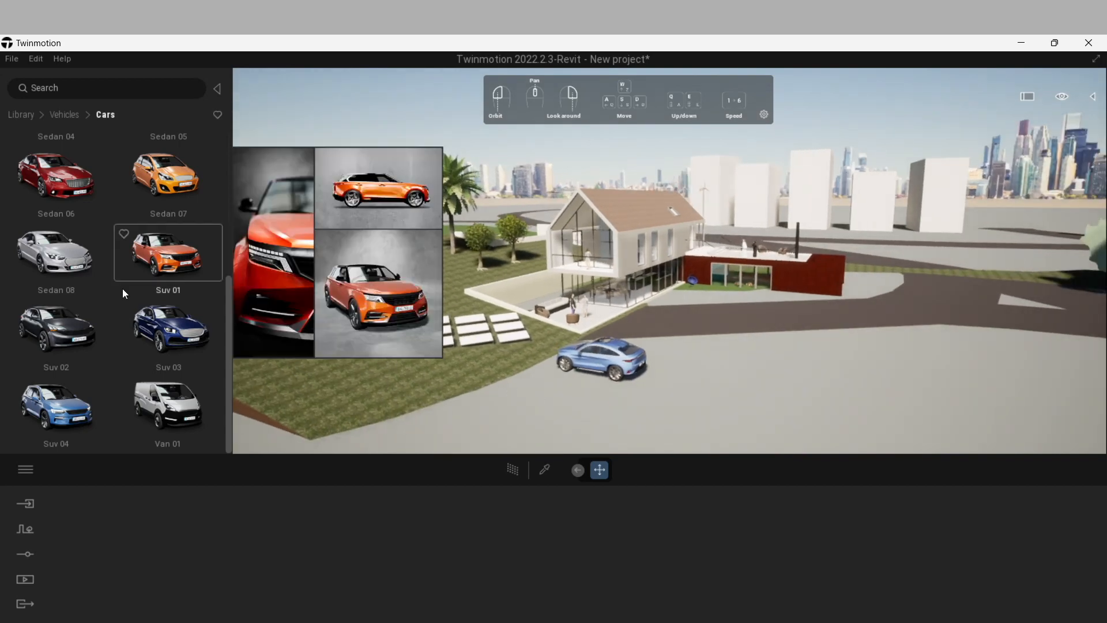
drag(51, 253, 556, 403)
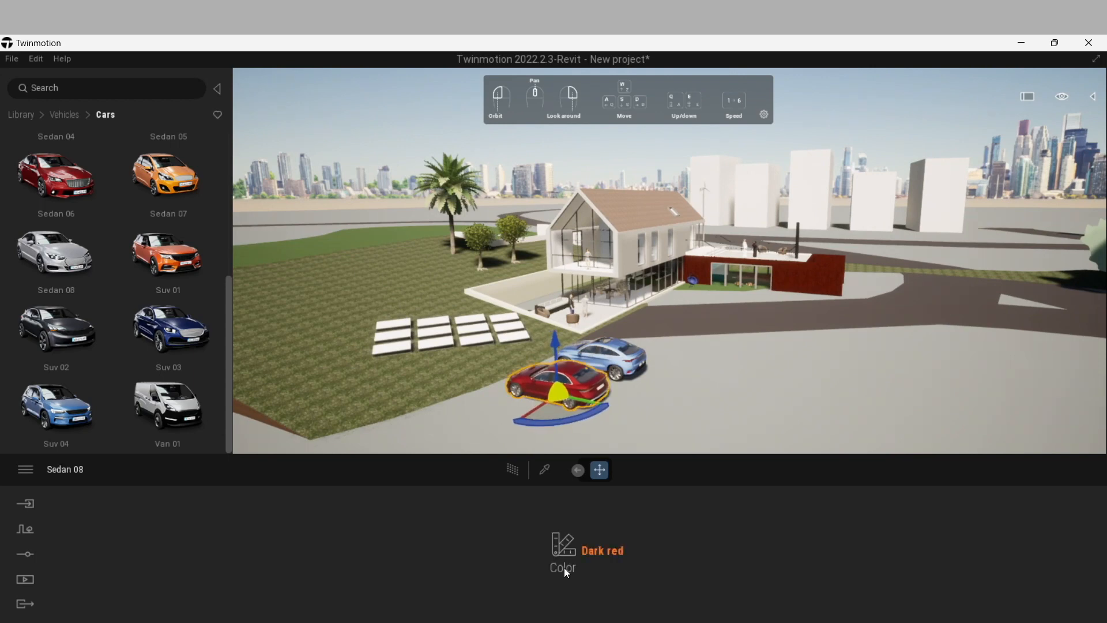
click(563, 553)
click(517, 293)
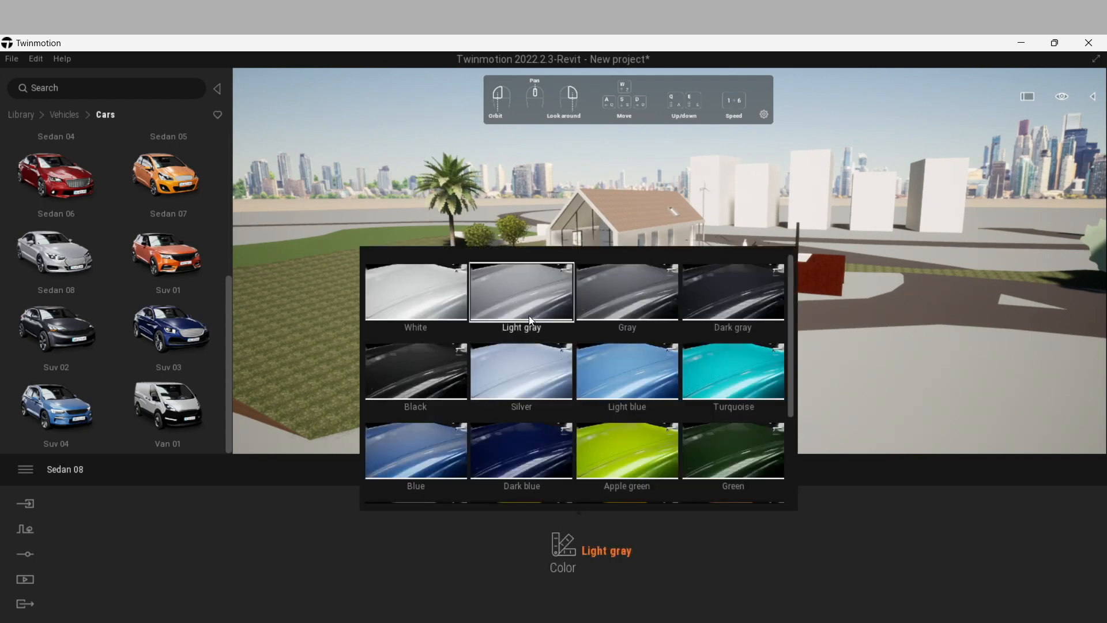
Step: Place a Motorbike 02 from the two-wheeled vehicles on the pavement beside the gray sedan and deselect it
click(649, 389)
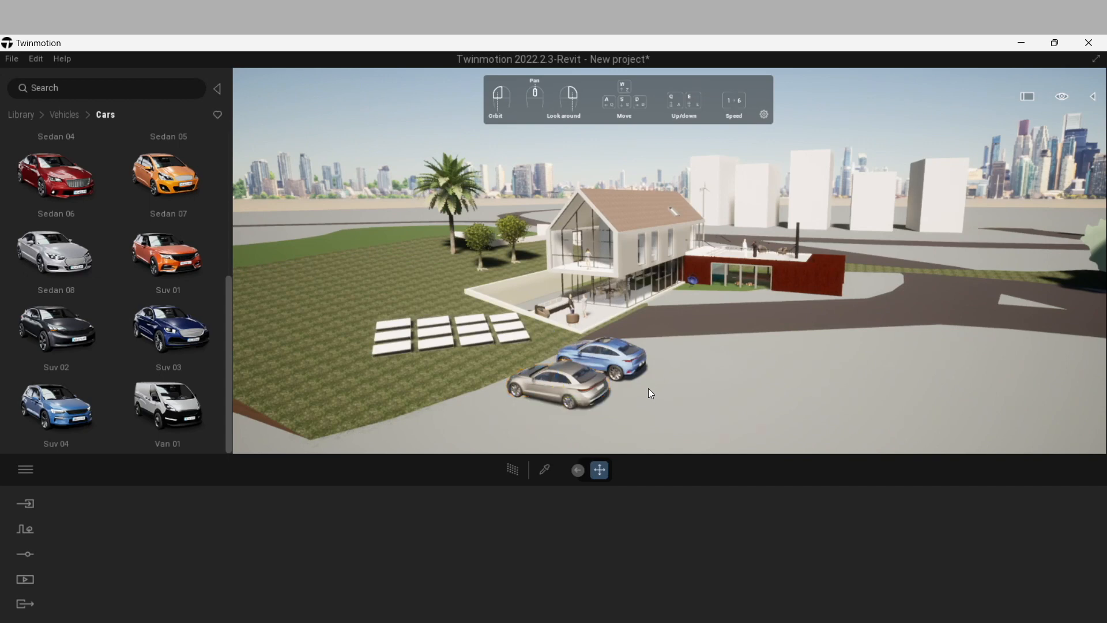
drag(648, 392, 666, 382)
drag(821, 370, 767, 332)
middle_drag(767, 332, 764, 297)
scroll(740, 321, up, 3)
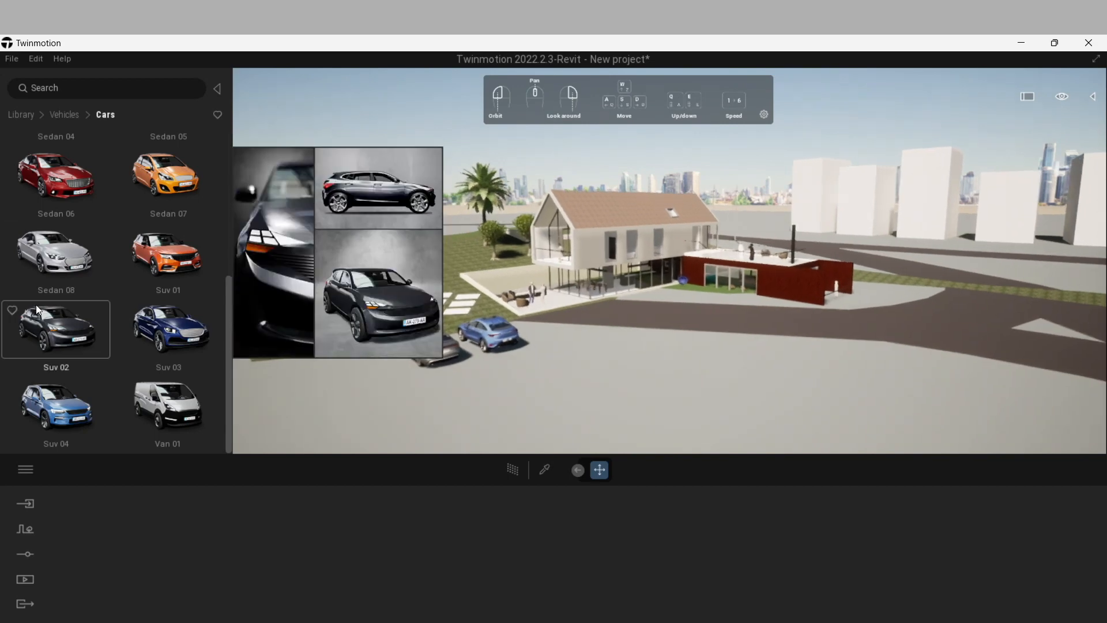
click(65, 115)
click(60, 329)
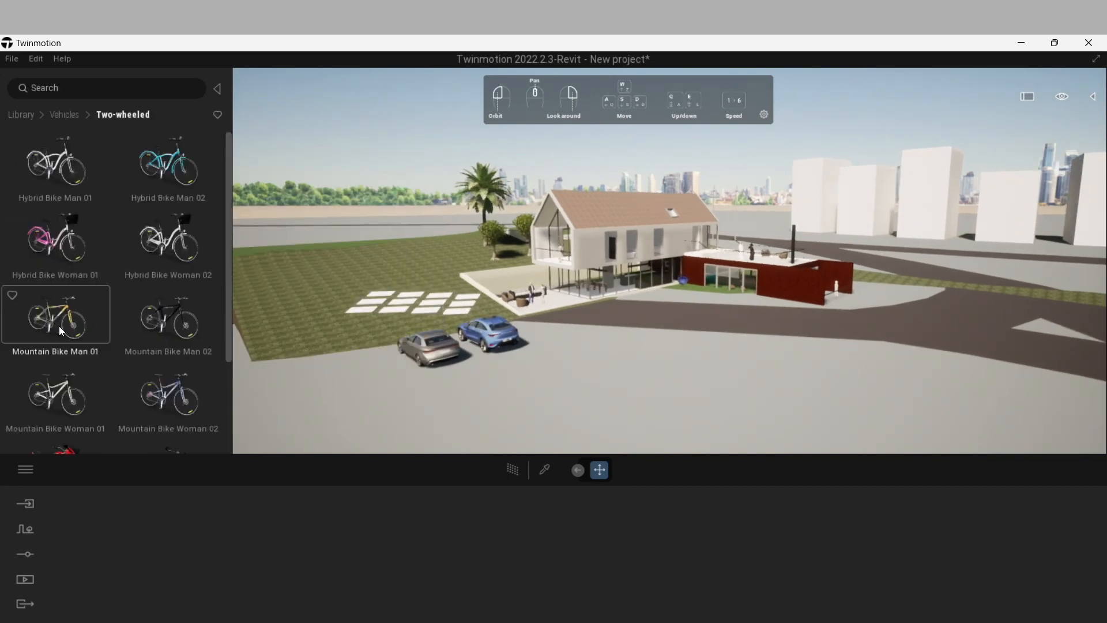
scroll(75, 306, down, 3)
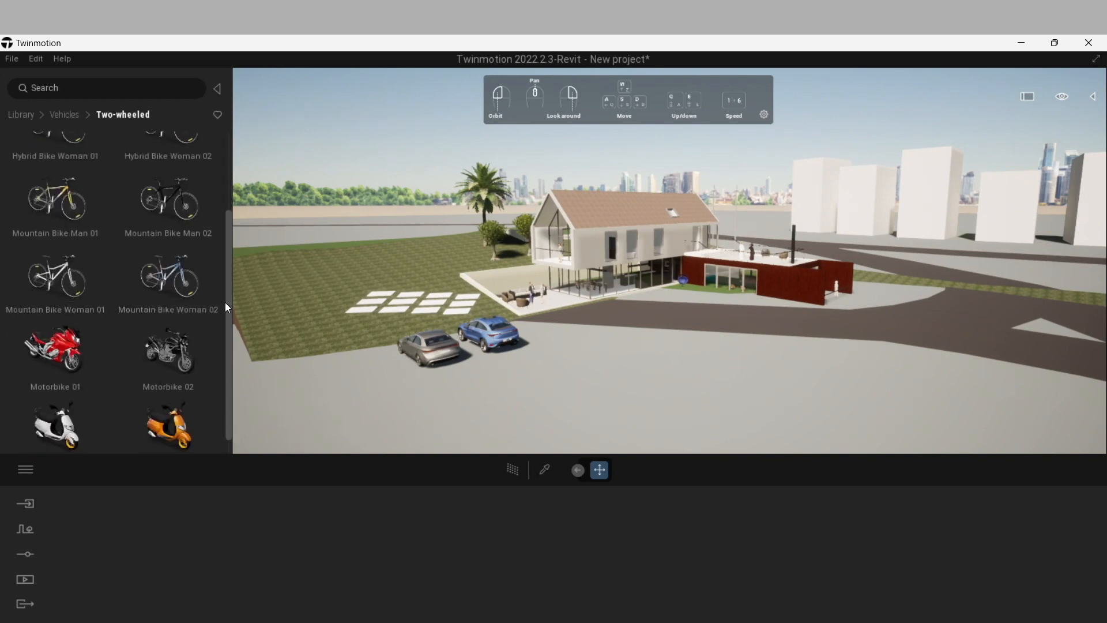
drag(160, 352, 379, 376)
click(406, 400)
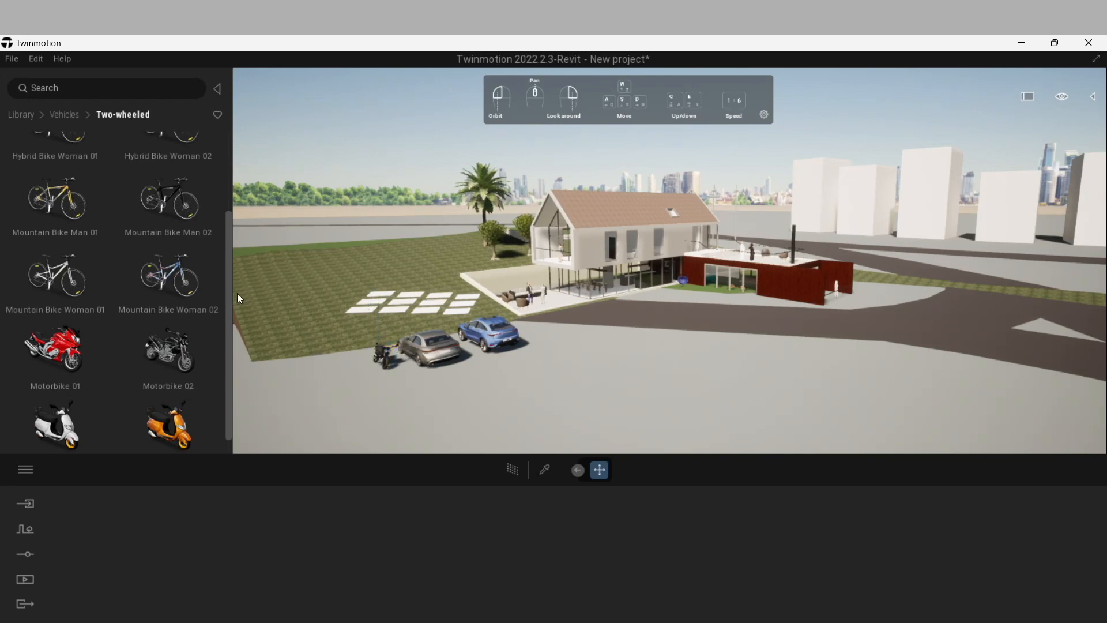
Step: Place a Crane Animated from the construction machines on the open ground near the parked vehicles
scroll(78, 163, up, 2)
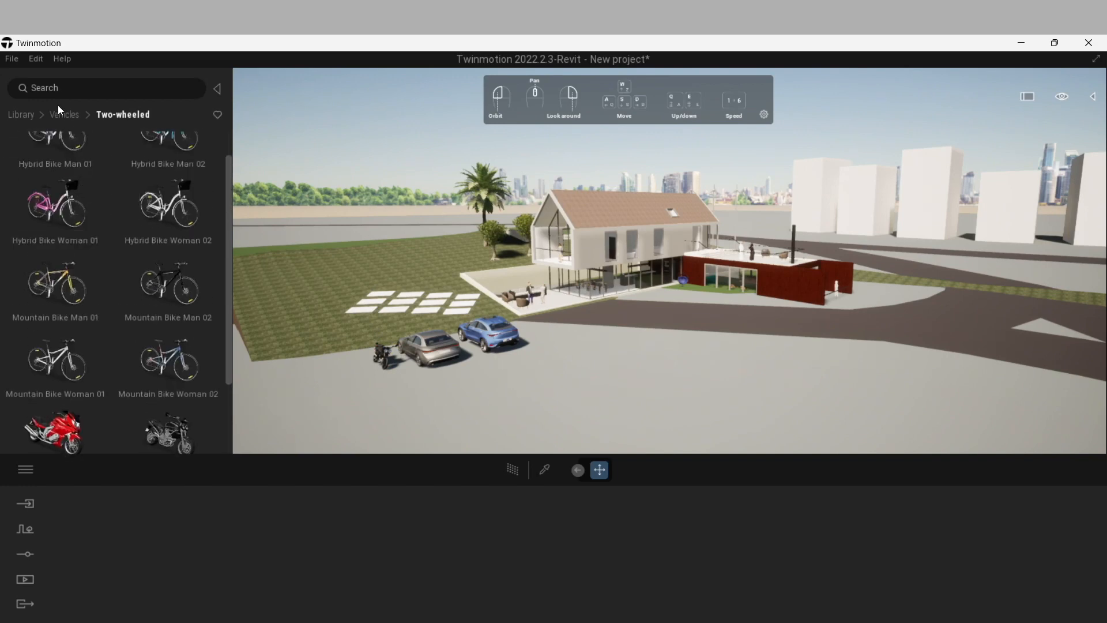
click(69, 117)
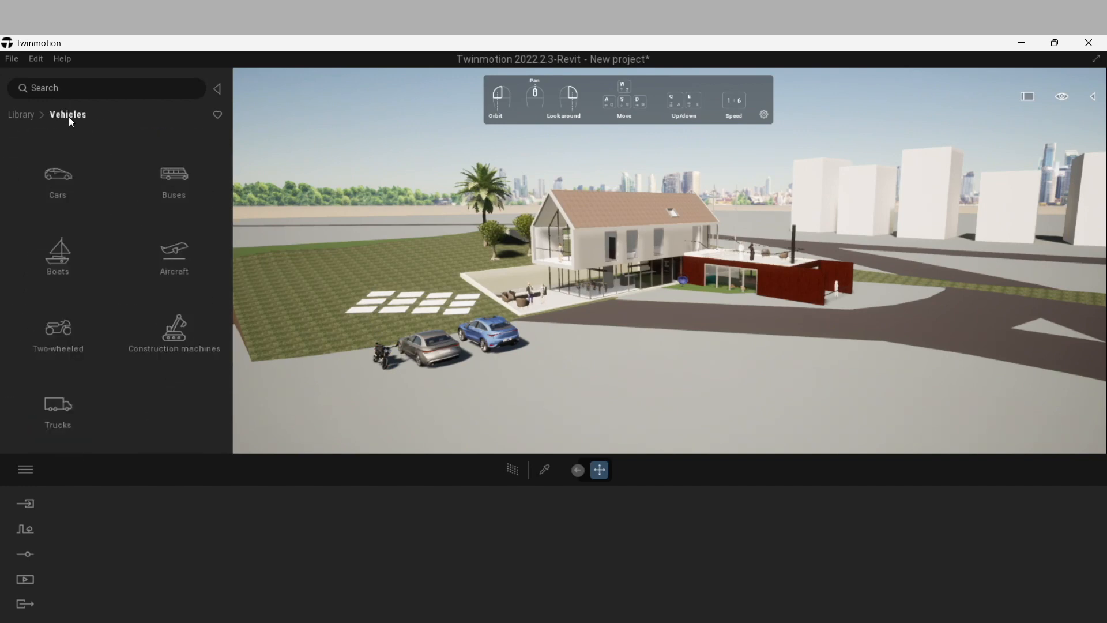
scroll(298, 315, down, 4)
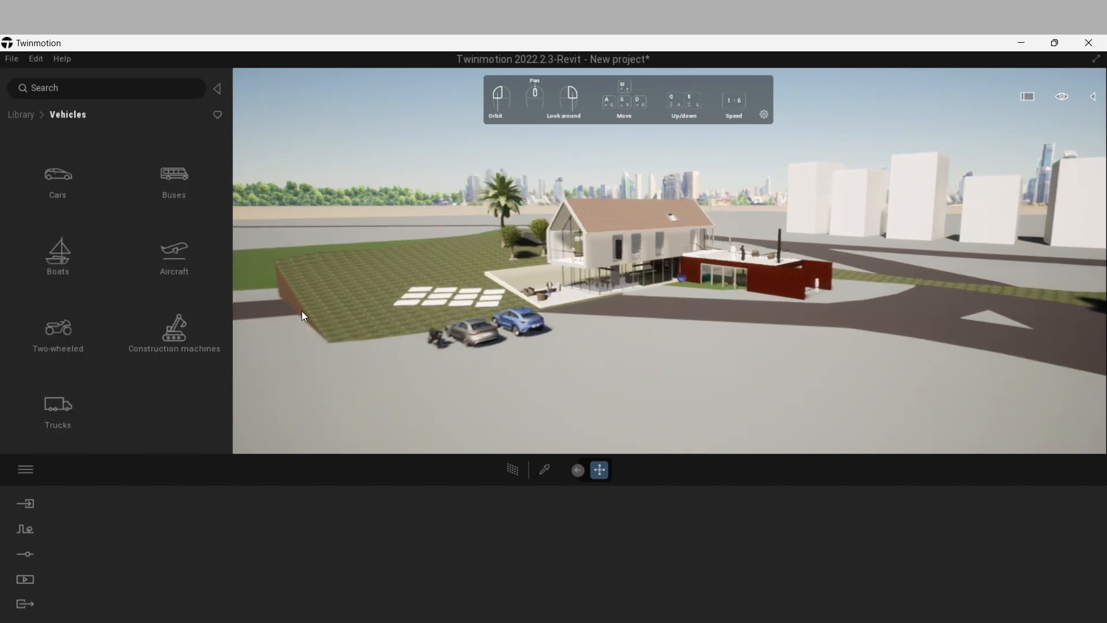
scroll(302, 312, down, 3)
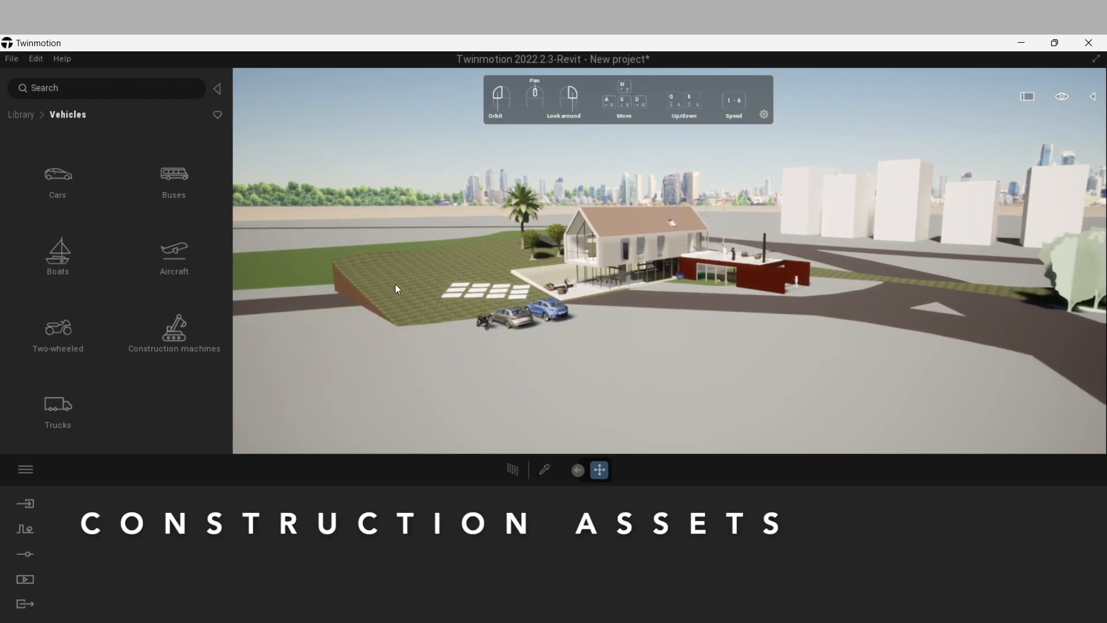
click(188, 325)
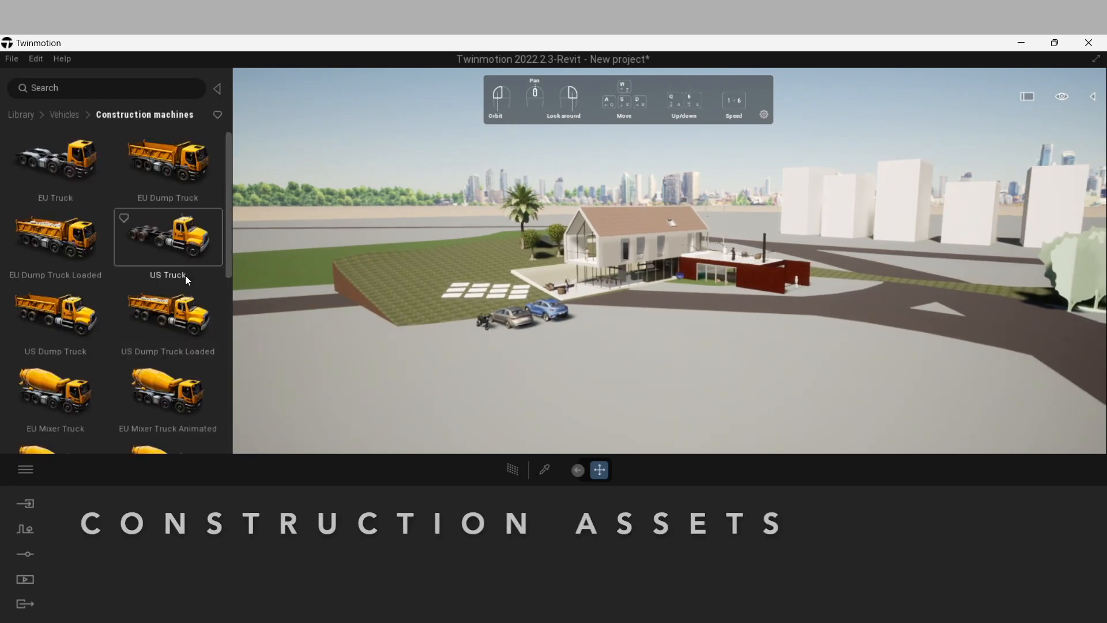
drag(229, 184, 232, 334)
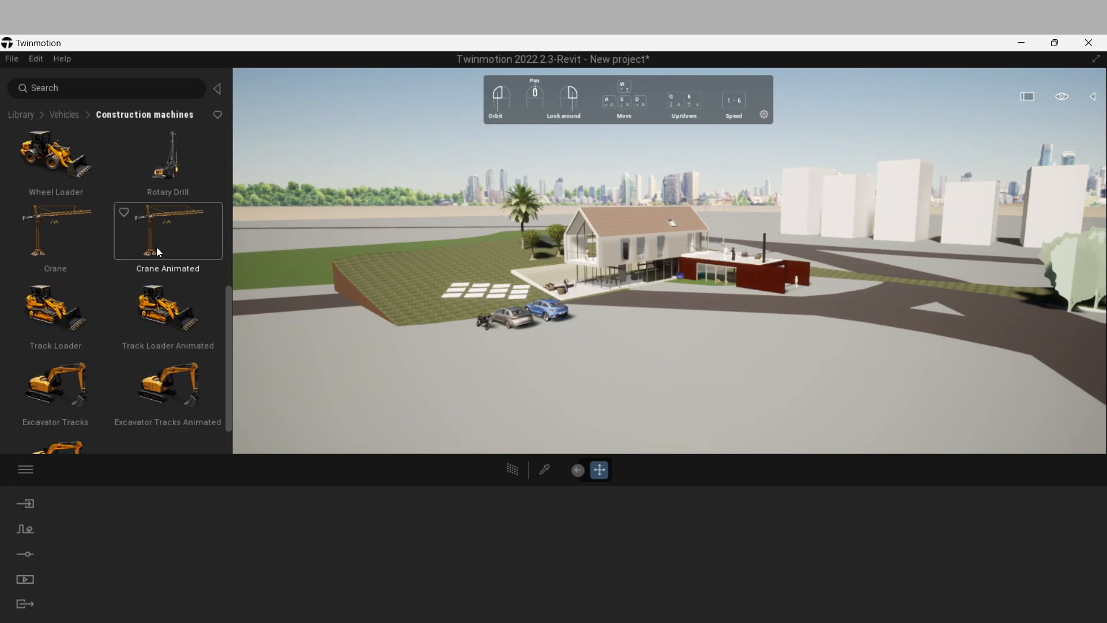
scroll(157, 247, up, 3)
drag(398, 313, 238, 355)
scroll(409, 341, down, 5)
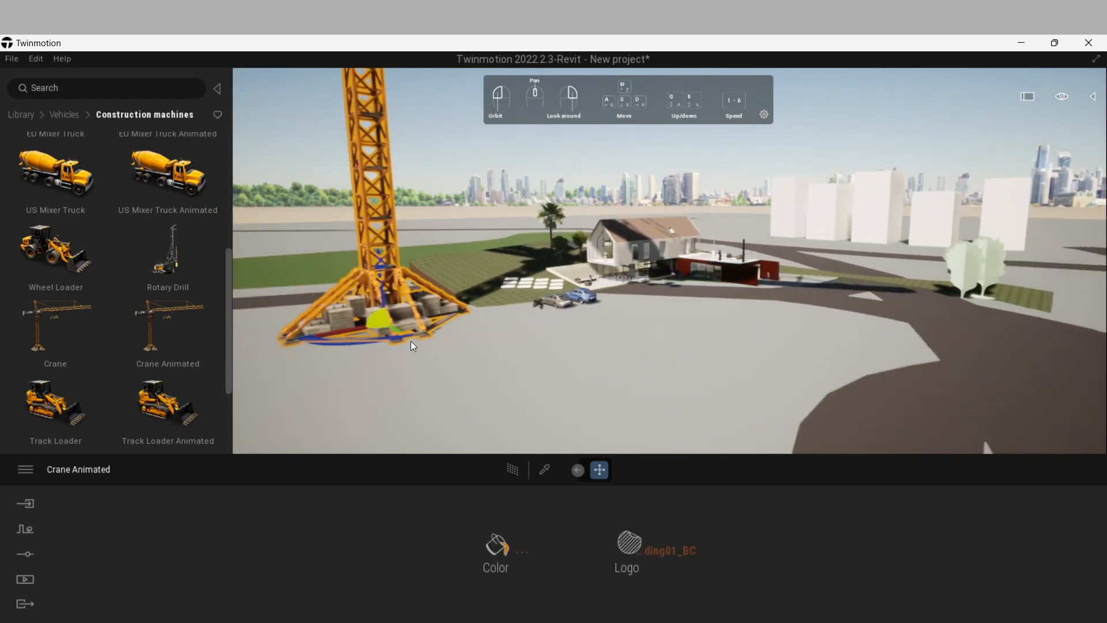
Step: Deselect the animated crane and examine its tower, jib and hook from above and from farther away
scroll(409, 341, down, 3)
middle_drag(646, 258, 623, 303)
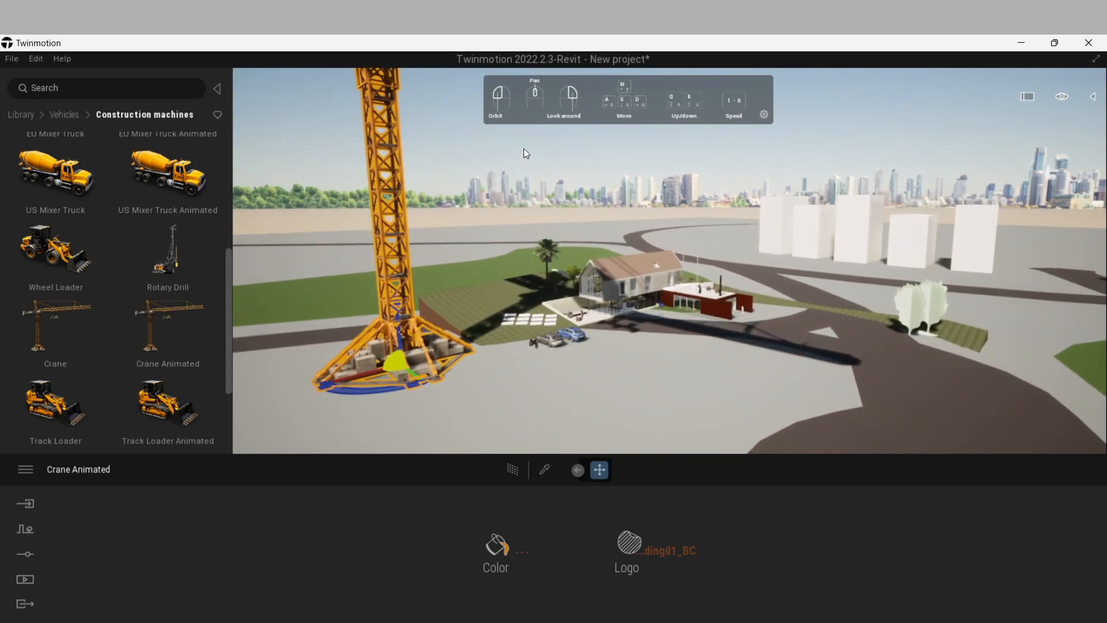
scroll(524, 153, up, 5)
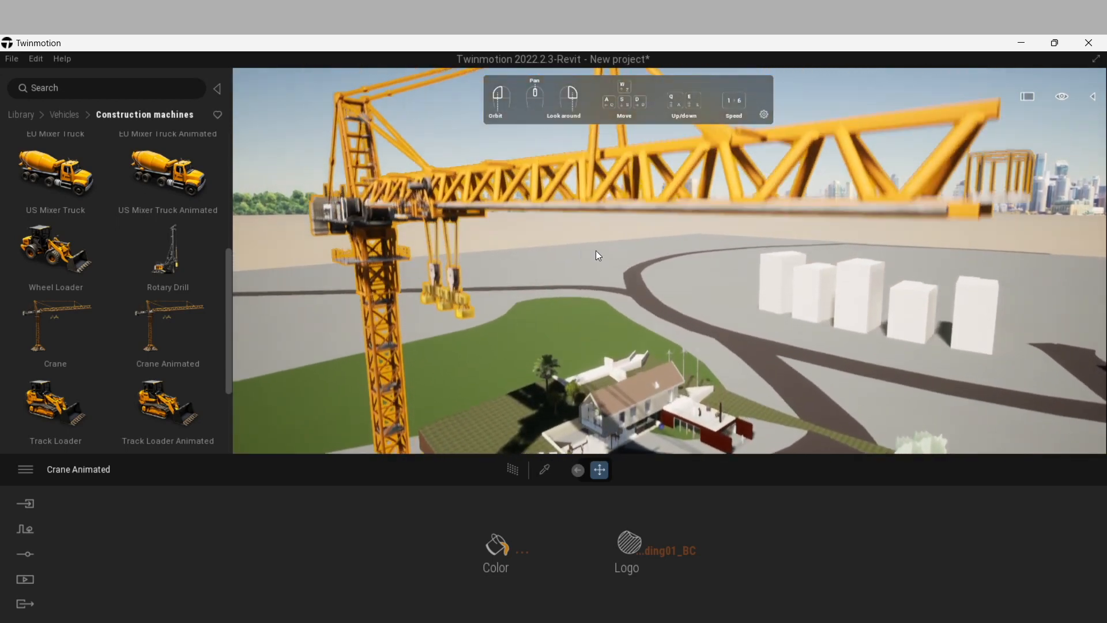
key(Escape)
scroll(433, 335, down, 5)
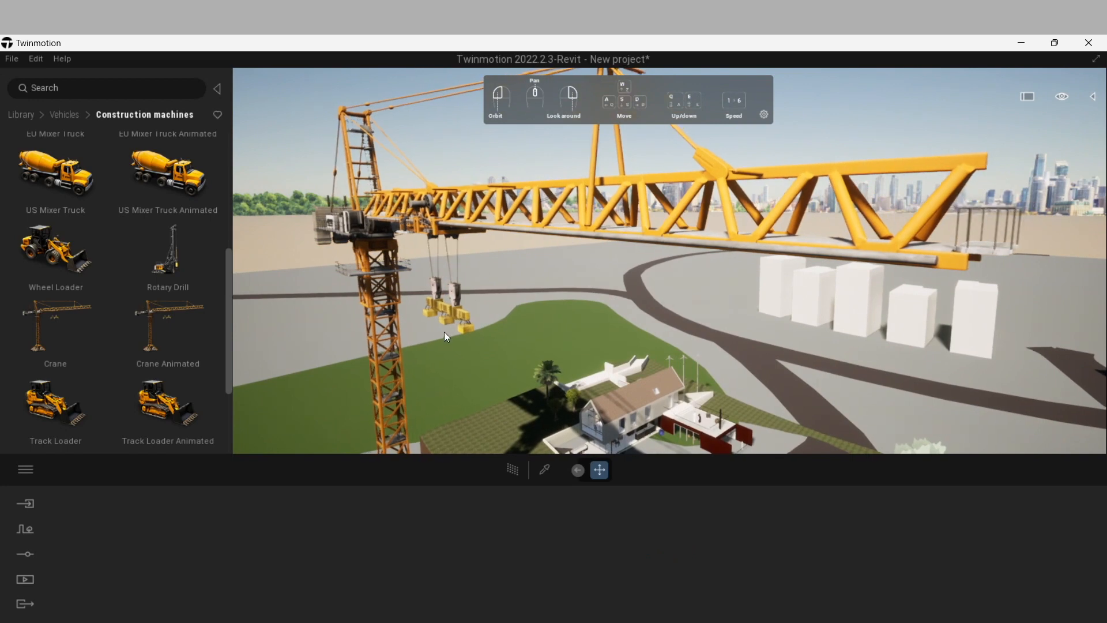
scroll(510, 364, down, 5)
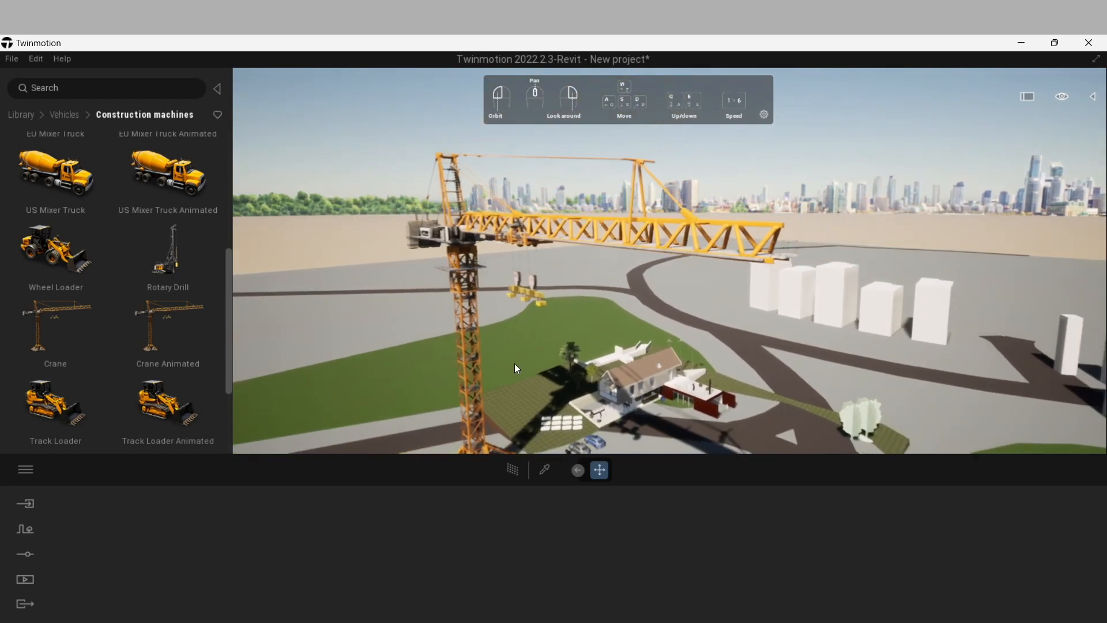
scroll(581, 362, down, 2)
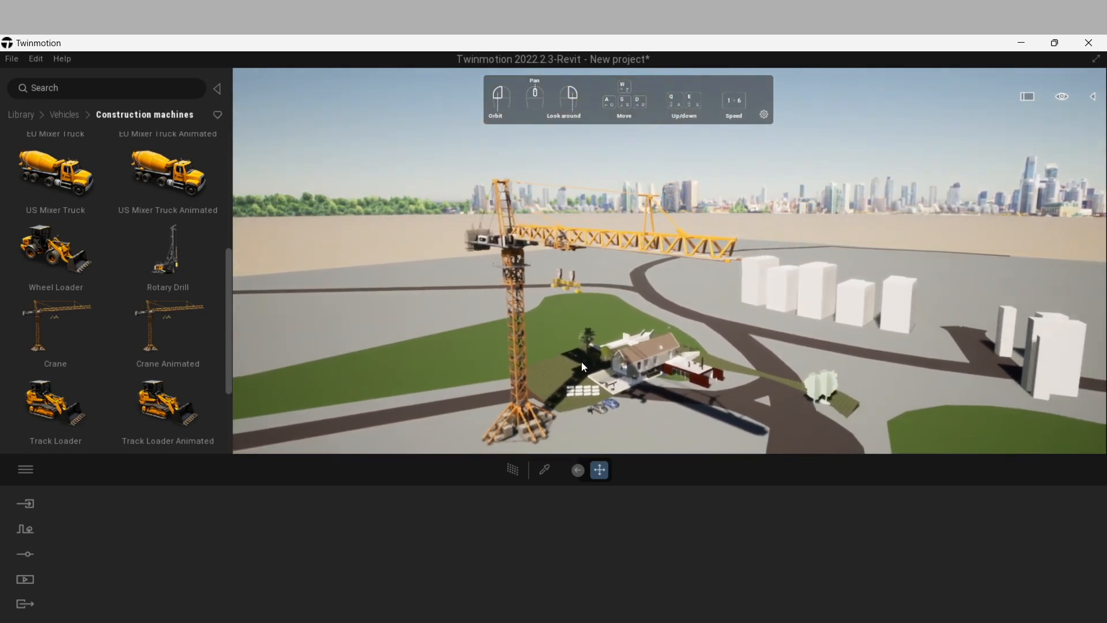
Step: Delete the animated crane from the scene
drag(627, 423, 709, 419)
mouse_move(522, 368)
mouse_down()
mouse_move(522, 329)
mouse_move(522, 369)
mouse_up()
click(500, 254)
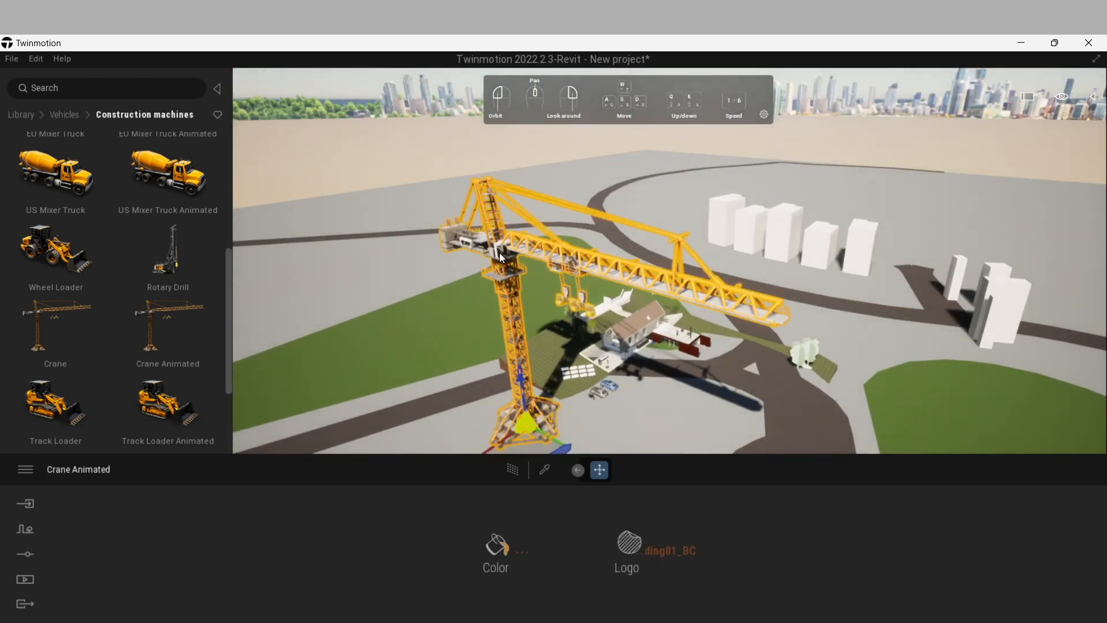
key(Delete)
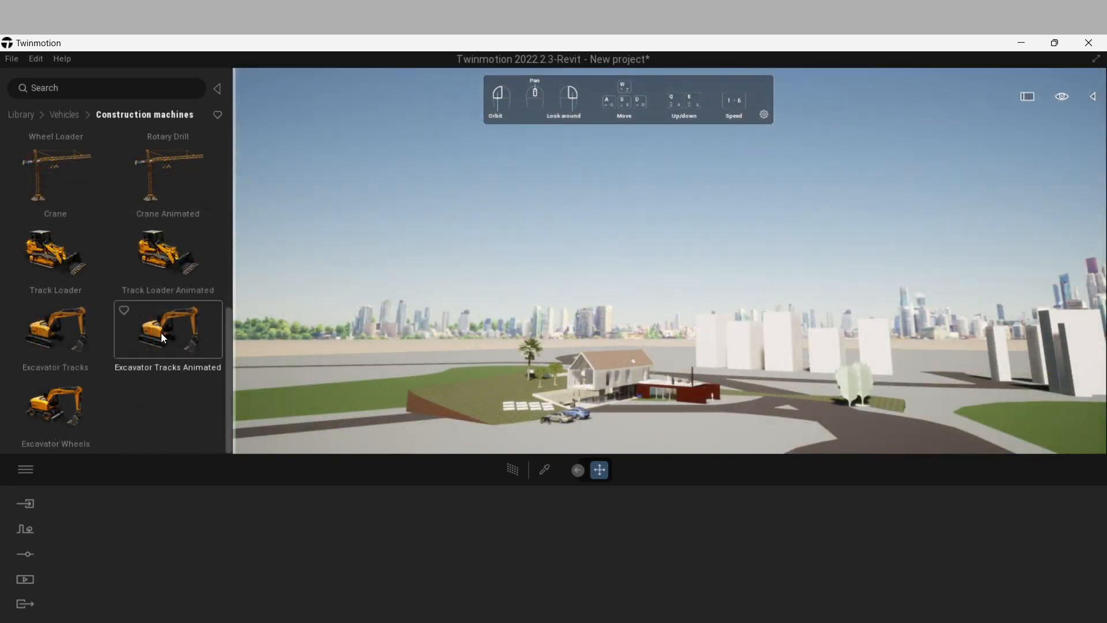
Step: Place an Excavator Tracks Animated on the open ground near the parked vehicles and deselect it
drag(161, 334, 399, 434)
click(539, 437)
scroll(493, 399, down, 3)
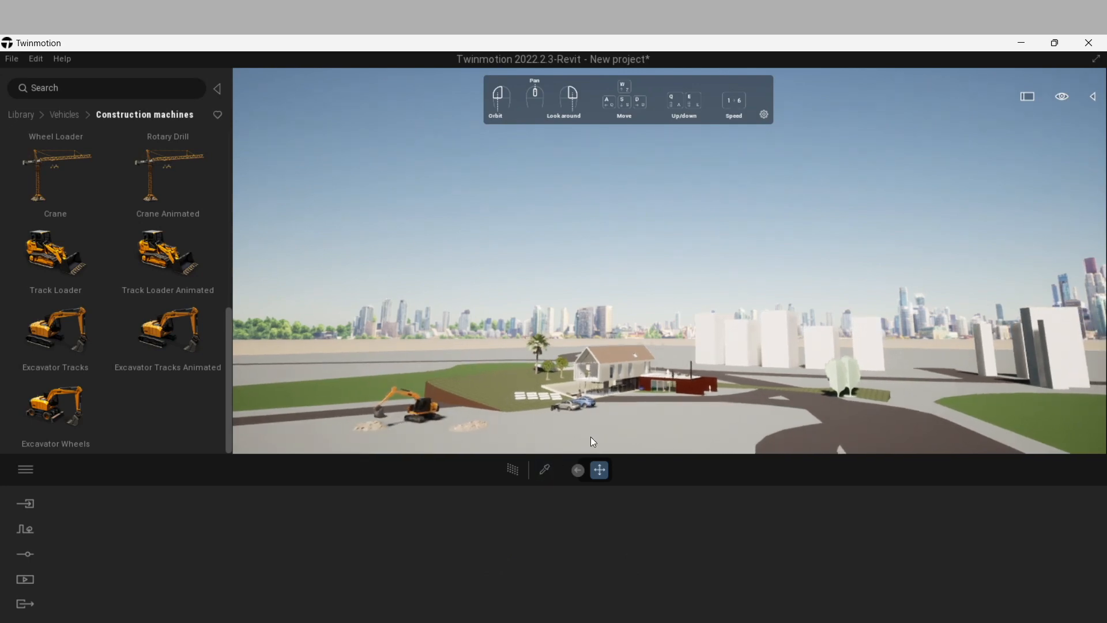
drag(646, 439, 647, 434)
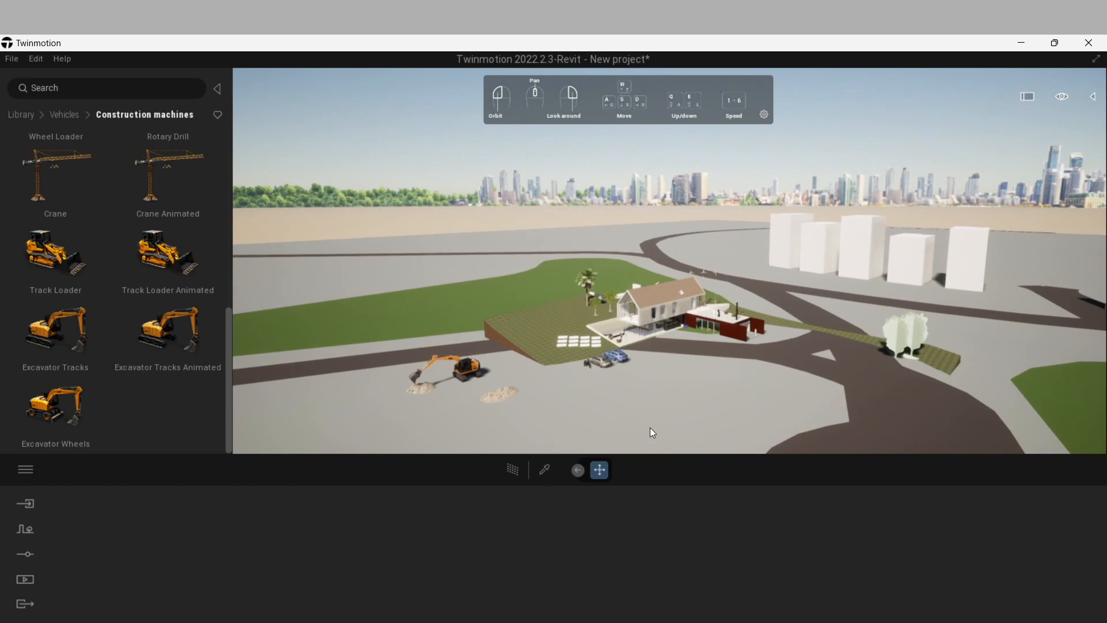
scroll(702, 378, down, 3)
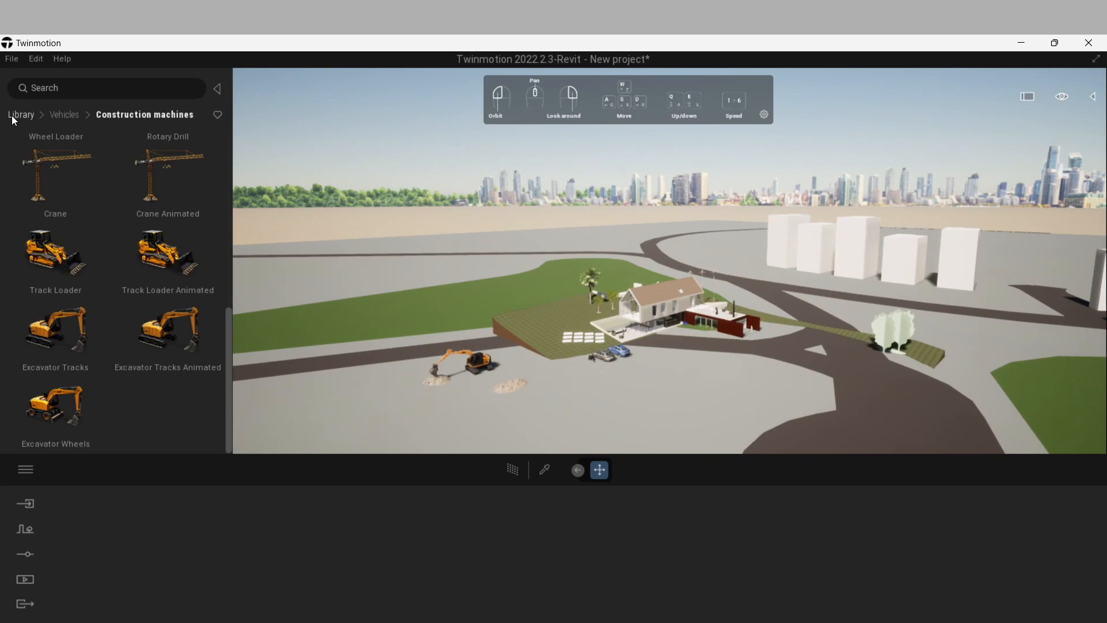
Step: Place a City bus 01 from the bus library on the road behind the house and deselect it
click(64, 115)
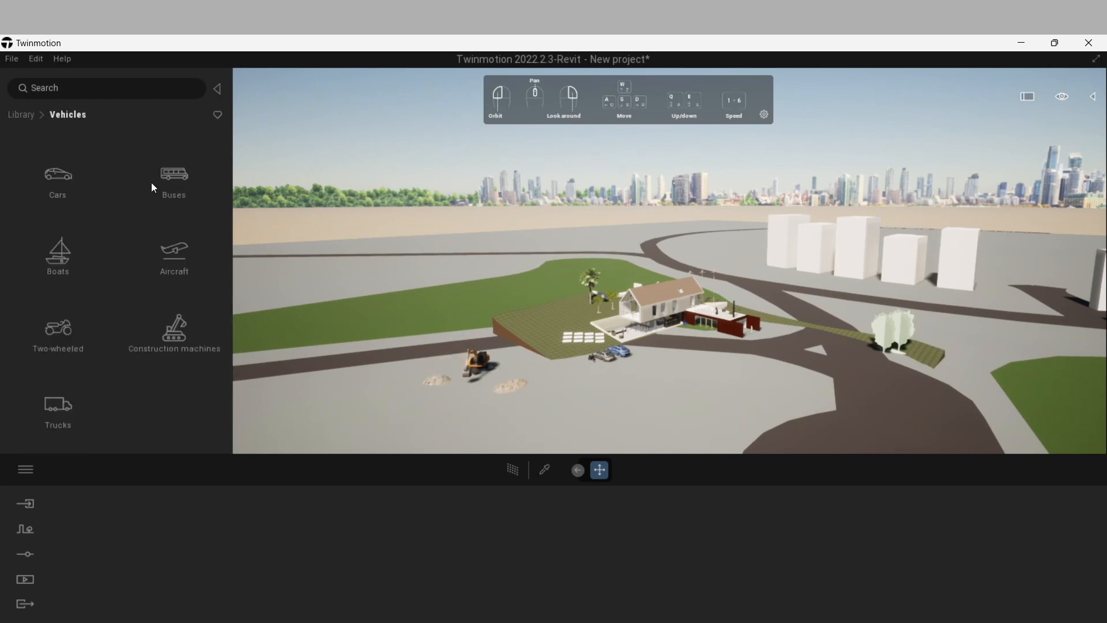
click(191, 182)
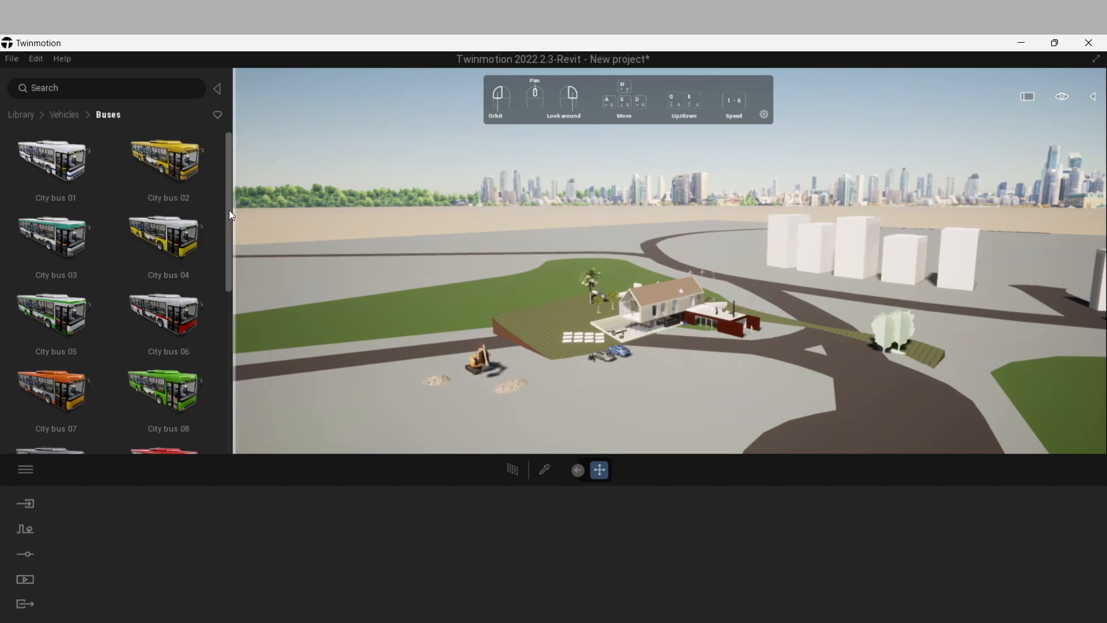
drag(227, 219, 255, 388)
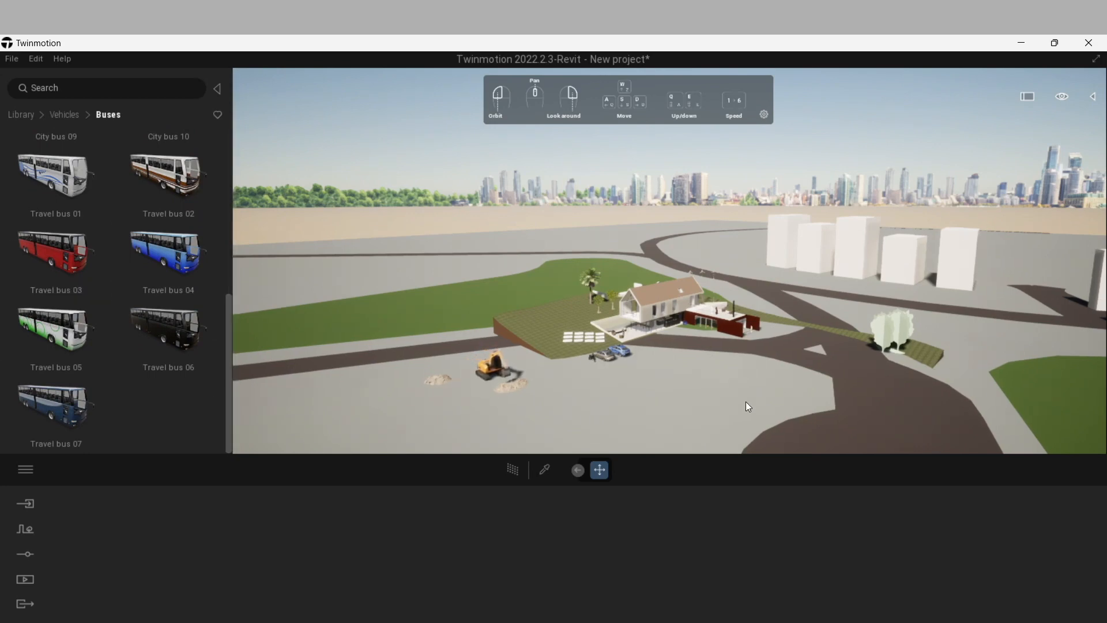
scroll(743, 392, down, 2)
drag(225, 358, 239, 201)
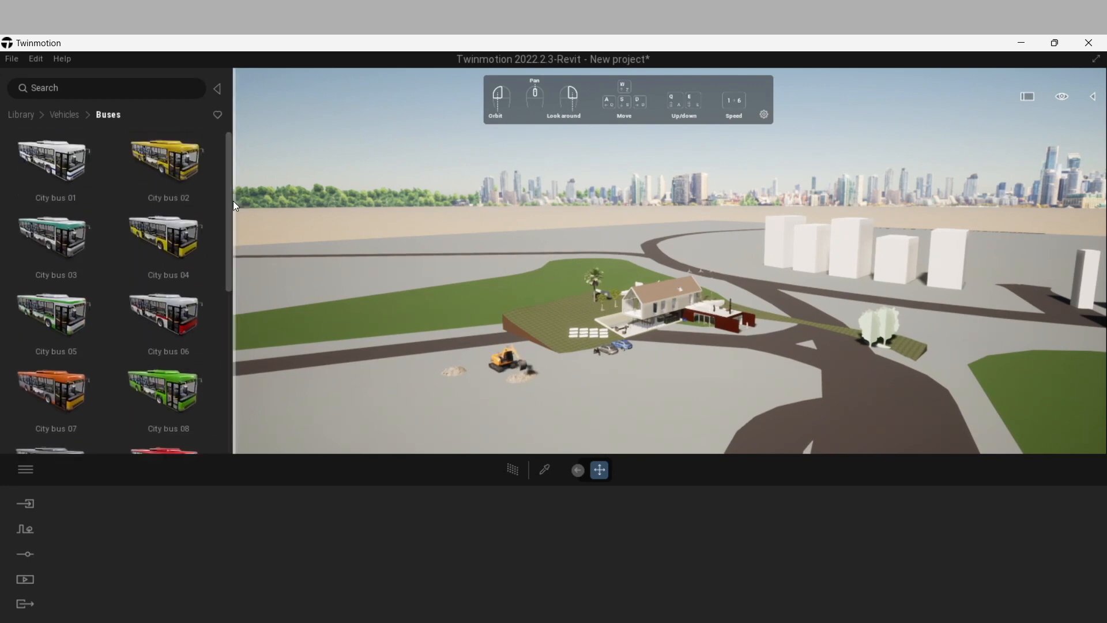
drag(54, 164, 773, 295)
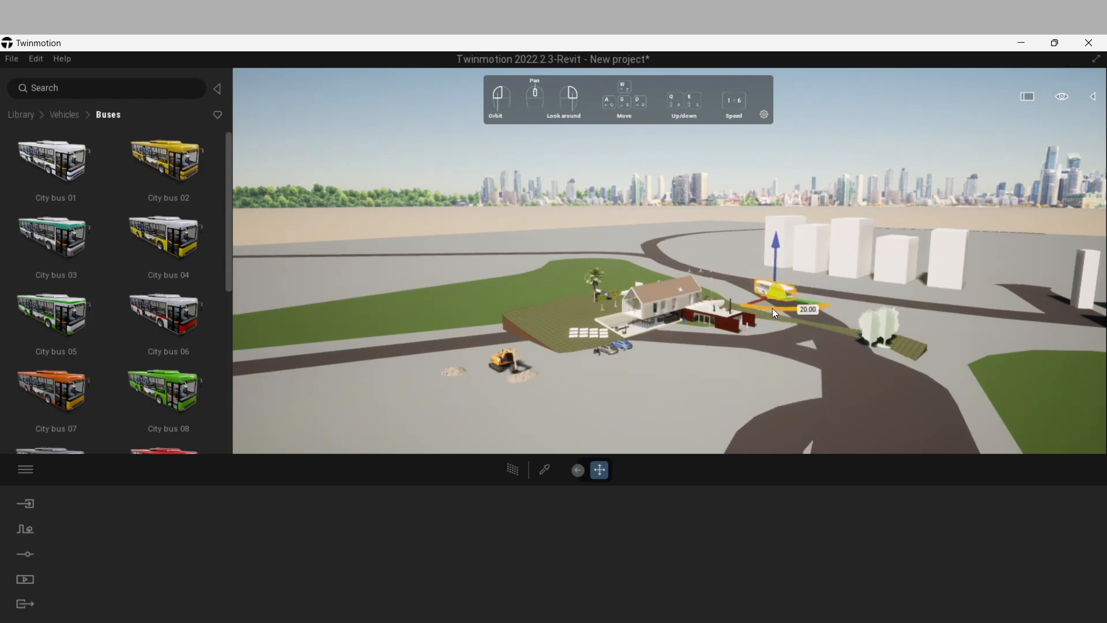
click(788, 378)
click(774, 293)
click(813, 369)
Step: Examine the house, roads and placed vehicles from above and return to the main library categories
scroll(780, 298, up, 4)
drag(831, 428, 818, 403)
scroll(819, 395, down, 3)
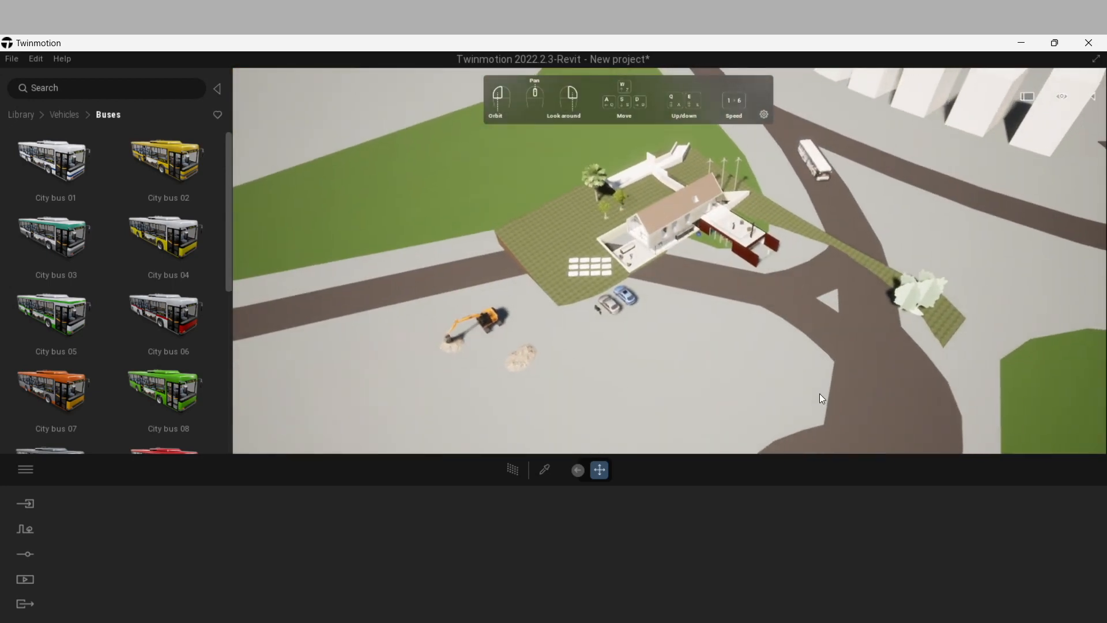
scroll(820, 391, down, 2)
middle_drag(819, 389, 829, 368)
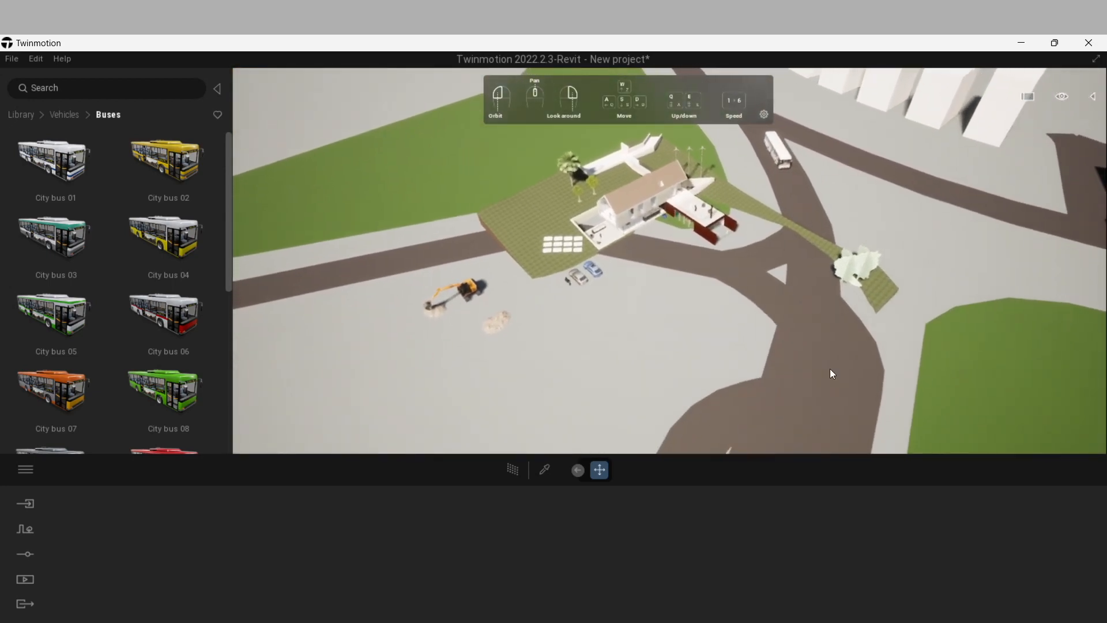
click(56, 118)
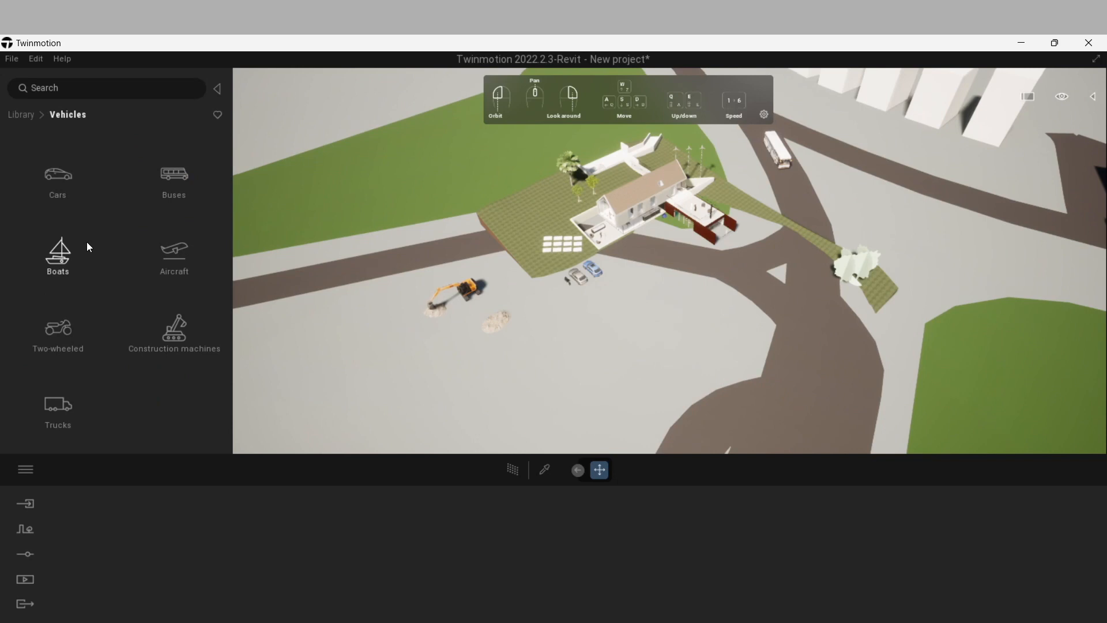
click(13, 114)
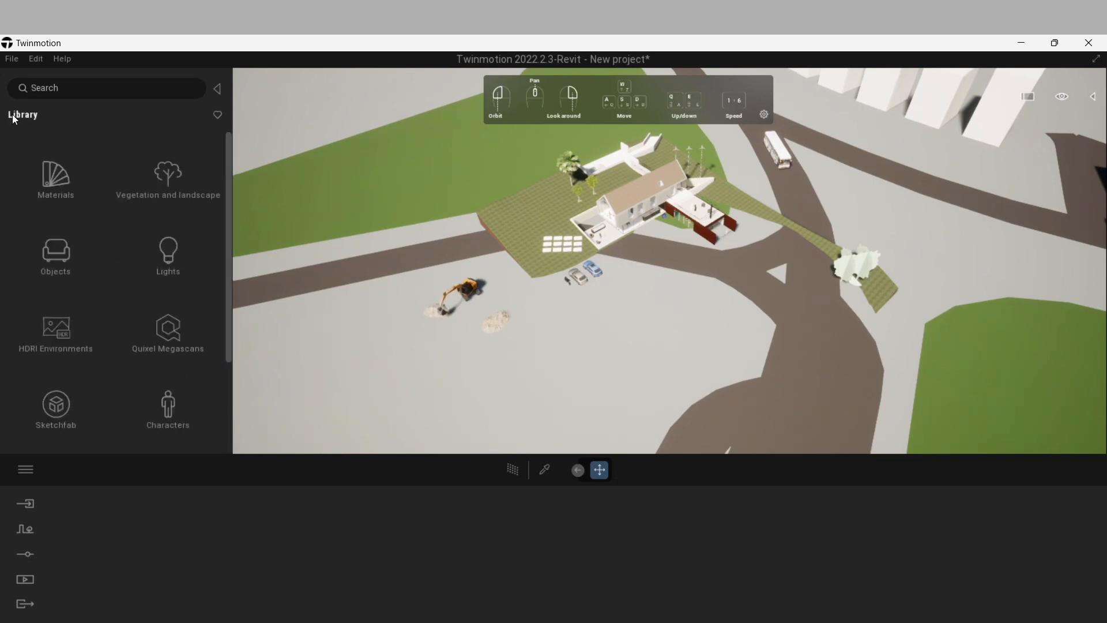
mouse_move(231, 194)
mouse_down()
mouse_move(248, 299)
mouse_move(229, 174)
mouse_up()
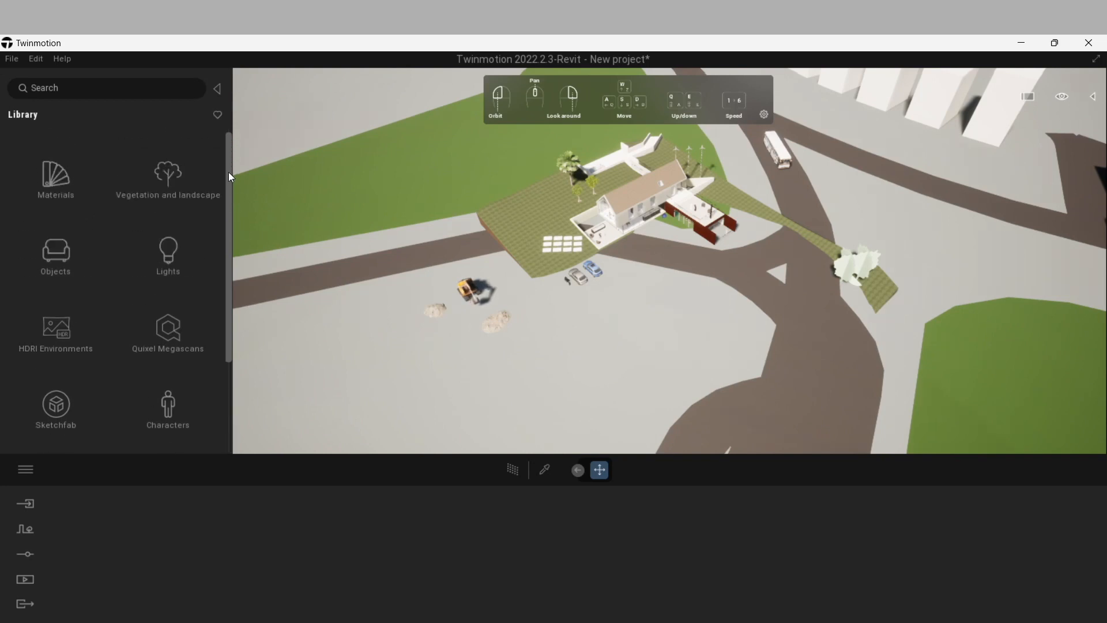
Step: Draw a vehicle path along the main road, from just below the bus past the house junction to beside the large warehouse
click(23, 528)
click(378, 547)
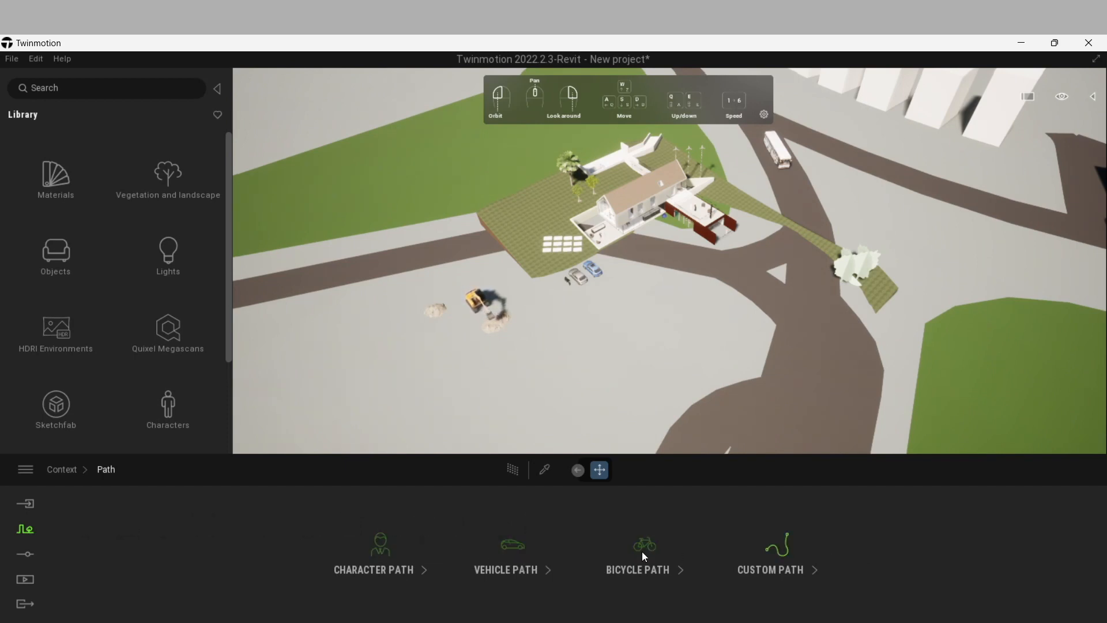
click(513, 545)
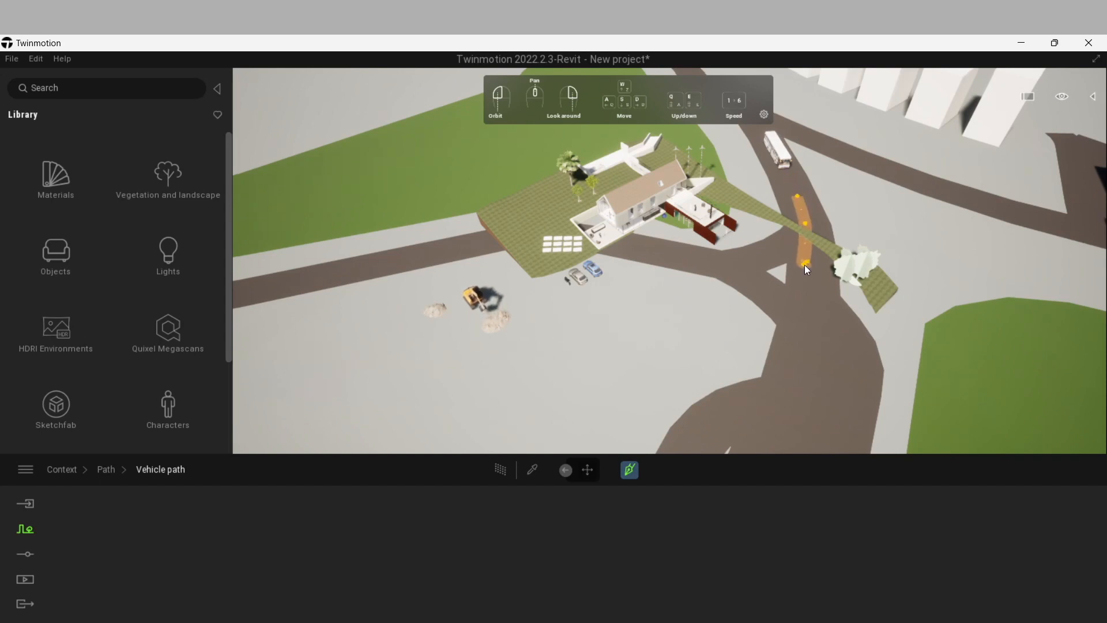
click(805, 265)
click(791, 347)
middle_drag(787, 372, 789, 318)
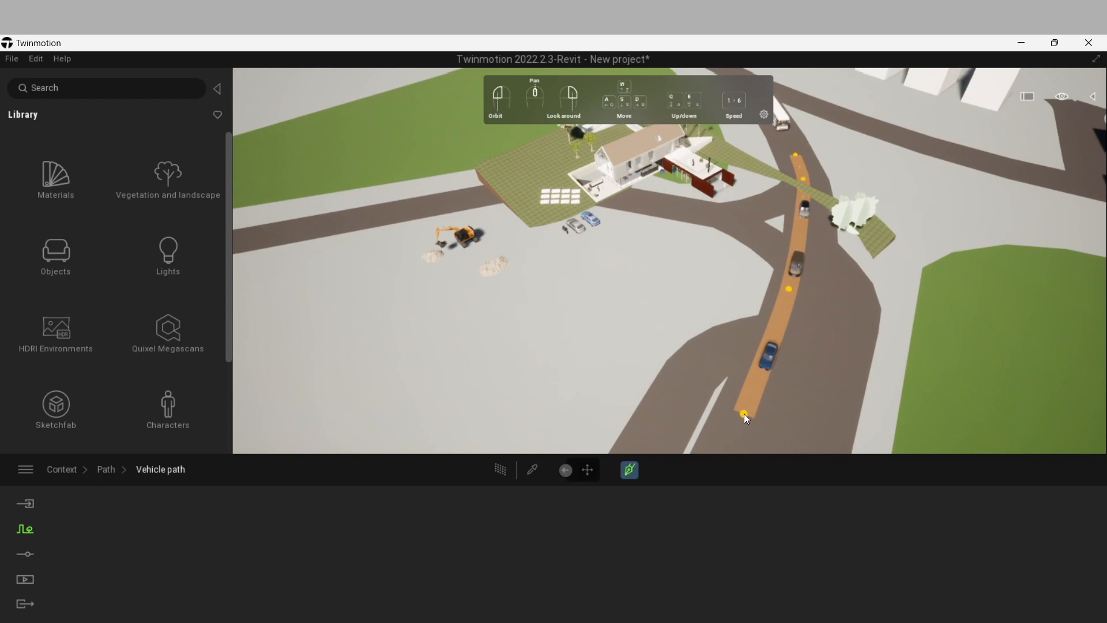
scroll(744, 414, down, 3)
key(s)
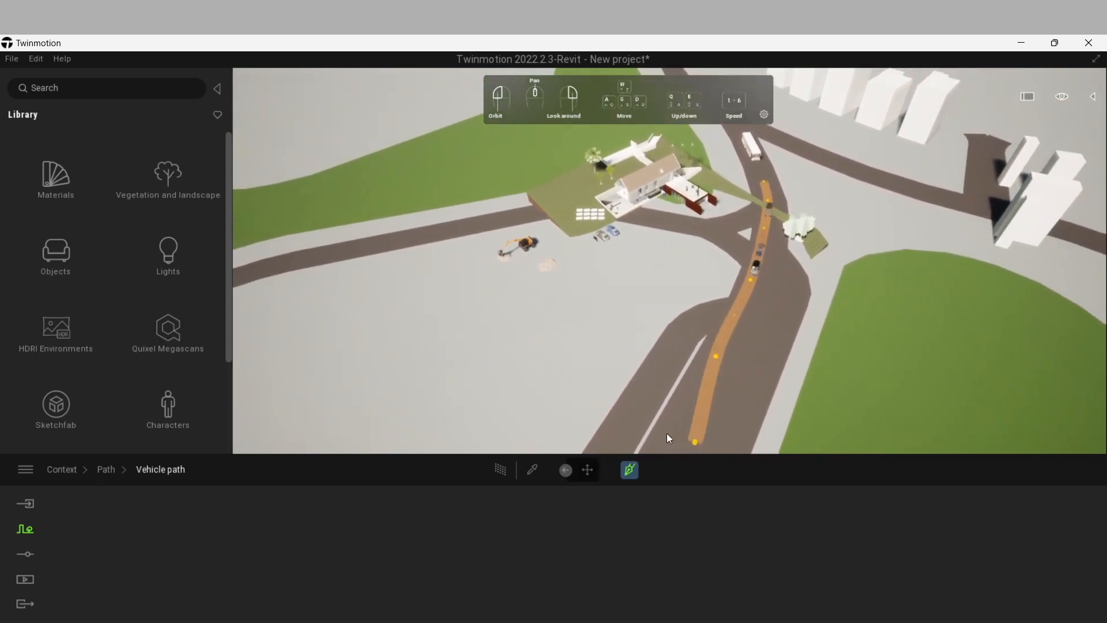
scroll(677, 407, down, 3)
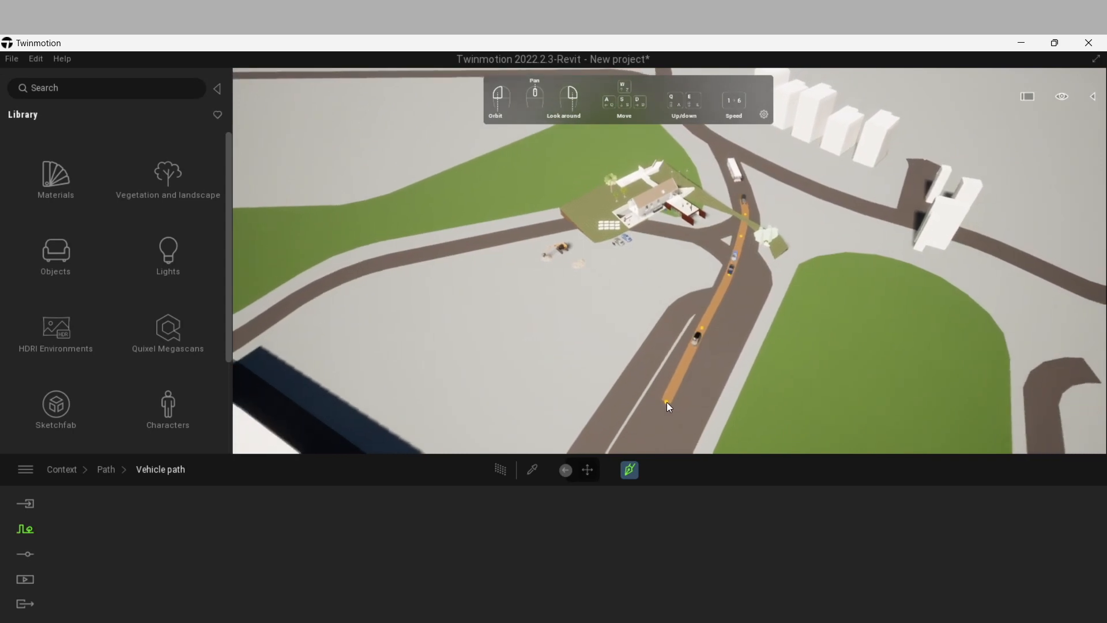
scroll(663, 404, down, 3)
scroll(633, 413, down, 1)
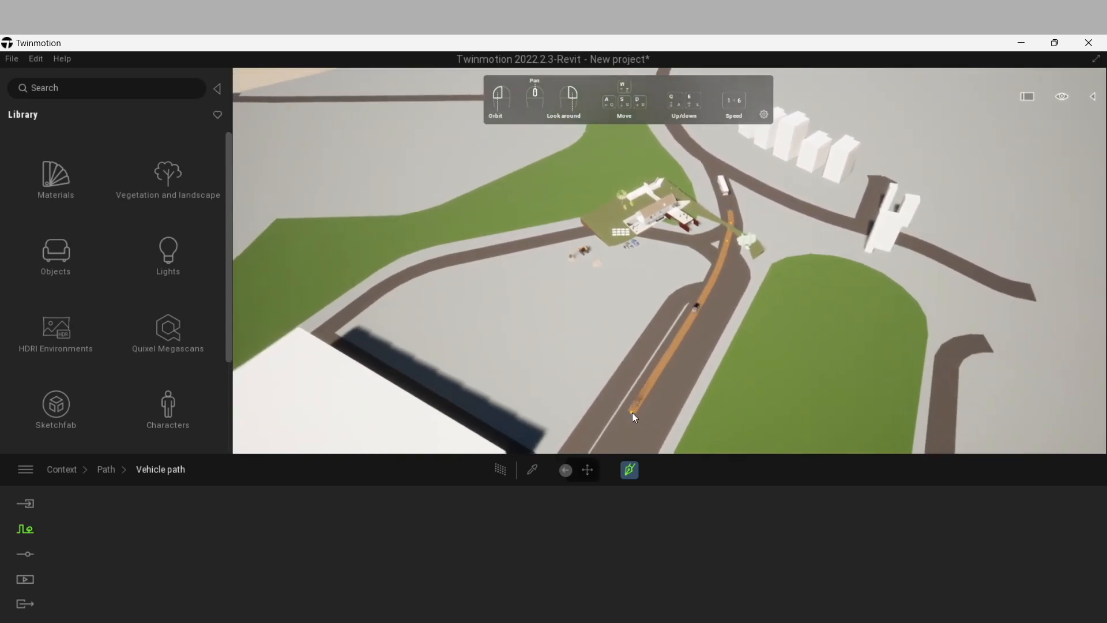
click(615, 437)
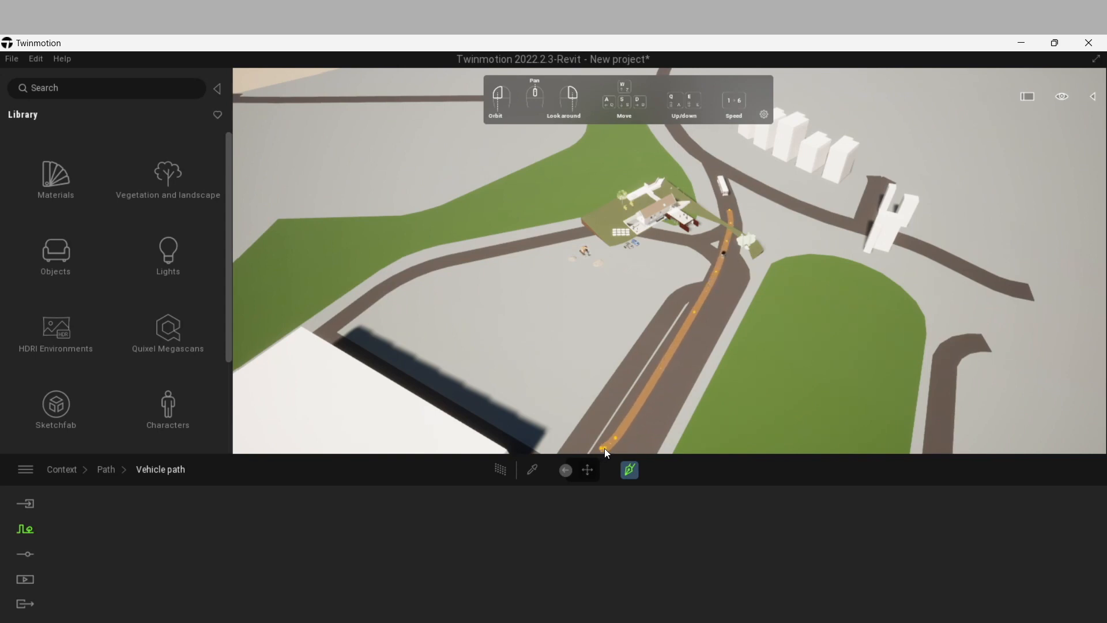
key(Escape)
Step: Examine the moving traffic on the vehicle path, from a distant view of the site down to road level
scroll(666, 401, down, 3)
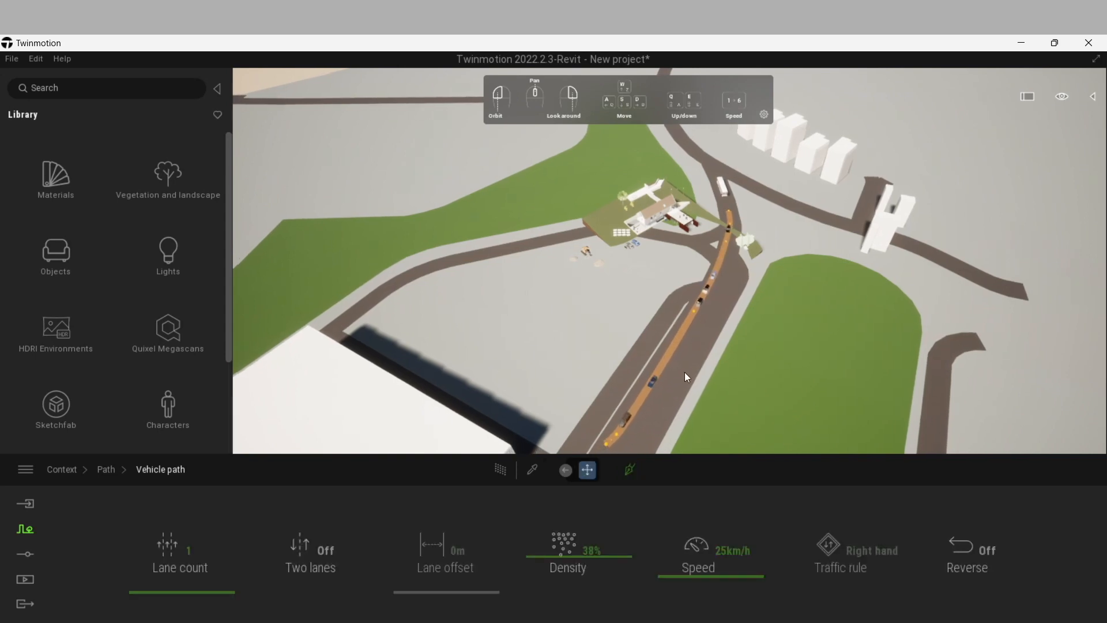
drag(710, 378, 708, 379)
scroll(698, 385, up, 3)
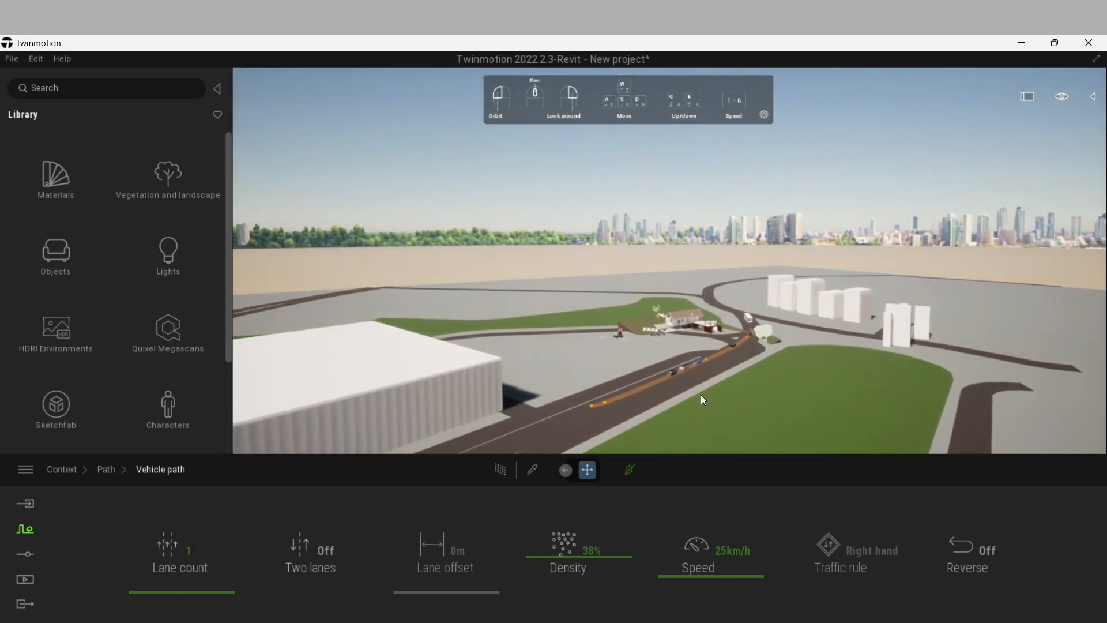
middle_drag(699, 400, 698, 397)
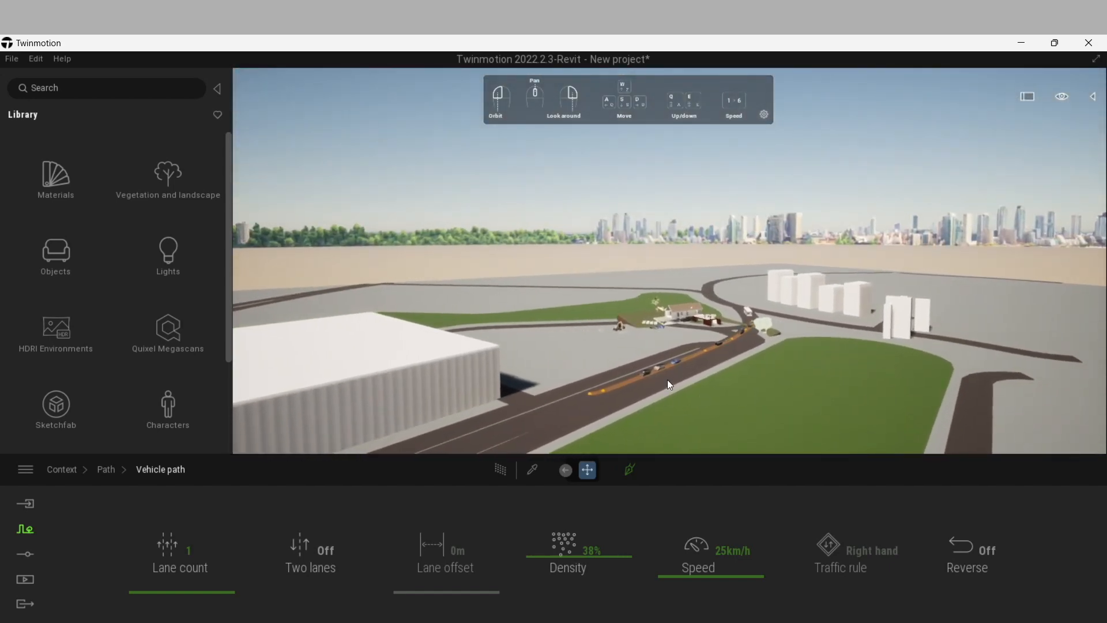
scroll(675, 381, up, 2)
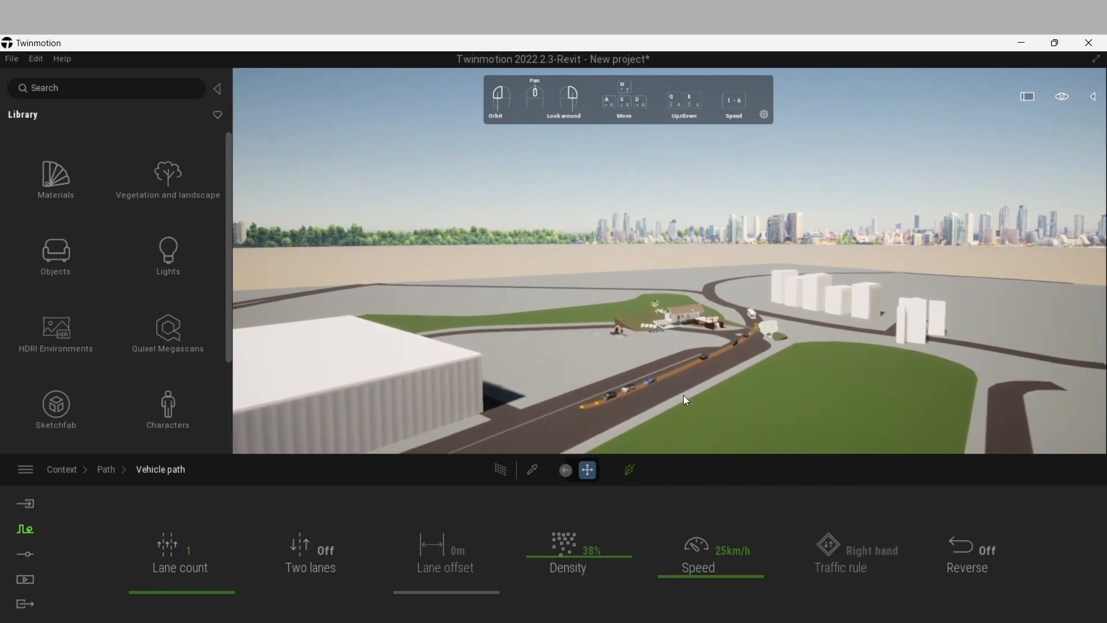
scroll(697, 388, up, 2)
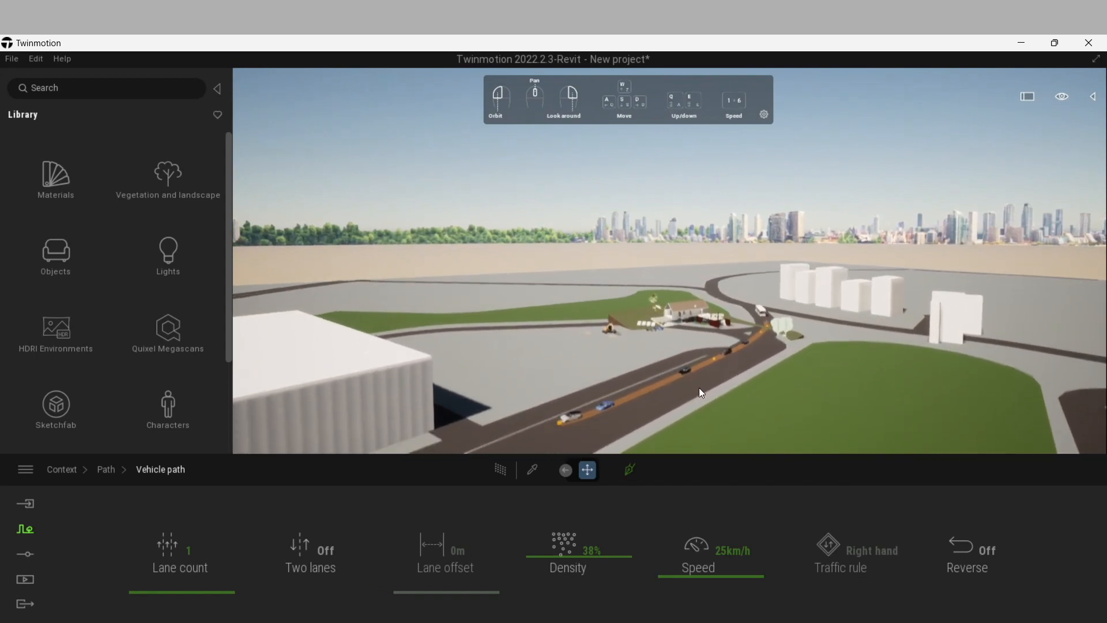
scroll(699, 387, up, 2)
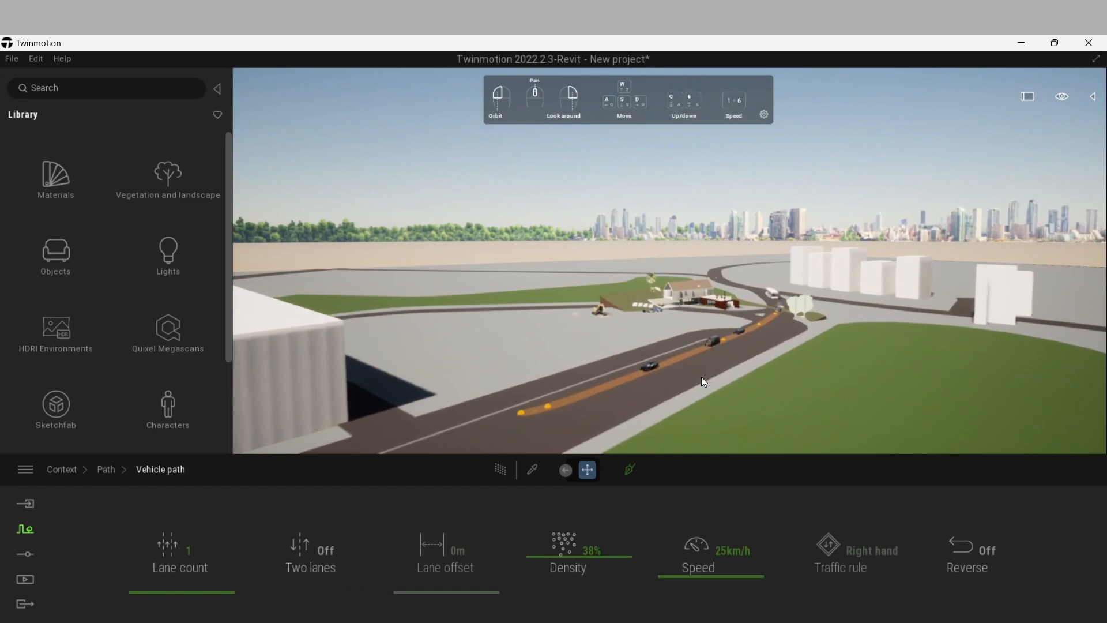
scroll(705, 387, up, 3)
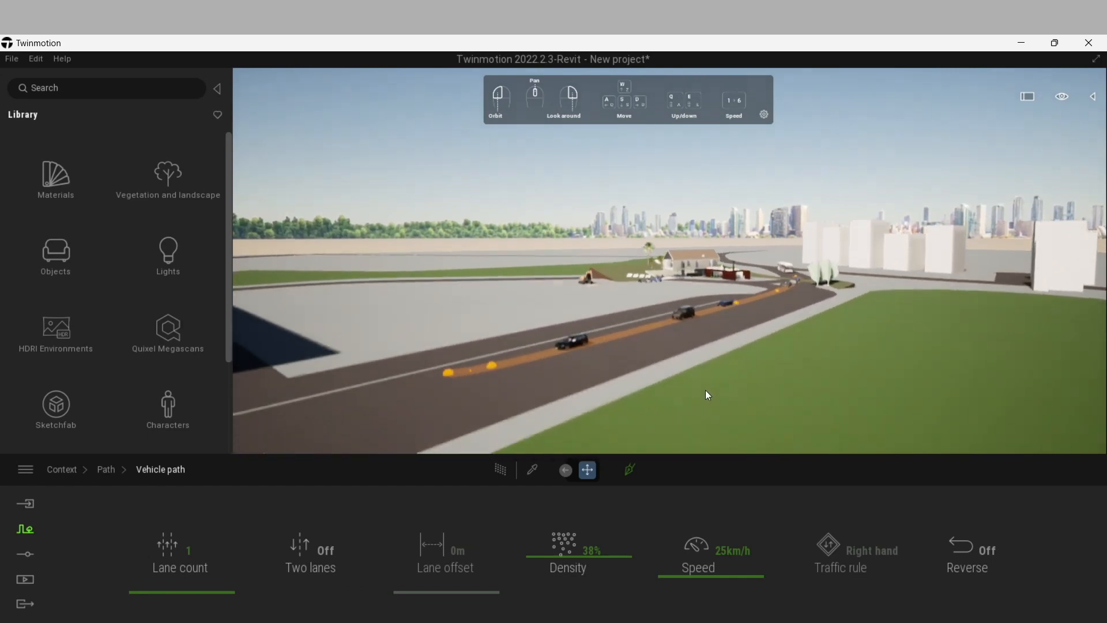
scroll(698, 387, up, 2)
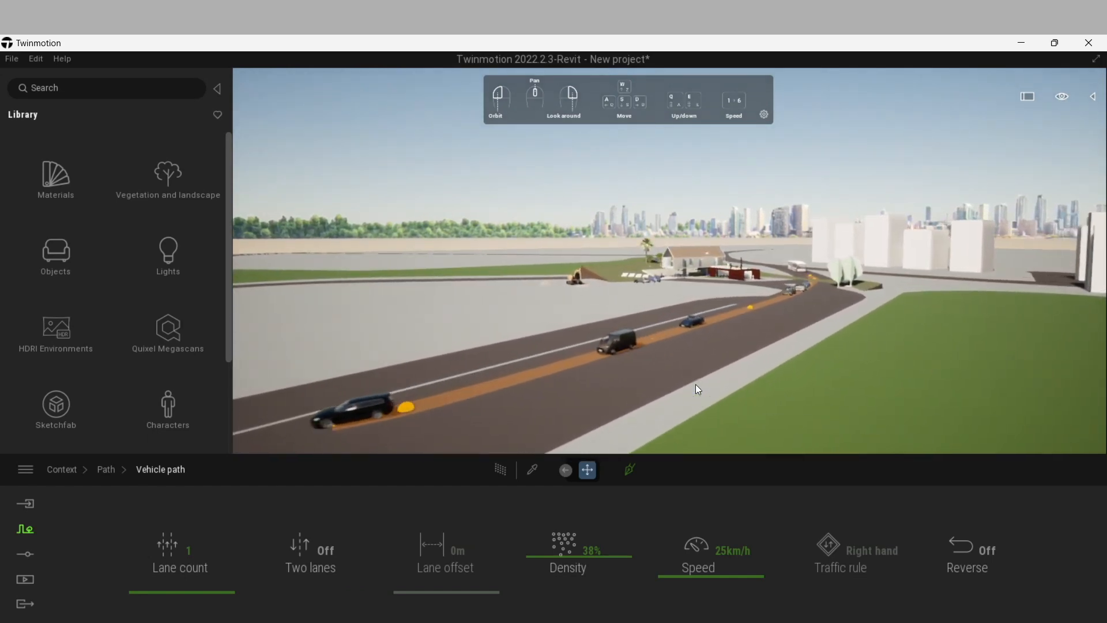
scroll(695, 384, up, 2)
middle_drag(694, 384, 665, 348)
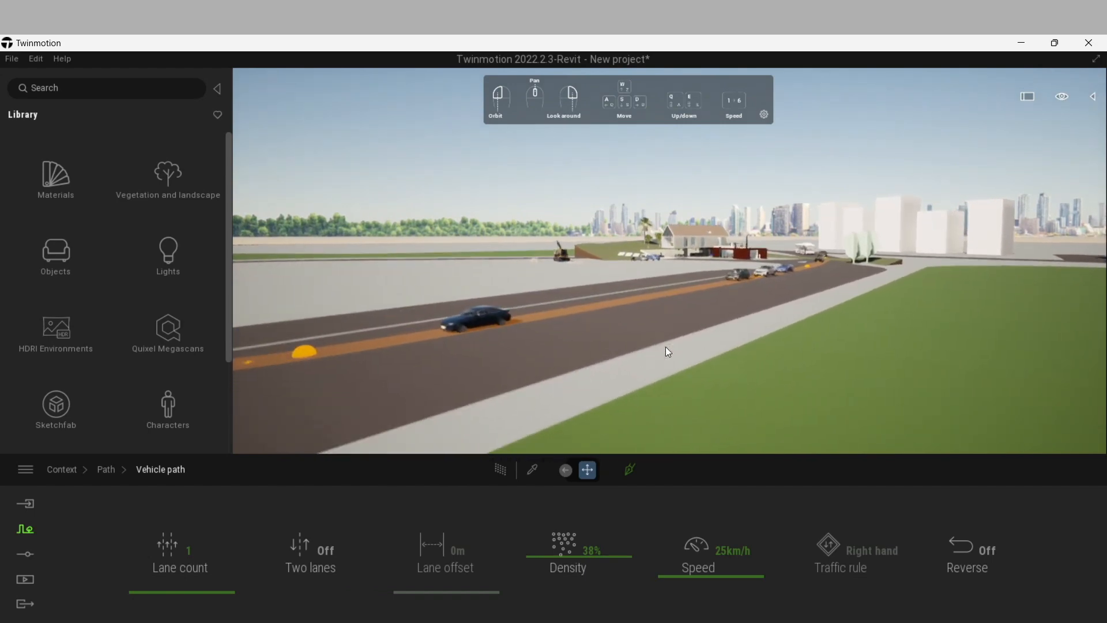
drag(566, 331, 587, 330)
middle_drag(549, 320, 565, 322)
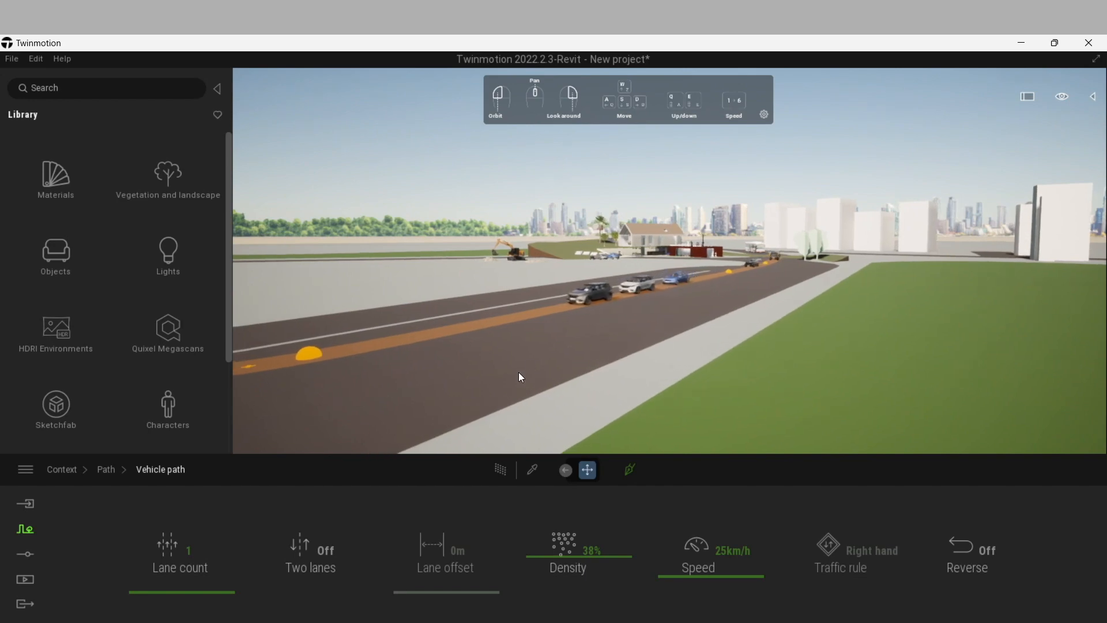
Step: Set the vehicle path's lane count to 2 and check the vehicles at its near end
click(205, 593)
click(211, 558)
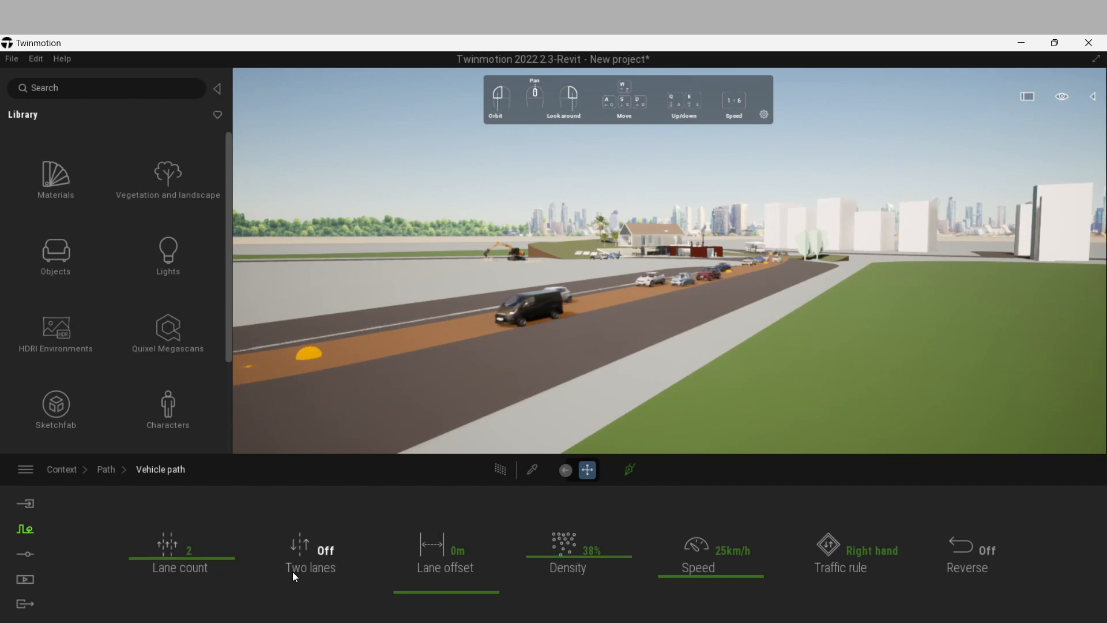
drag(551, 409, 584, 413)
middle_drag(517, 384, 600, 343)
drag(478, 334, 571, 361)
drag(789, 207, 791, 239)
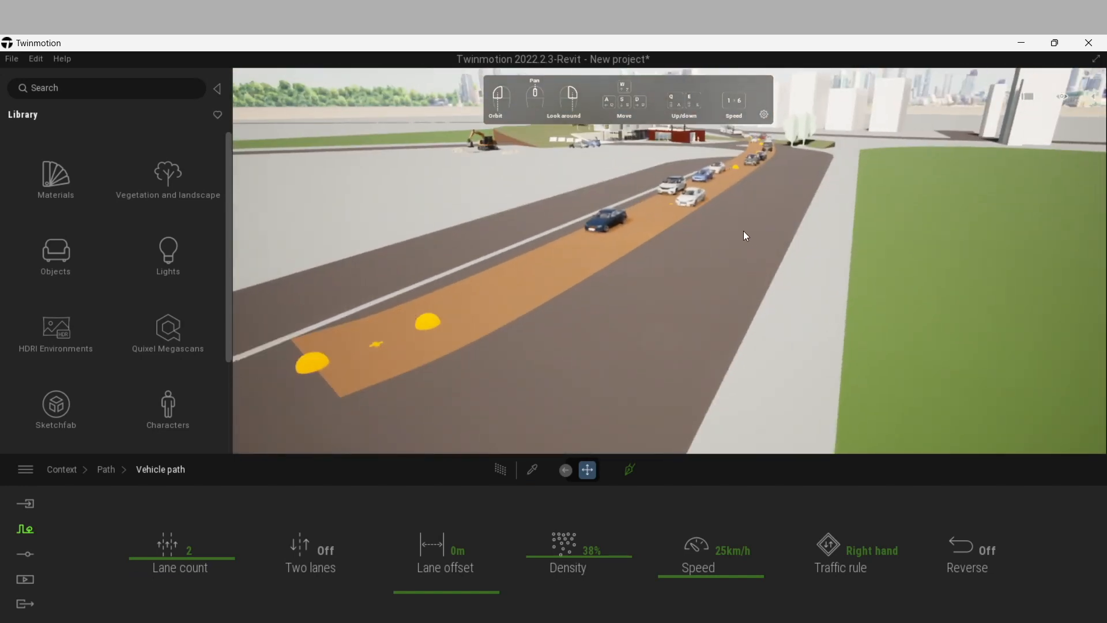
drag(572, 341, 569, 330)
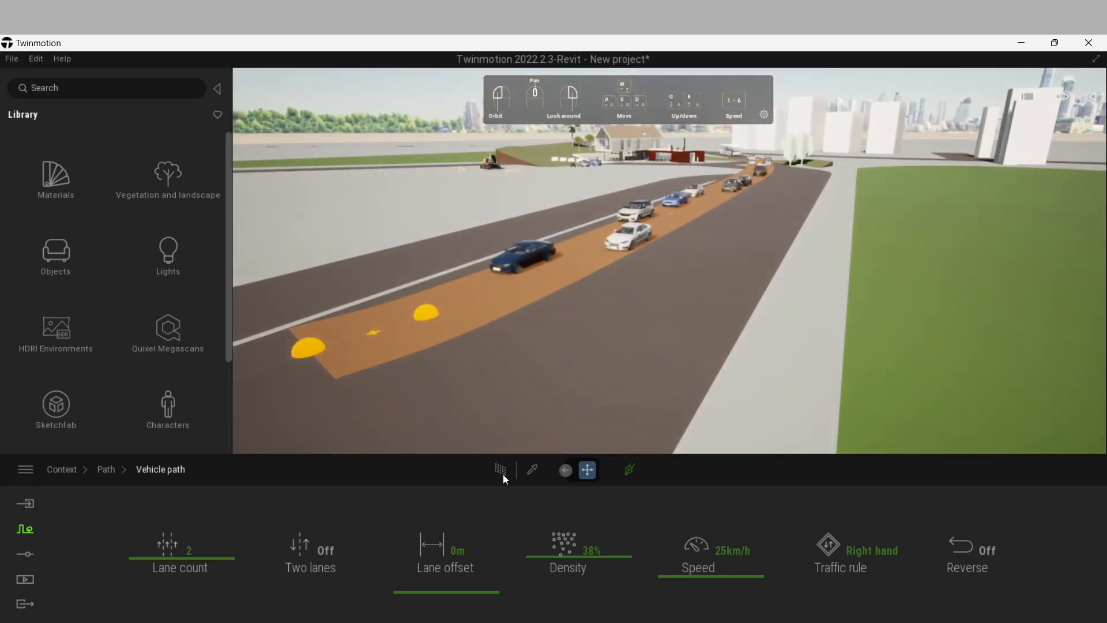
Step: Set the vehicle path's lane offset to 2 m and, after trying 102 km/h, its speed to 19 km/h
drag(446, 587, 452, 537)
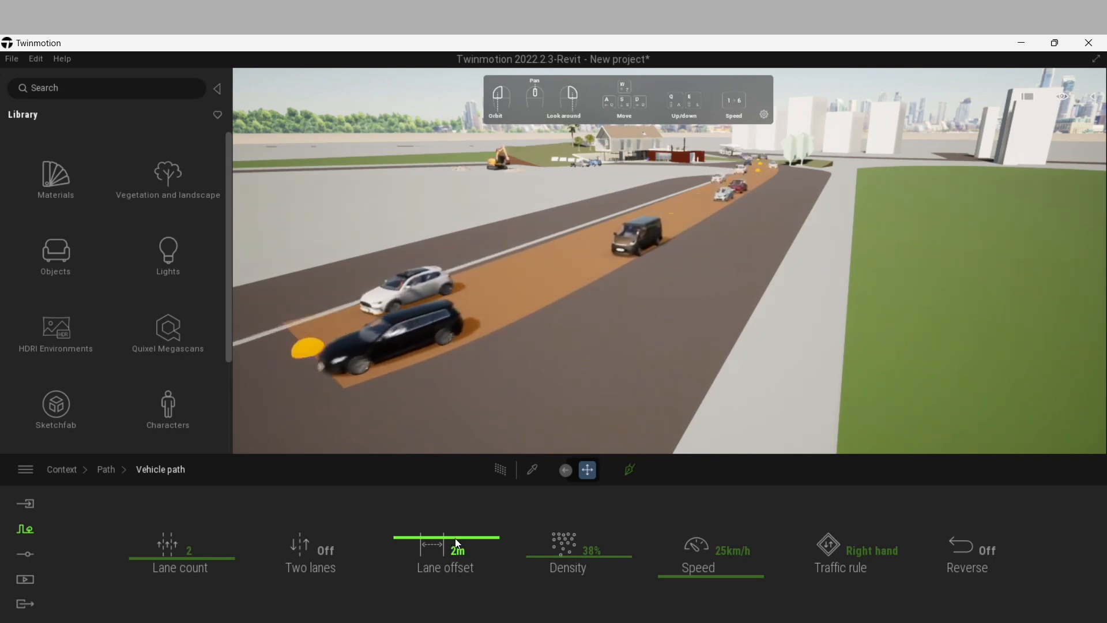
drag(714, 577, 722, 528)
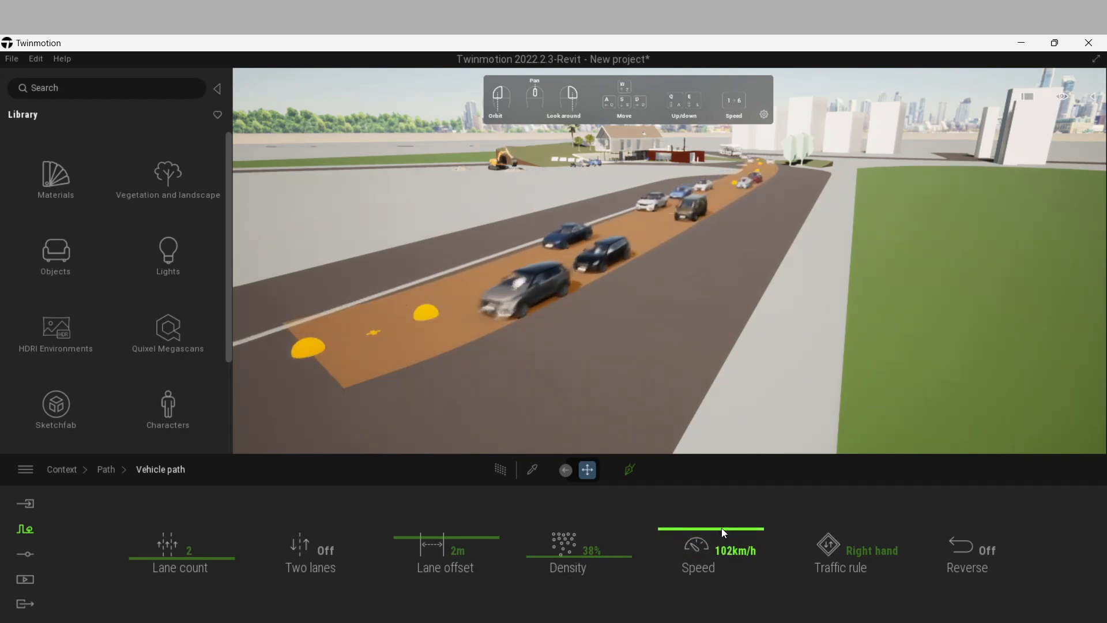
drag(721, 528, 715, 576)
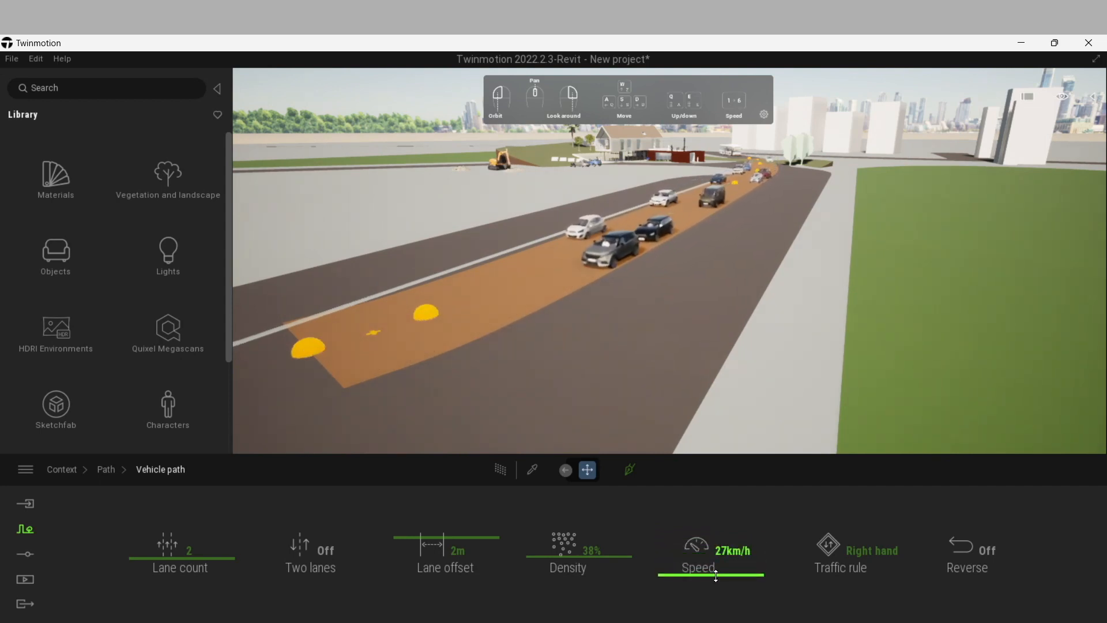
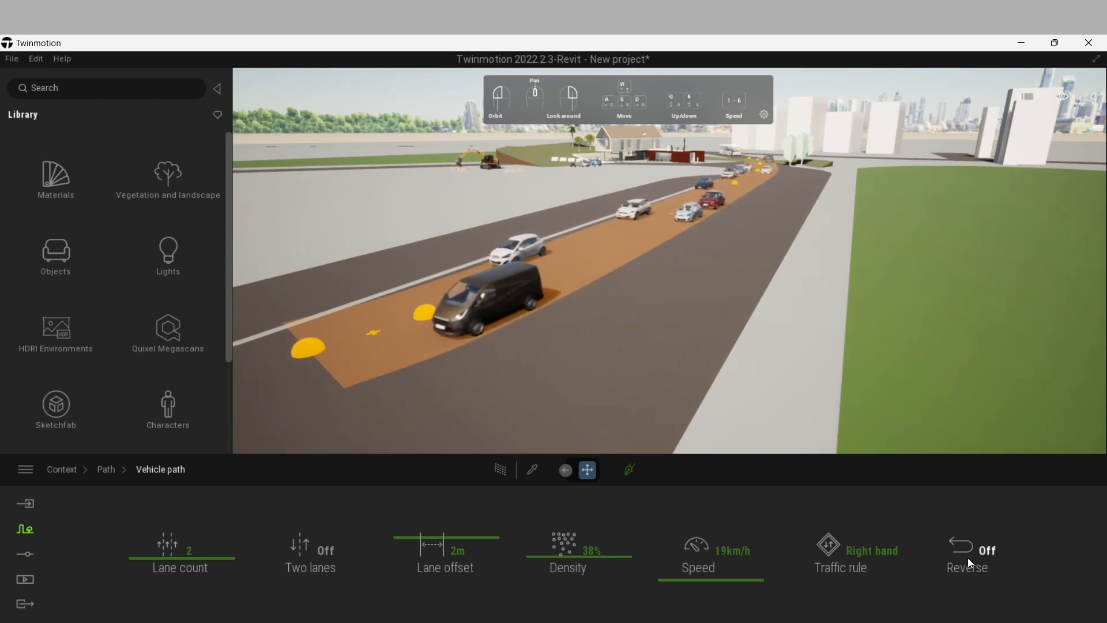
Step: Try the Two lanes option on the vehicle path, check the two-way traffic from above, and turn the option off
click(305, 552)
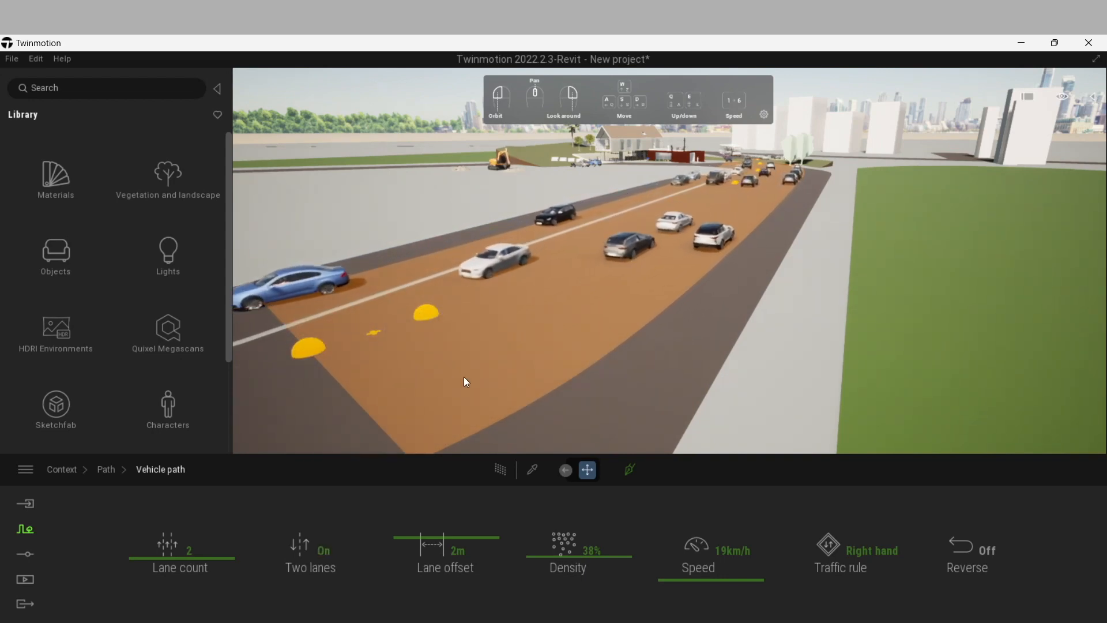
scroll(461, 378, down, 6)
drag(831, 176, 839, 222)
middle_drag(839, 166, 839, 198)
middle_drag(684, 318, 679, 330)
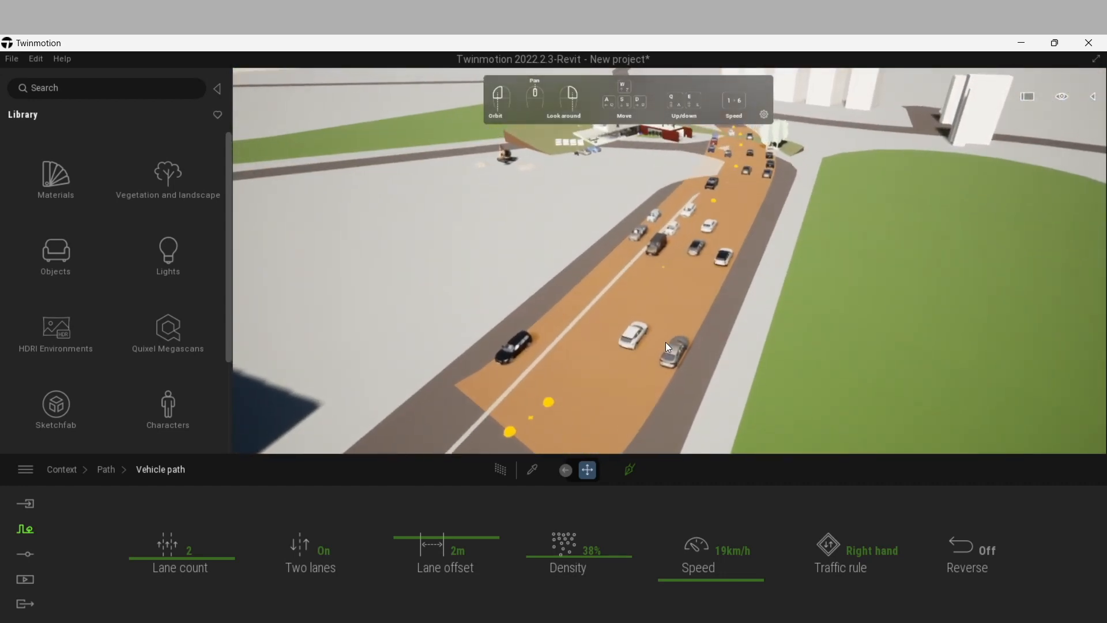
click(306, 553)
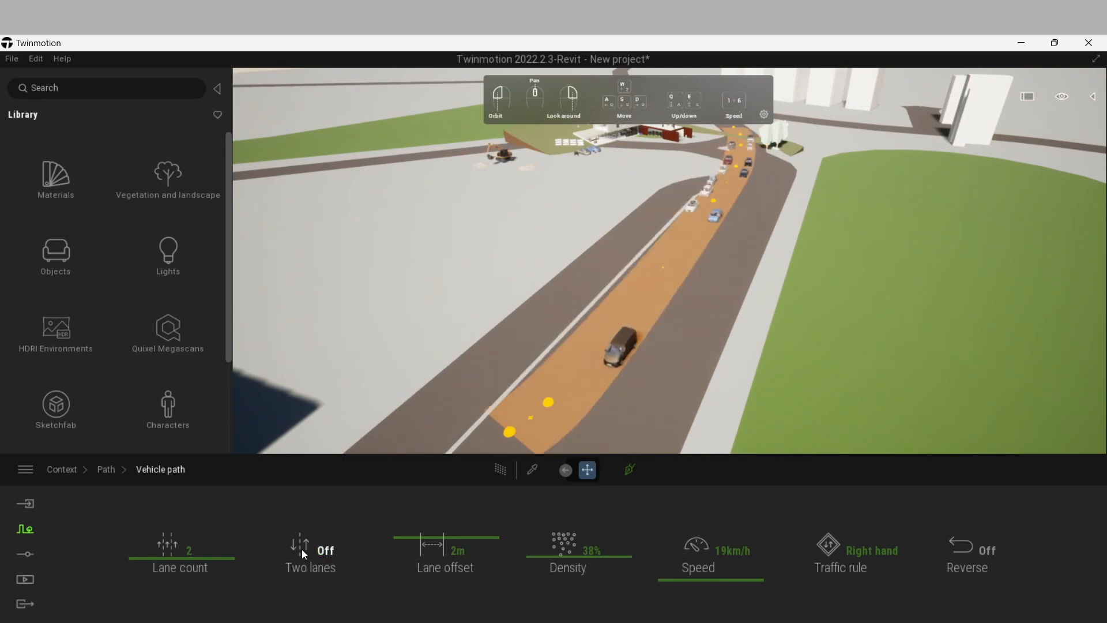
Step: Examine the one-way traffic along the road from the side and near the house junction
middle_drag(786, 168, 787, 205)
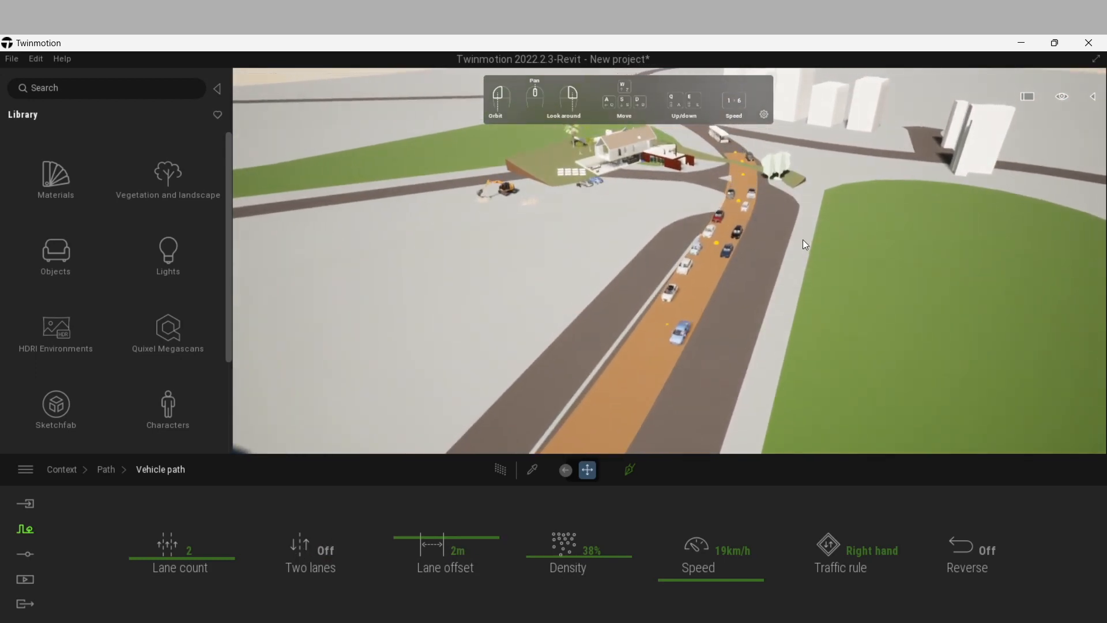
drag(804, 241, 663, 224)
middle_drag(961, 213, 940, 222)
scroll(839, 191, up, 2)
scroll(862, 159, up, 1)
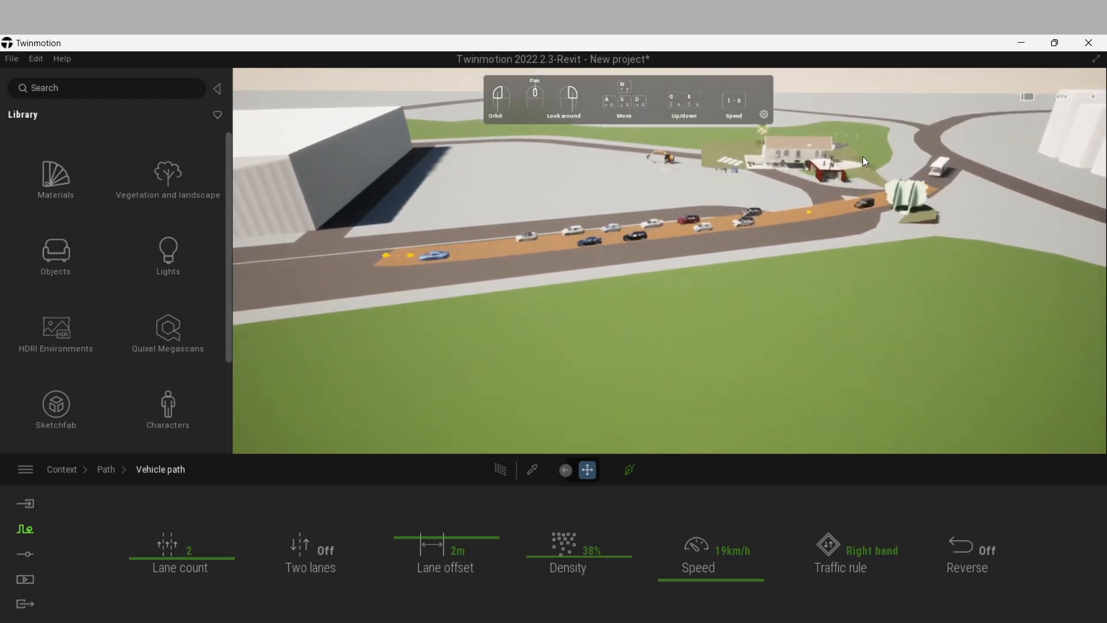
scroll(874, 171, up, 1)
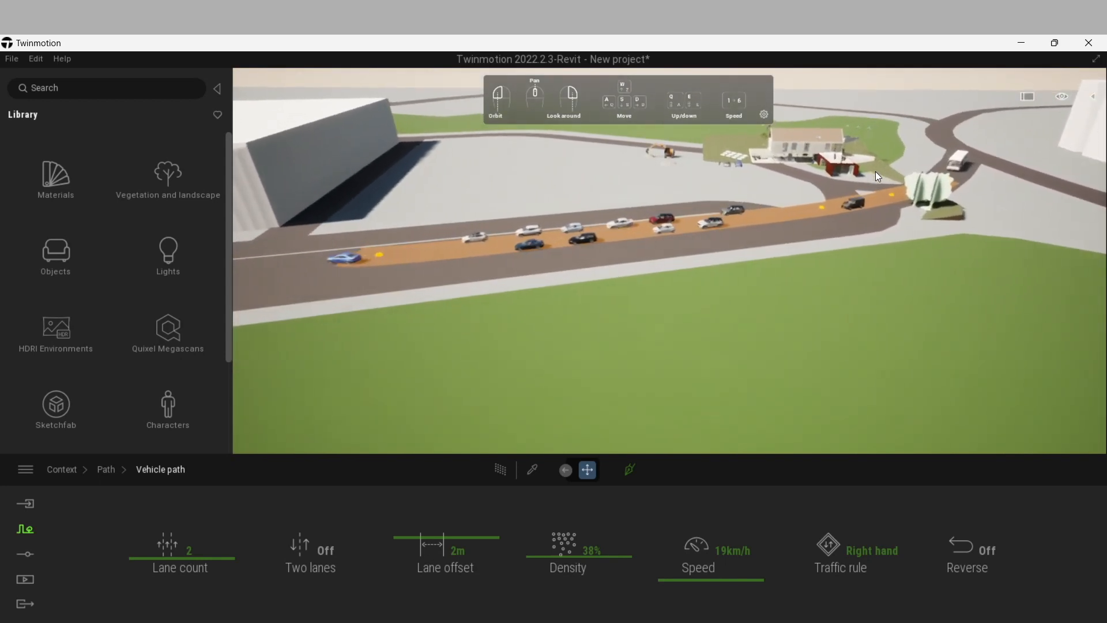
scroll(878, 176, up, 2)
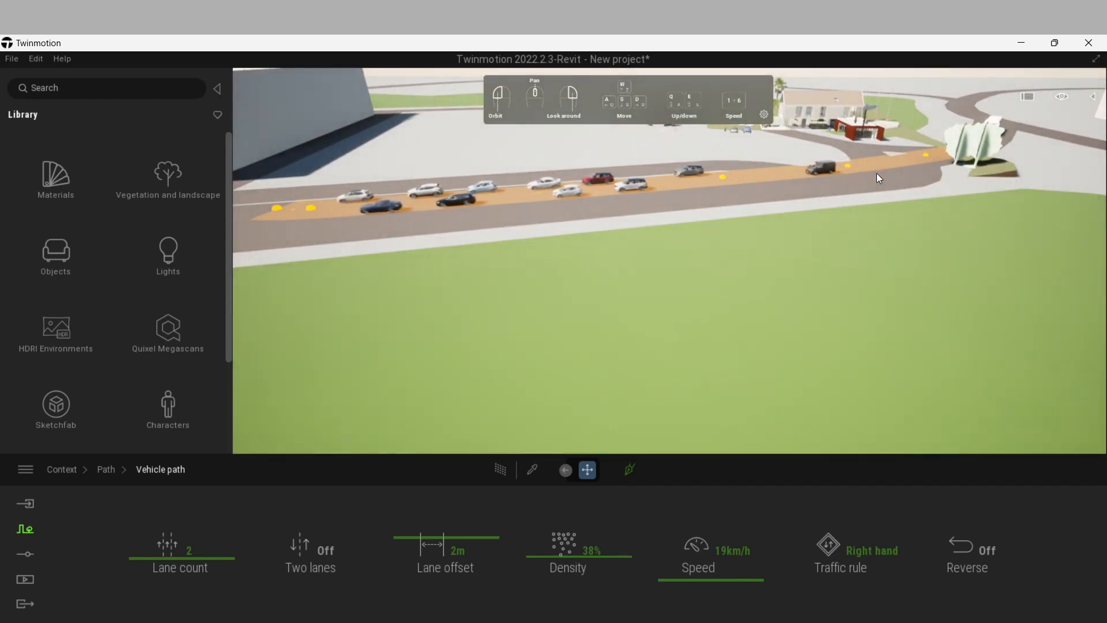
scroll(876, 174, down, 2)
scroll(878, 179, up, 3)
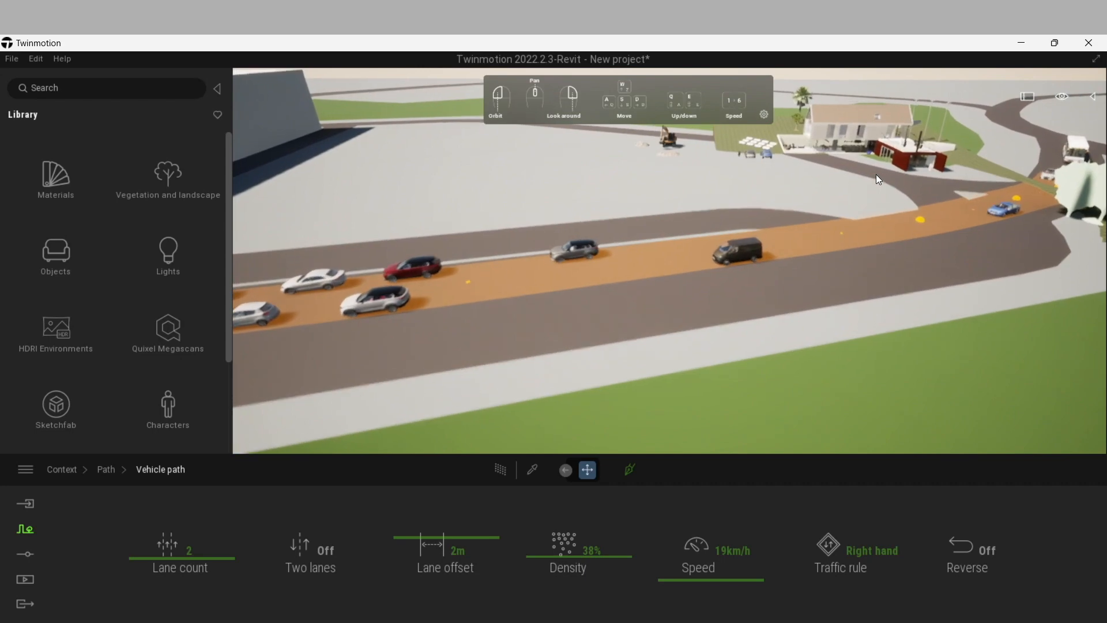
scroll(878, 180, down, 3)
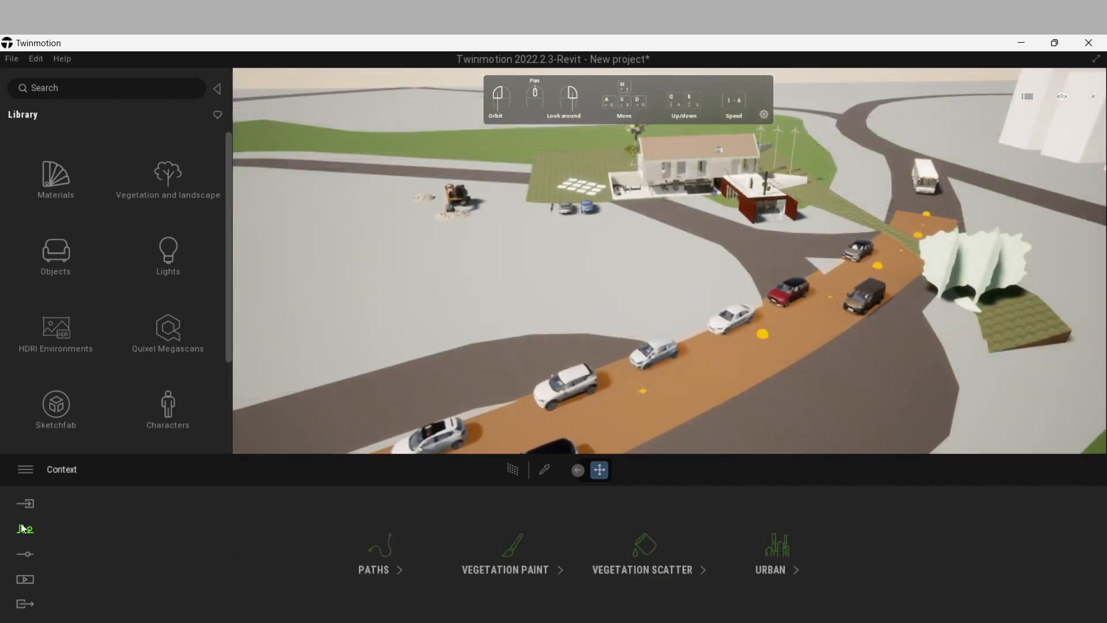
Step: Draw a character path along the pavement edge in front of the red-walled extension, continuing around its corner towards the house
click(376, 549)
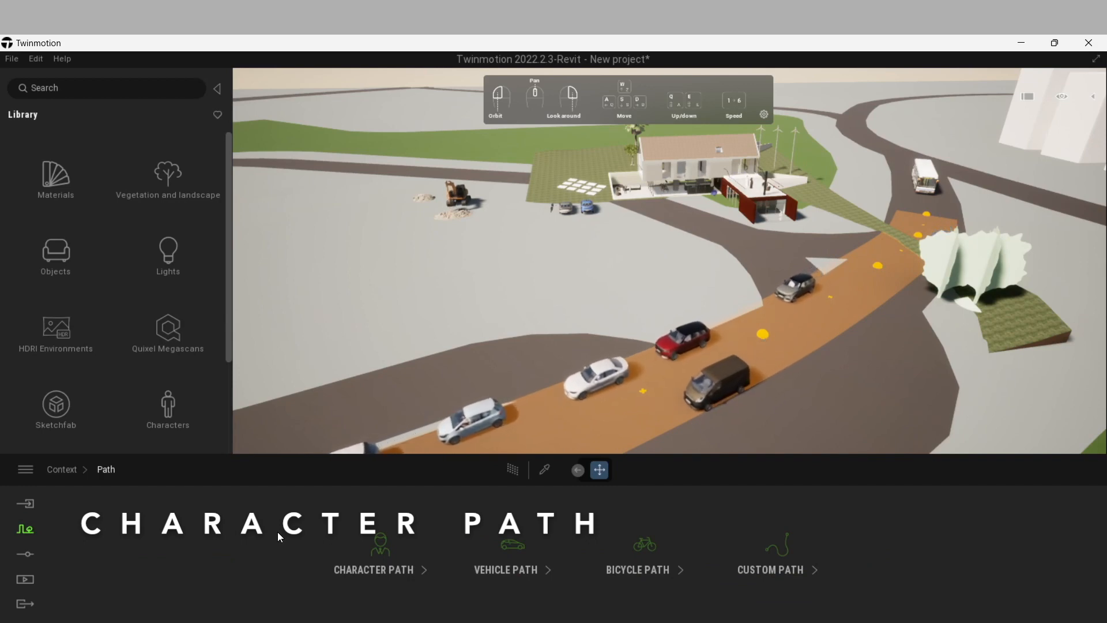
click(379, 552)
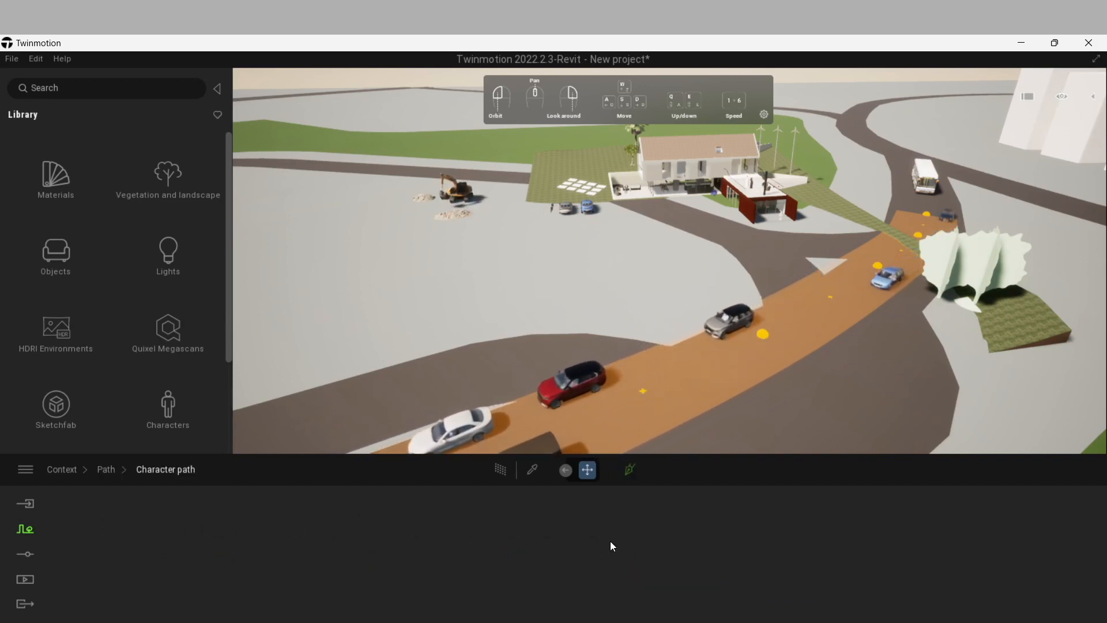
click(630, 470)
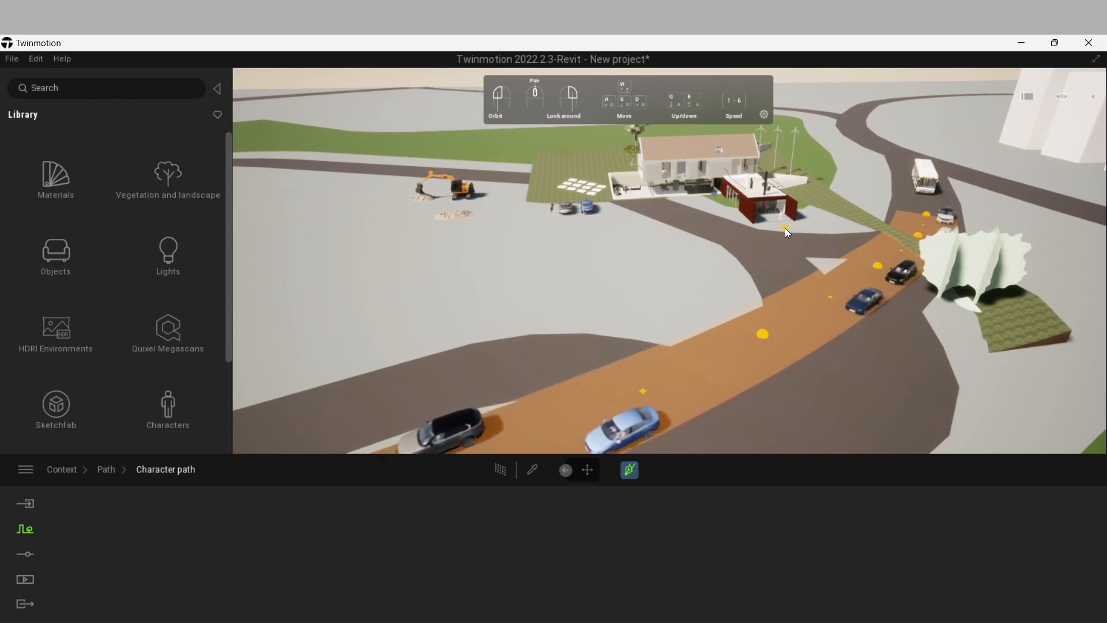
click(844, 227)
click(812, 230)
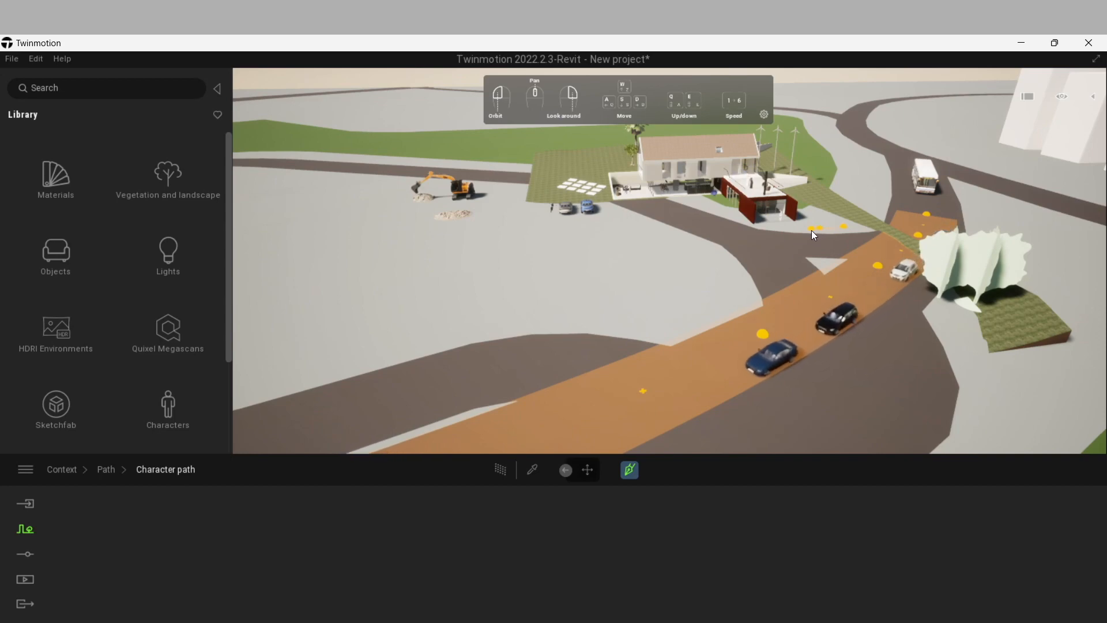
click(773, 227)
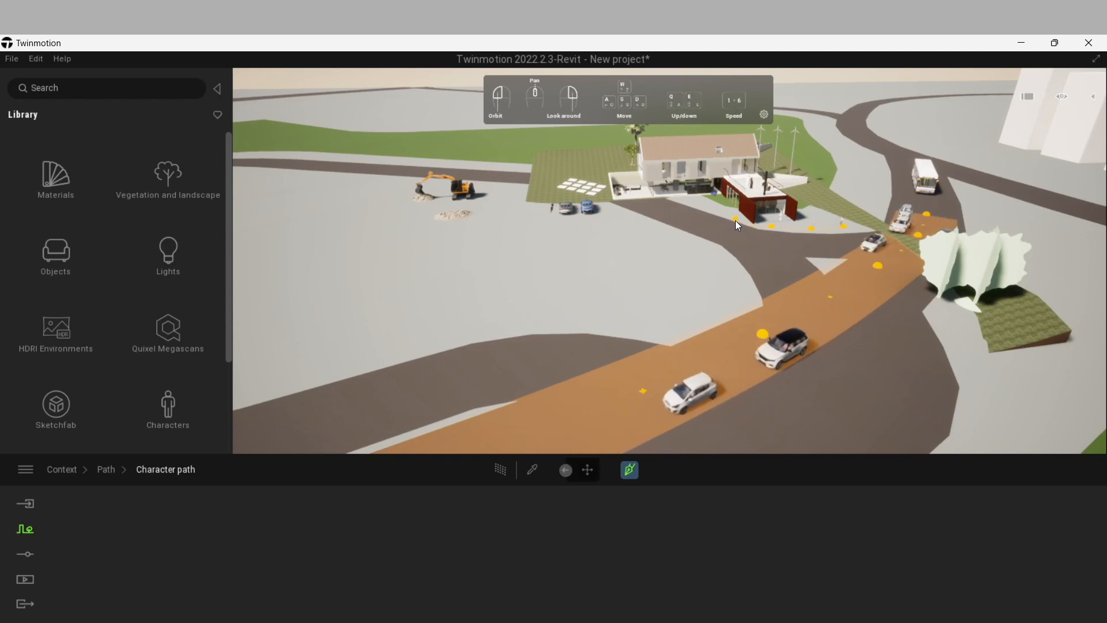
click(753, 226)
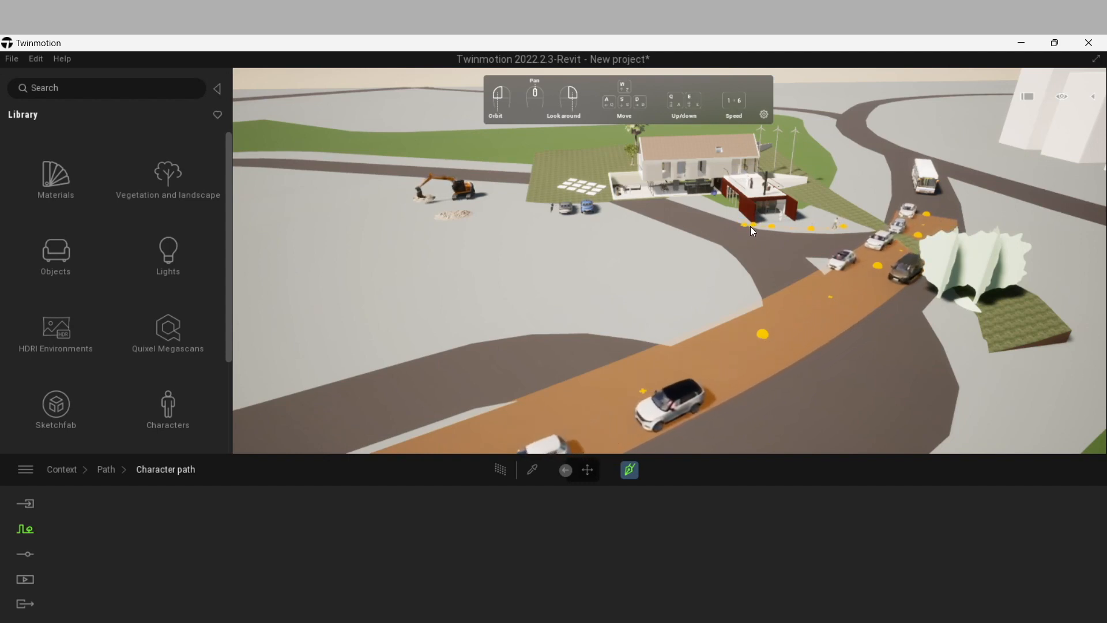
click(723, 213)
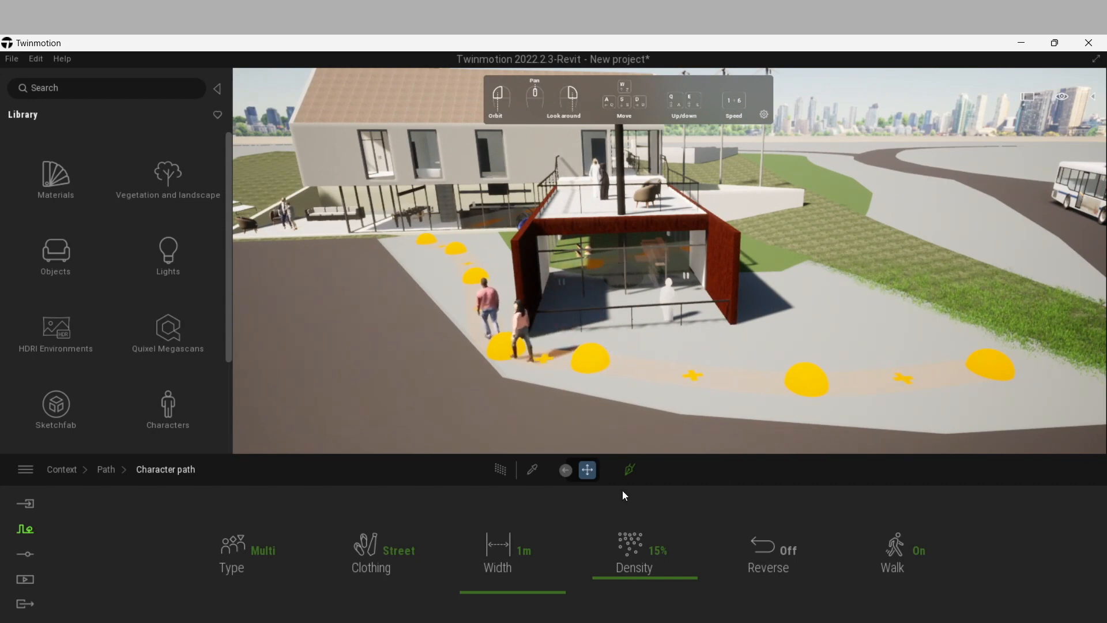
Step: Check the available character types, set the path's clothing to Office, and raise its density to 39%
click(230, 555)
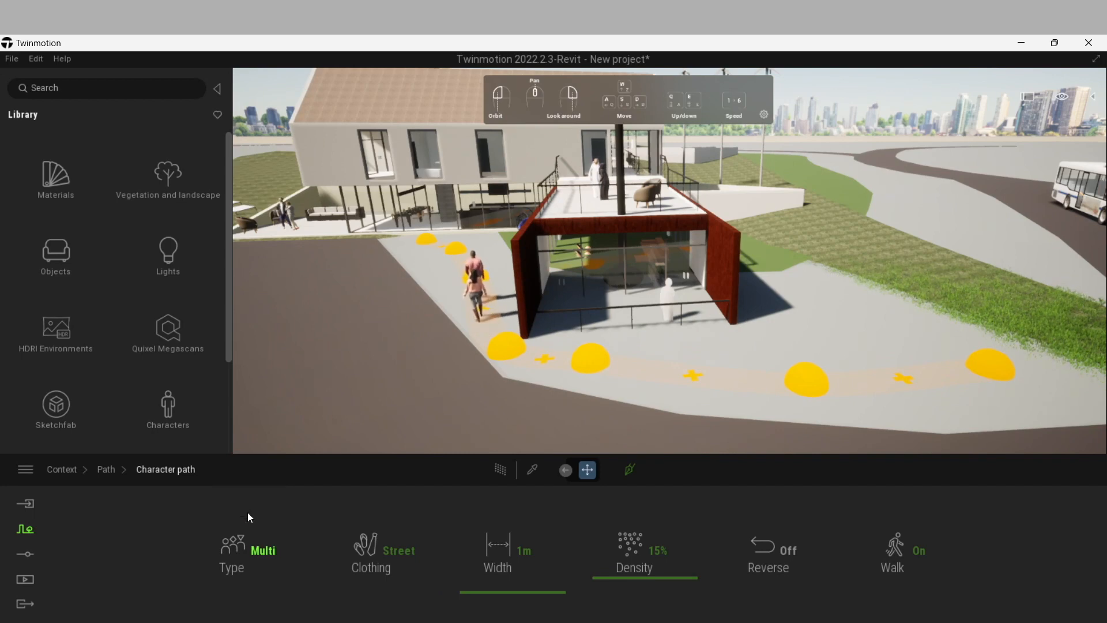
click(246, 559)
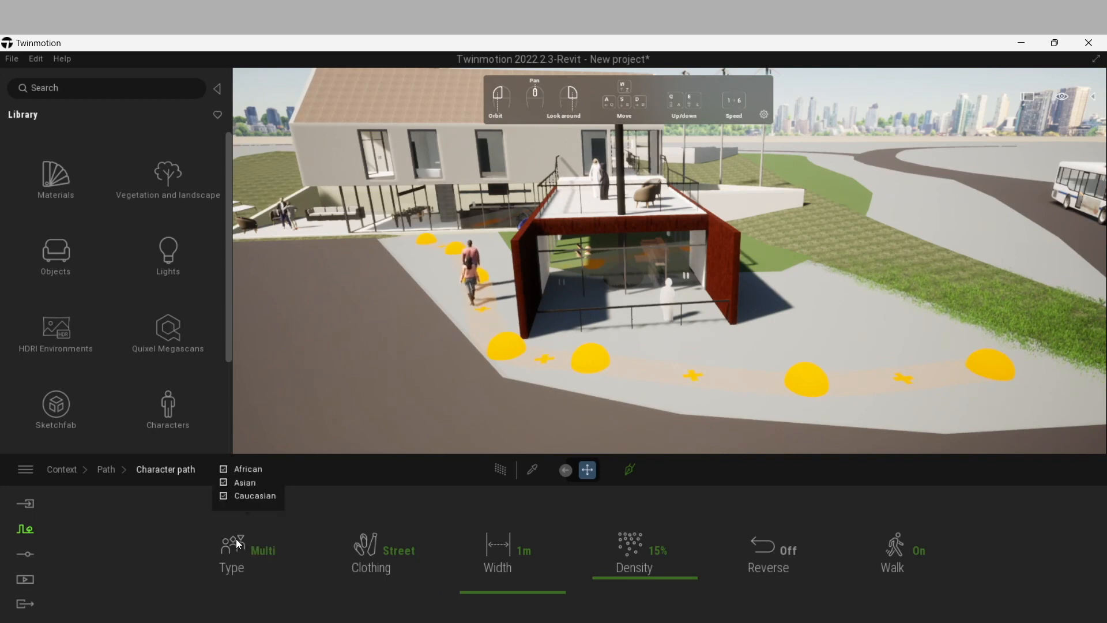
click(369, 551)
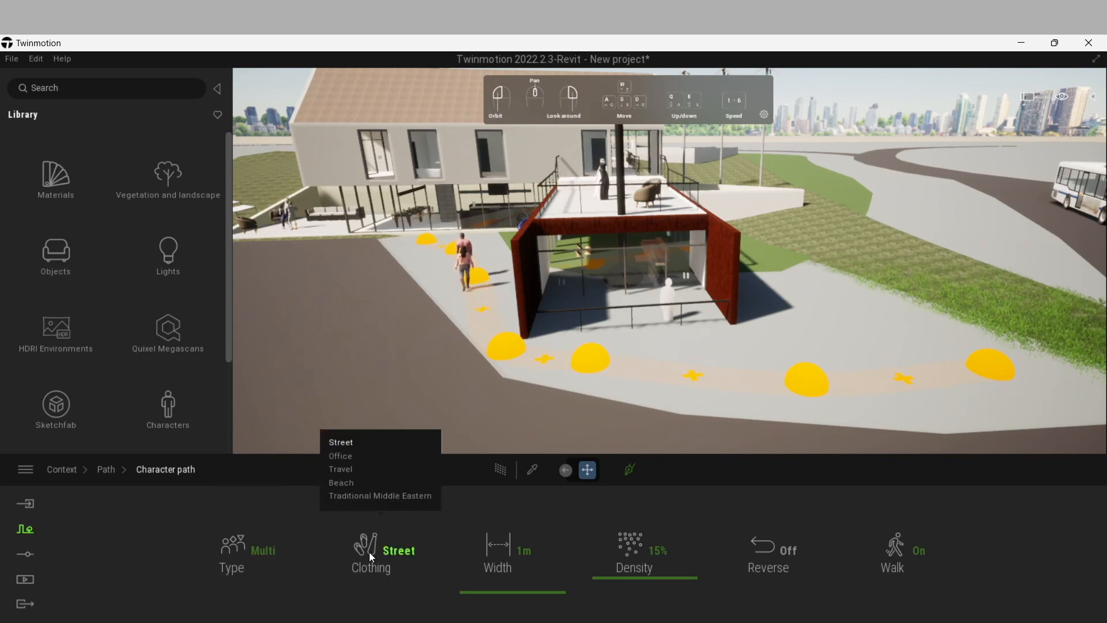
click(341, 457)
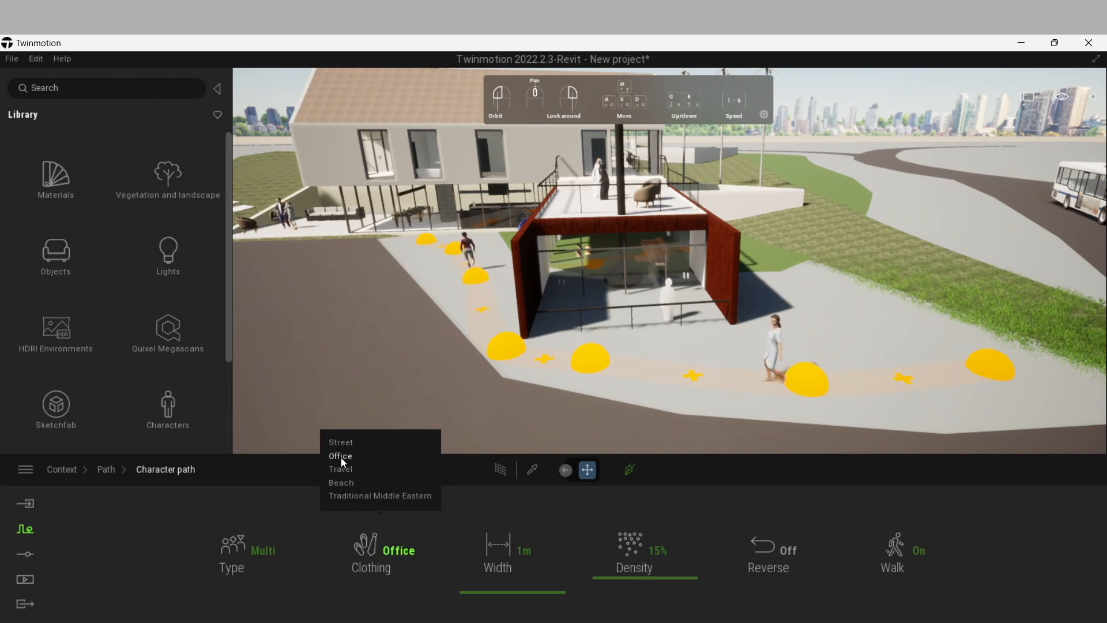
drag(646, 575, 646, 558)
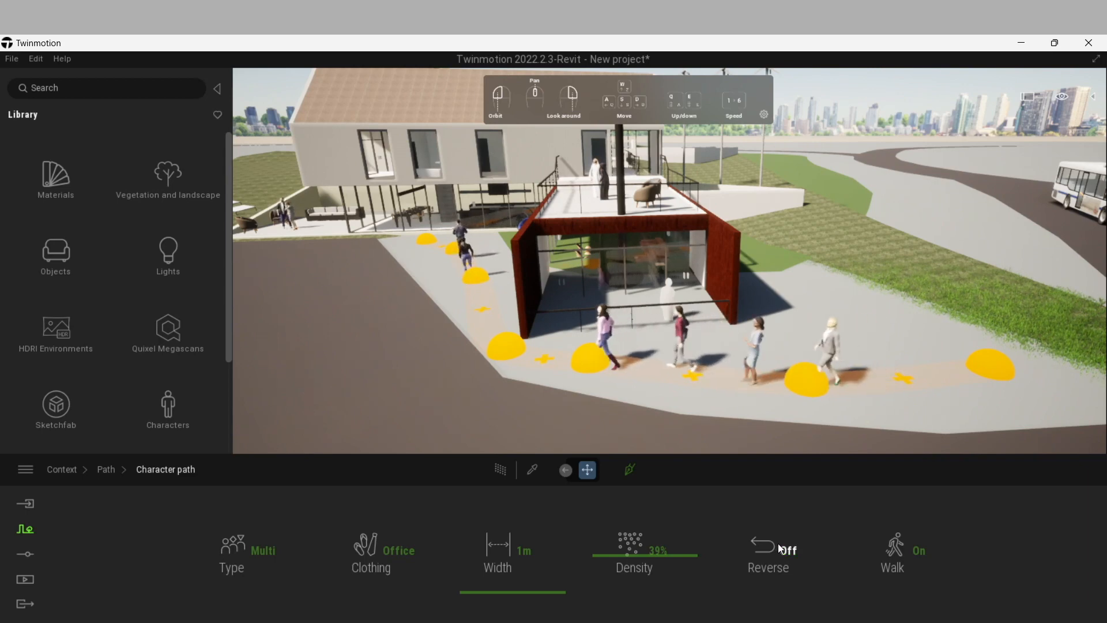
click(885, 552)
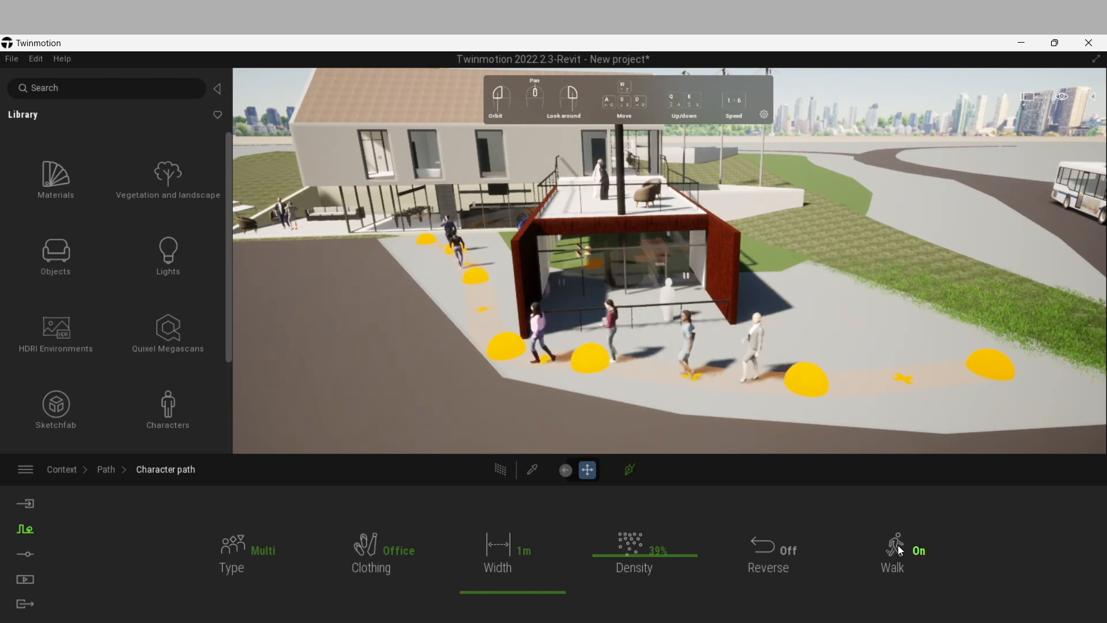
Step: Try a 4 m path width and return it to 1 m, preview Traditional Middle Eastern clothing, and set the clothing to Street
drag(517, 593, 519, 584)
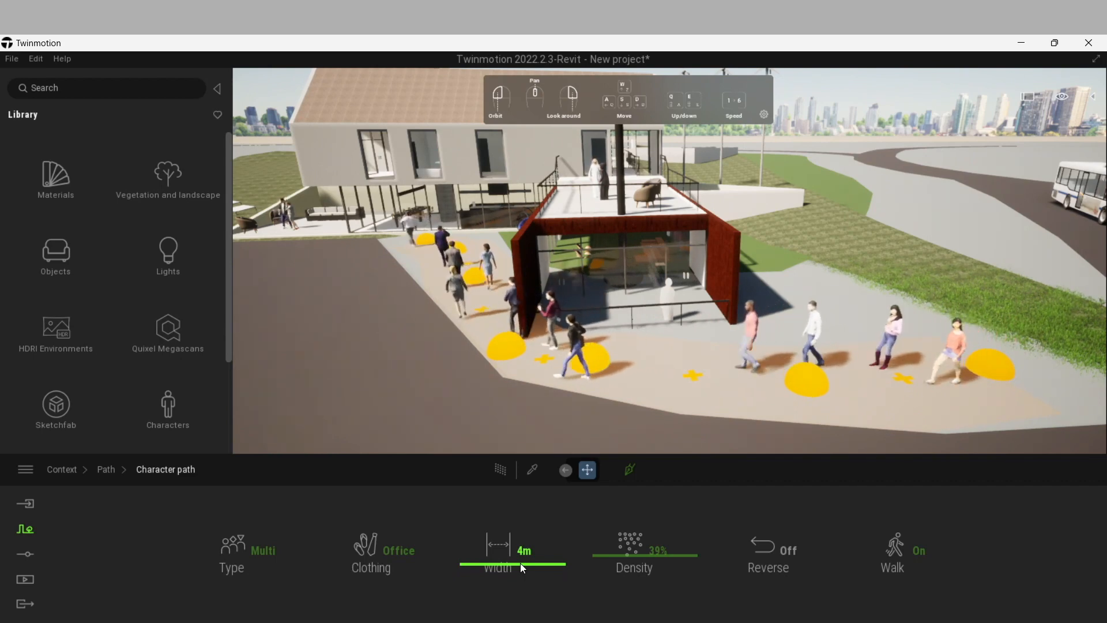
drag(520, 563, 521, 571)
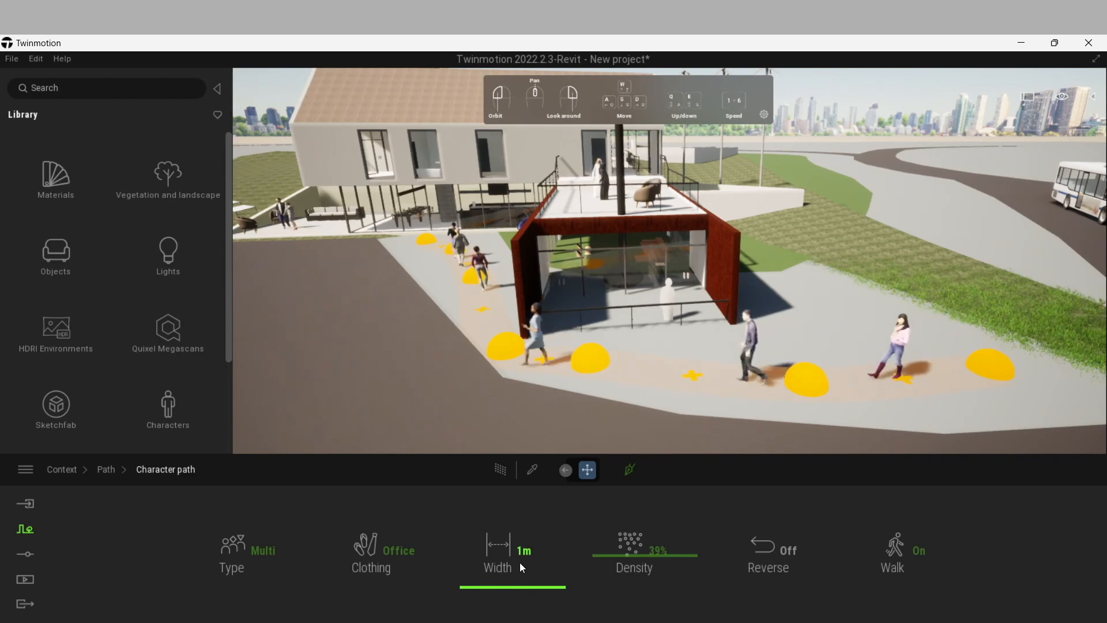
click(363, 545)
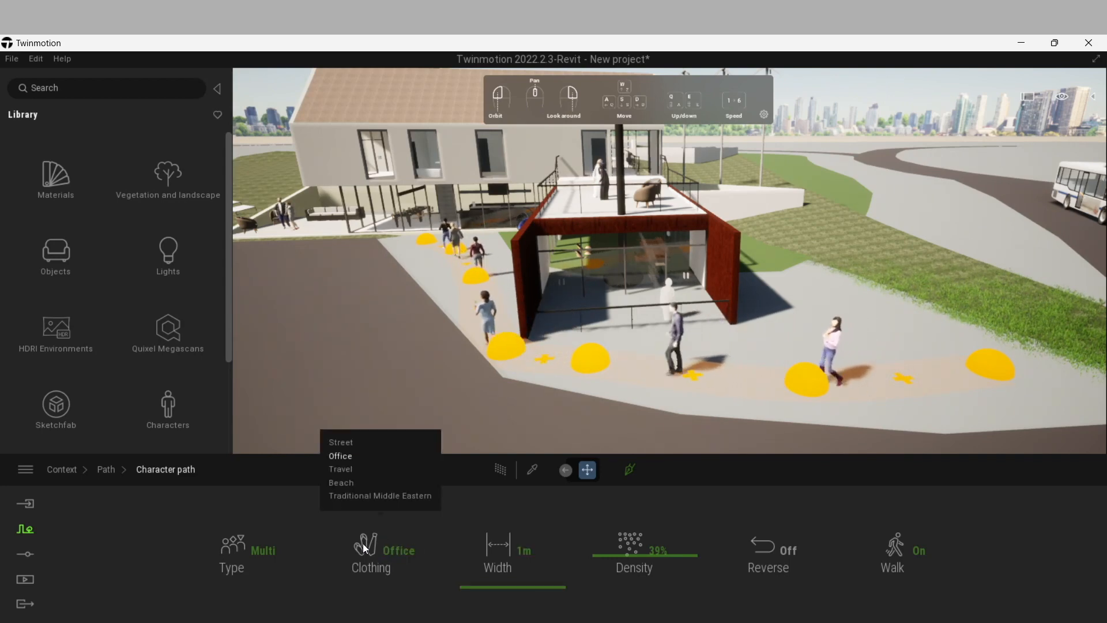
click(339, 483)
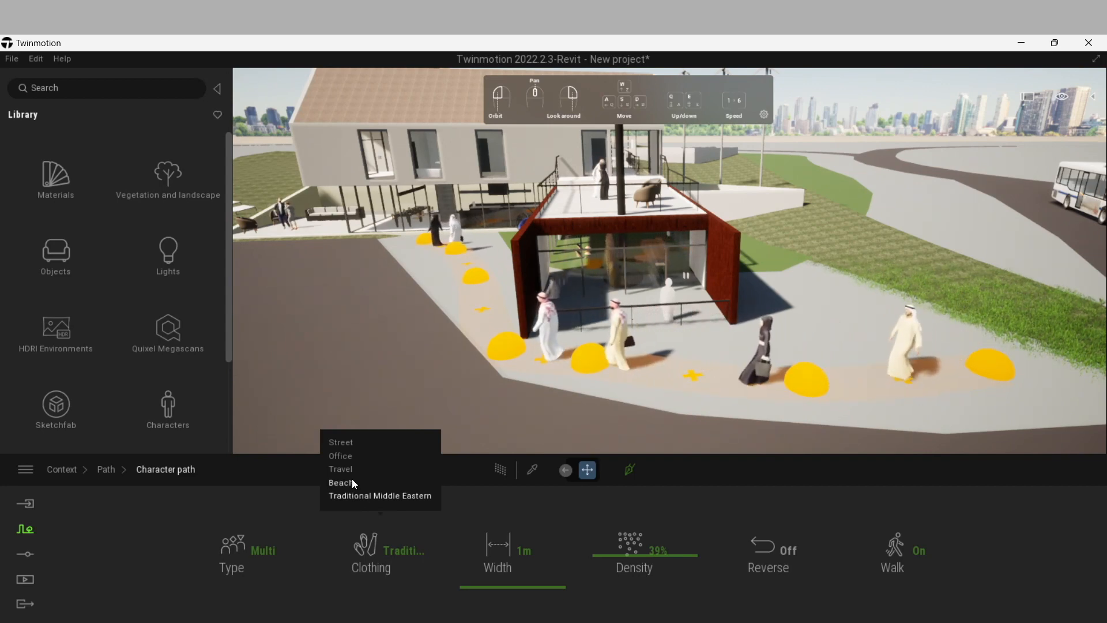
click(344, 443)
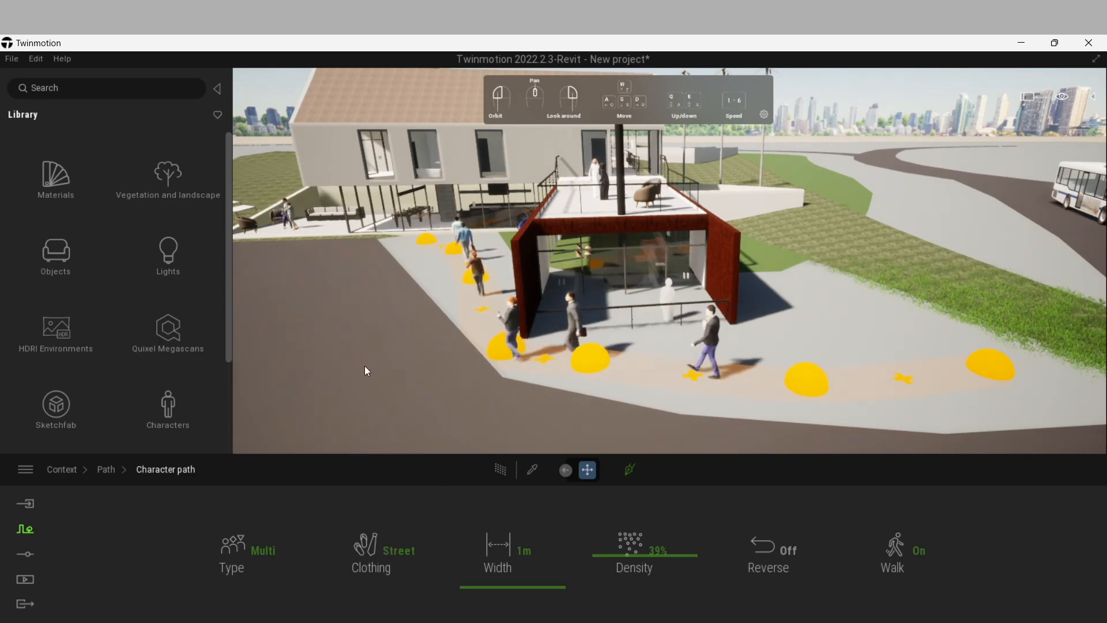
Step: Extend the character path from its road-side end, across the grass strip and along the road edge, up to the parked bus
key(s)
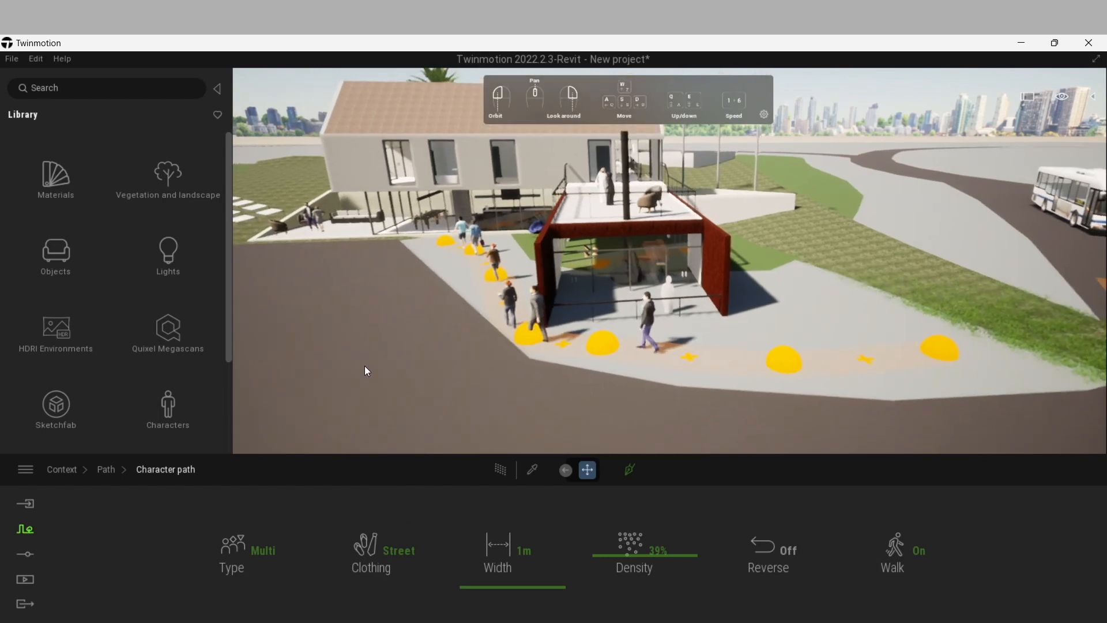
drag(422, 322, 482, 406)
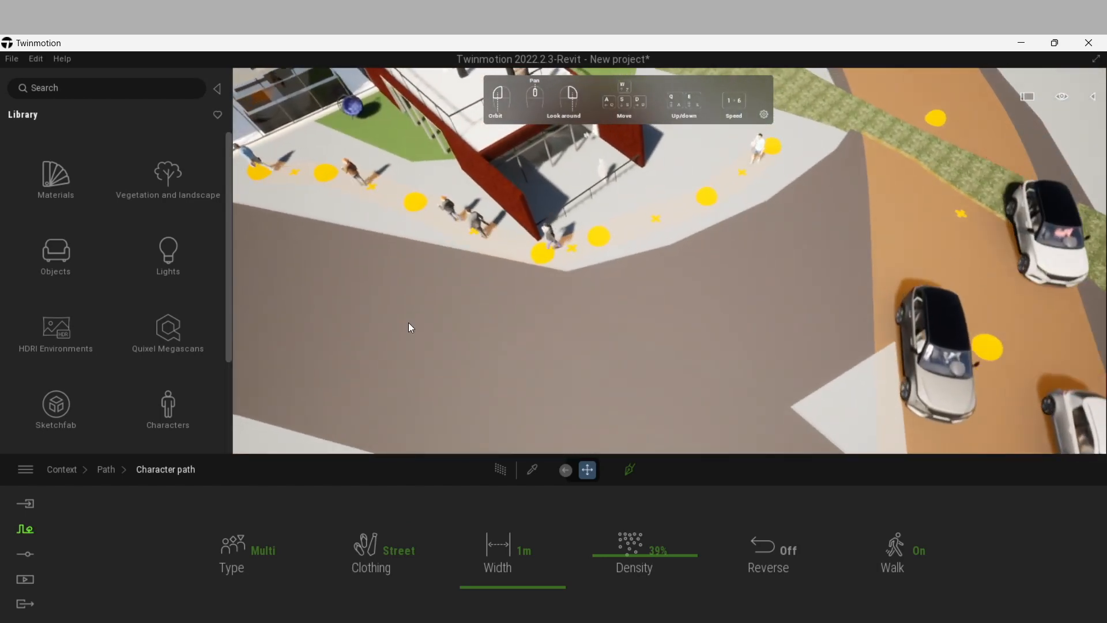
key(s)
drag(442, 367, 484, 380)
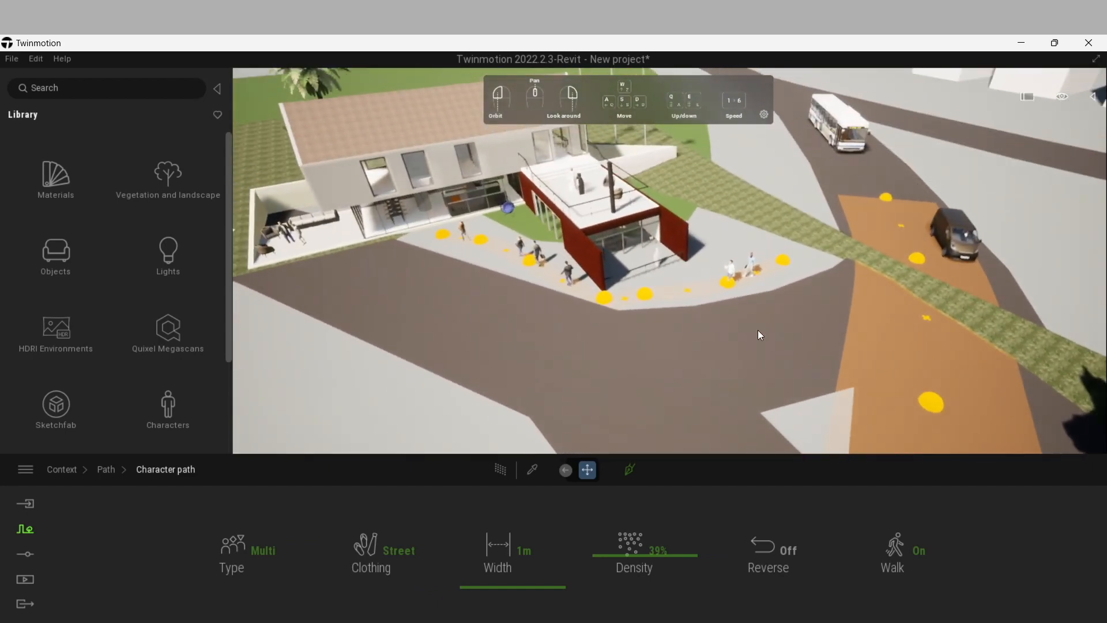
click(782, 262)
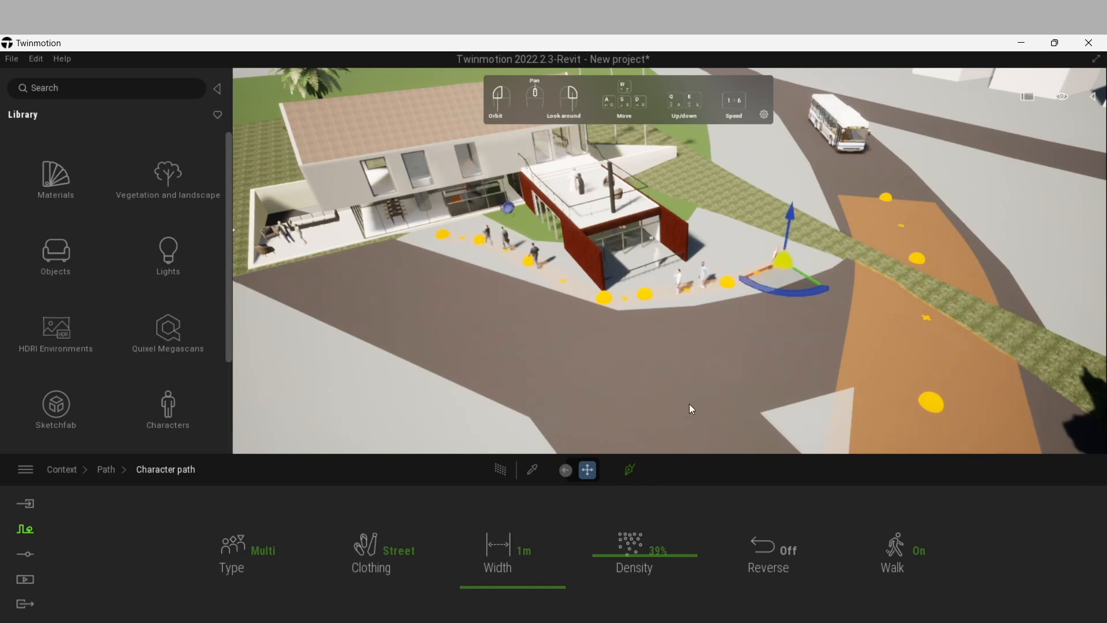
click(630, 471)
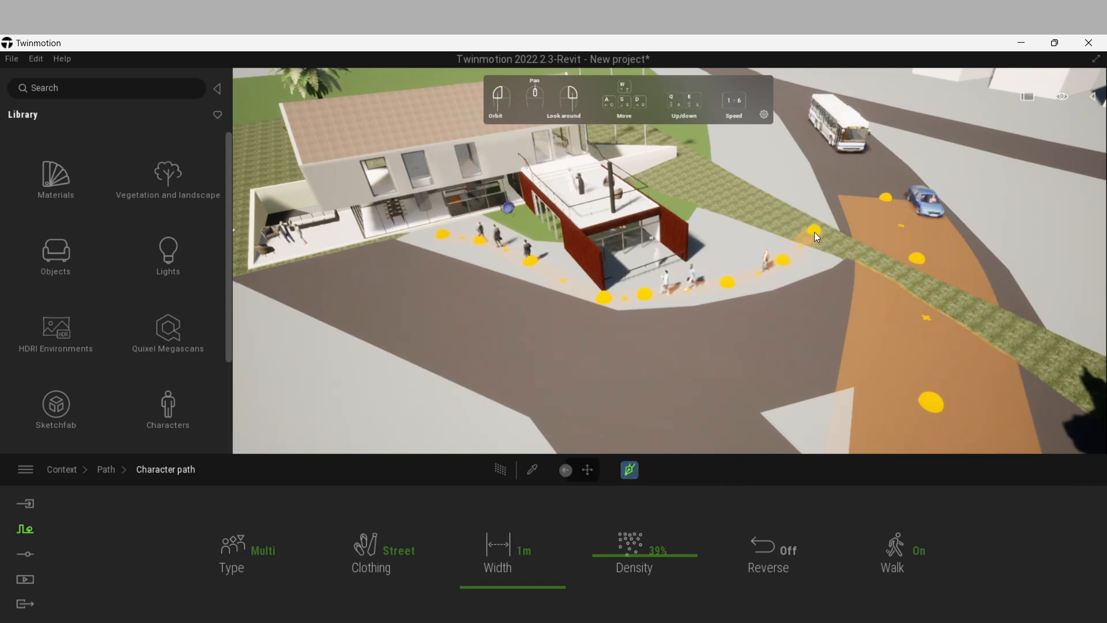
click(811, 197)
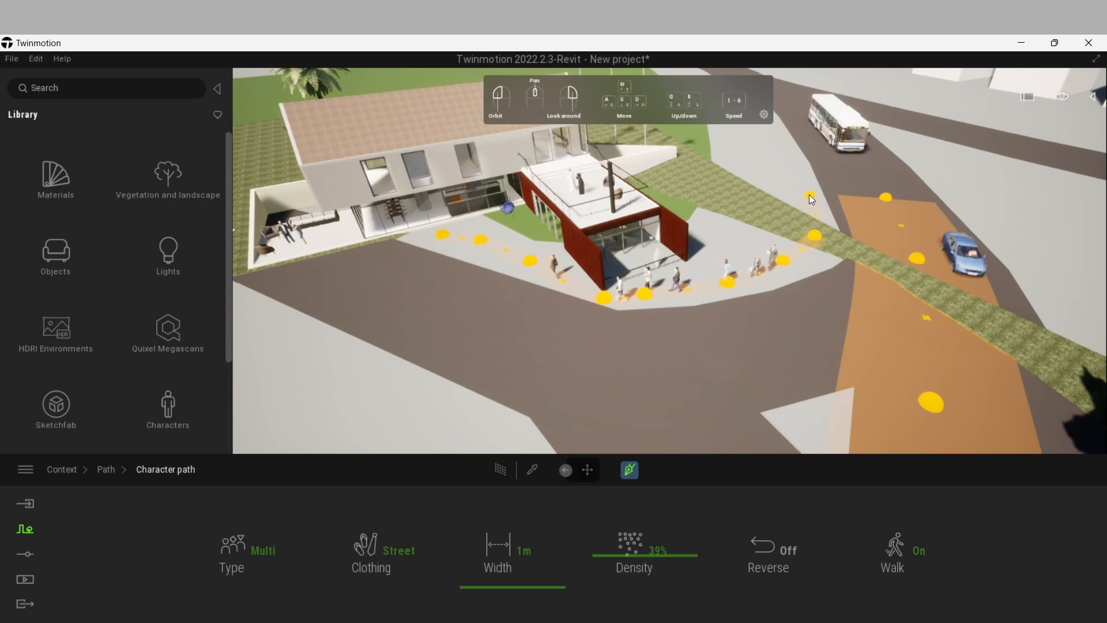
click(791, 154)
click(824, 151)
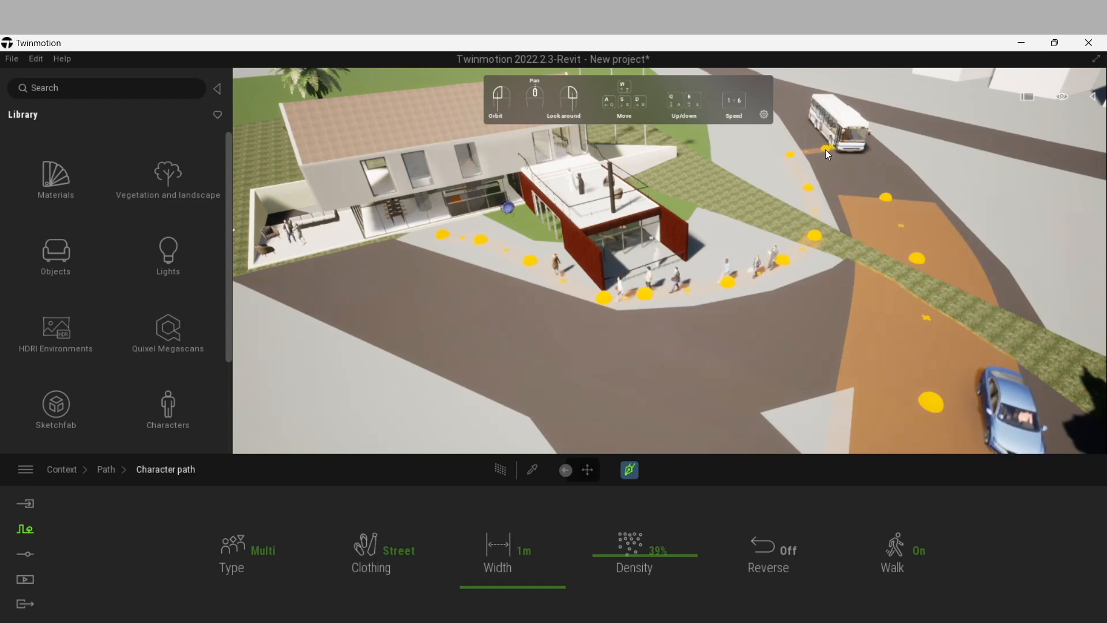
key(Escape)
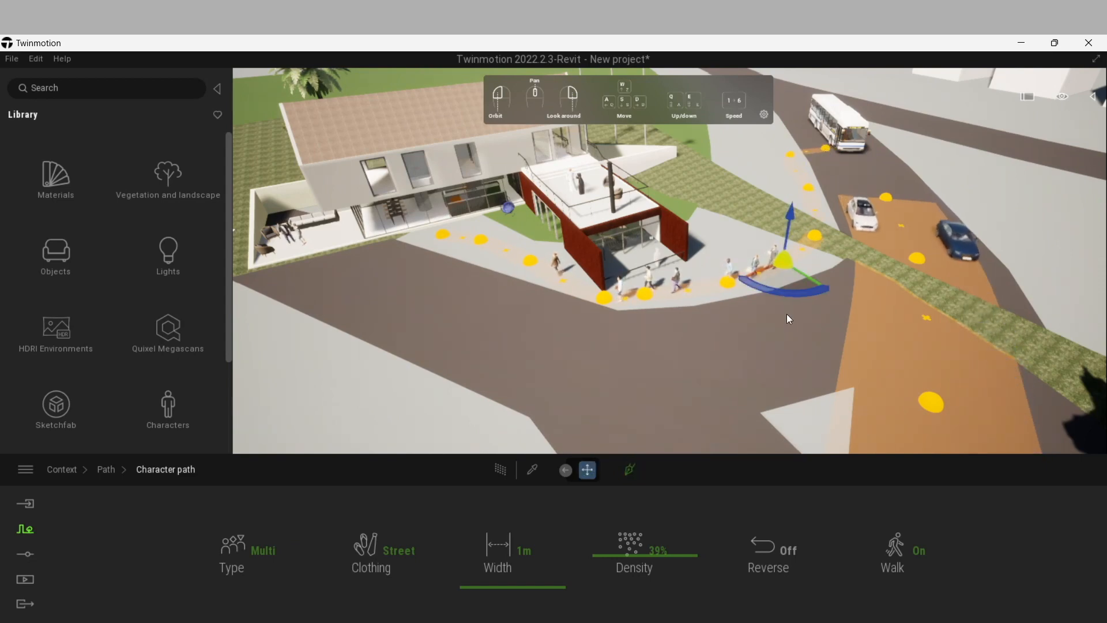
click(655, 354)
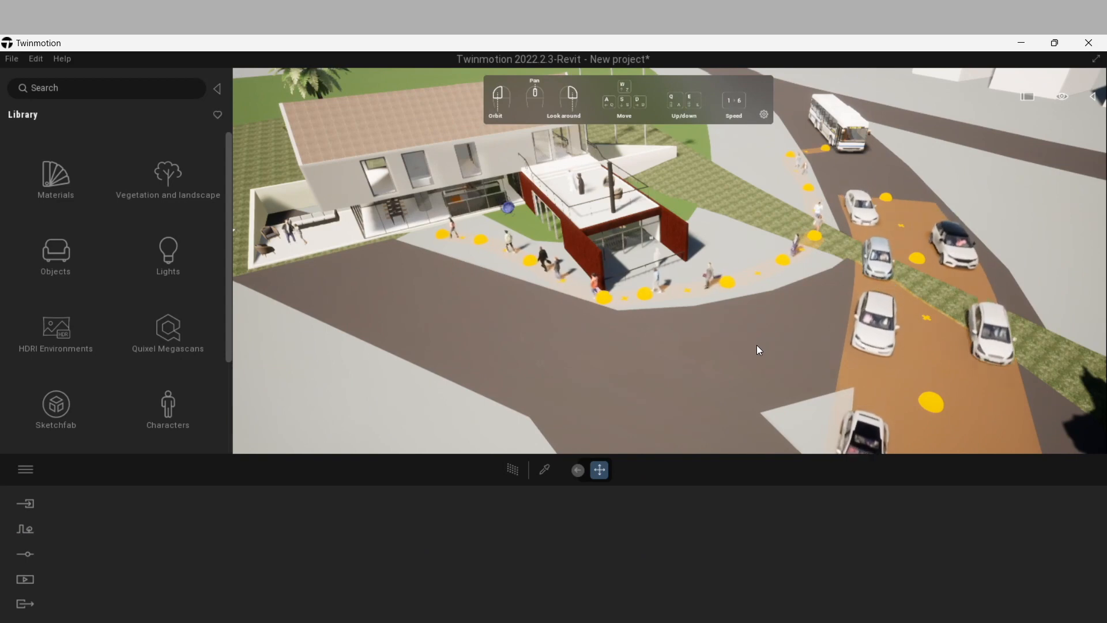
Step: Move the character path's end point away from the front of the bus to the pavement edge
middle_drag(936, 151, 865, 234)
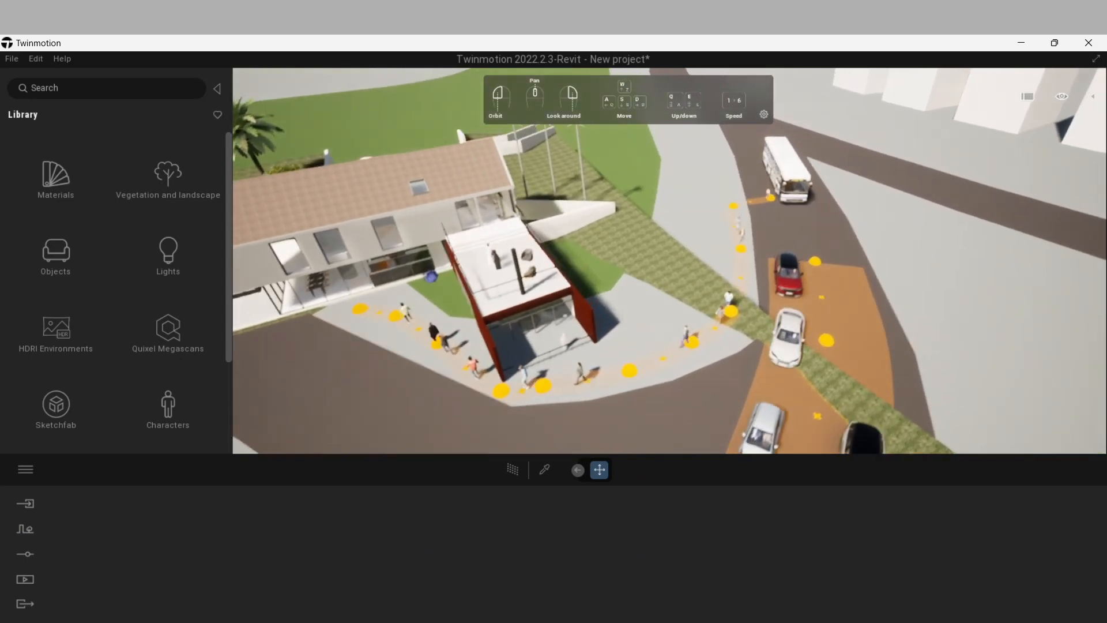
drag(897, 296, 898, 231)
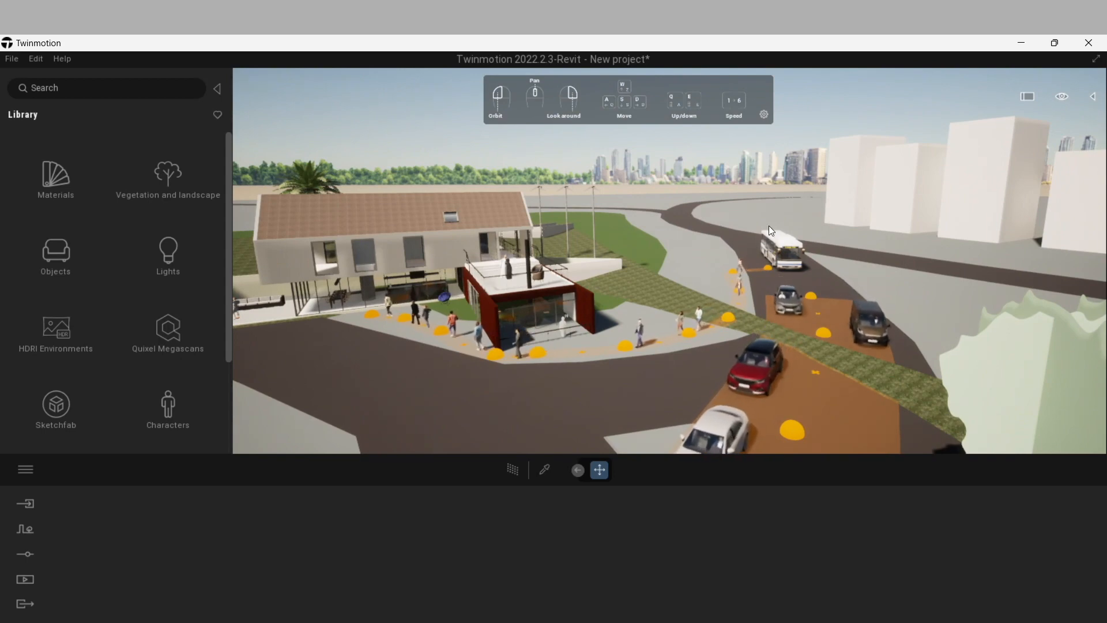
scroll(770, 226, up, 5)
click(796, 271)
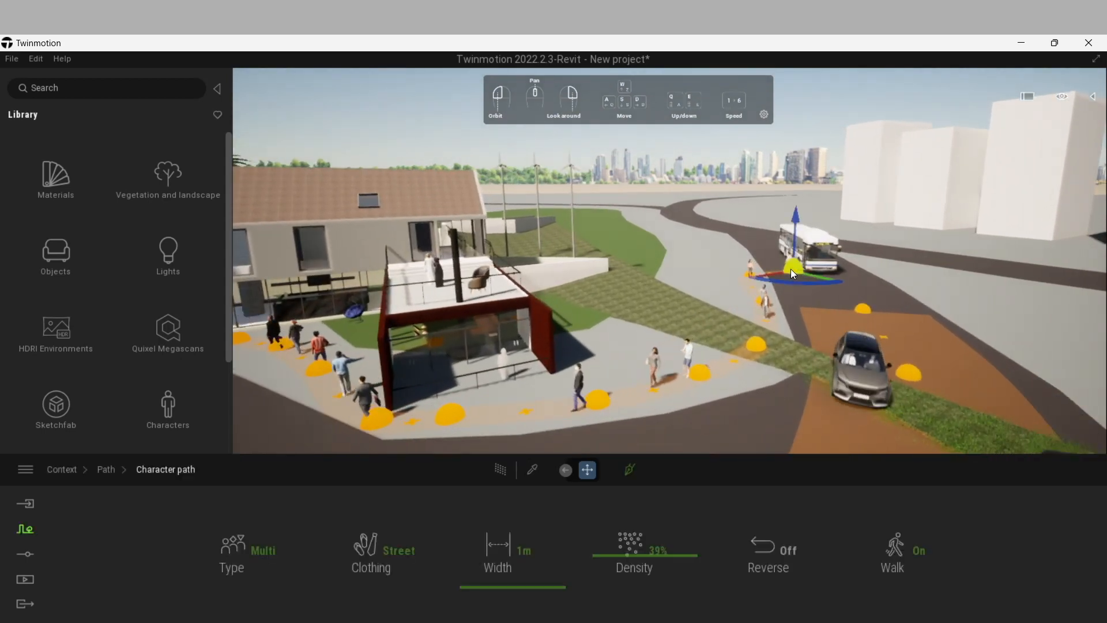
drag(786, 274, 756, 269)
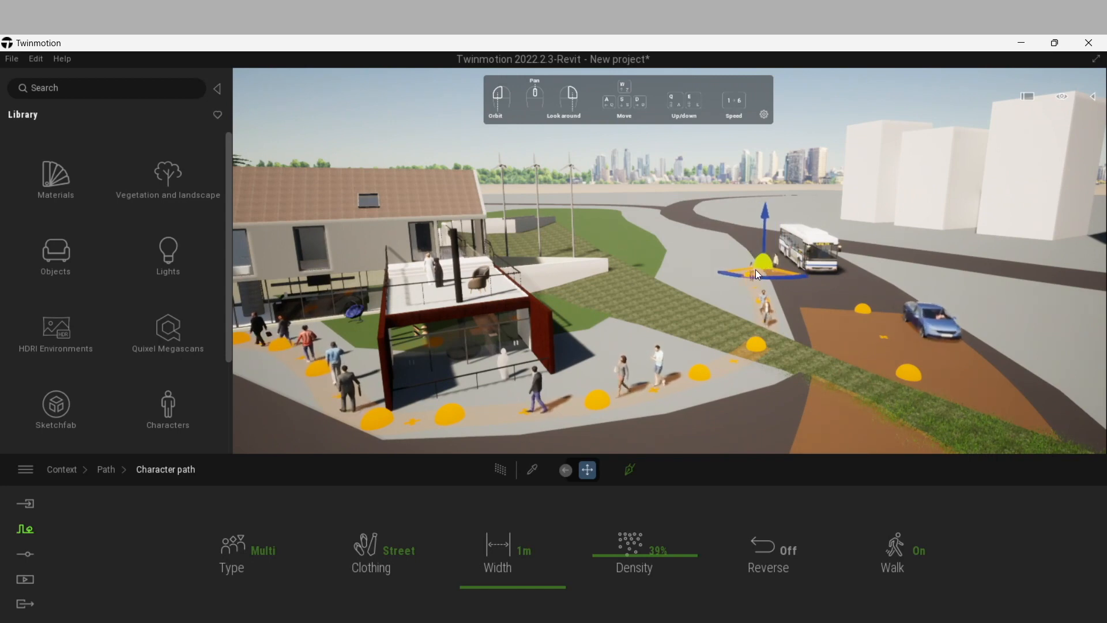
Step: Move the bus sideways to the pavement beside the character path's end point and check how the path meets it
click(803, 250)
scroll(842, 259, up, 4)
middle_drag(863, 263, 586, 354)
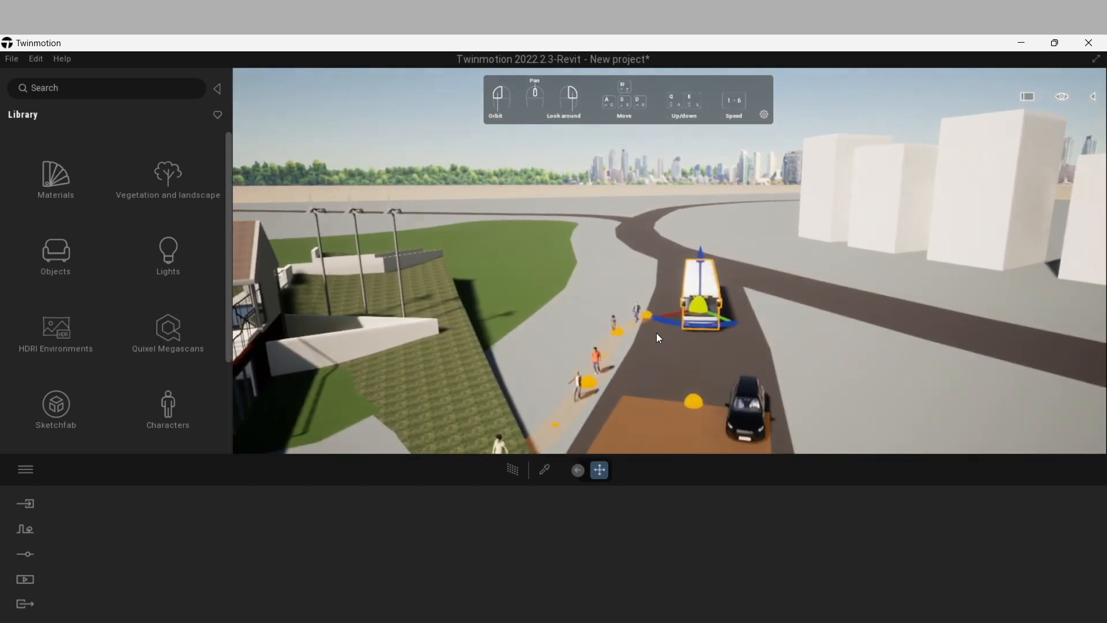
drag(674, 316, 649, 316)
click(686, 359)
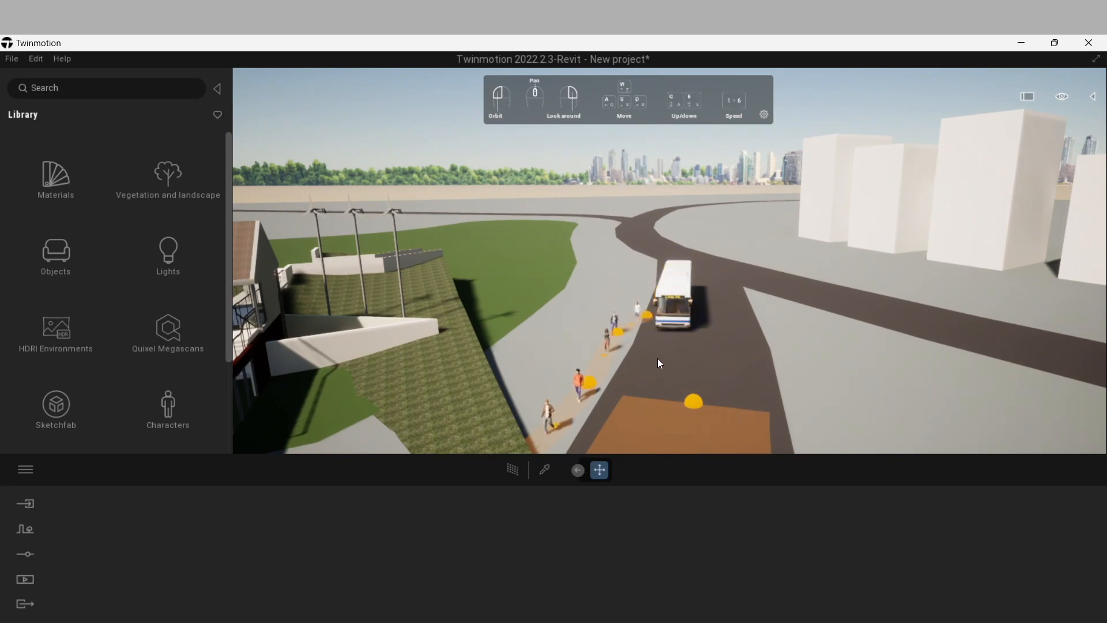
scroll(634, 332, up, 2)
drag(634, 332, 583, 317)
click(617, 319)
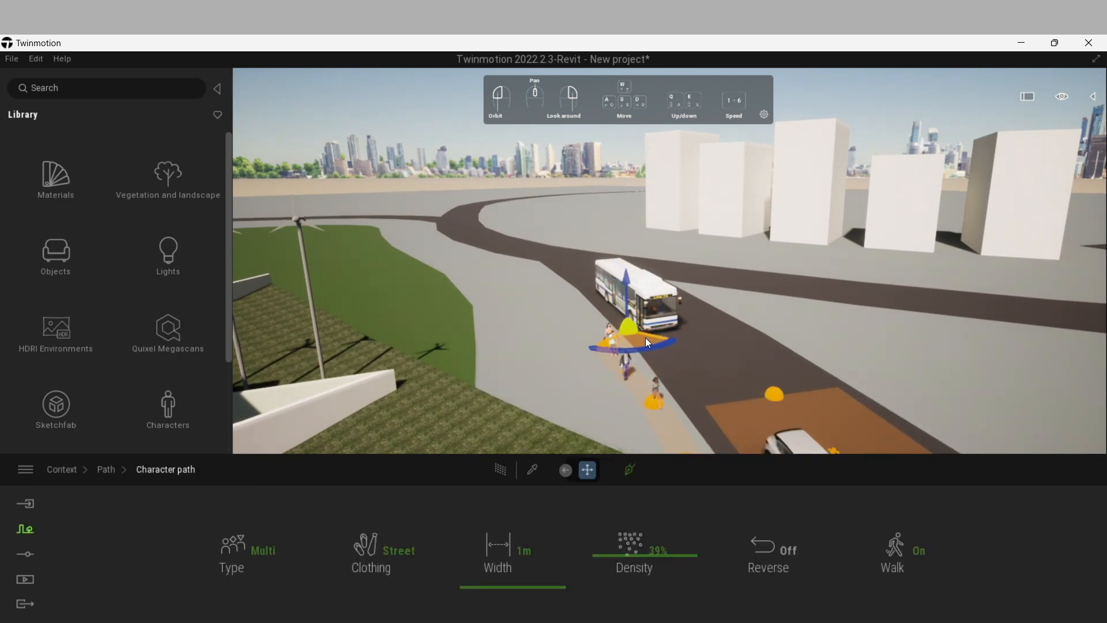
click(701, 345)
scroll(704, 337, down, 5)
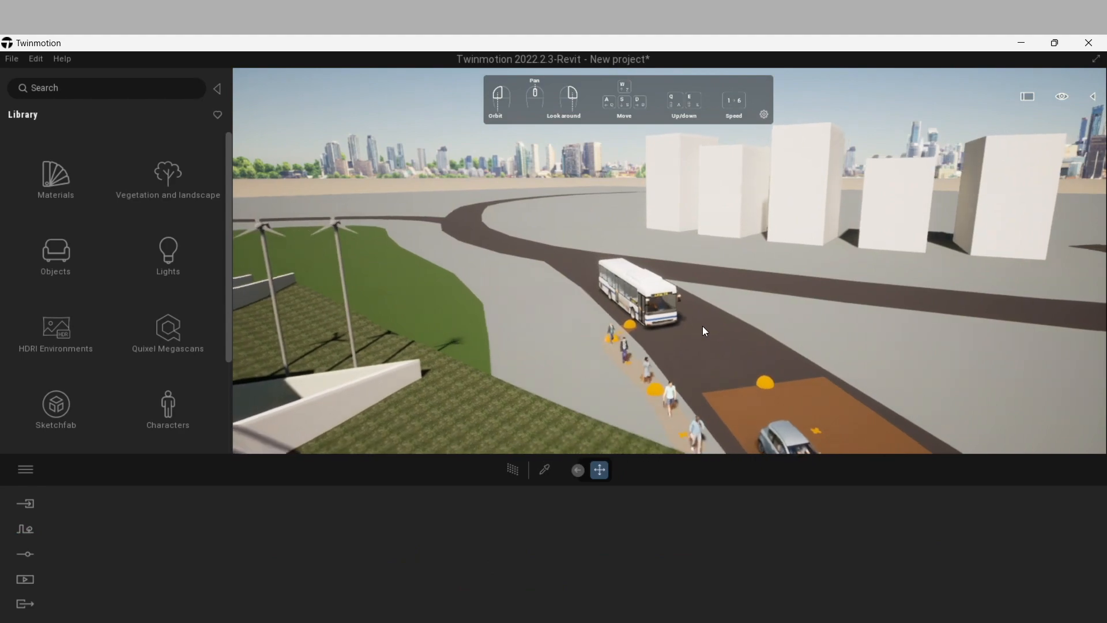
Step: Examine the walking characters, the car traffic and the parked bus along the paths around the house from several viewpoints
drag(722, 353, 725, 331)
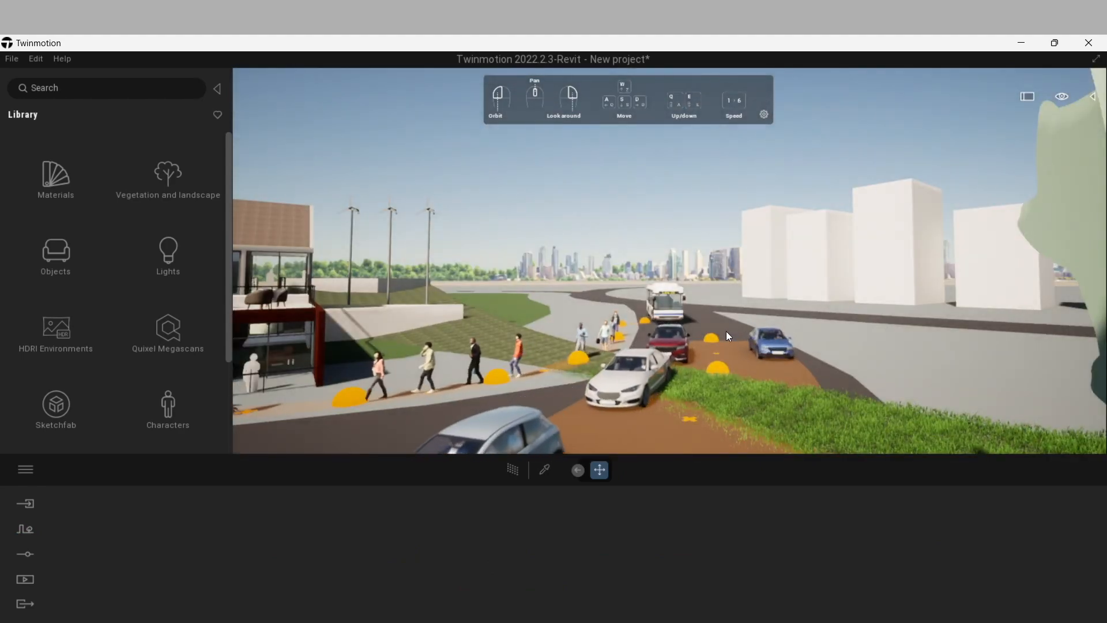
scroll(714, 364, down, 5)
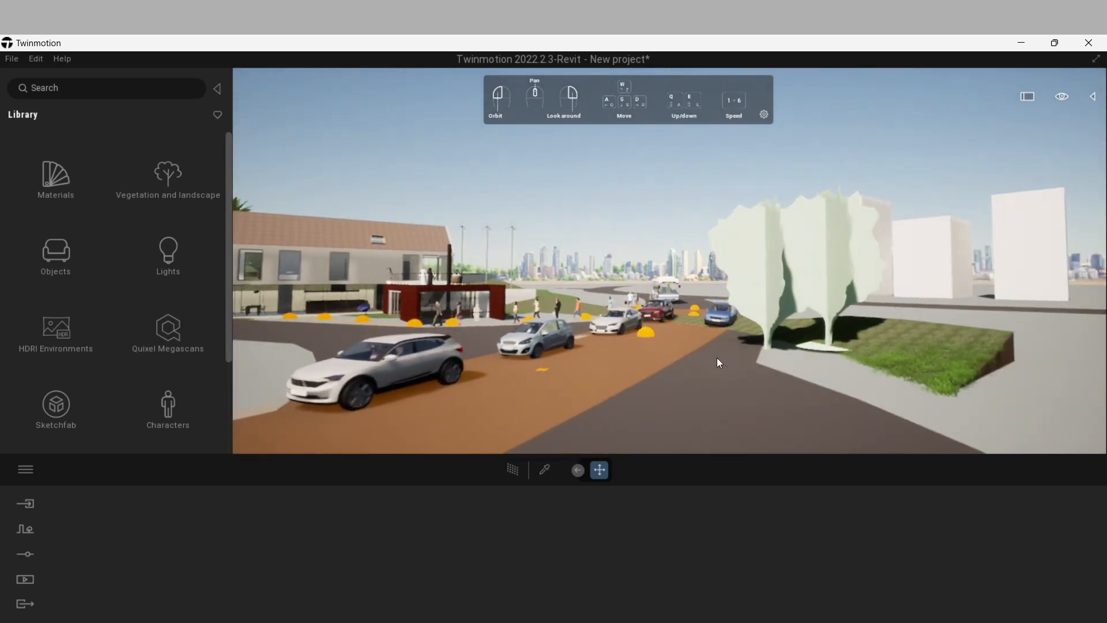
scroll(680, 347, up, 5)
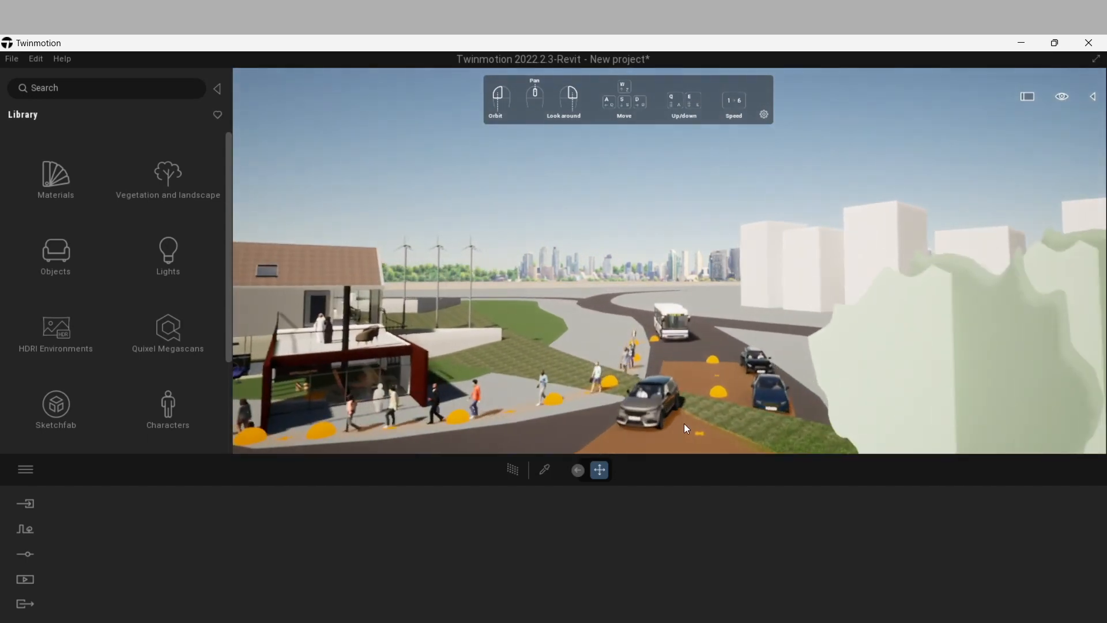
drag(692, 399, 691, 369)
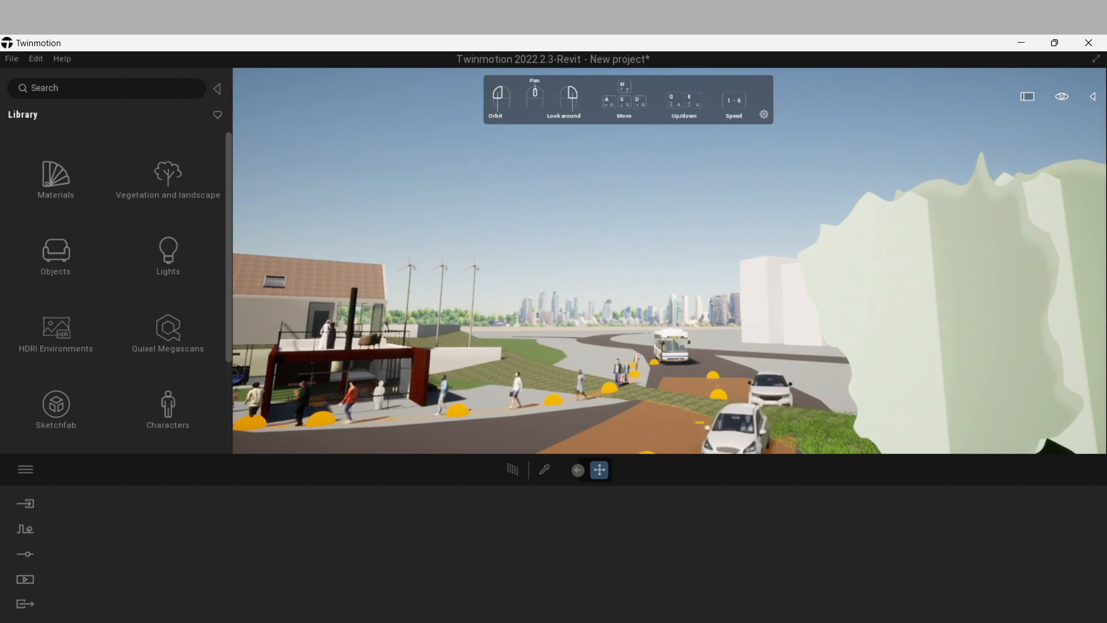
drag(691, 400, 385, 399)
scroll(385, 399, down, 3)
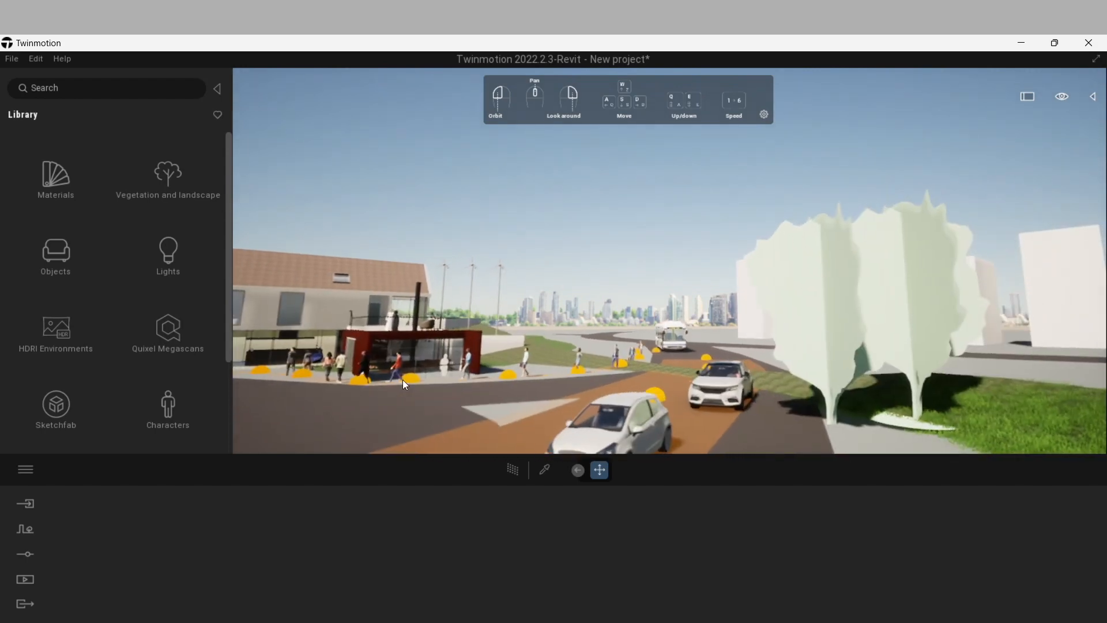
middle_drag(403, 379, 510, 403)
scroll(622, 410, up, 3)
drag(658, 402, 647, 403)
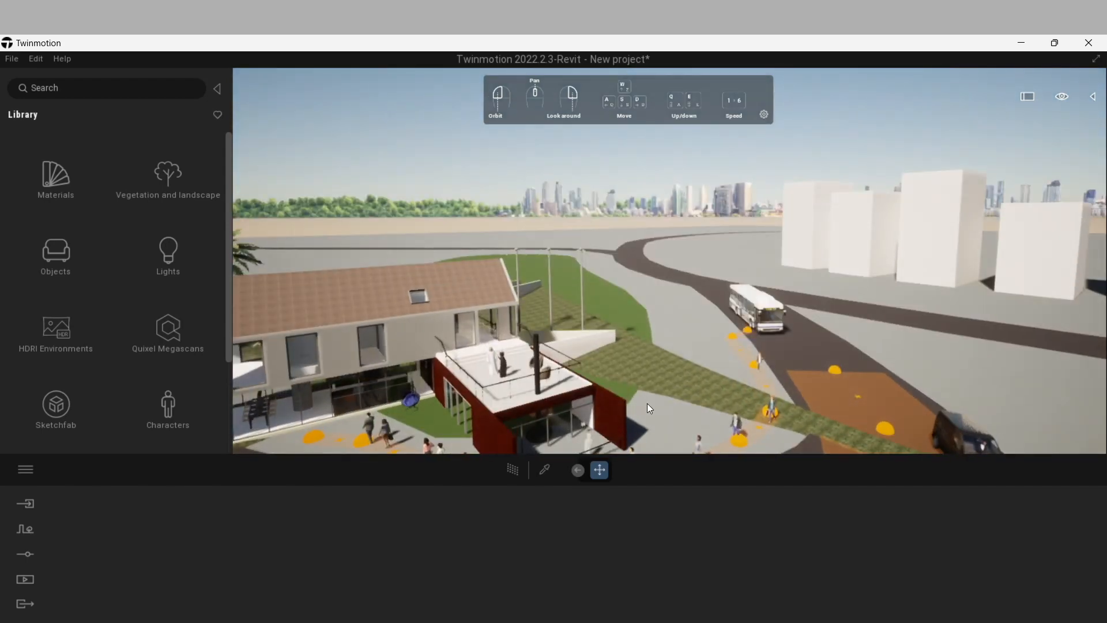
scroll(600, 435, up, 3)
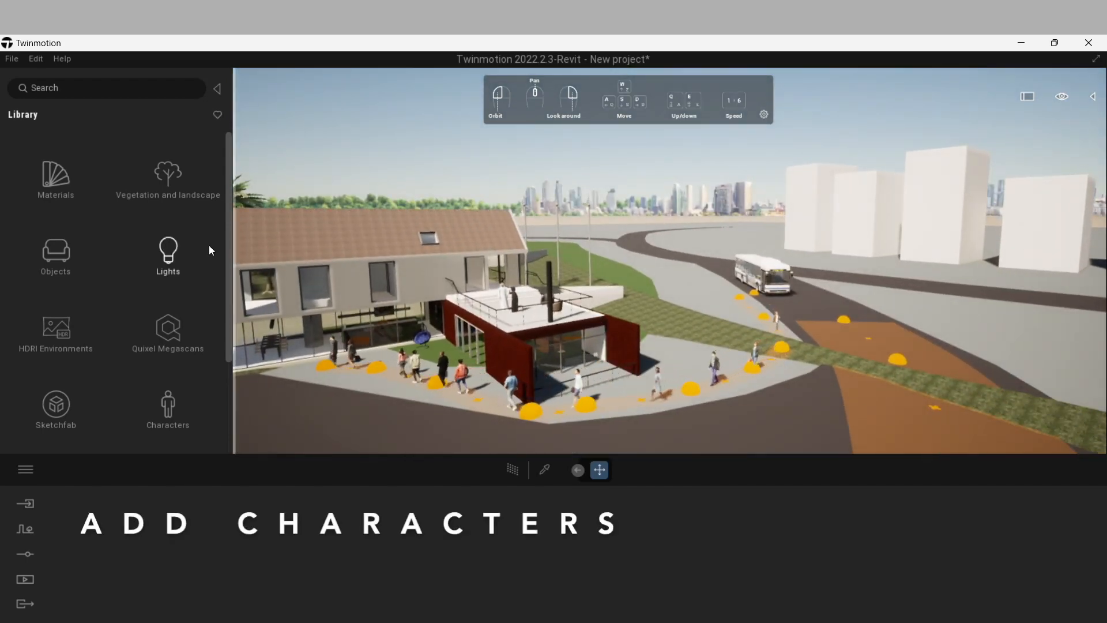
Step: Place the animated human Machele on the pavement in front of the red pavilion's glazed entrance
click(166, 411)
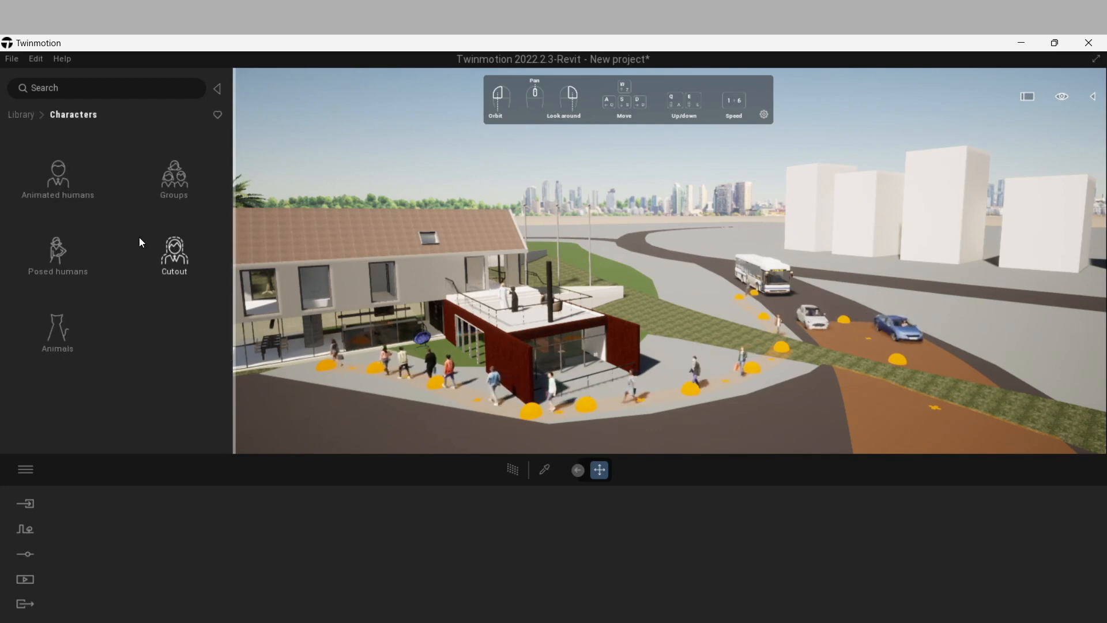
click(57, 185)
drag(157, 173, 594, 382)
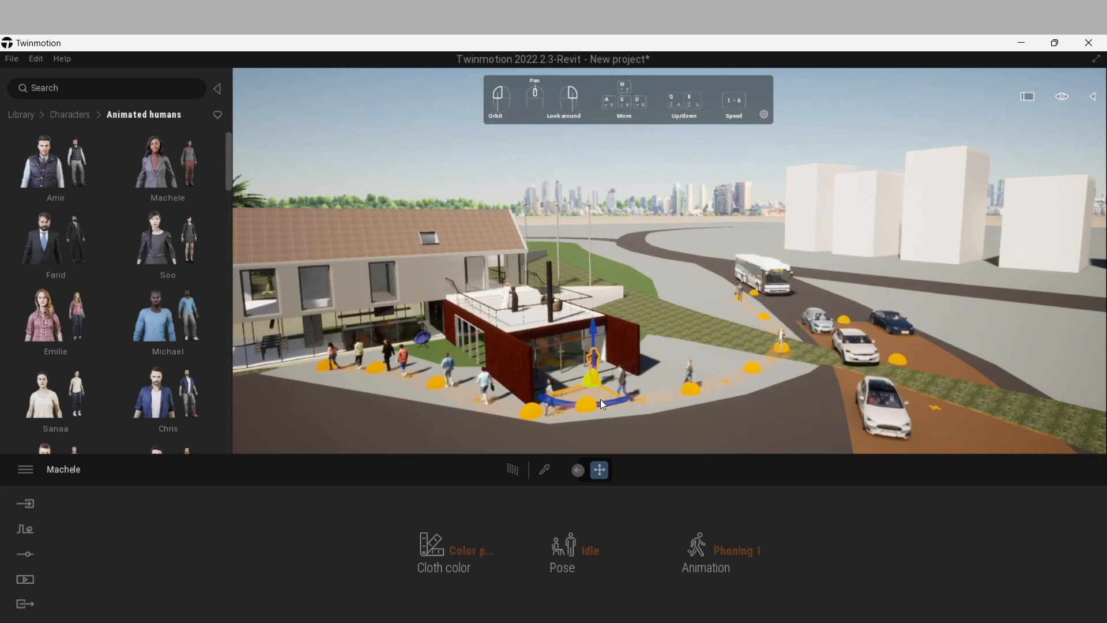
key(Escape)
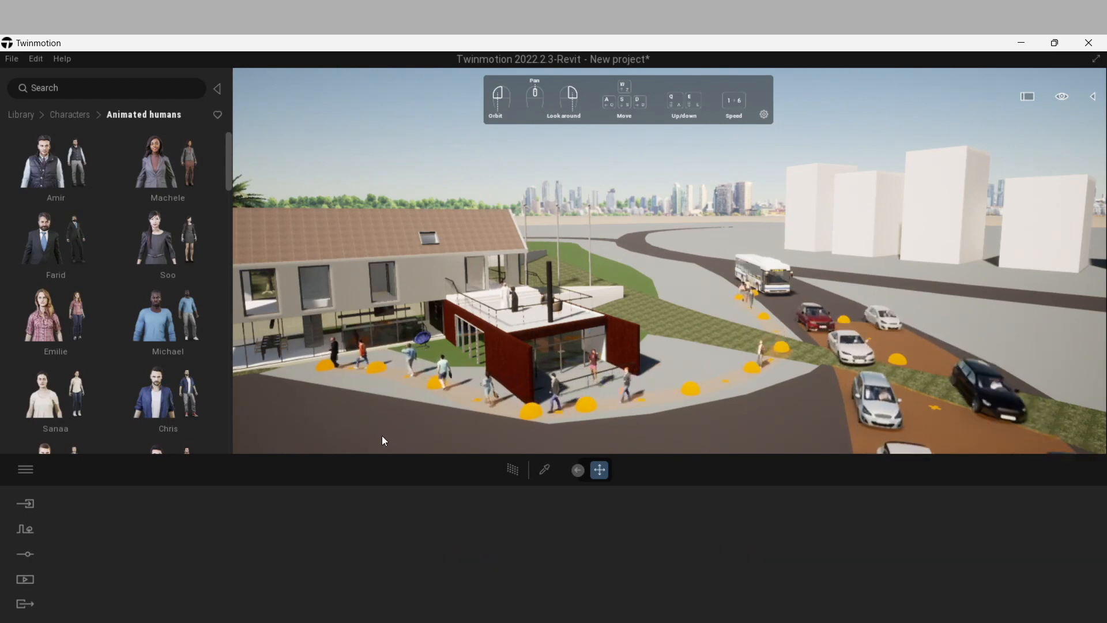
Step: Place the cat Felix from the animal characters on the house's walled terrace
middle_drag(360, 391, 460, 380)
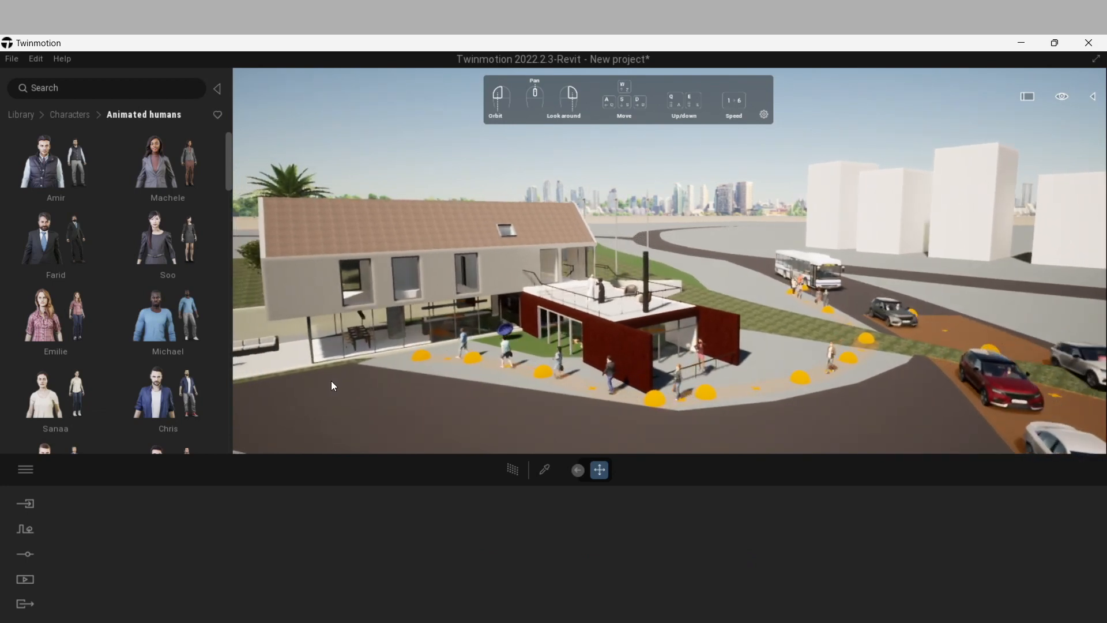
click(702, 354)
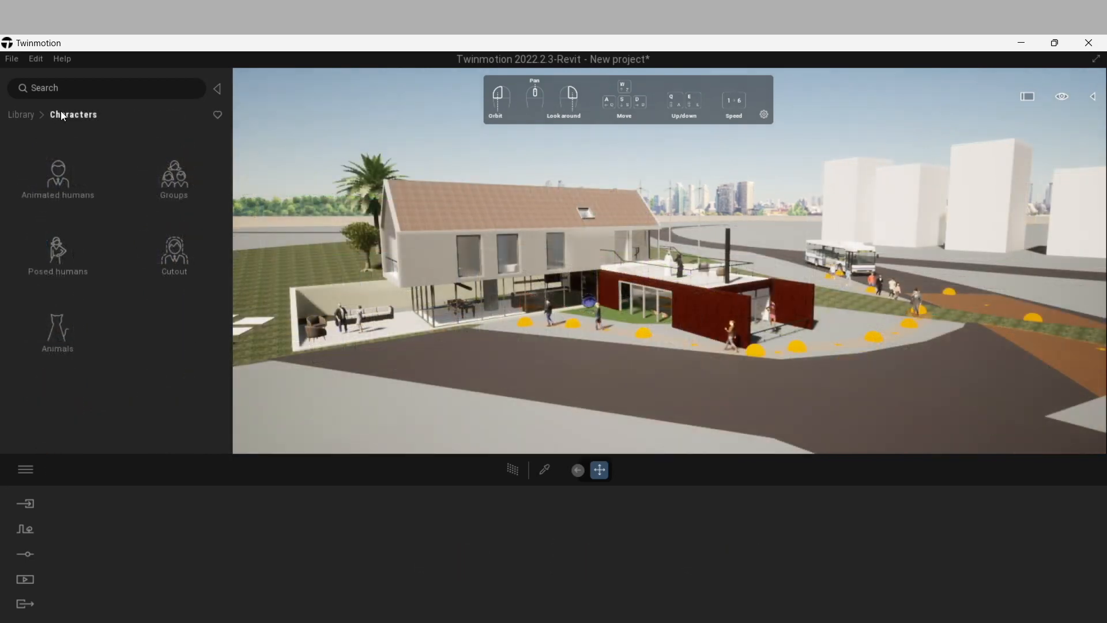
click(68, 331)
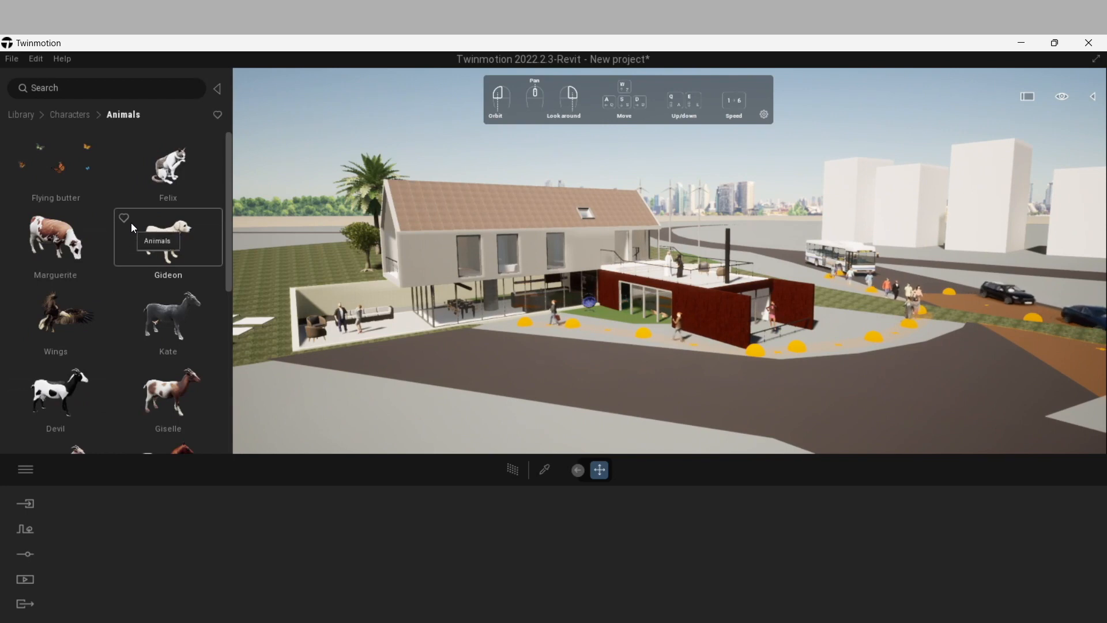
drag(227, 170, 230, 341)
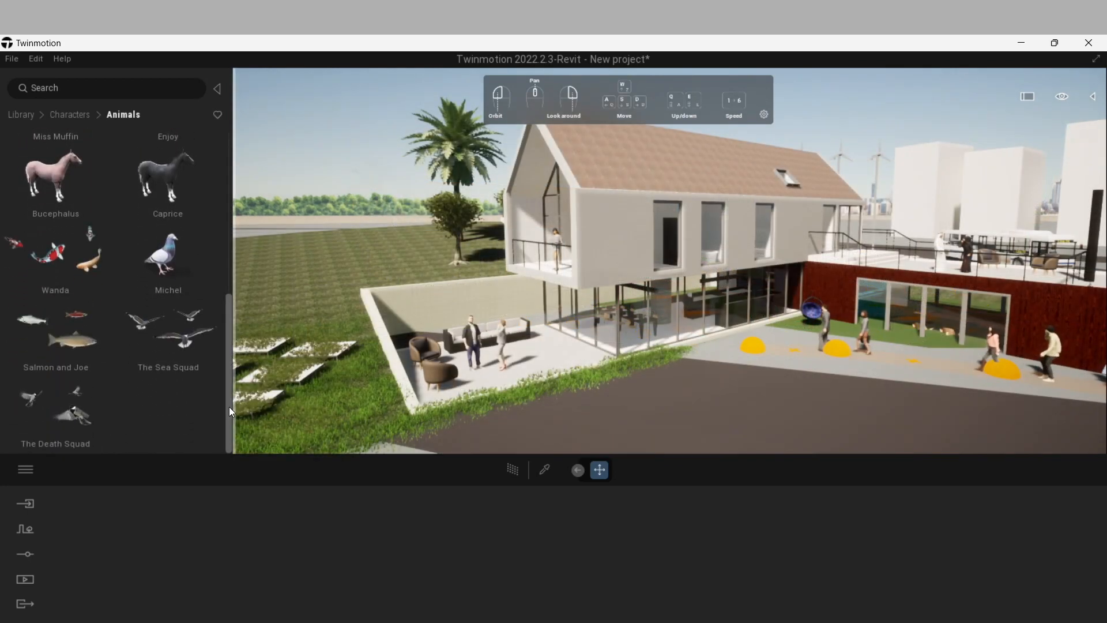
drag(230, 411, 233, 216)
drag(170, 164, 621, 362)
key(Escape)
Step: Move the cat across the terrace, past the standing couple, to the armchair beside the sofa
scroll(548, 367, up, 2)
scroll(548, 366, up, 5)
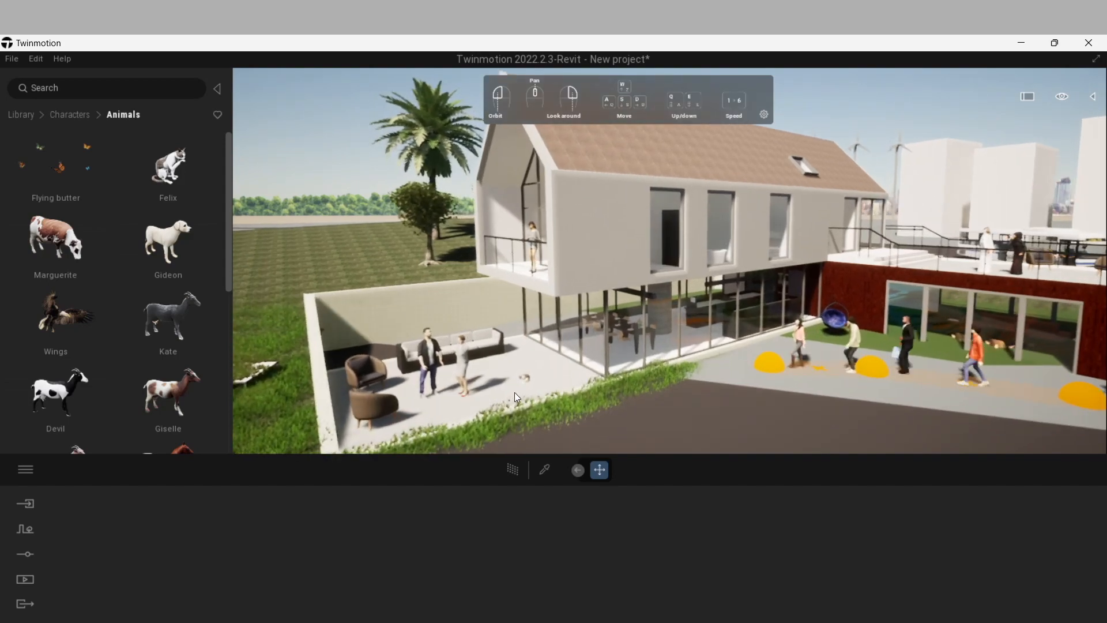
scroll(528, 318, up, 2)
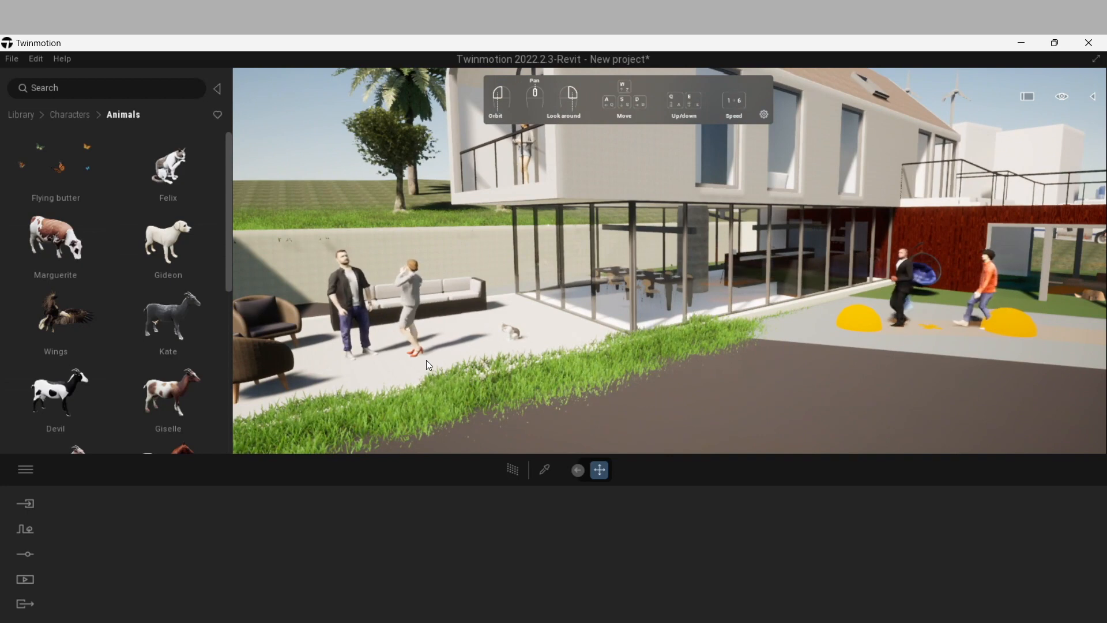
scroll(462, 358, up, 3)
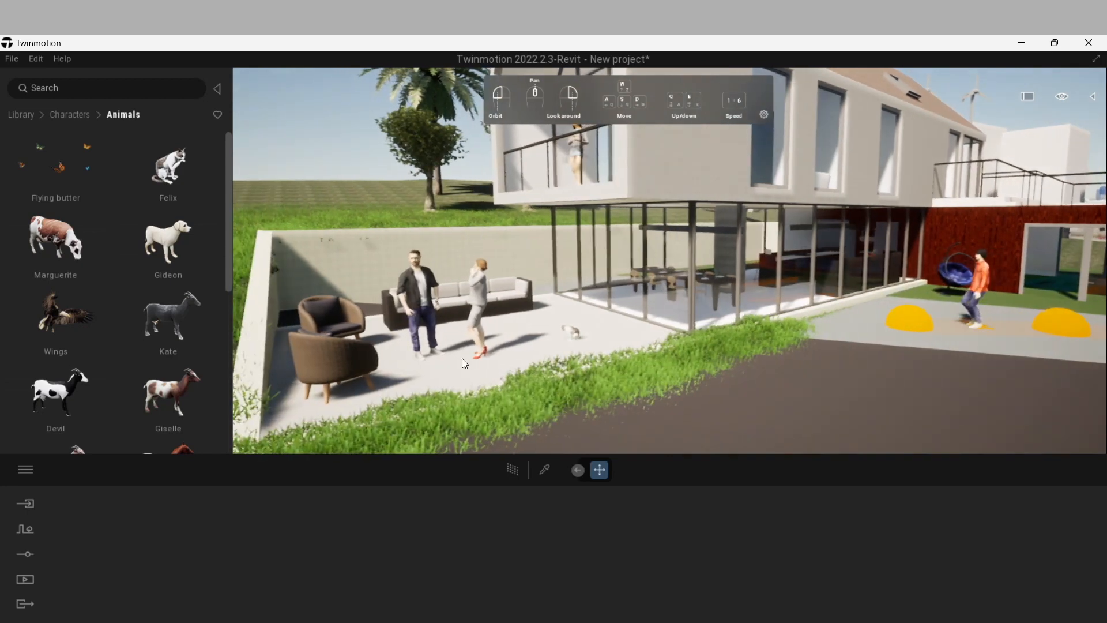
click(571, 329)
drag(525, 326, 563, 348)
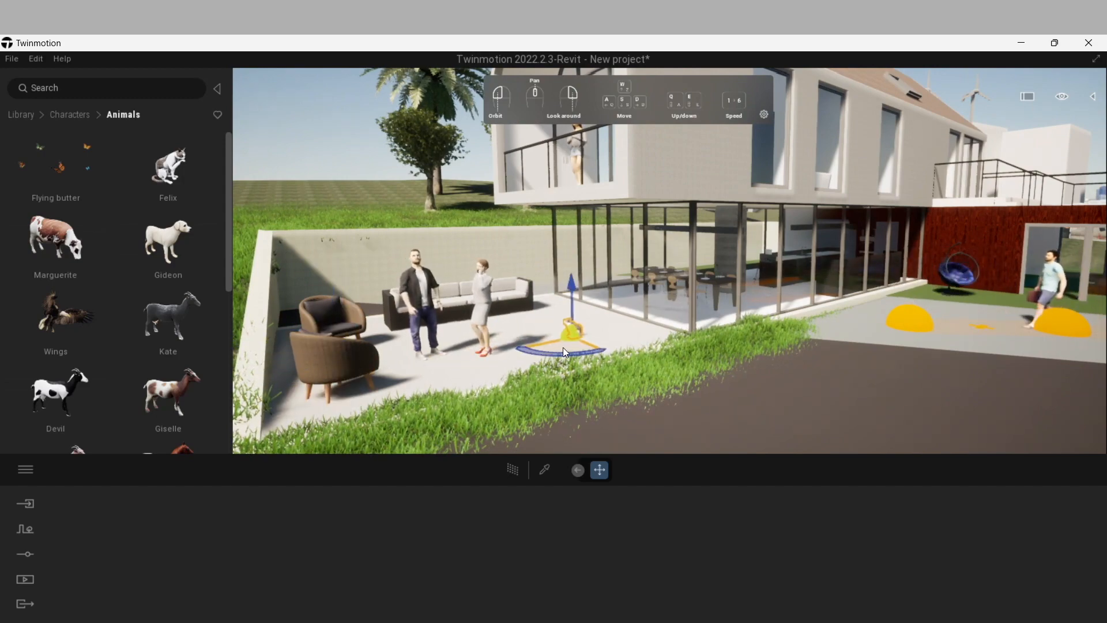
mouse_move(544, 410)
mouse_down()
mouse_move(526, 447)
mouse_move(548, 407)
mouse_up()
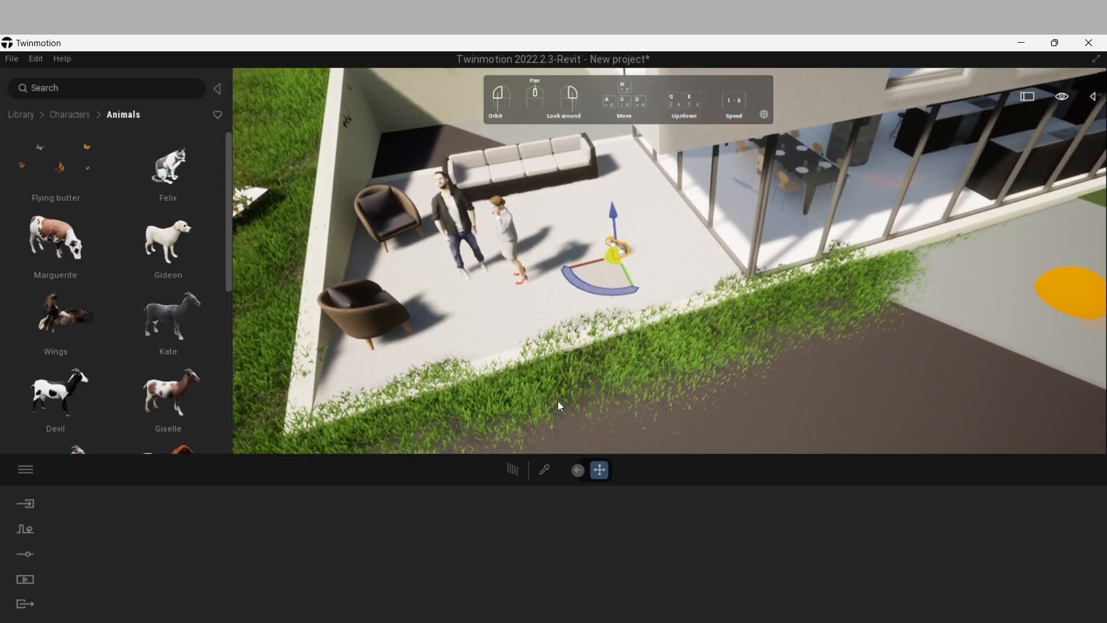
drag(604, 282, 478, 224)
key(Escape)
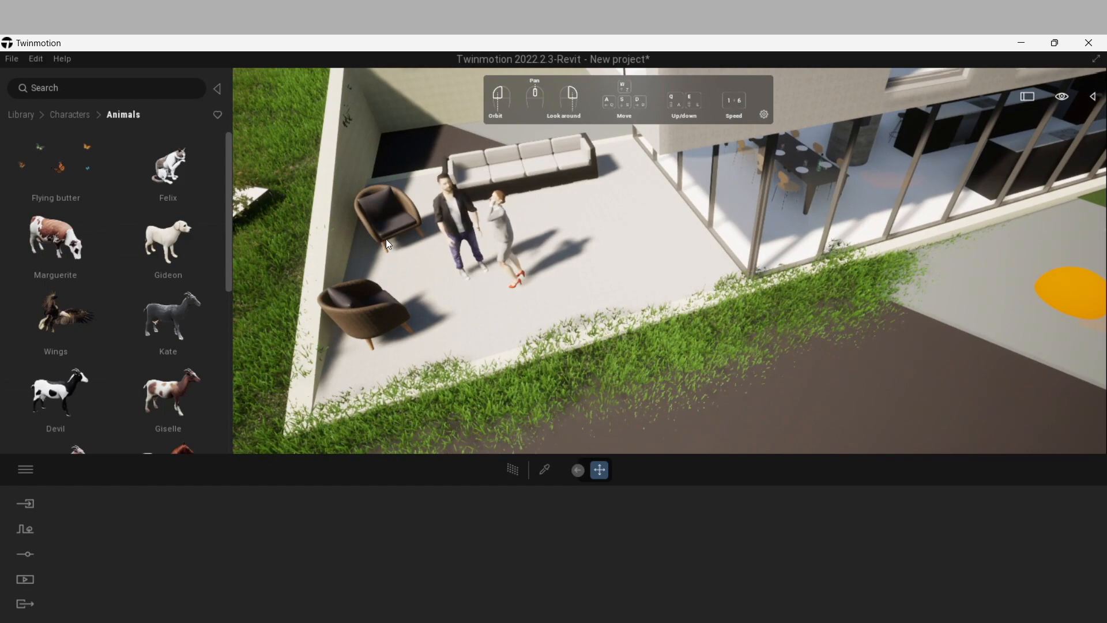
Step: Set the cat on the seat of the armchair nearest the sofa and adjust its orientation
scroll(385, 240, up, 5)
drag(293, 258, 298, 250)
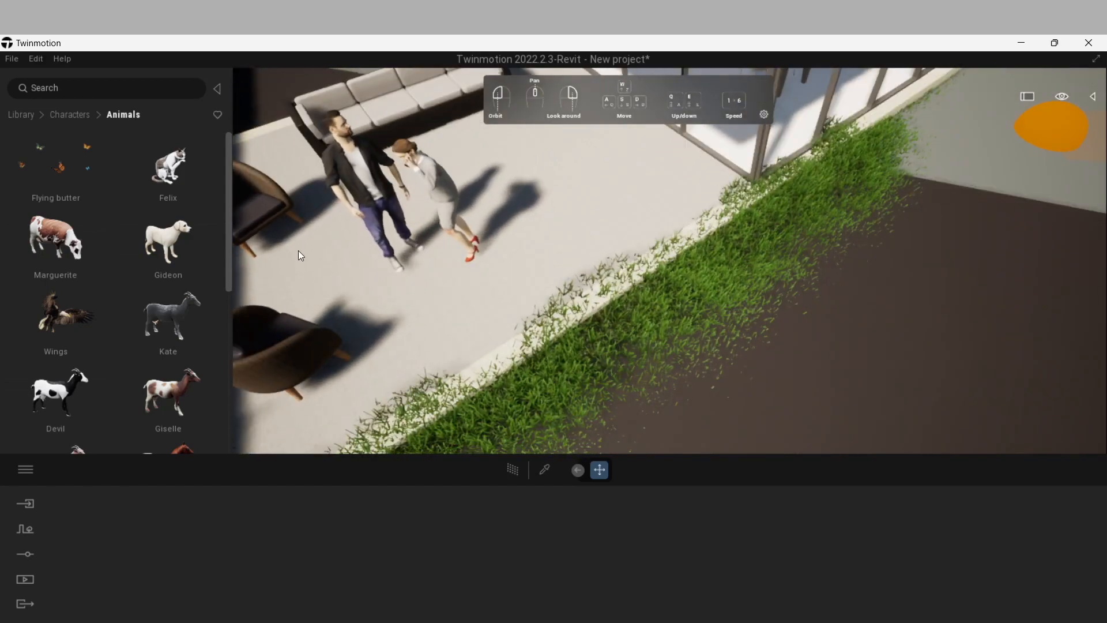
scroll(301, 255, down, 6)
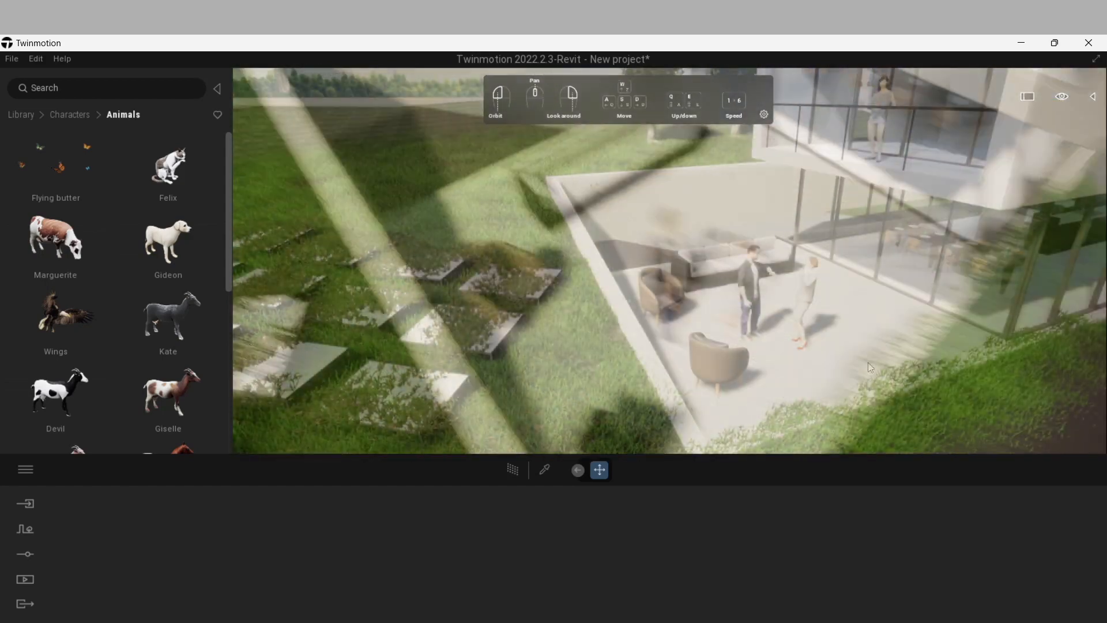
click(686, 304)
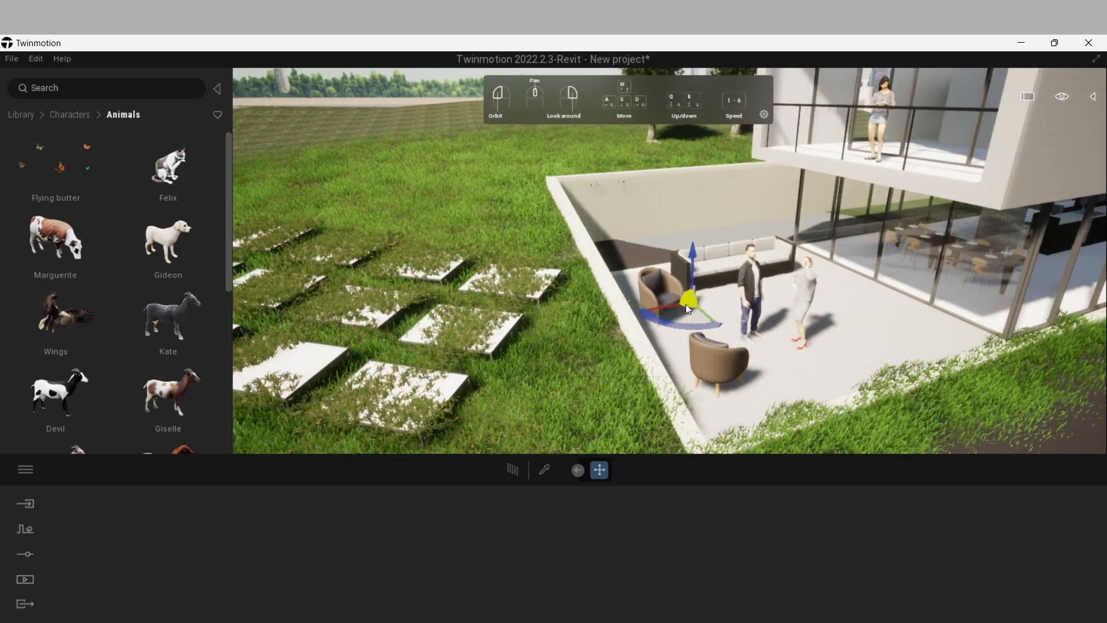
mouse_move(686, 303)
mouse_down()
mouse_move(663, 307)
mouse_move(669, 301)
mouse_up()
scroll(672, 302, up, 6)
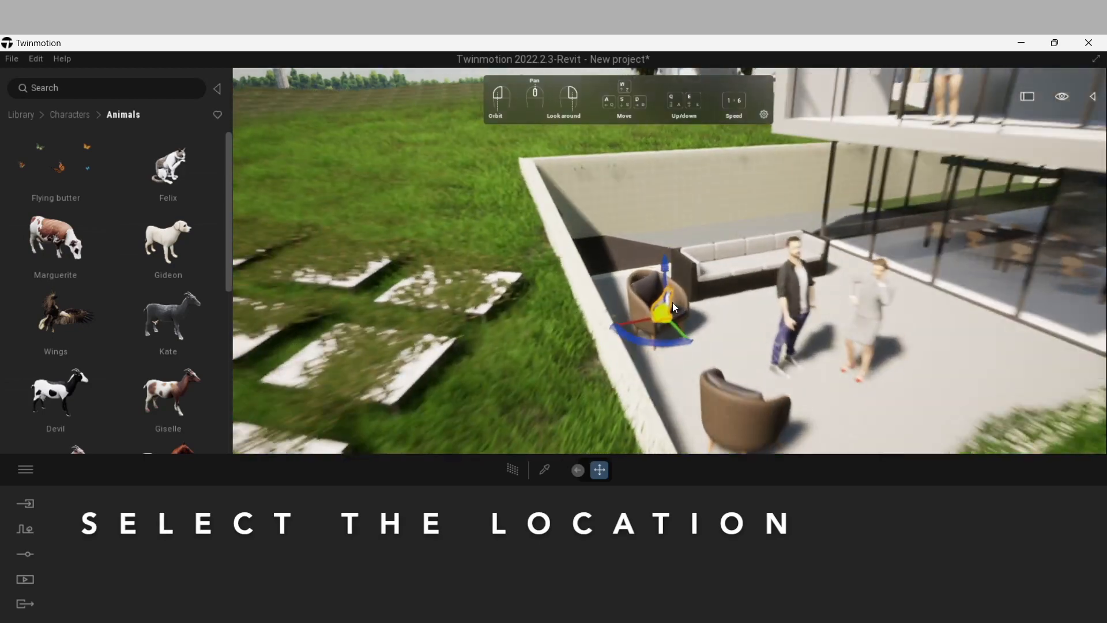
scroll(692, 393, down, 3)
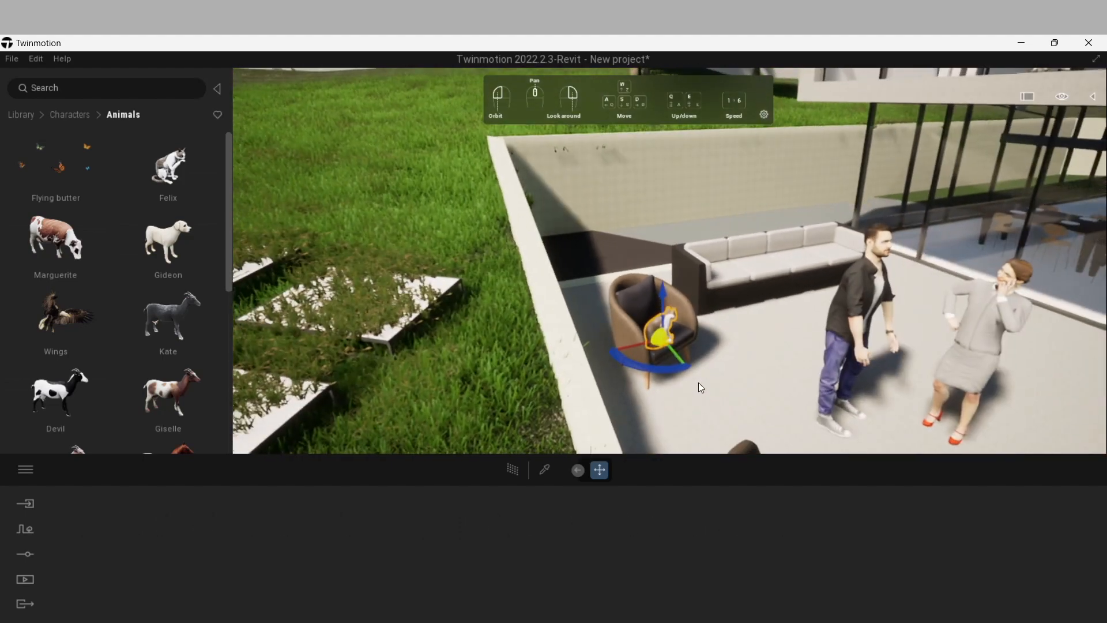
drag(686, 369, 590, 343)
key(Escape)
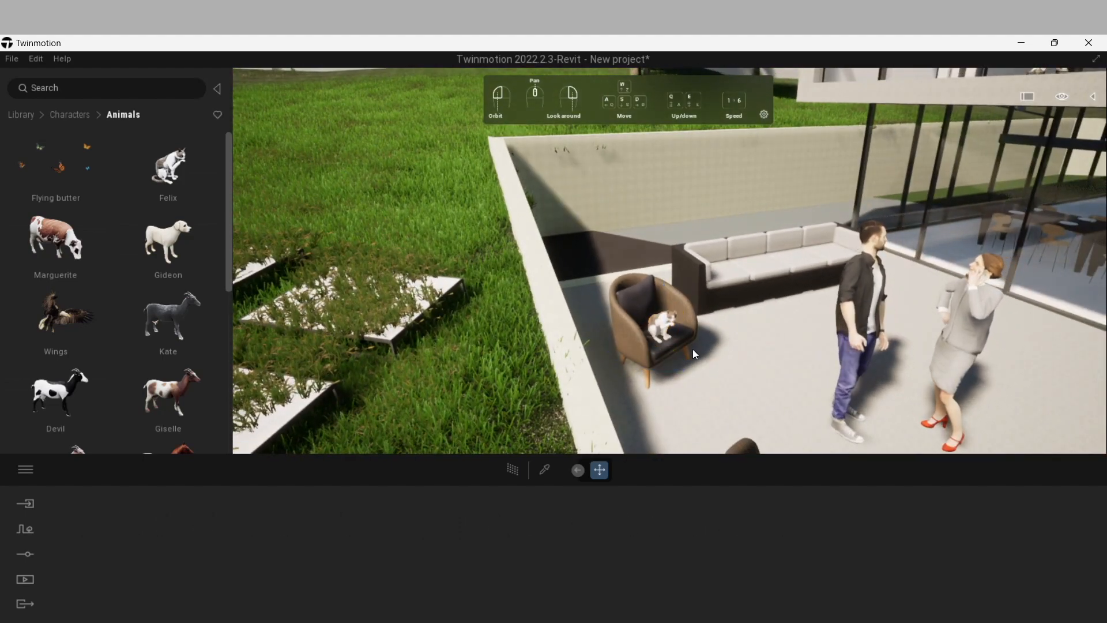
Step: Create the first media image from a wide view of the whole house with the parked vehicles in the foreground
scroll(742, 383, down, 1)
scroll(743, 383, down, 3)
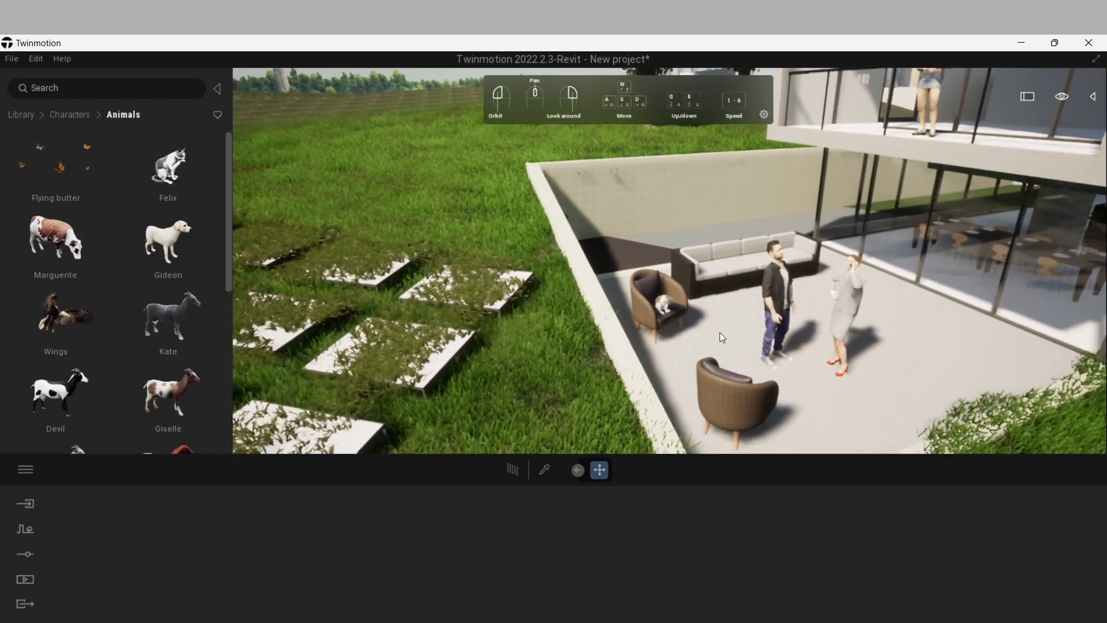
drag(714, 317, 692, 300)
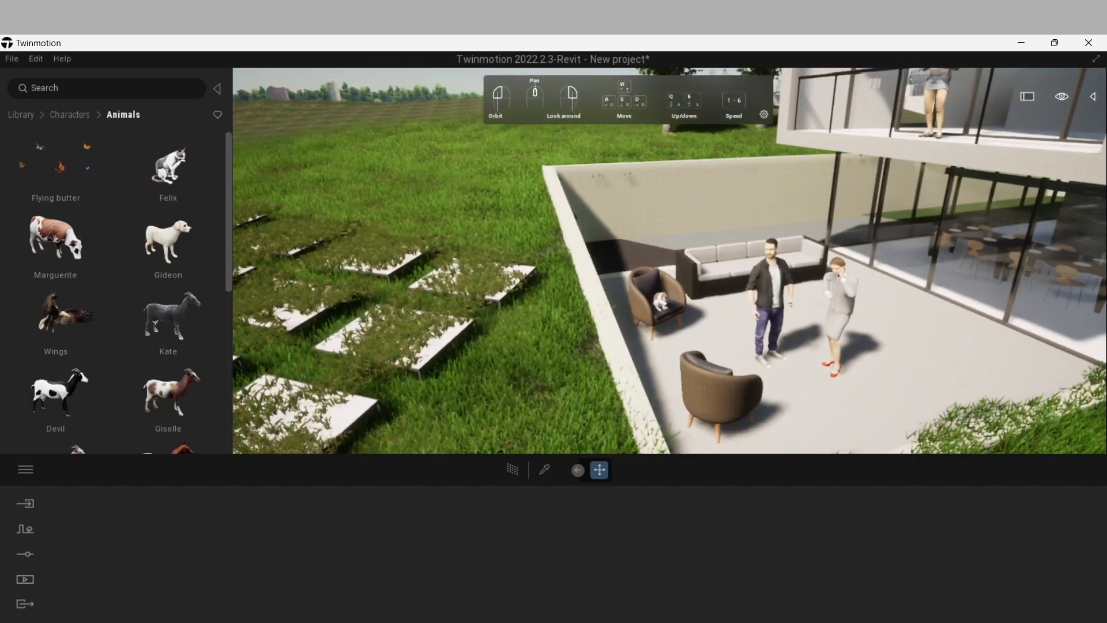
middle_drag(691, 300, 461, 230)
drag(461, 230, 420, 228)
middle_drag(669, 303, 694, 315)
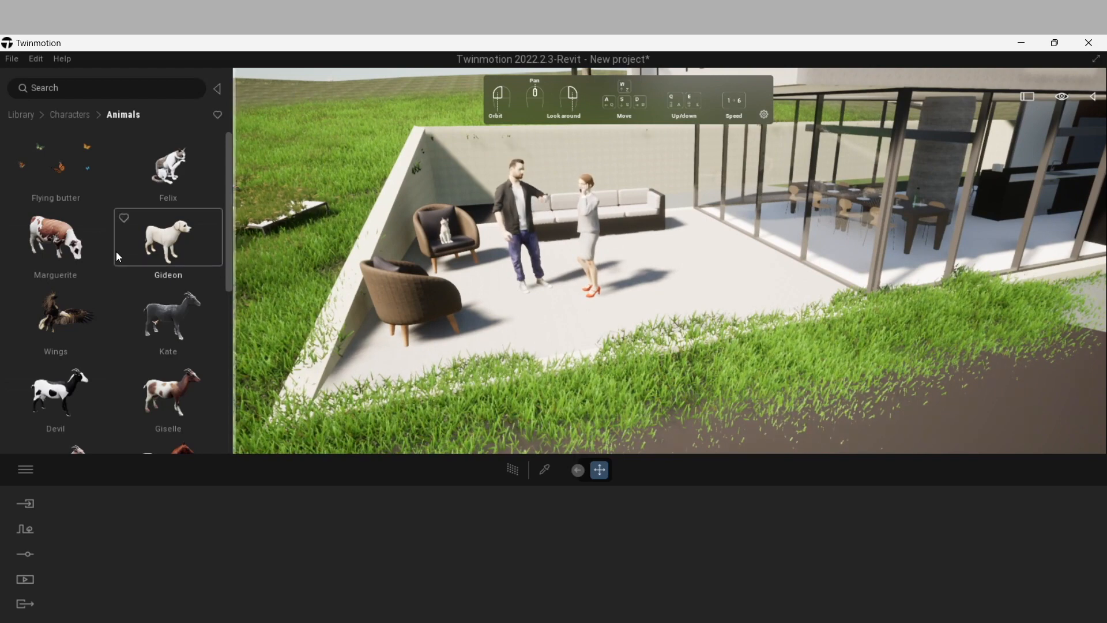
drag(228, 191, 719, 313)
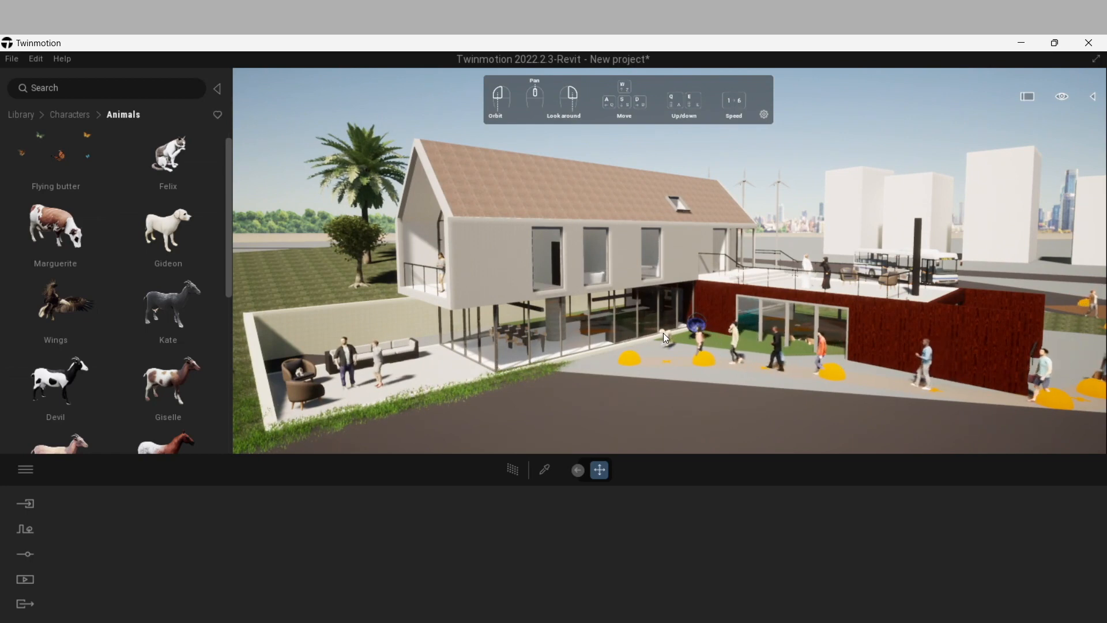
scroll(823, 388, down, 5)
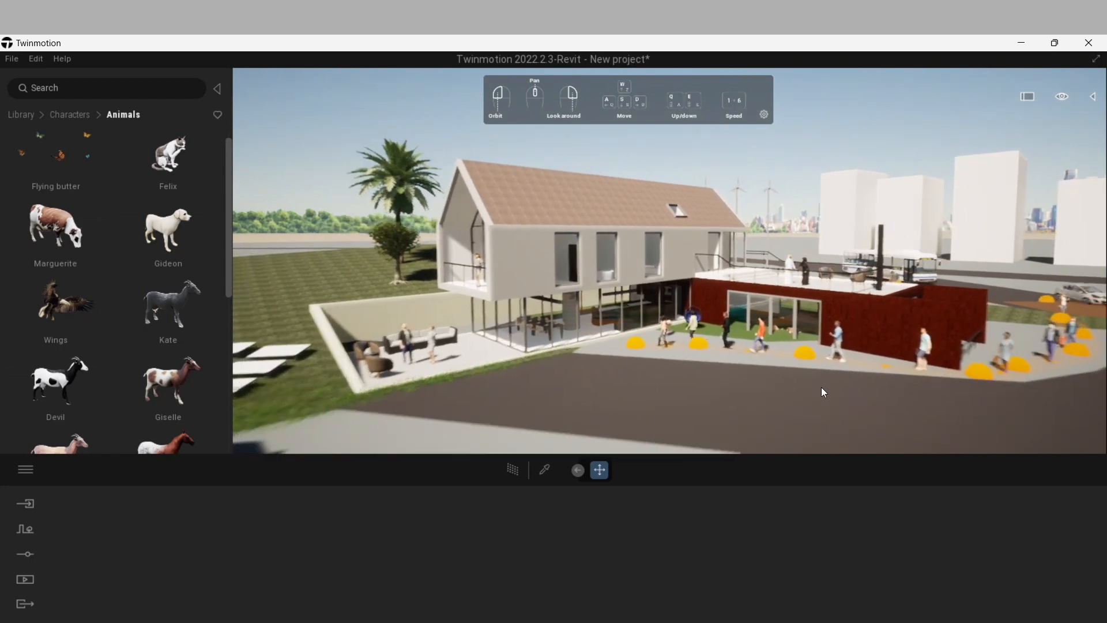
scroll(923, 369, down, 5)
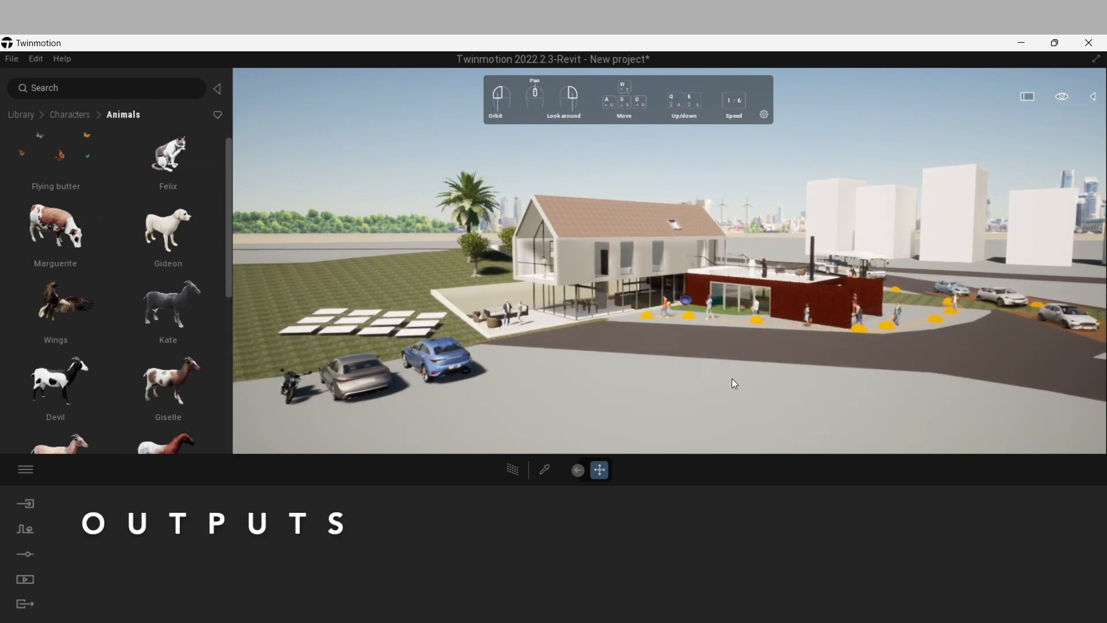
click(27, 574)
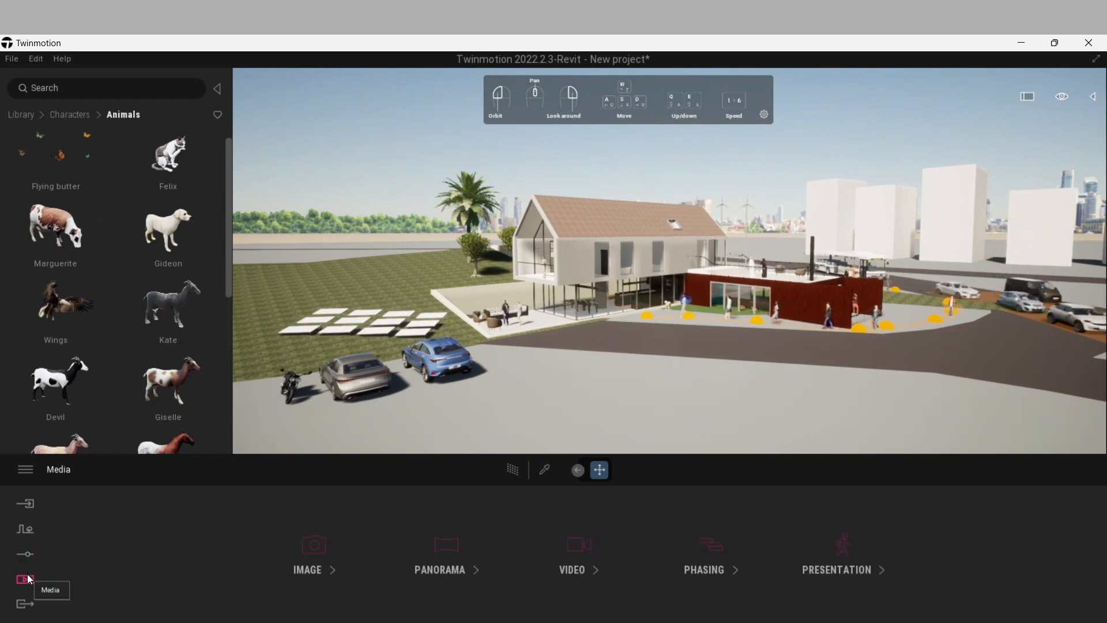
click(313, 545)
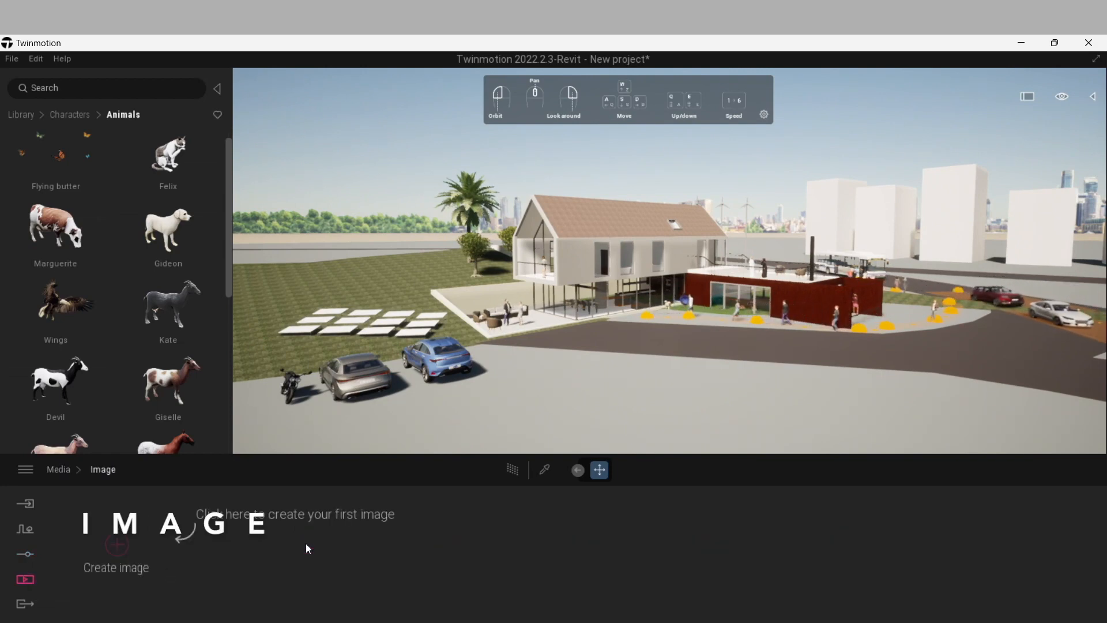
click(123, 551)
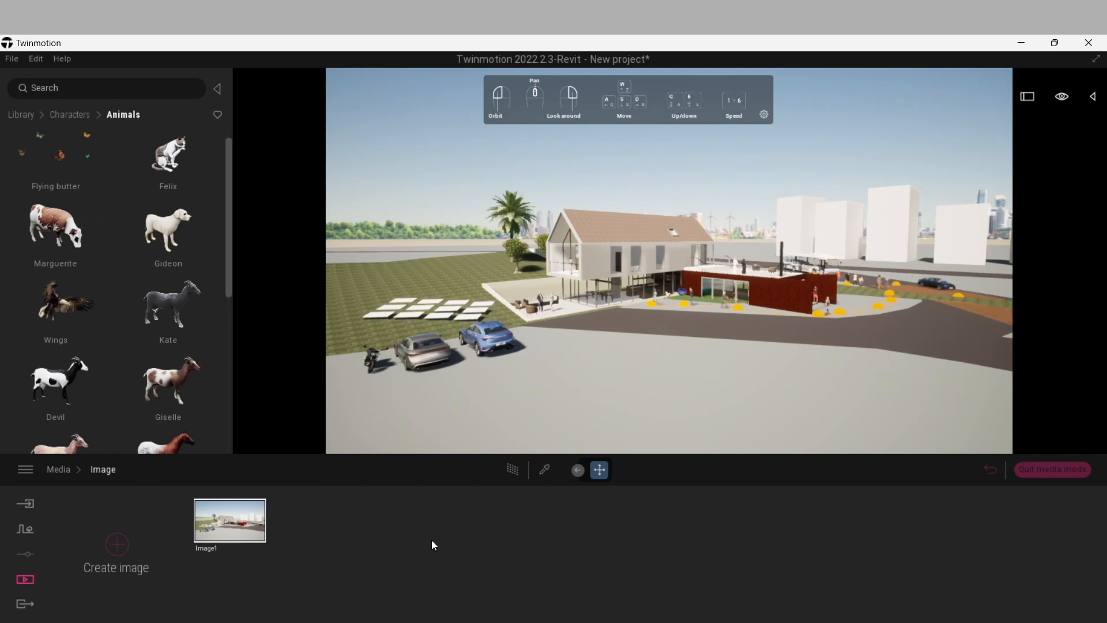
Step: Create the first media video, starting from a wide aerial view of the whole house, parked vehicles and surrounding roads
click(28, 579)
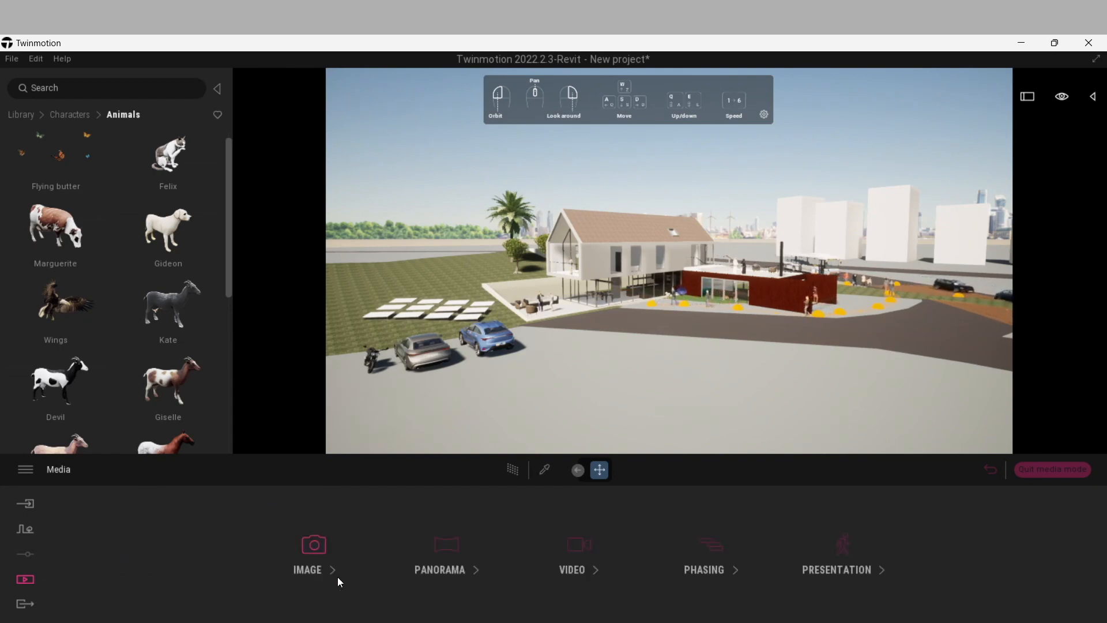
click(573, 550)
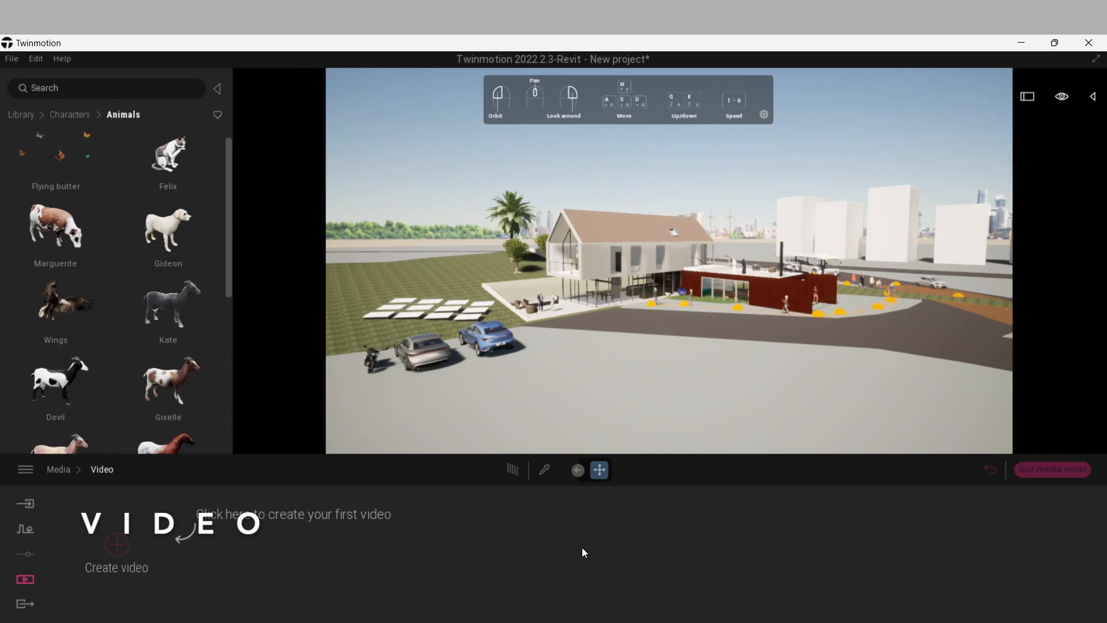
scroll(659, 331, down, 5)
middle_drag(789, 316, 723, 346)
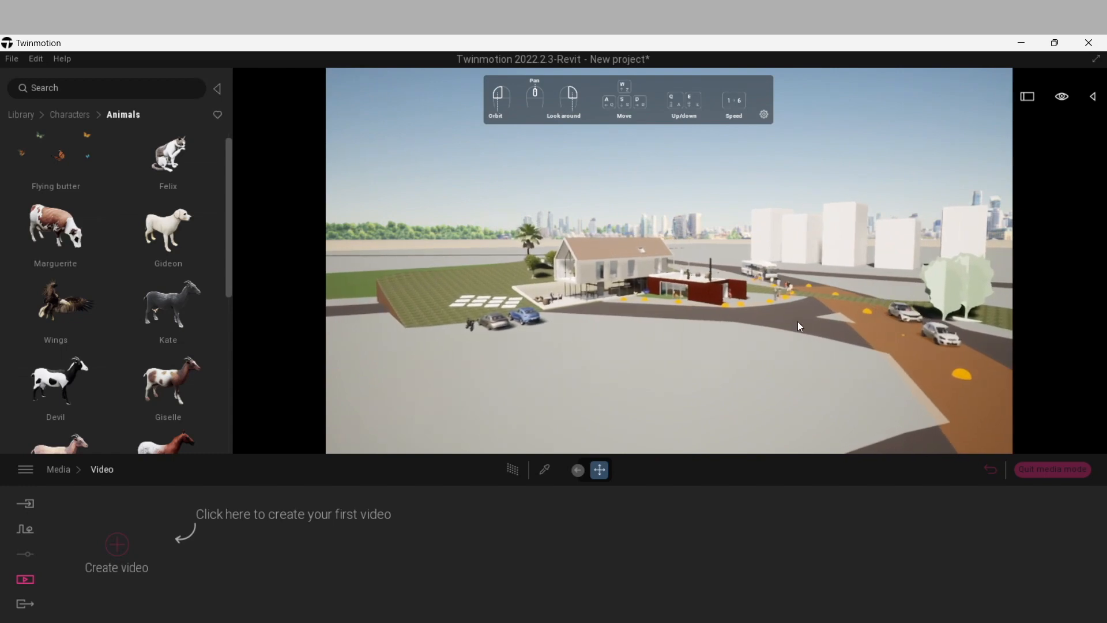
scroll(710, 301, up, 3)
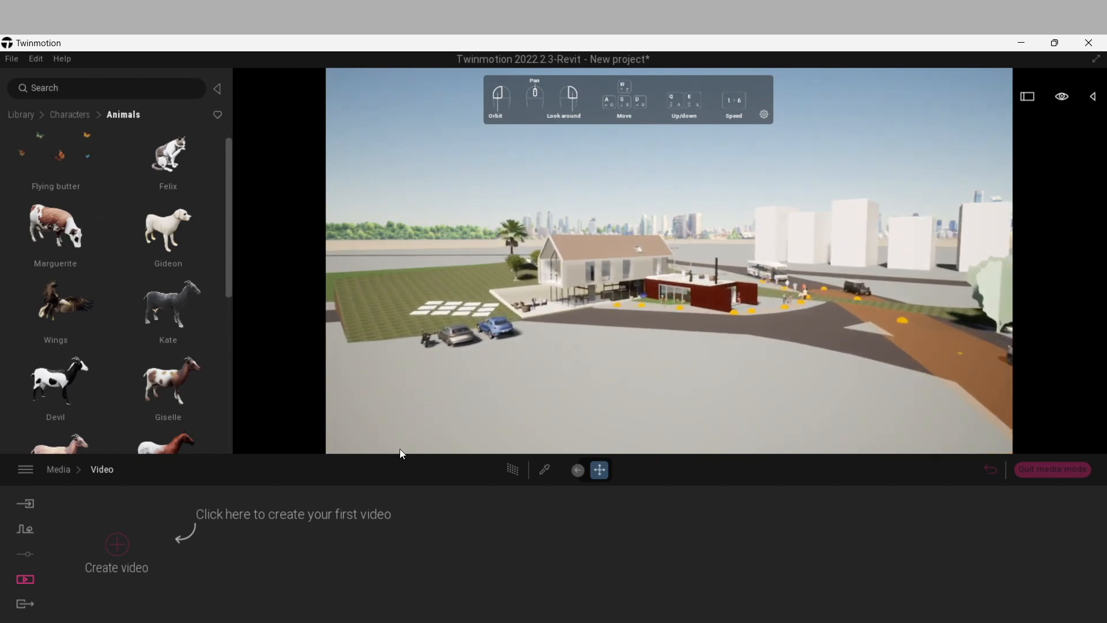
click(118, 543)
Step: Add two keyframes to the video, each from a view progressively closer to the front of the house
scroll(538, 297, up, 3)
scroll(496, 333, up, 3)
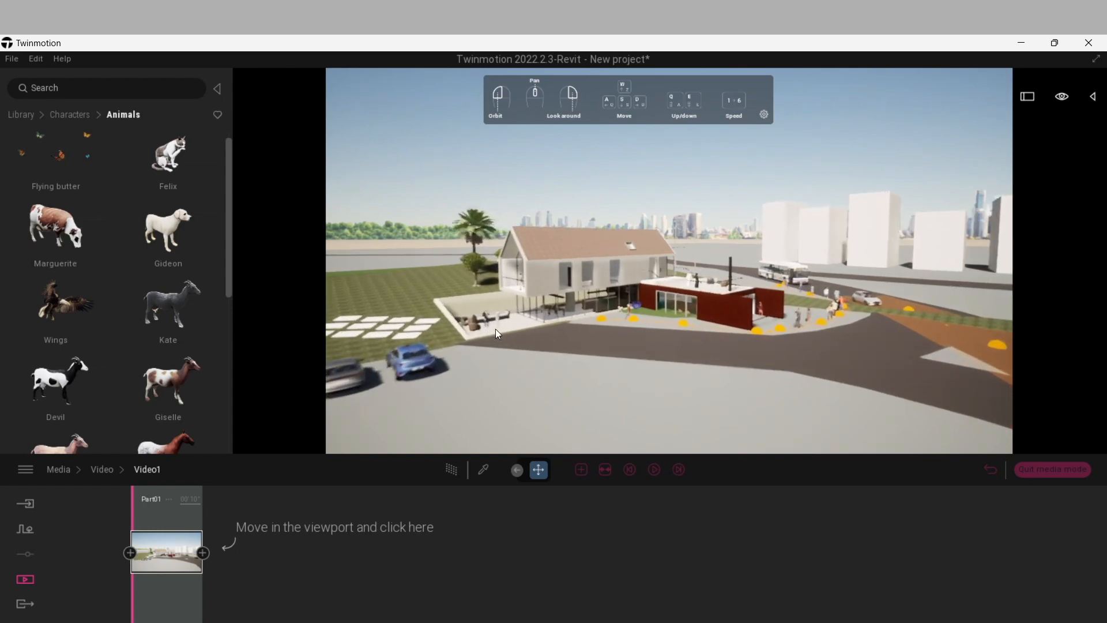
click(203, 553)
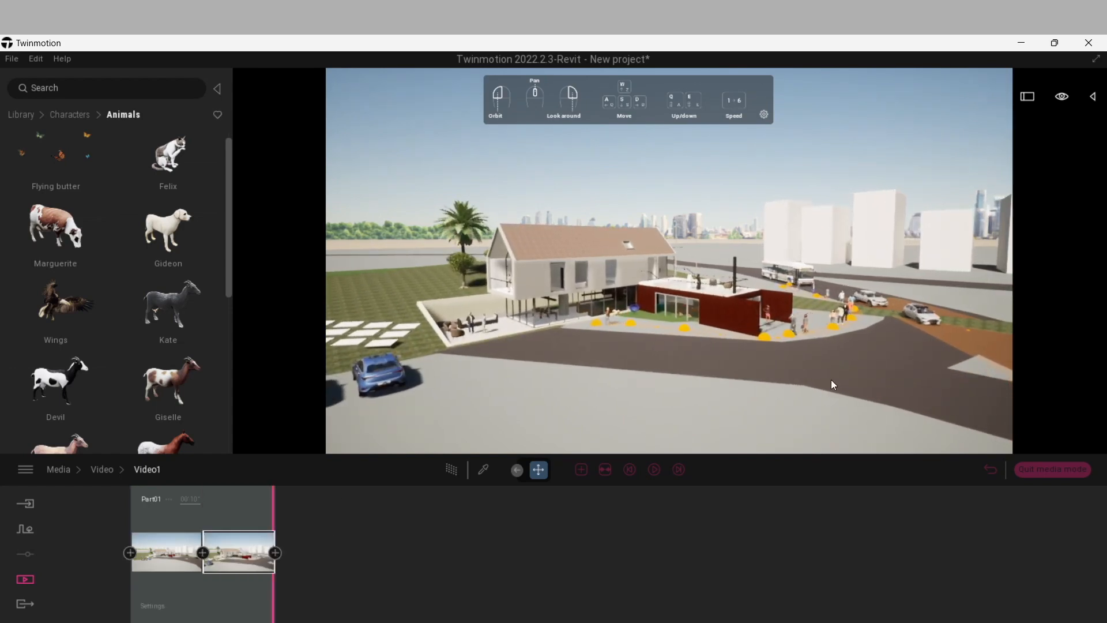
scroll(847, 369, up, 4)
middle_drag(883, 376, 876, 333)
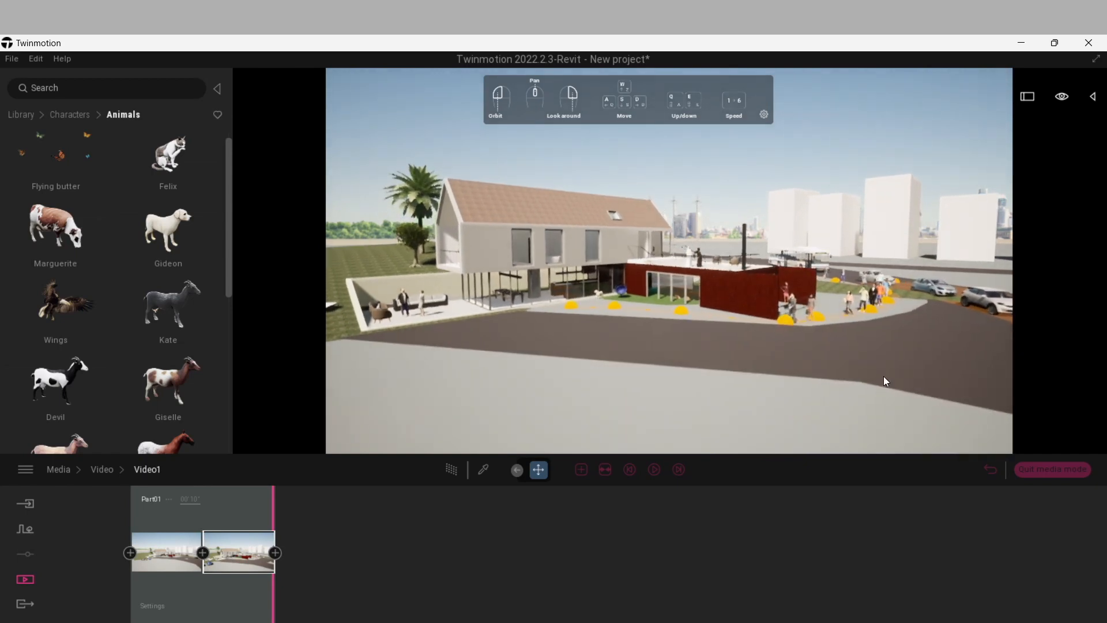
click(275, 552)
Step: Add a fourth keyframe to the video from a close view of the red wing and the walking people
scroll(583, 198, up, 2)
scroll(728, 239, up, 5)
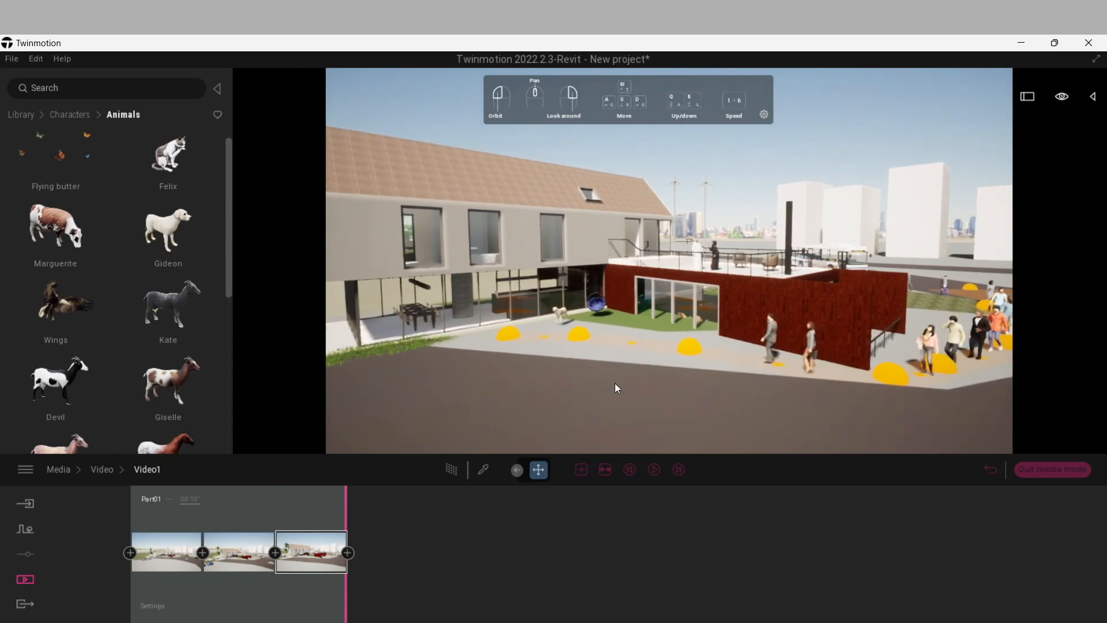
click(347, 553)
Step: Add two more keyframes to the video, moving around to the walled terrace, the glazed gable and the planted lawn
scroll(642, 390, up, 1)
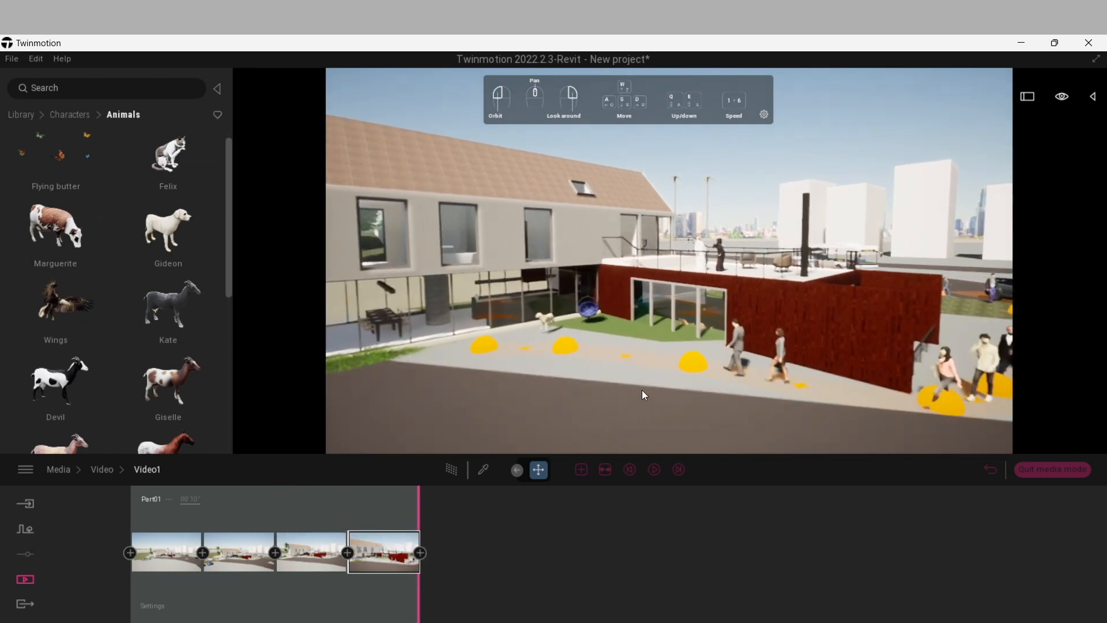
drag(618, 390, 657, 380)
middle_drag(657, 379, 760, 381)
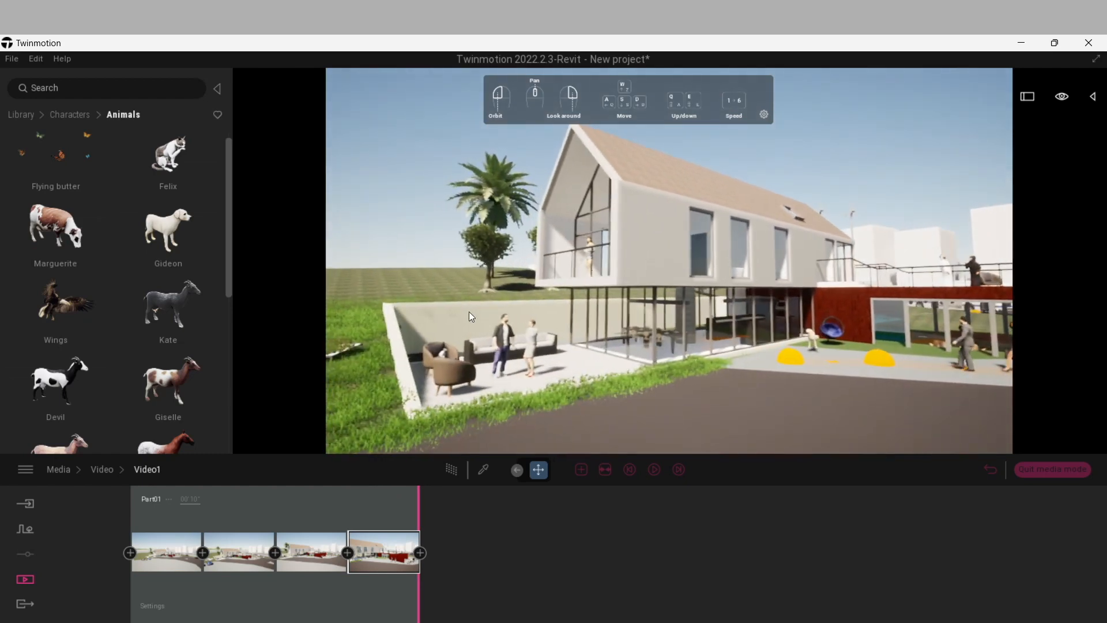
click(420, 552)
drag(517, 376, 524, 383)
middle_drag(525, 383, 652, 378)
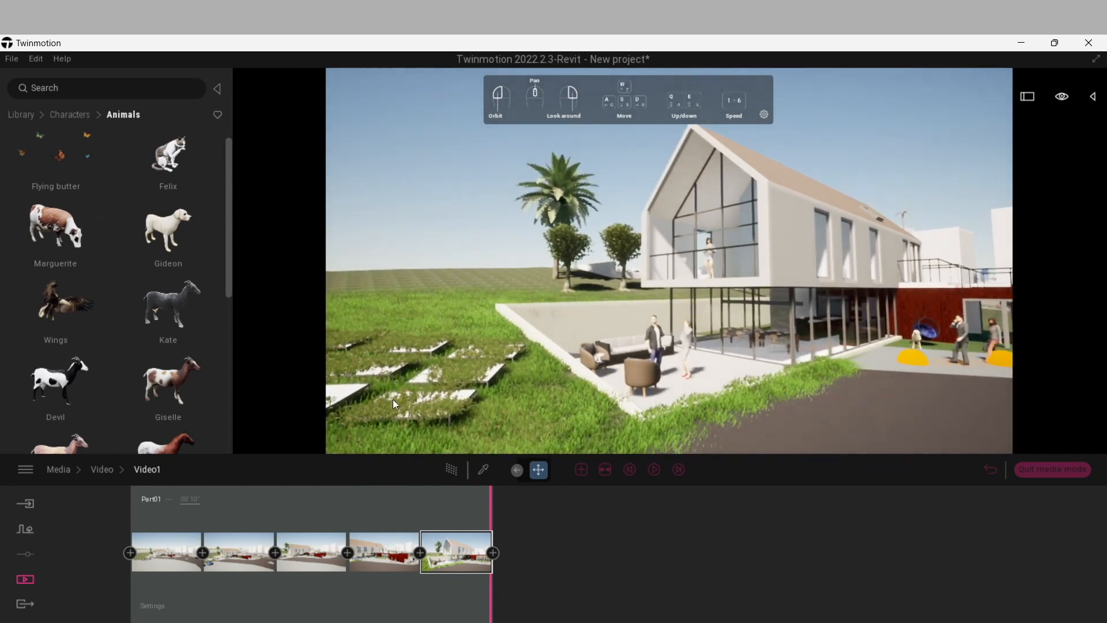
click(493, 553)
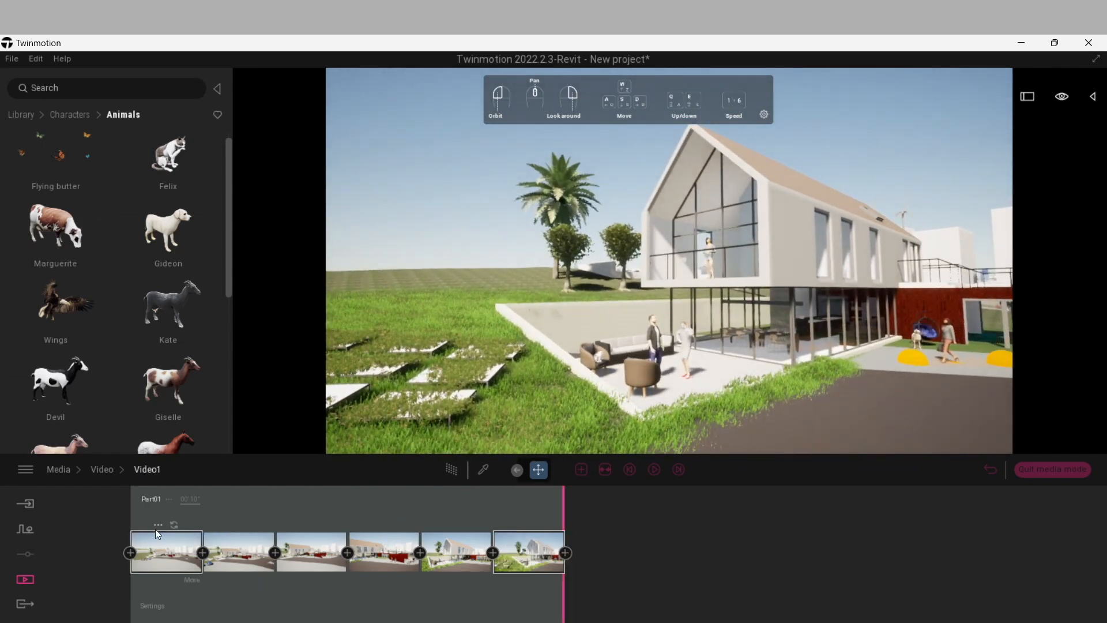
Step: Play the whole video from its beginning to review the camera movement
click(133, 504)
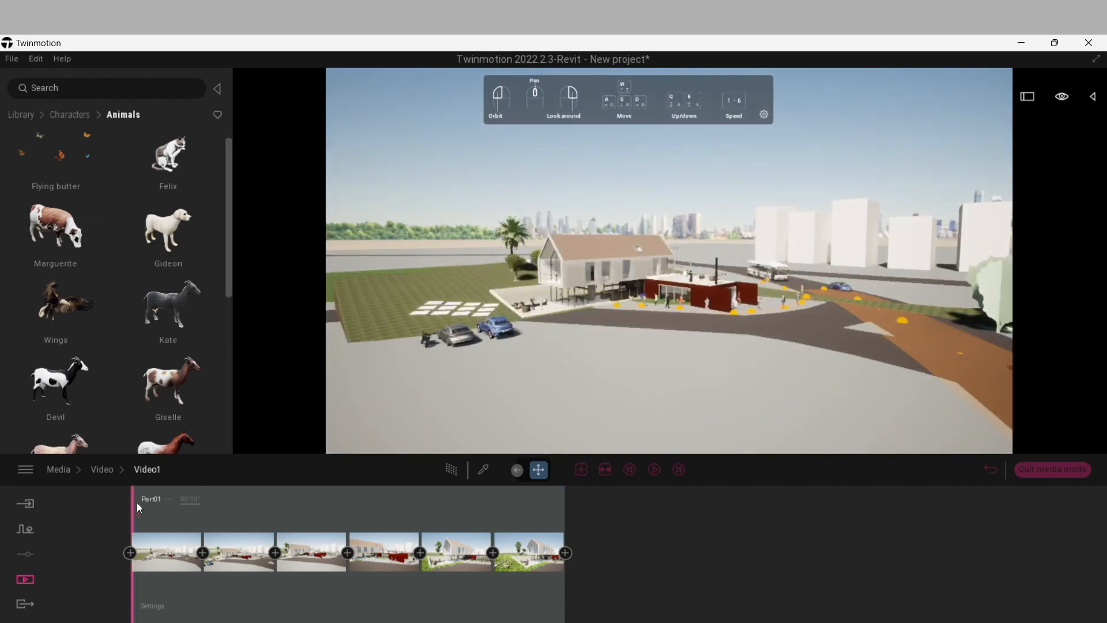
click(655, 469)
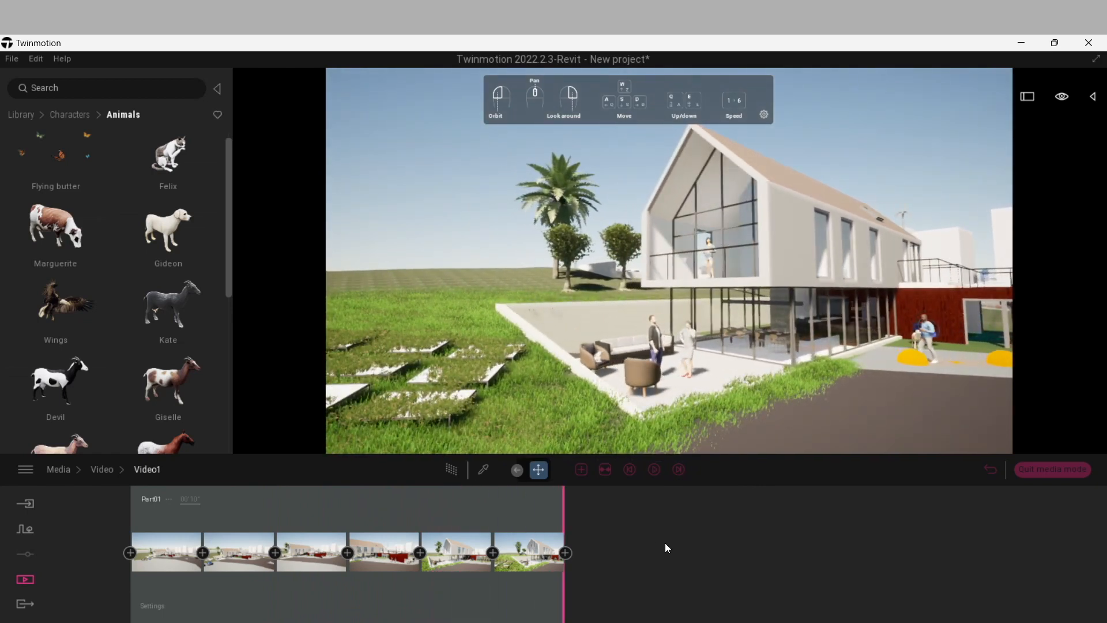
click(27, 574)
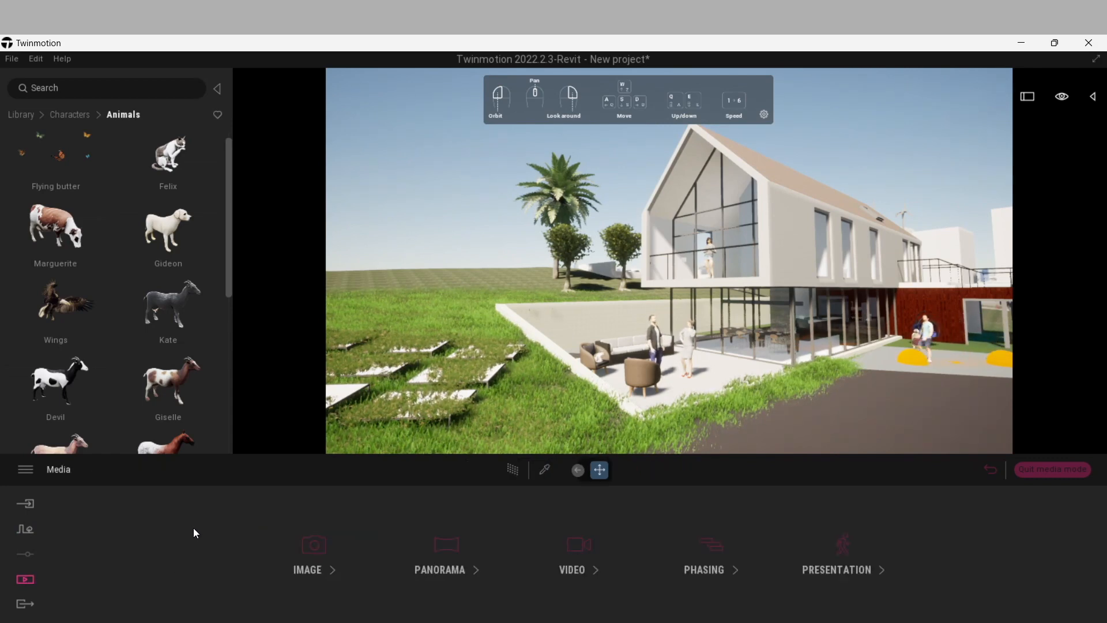
Step: Export Image1 and Video1 together to the Desktop folder
click(25, 605)
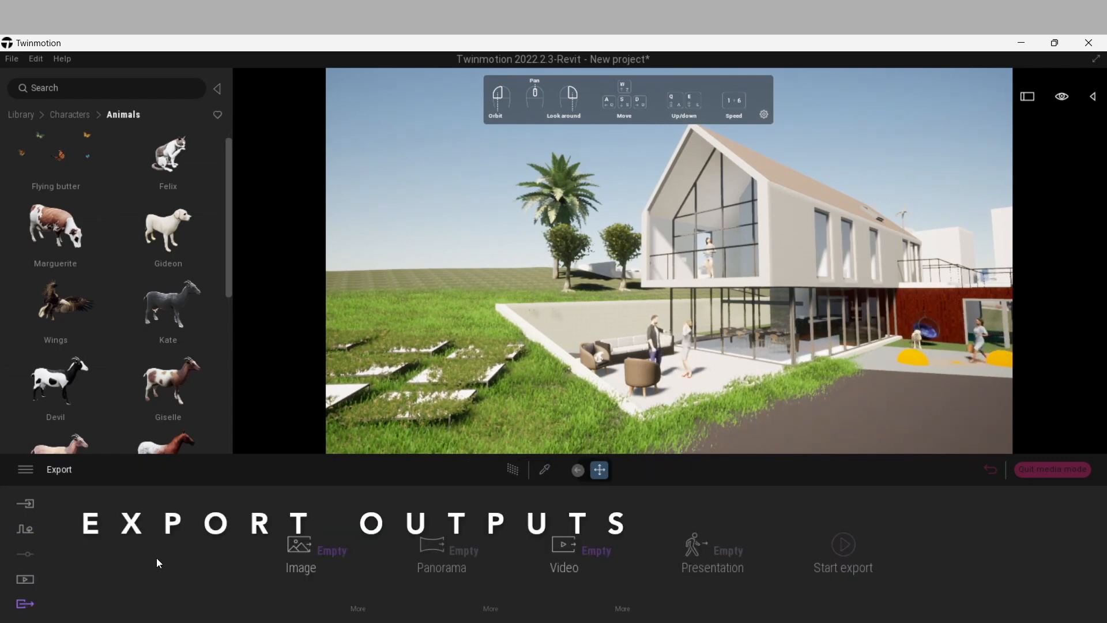
click(293, 559)
click(321, 209)
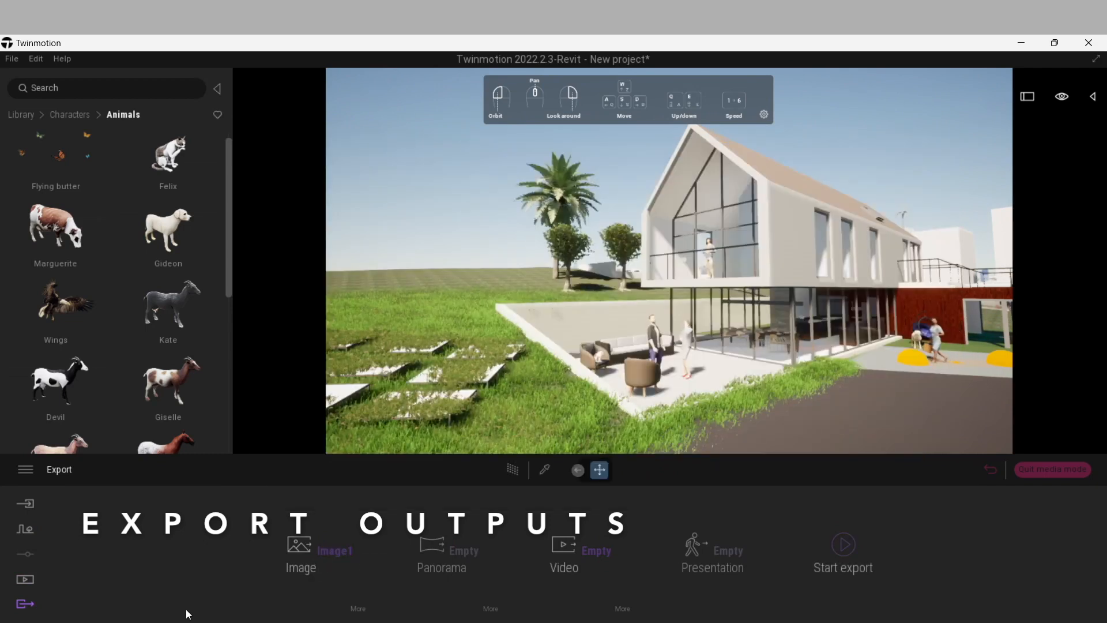
click(557, 551)
click(277, 228)
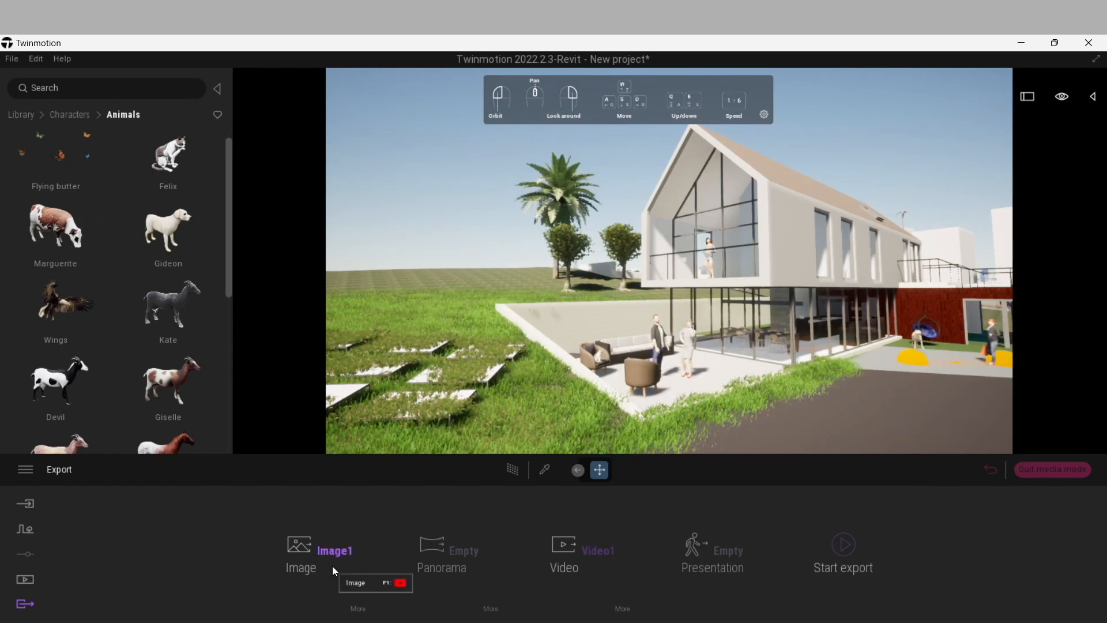
click(846, 545)
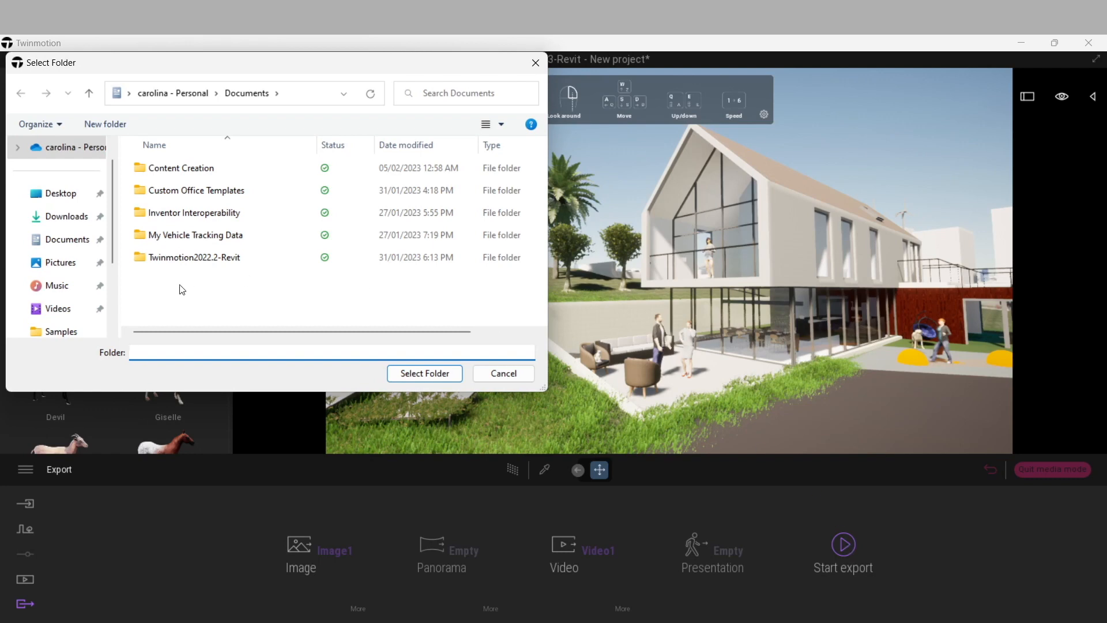
click(58, 193)
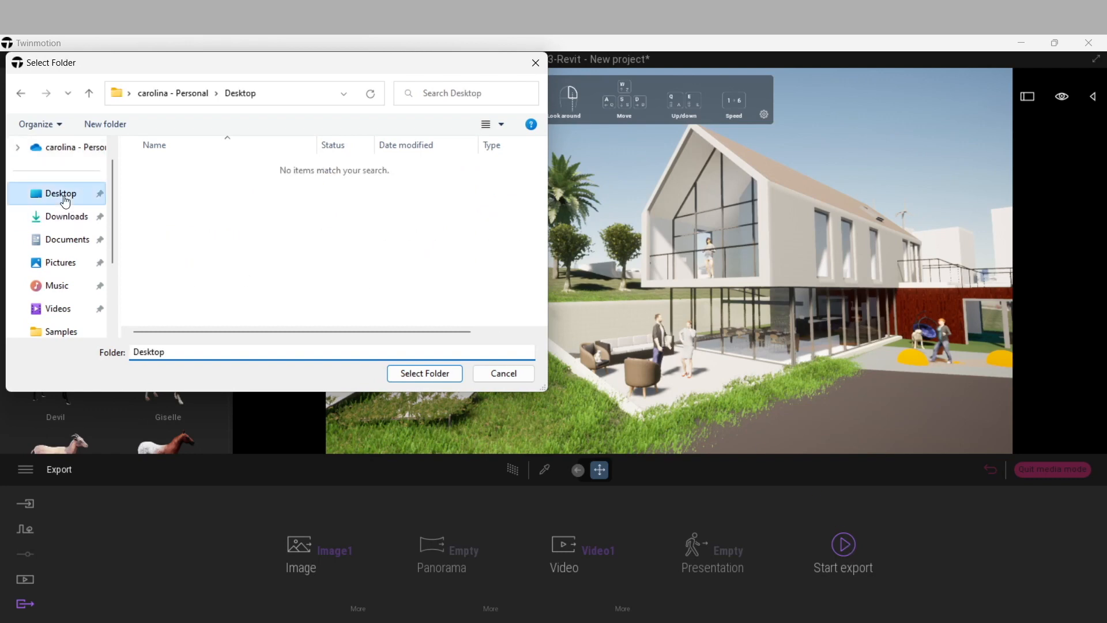
click(437, 376)
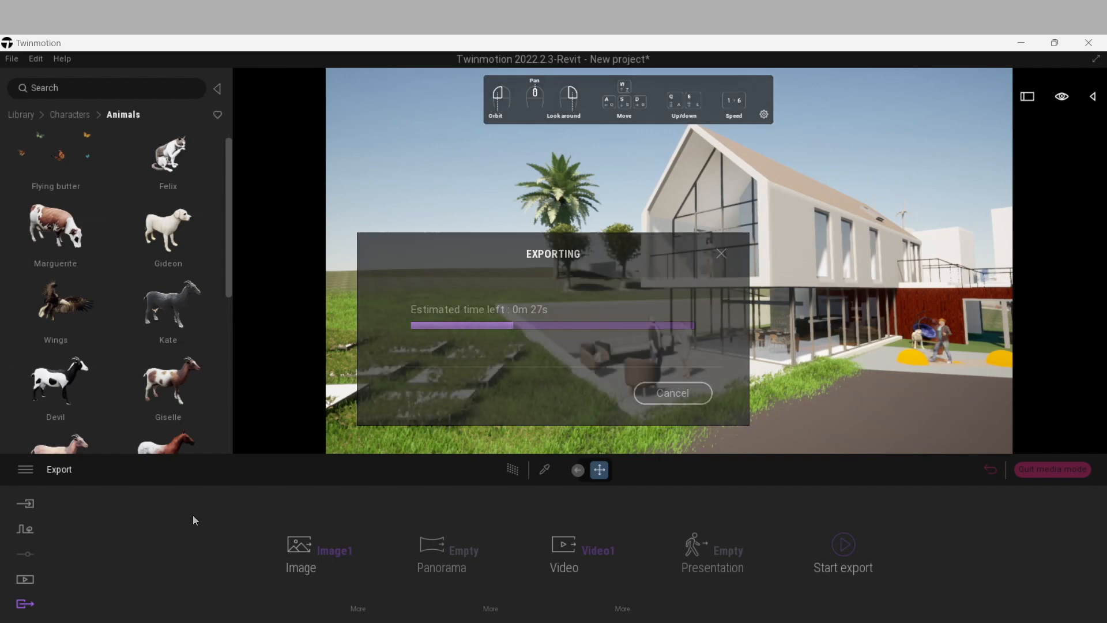
Step: Open the Outdoor category of the HDRI Environments in the asset library
click(70, 115)
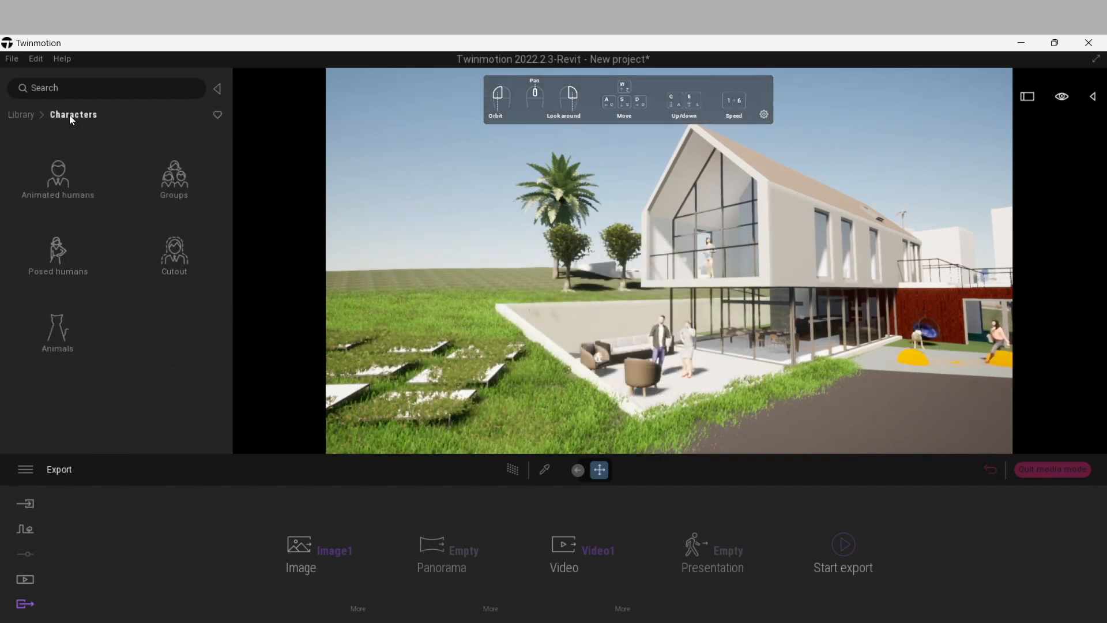
click(12, 114)
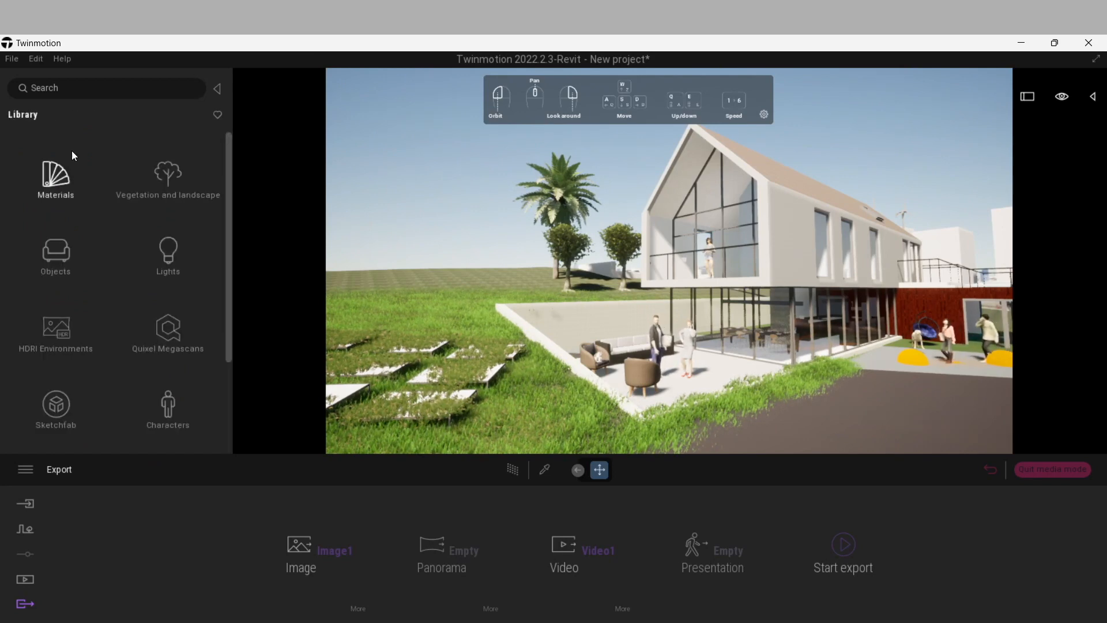
drag(230, 268, 230, 351)
click(67, 191)
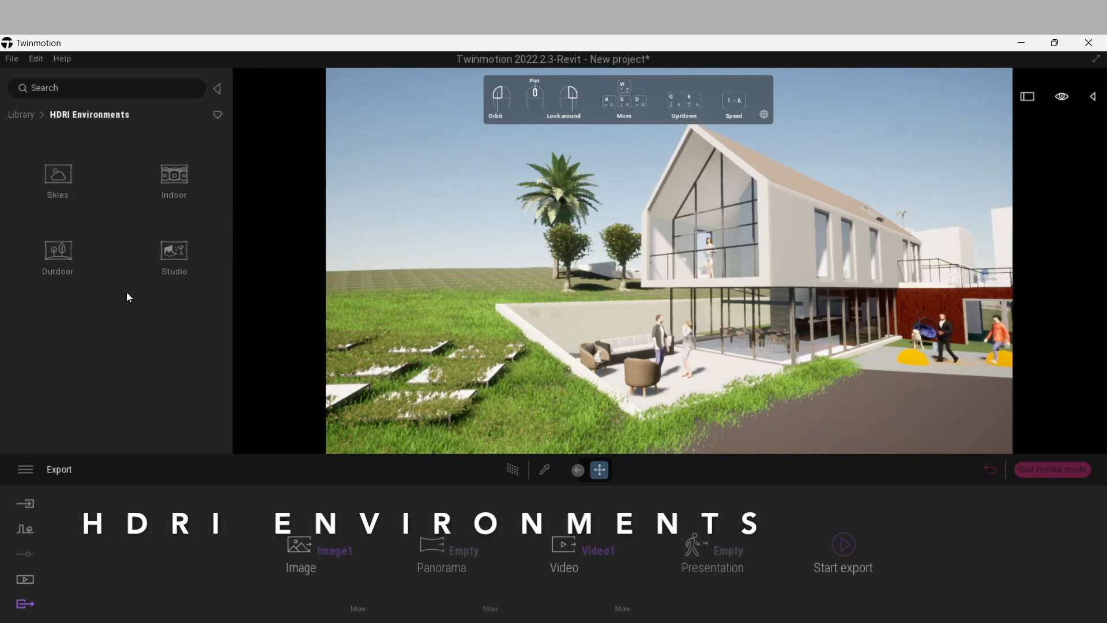
click(58, 250)
mouse_move(111, 301)
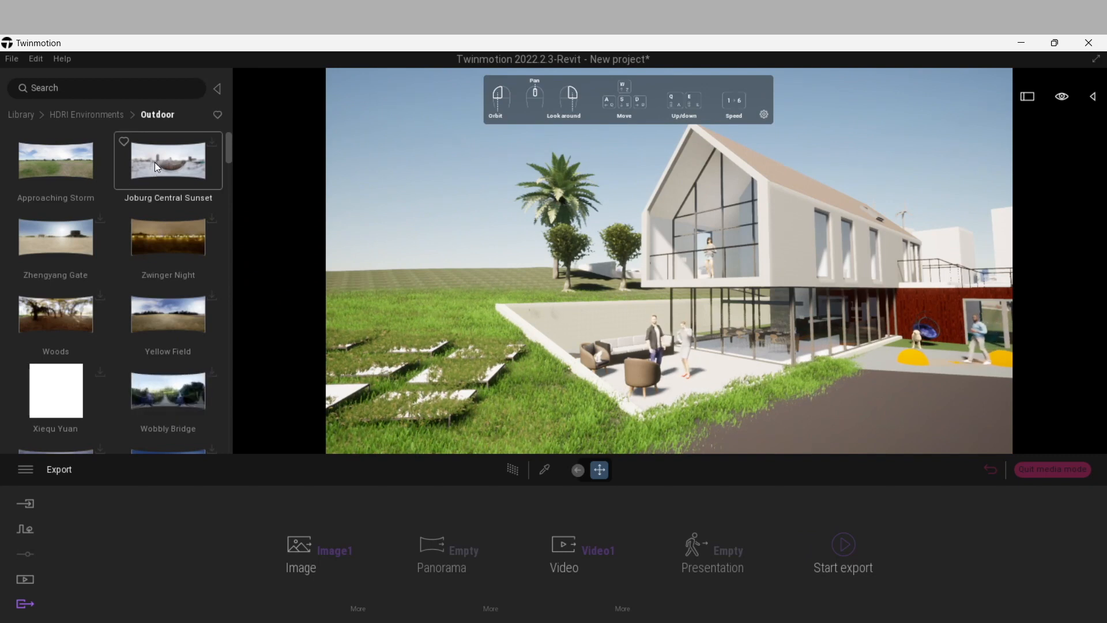
Step: Look through the outdoor HDRI environments and apply Approaching Storm to the scene
scroll(452, 314, down, 4)
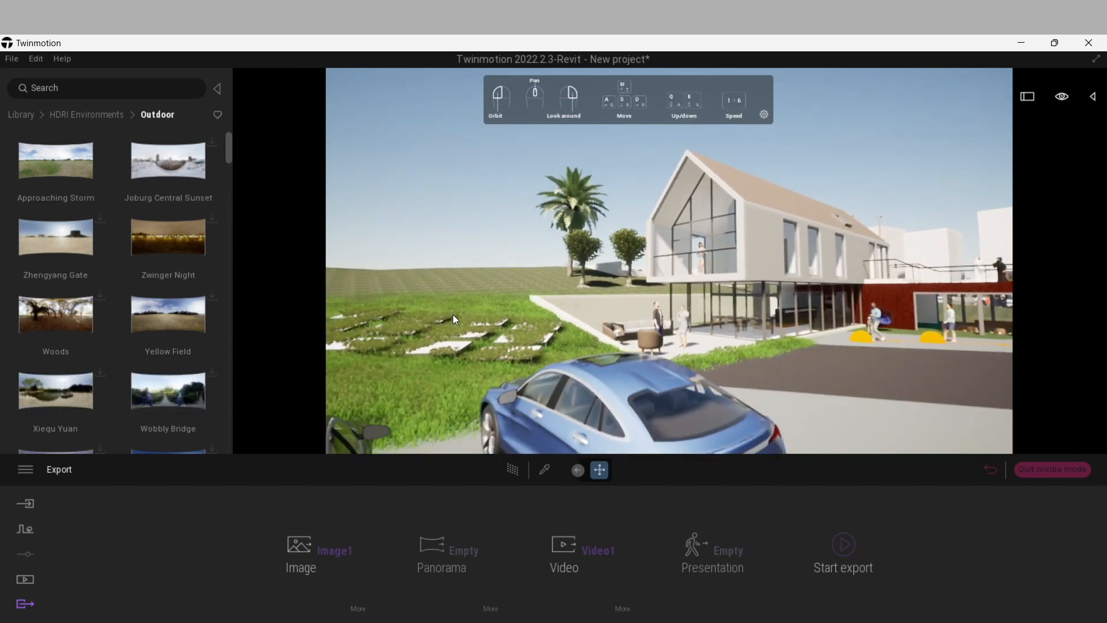
scroll(169, 268, down, 2)
scroll(170, 269, down, 5)
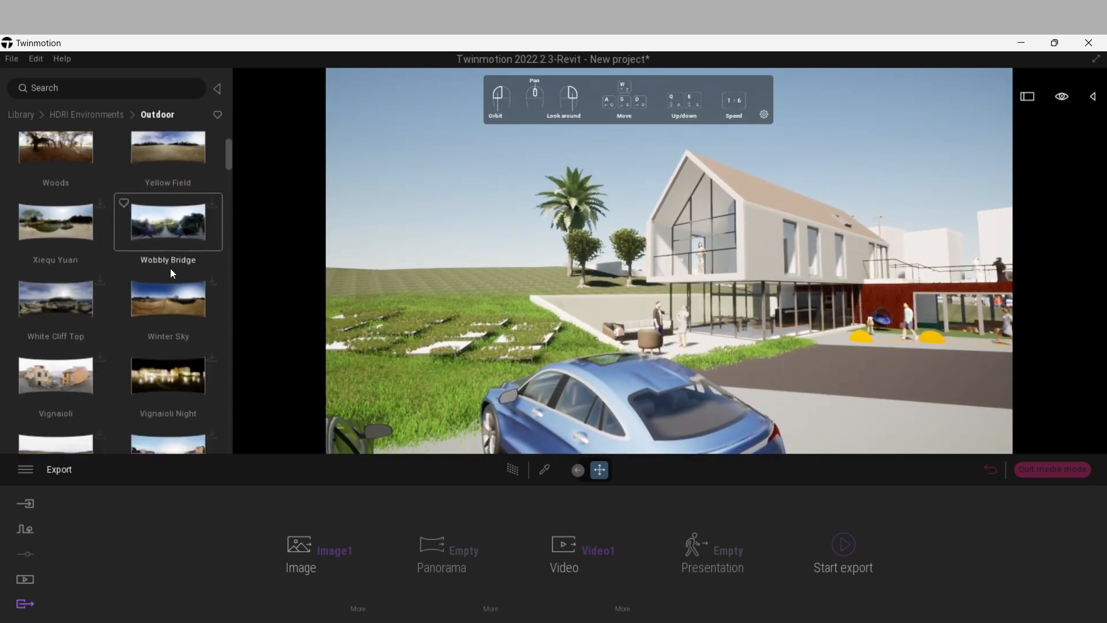
scroll(171, 268, down, 5)
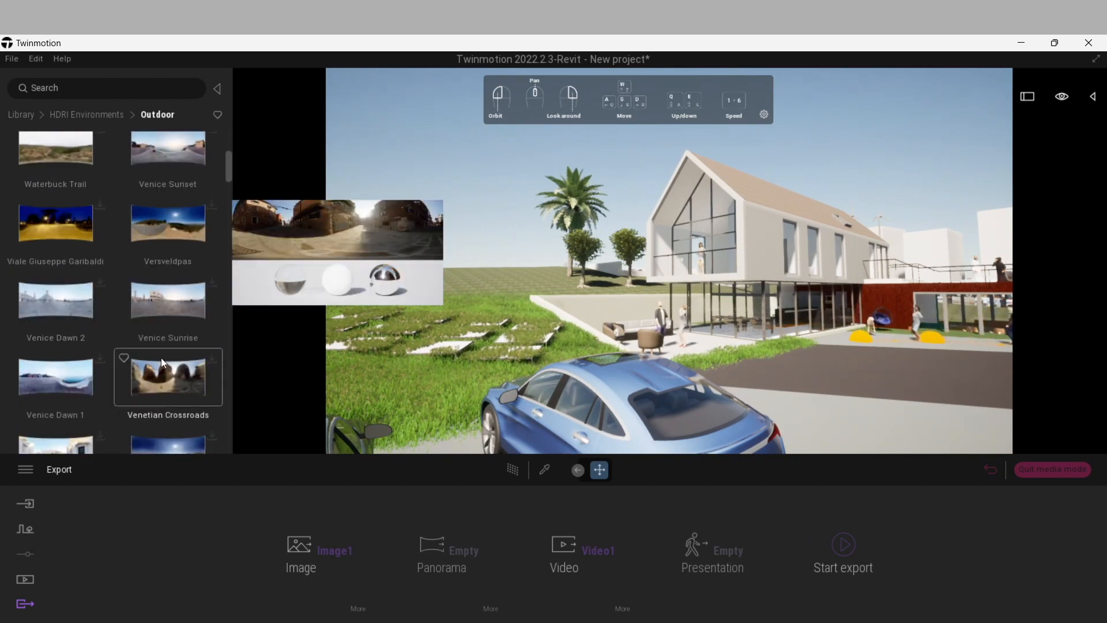
scroll(161, 359, down, 3)
scroll(163, 362, down, 5)
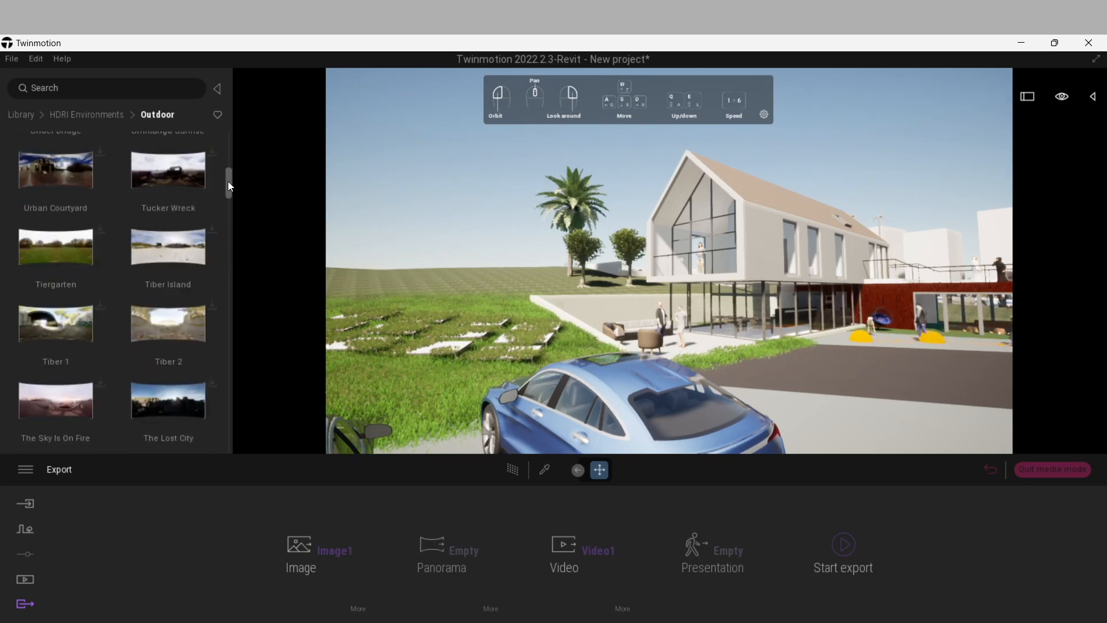
drag(227, 181, 228, 195)
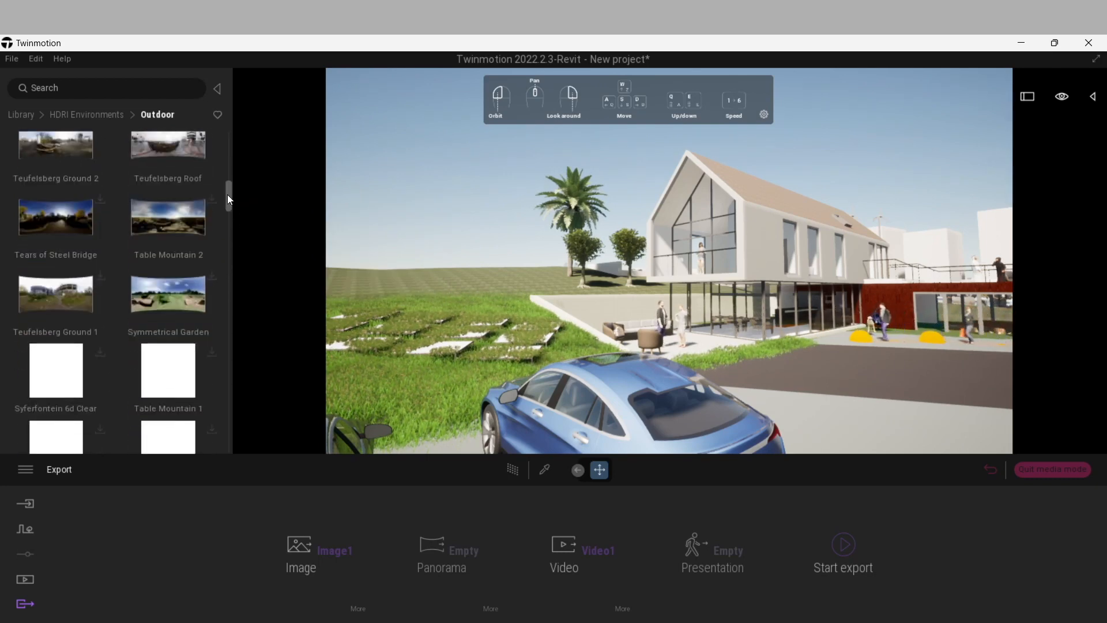
drag(227, 195, 218, 105)
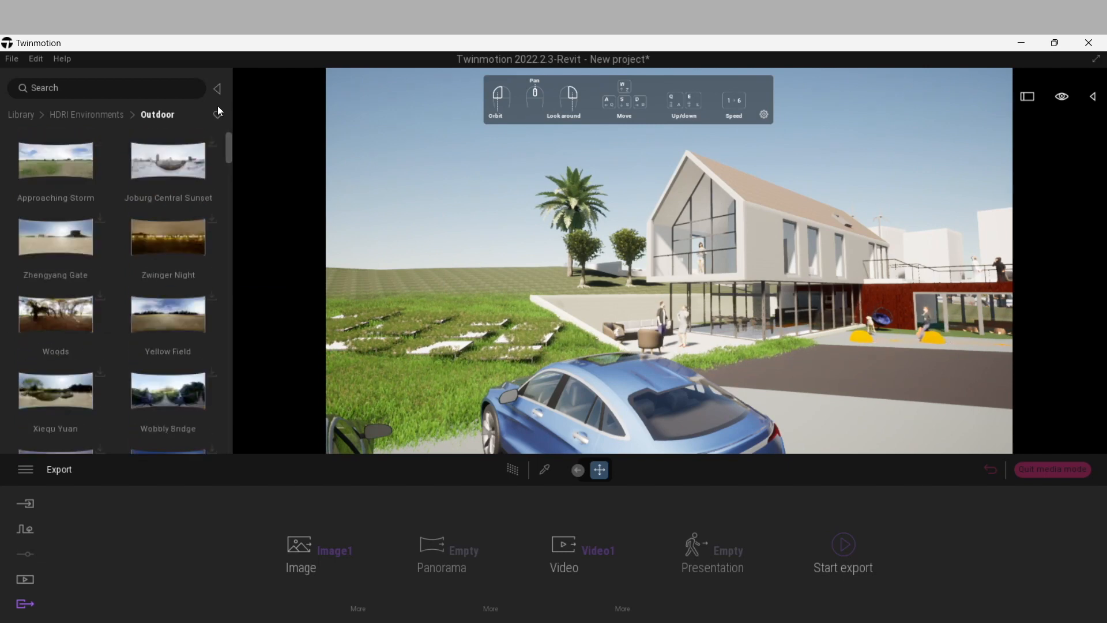
mouse_move(66, 166)
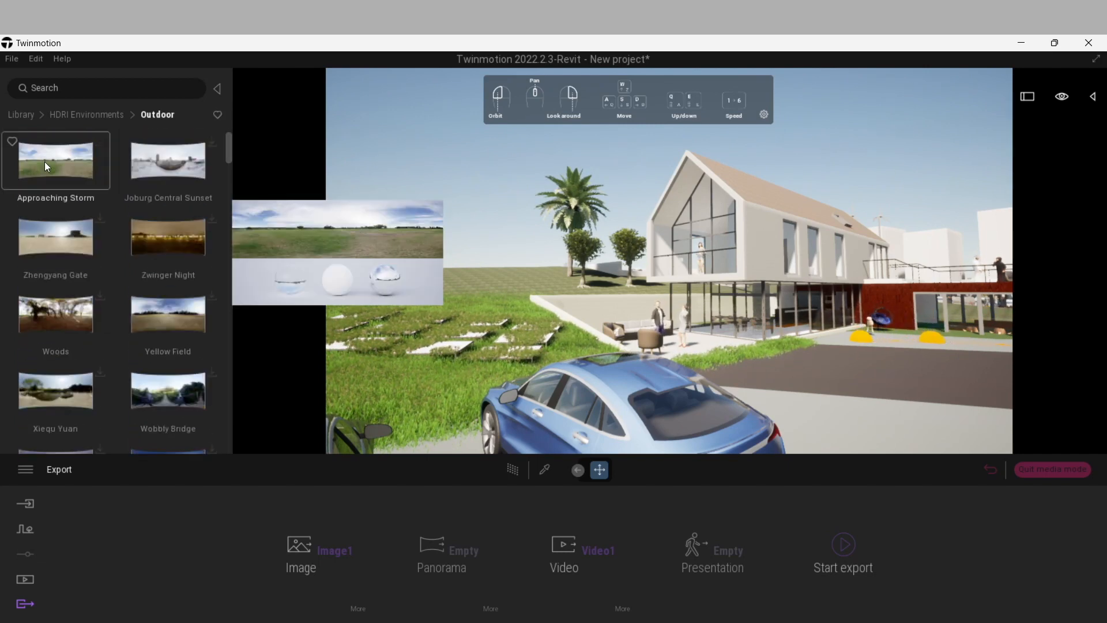
drag(63, 167, 442, 289)
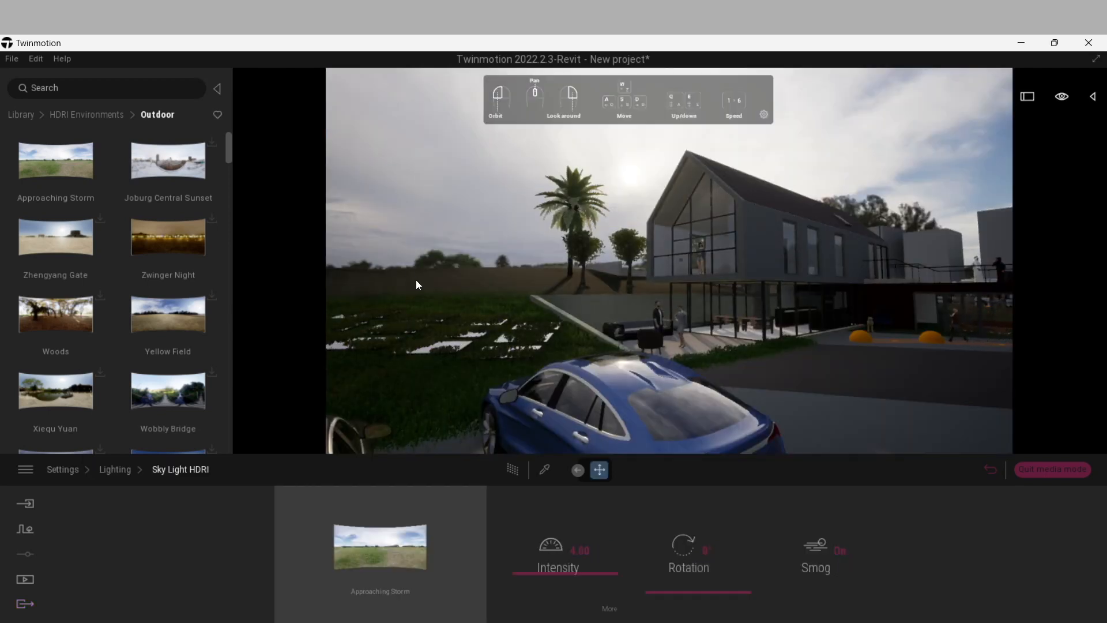
Step: Create a second media image of the house under the stormy sky, with both parked cars and the motorcycle in the foreground
scroll(417, 279, down, 8)
scroll(433, 286, down, 1)
scroll(756, 334, up, 3)
drag(759, 335, 748, 340)
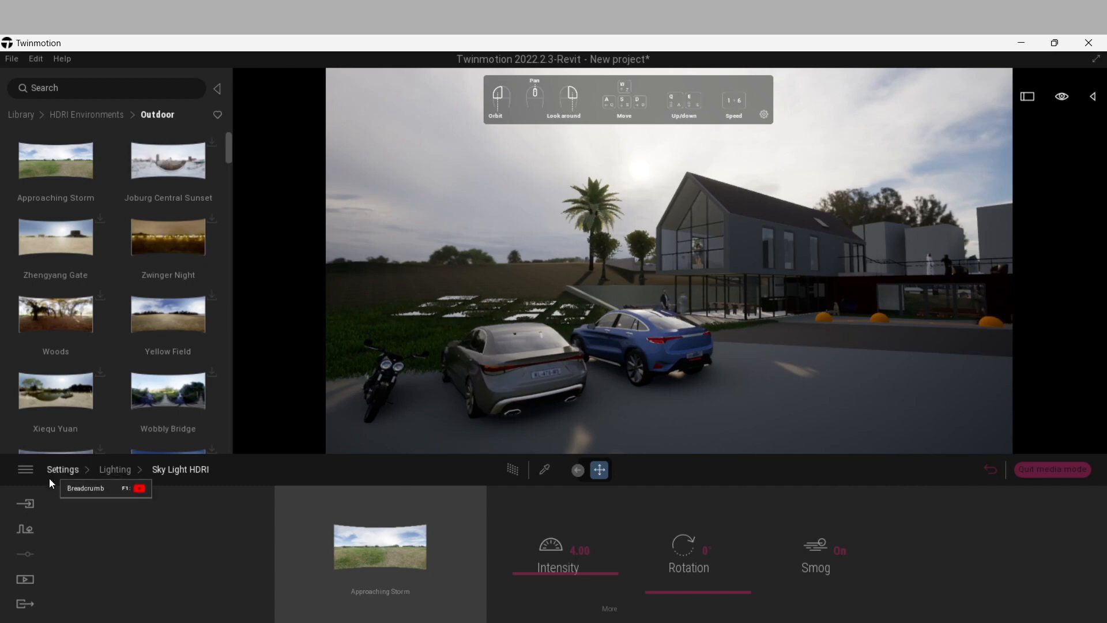
click(23, 530)
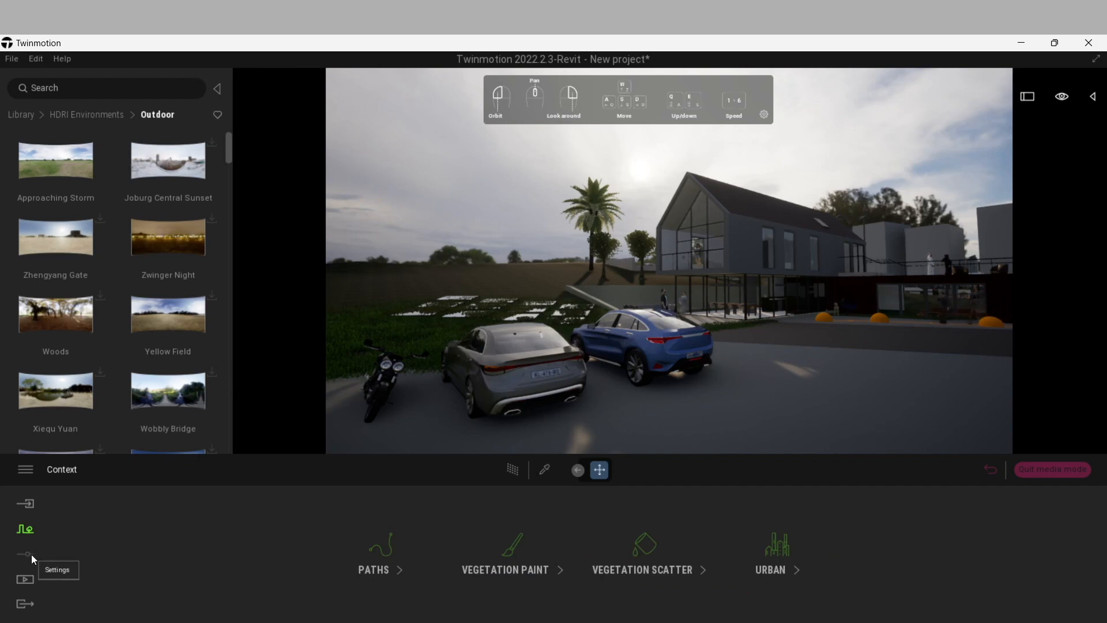
click(24, 579)
click(316, 551)
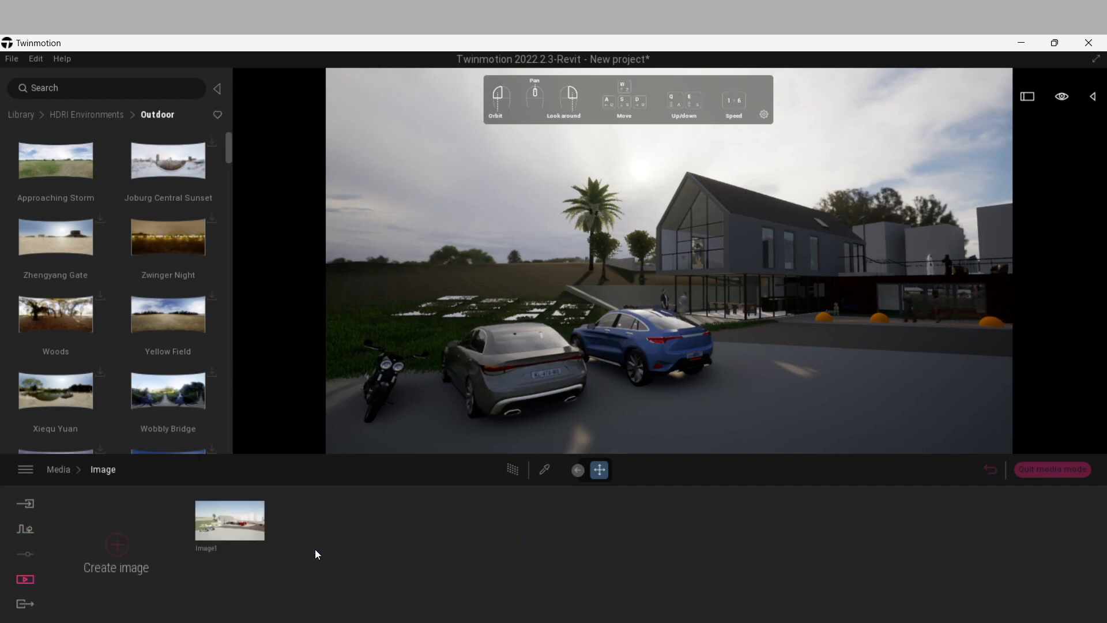
click(117, 550)
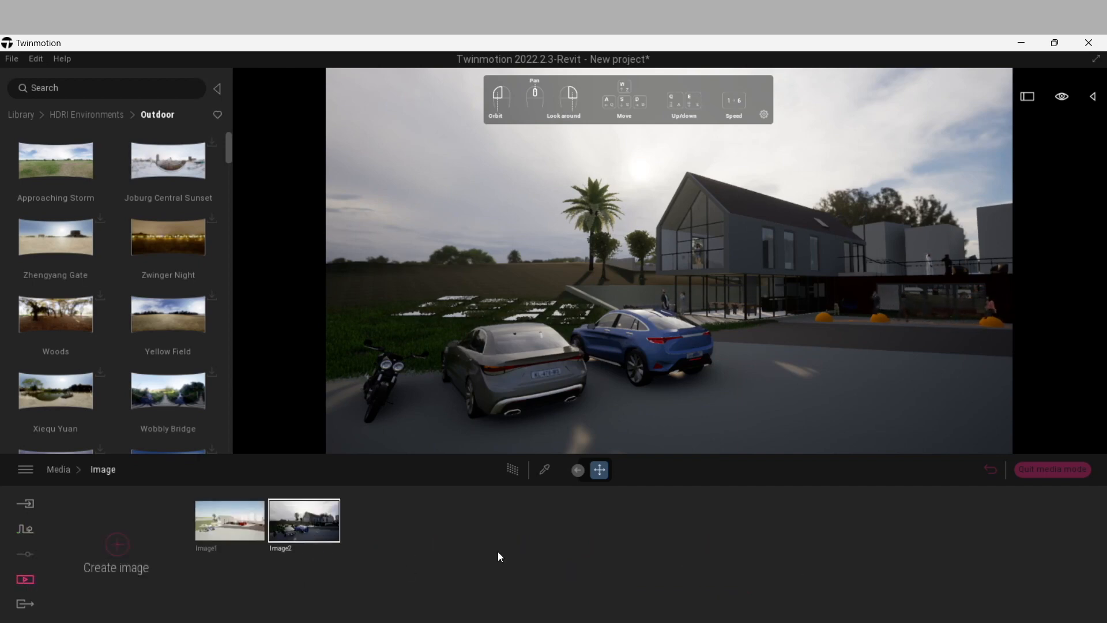